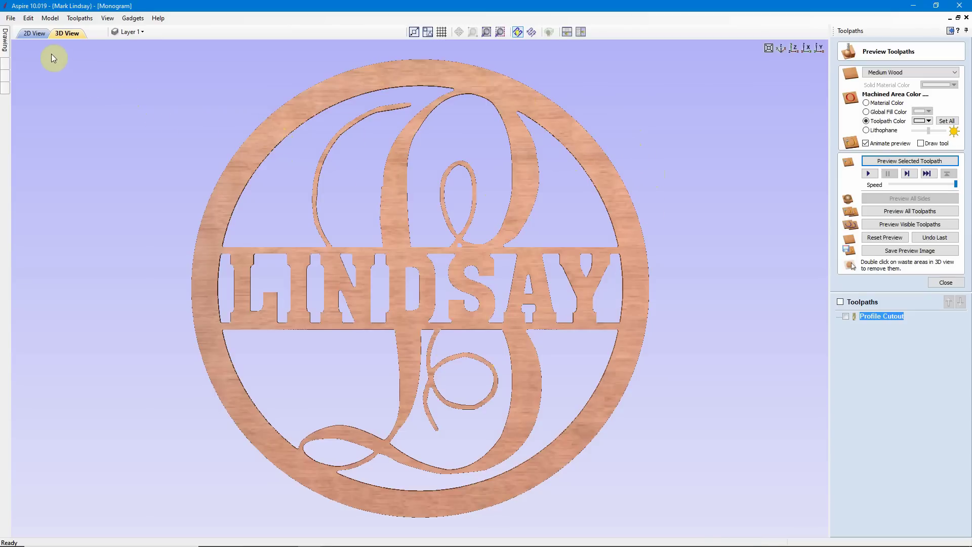
- Examine the finished monogram's vectors in the 2D view as one selectable outline
left_click(33, 34)
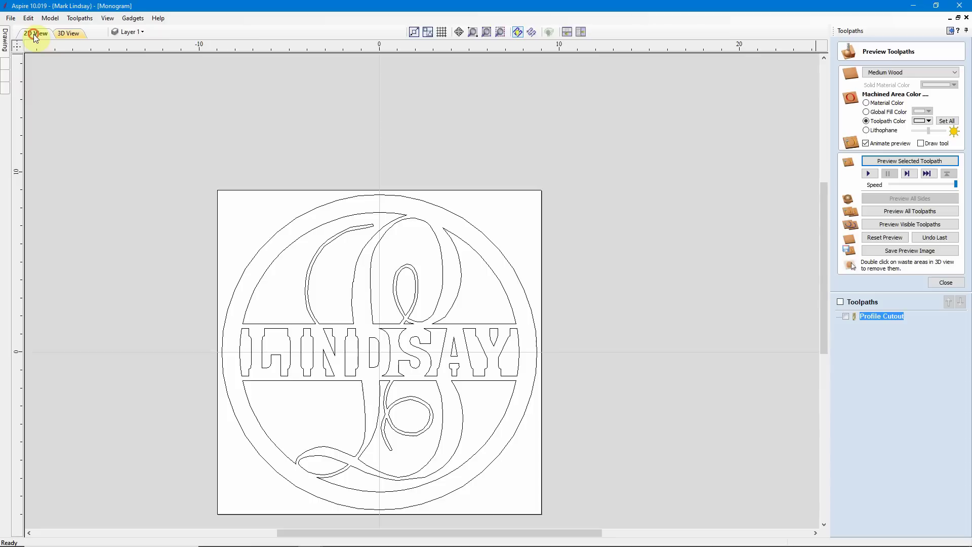
left_click(500, 32)
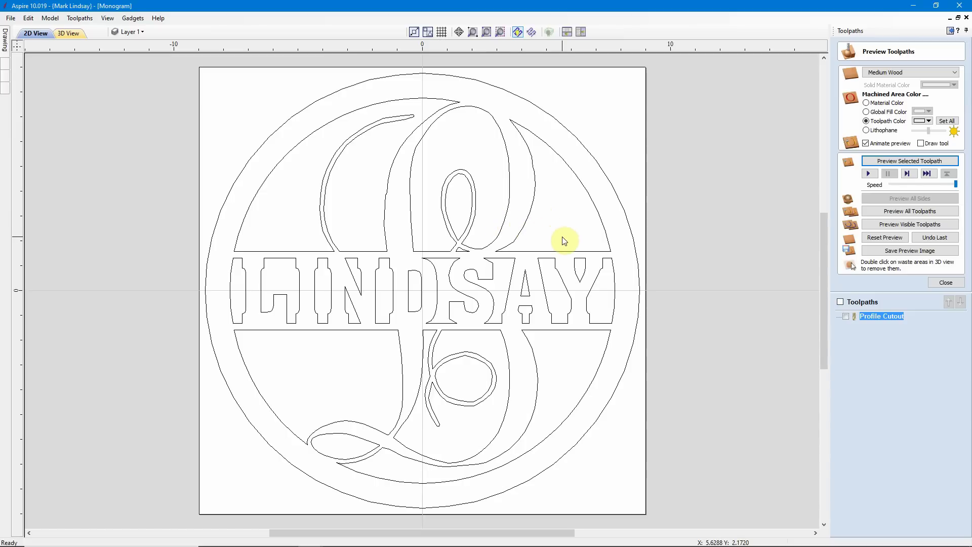
left_click(525, 226)
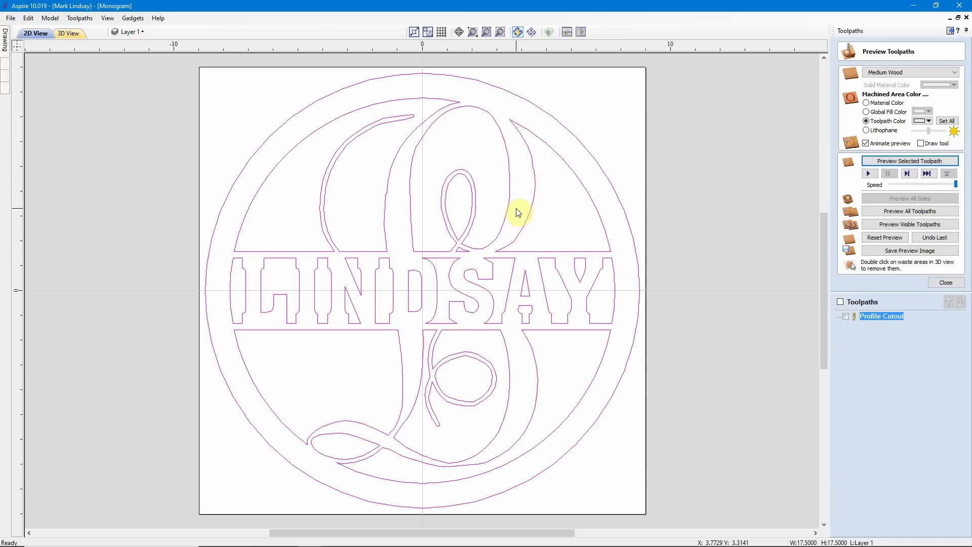
left_click(632, 138)
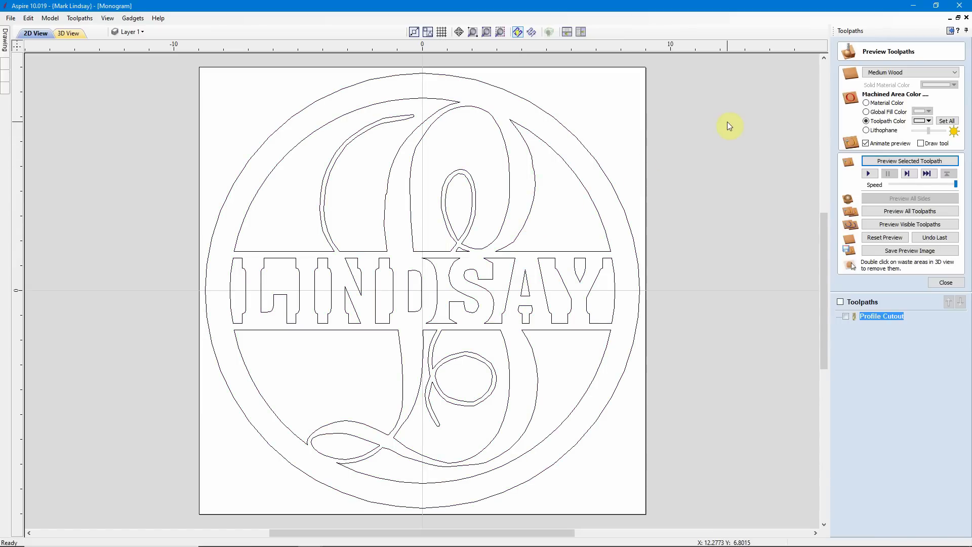
- Switch to the other Aspire window and create a new single-sided job 25 inches wide and 25 inches high
mouse_move(310, 535)
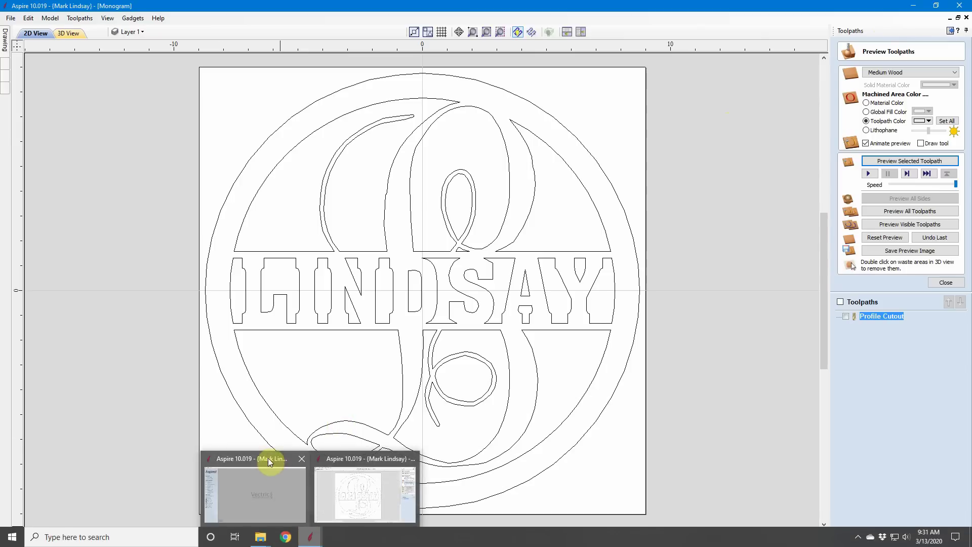
left_click(268, 459)
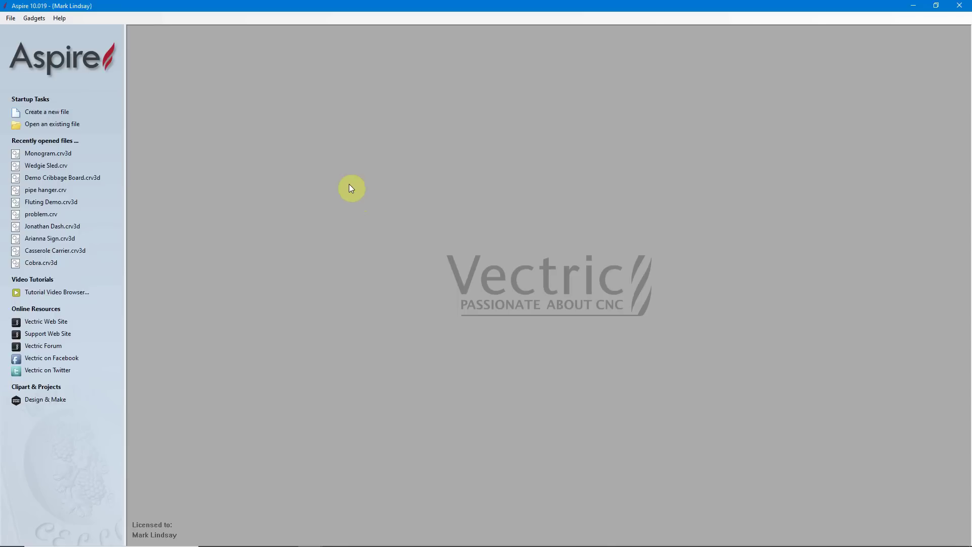
left_click(58, 112)
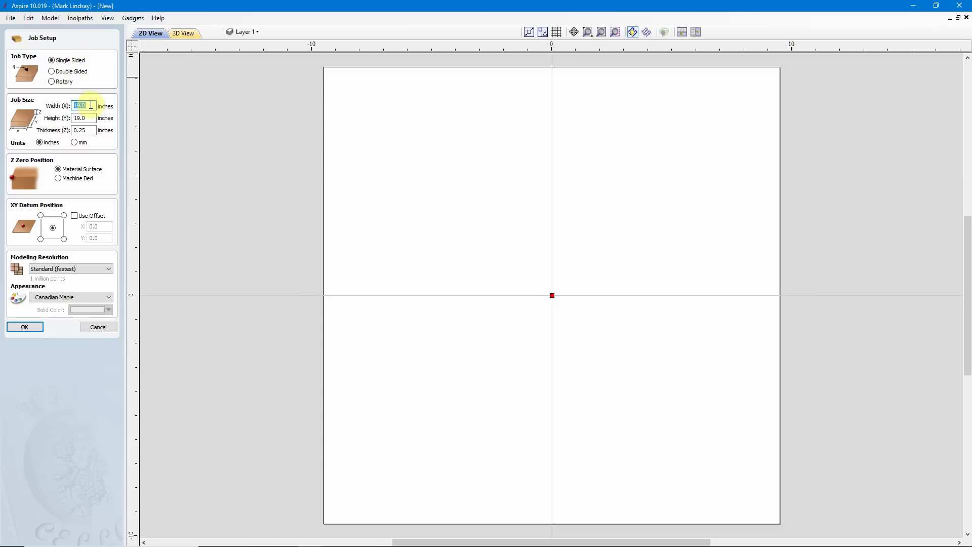
type("25")
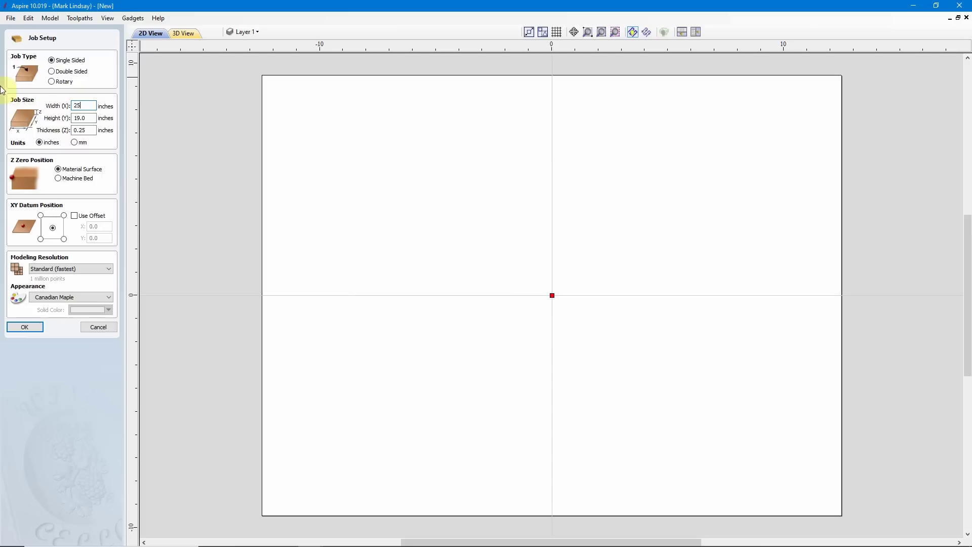
left_click(90, 117)
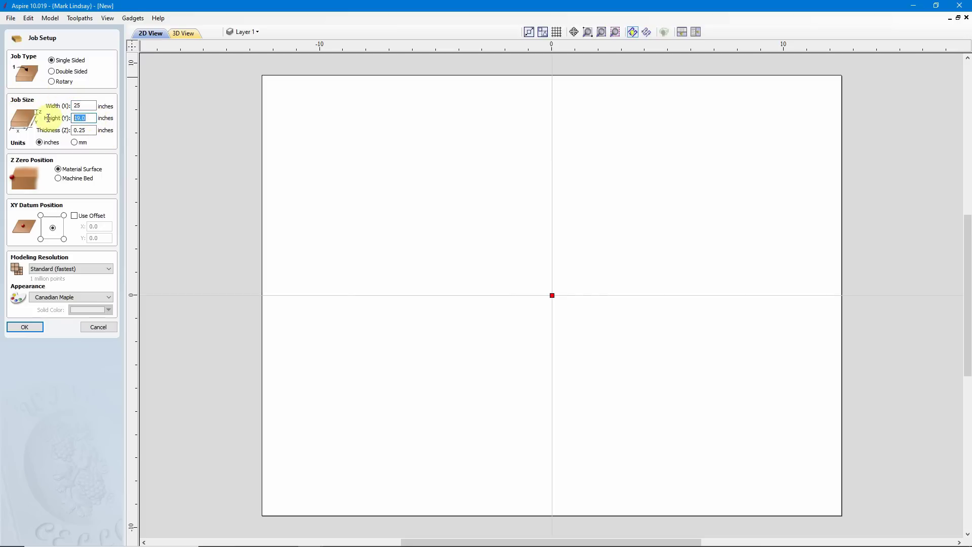
type("25")
key("Tab")
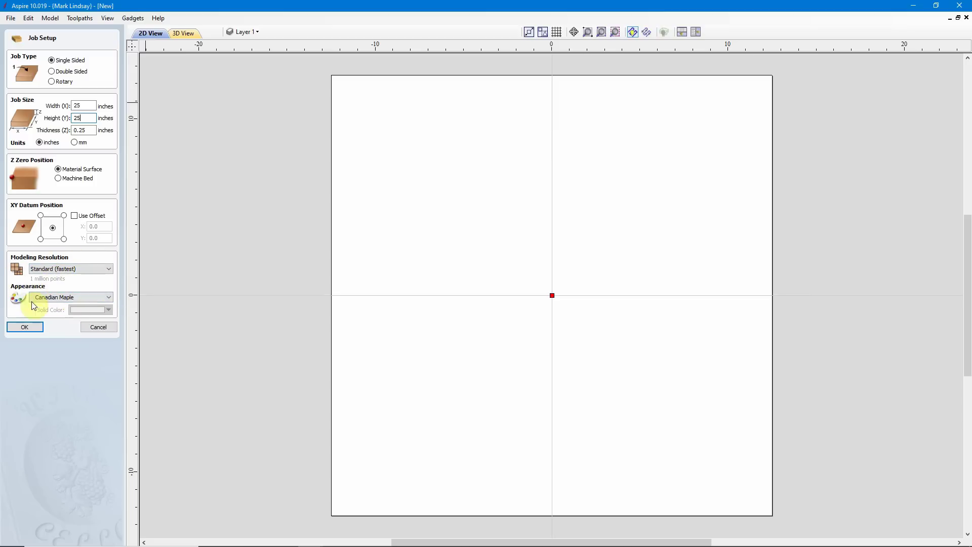
left_click(23, 327)
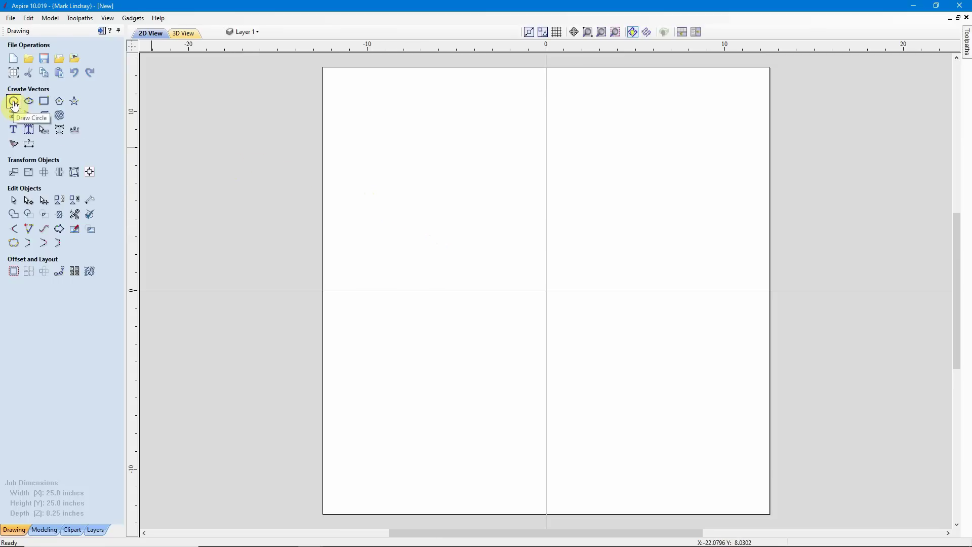
- Draw a circle 24 inches in diameter centred at X 0, Y 0
left_click(14, 102)
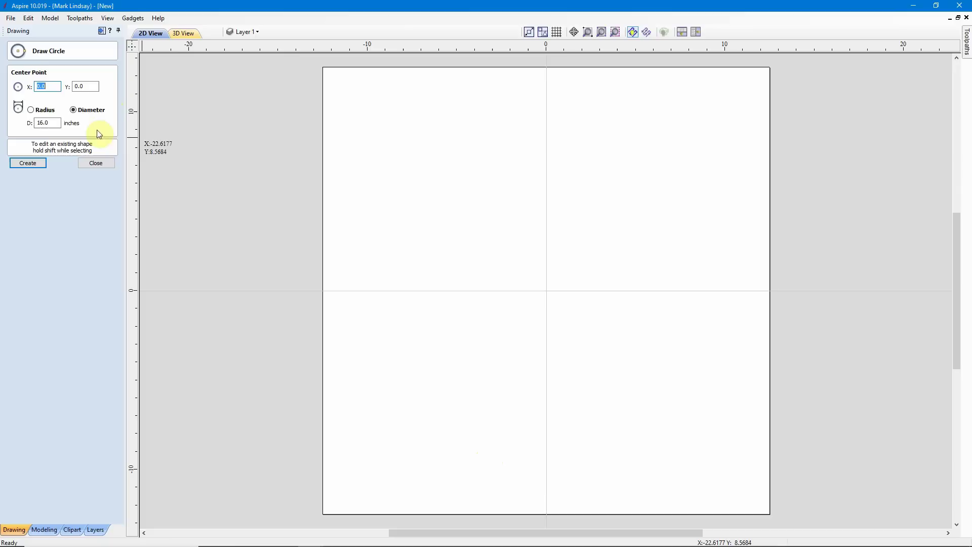
left_click(51, 123)
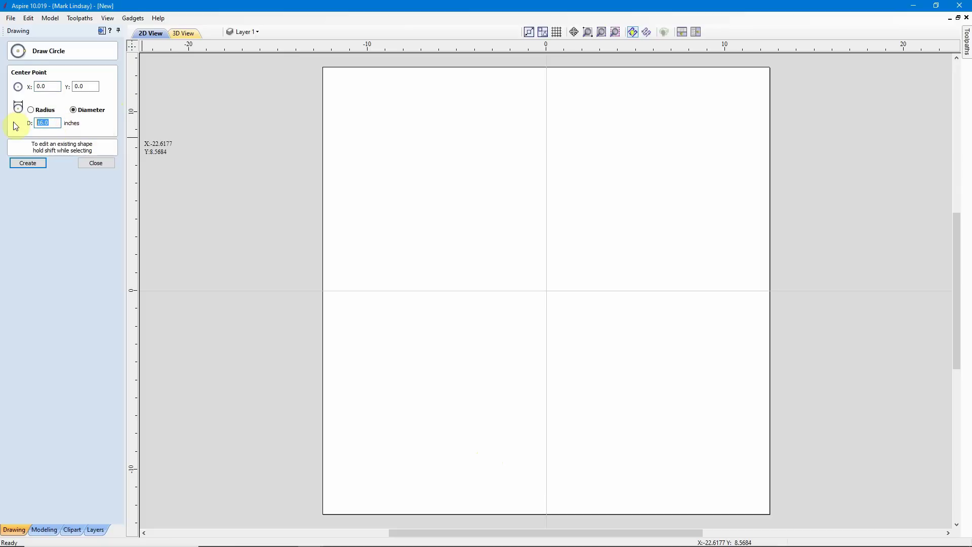
type("24")
left_click(32, 165)
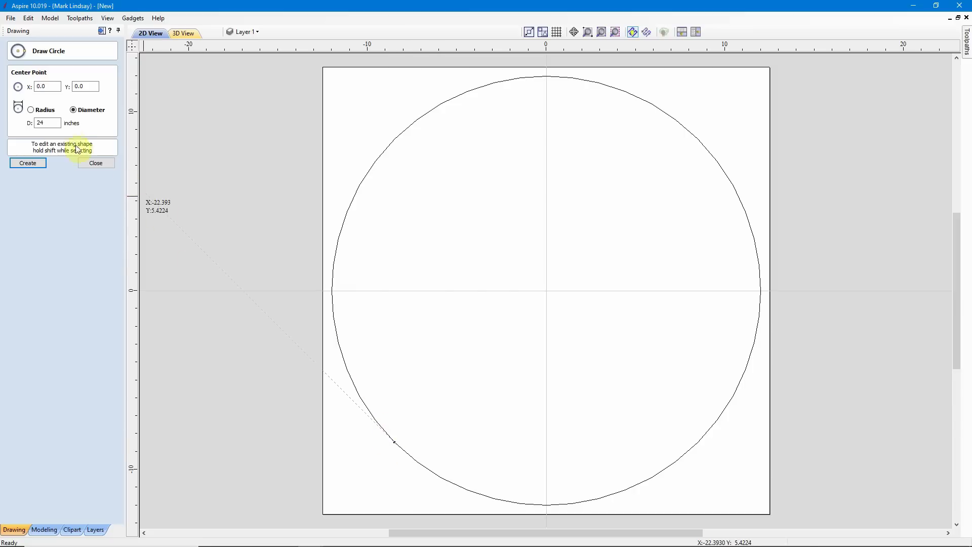
- Add a concentric inner circle 22 inches in diameter at the same centre and finish drawing circles
left_click(41, 123)
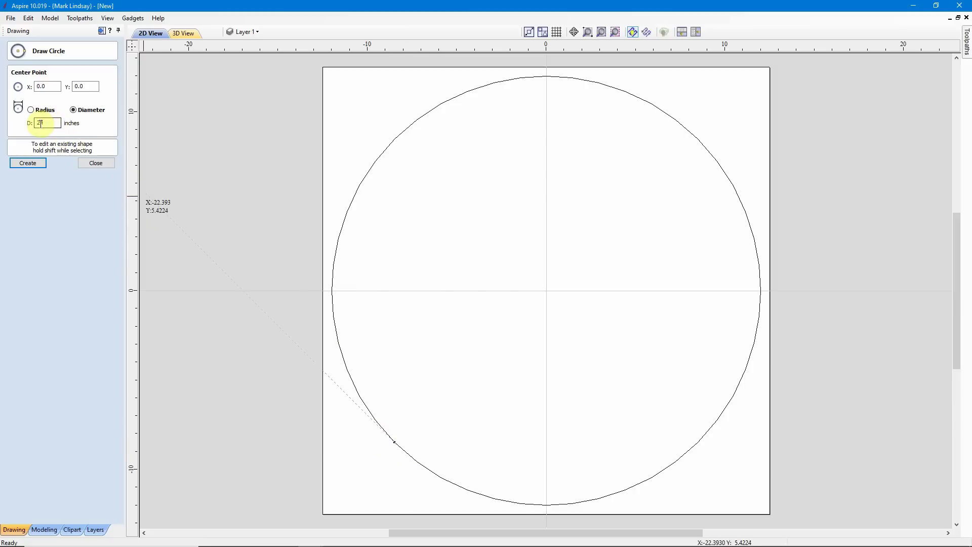
left_click_drag(41, 123, 51, 124)
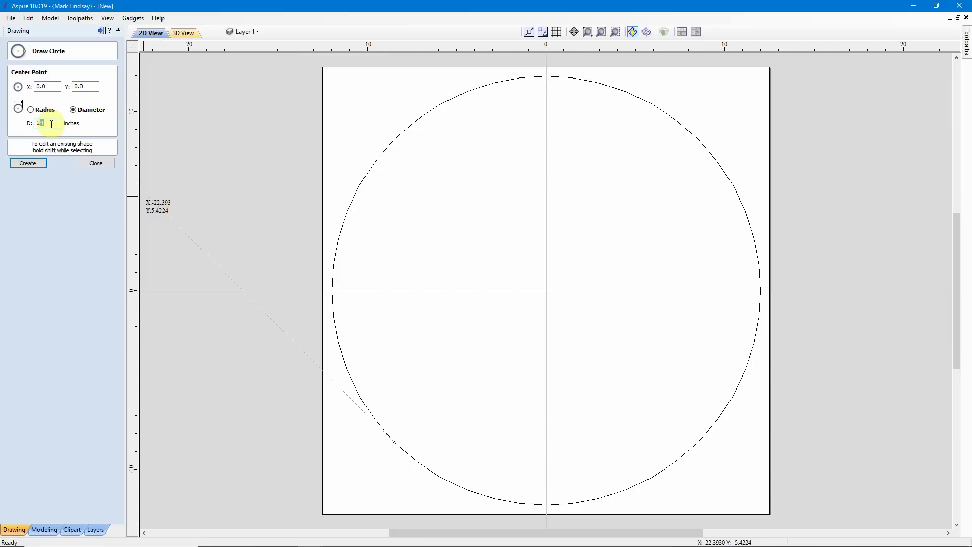
type("2")
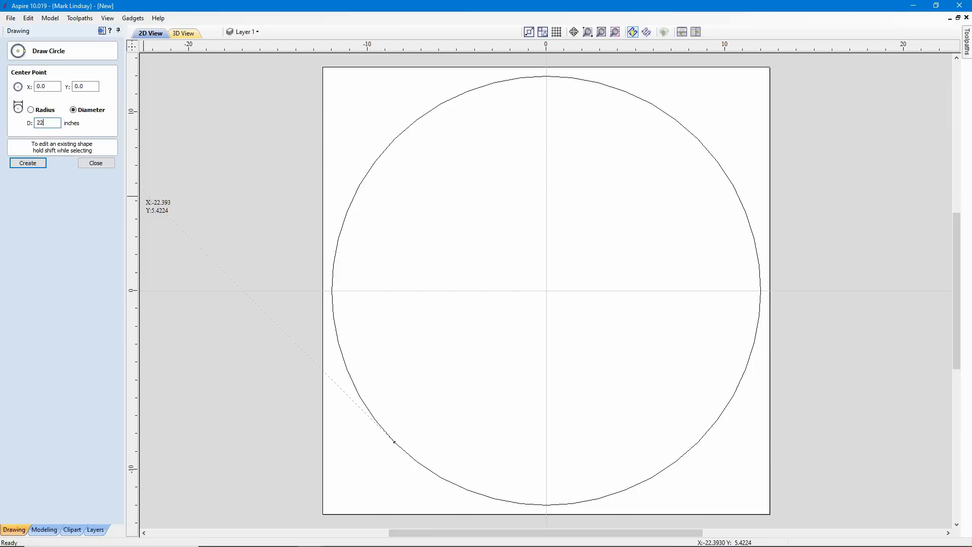
left_click(31, 165)
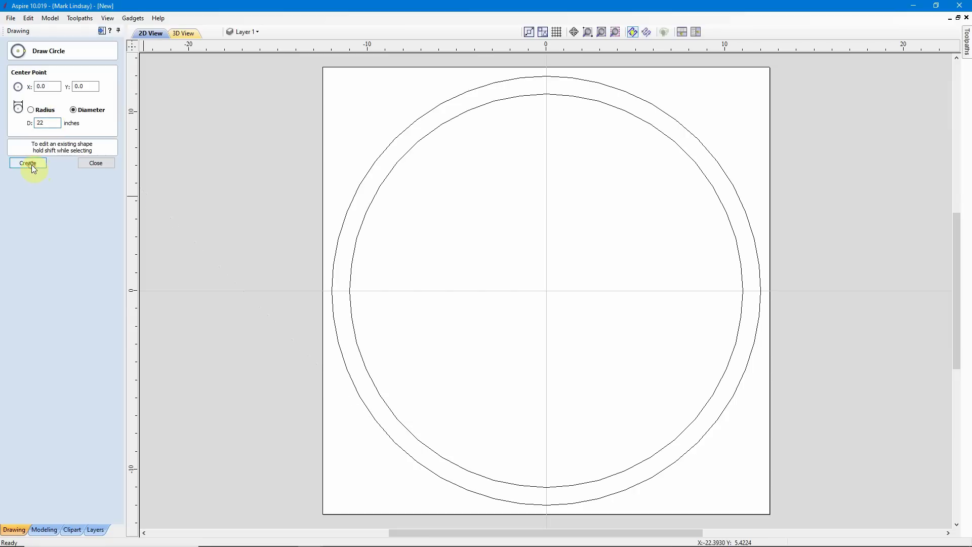
left_click(95, 163)
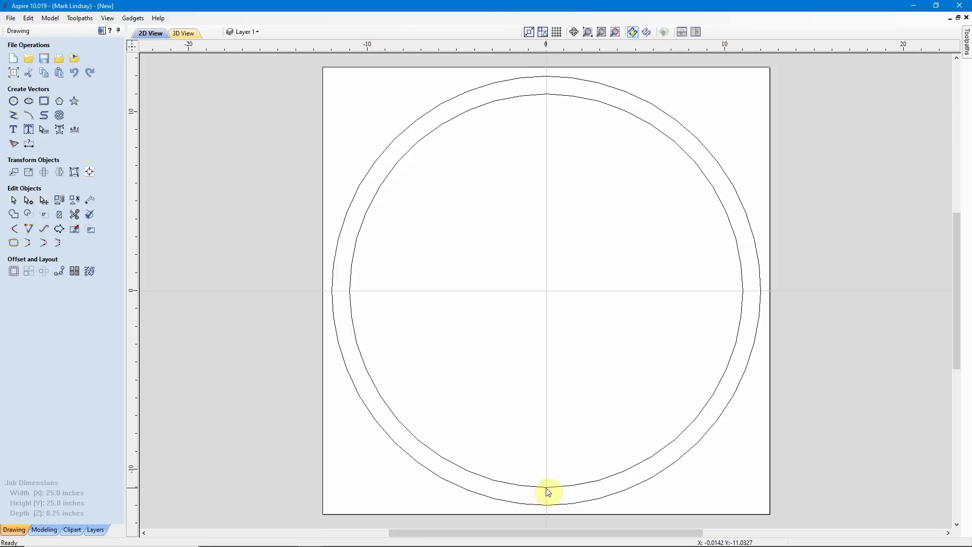
- Fit the letter L in the monogram kk font inside the 22-inch circle using Auto Layout Text
left_click(526, 96)
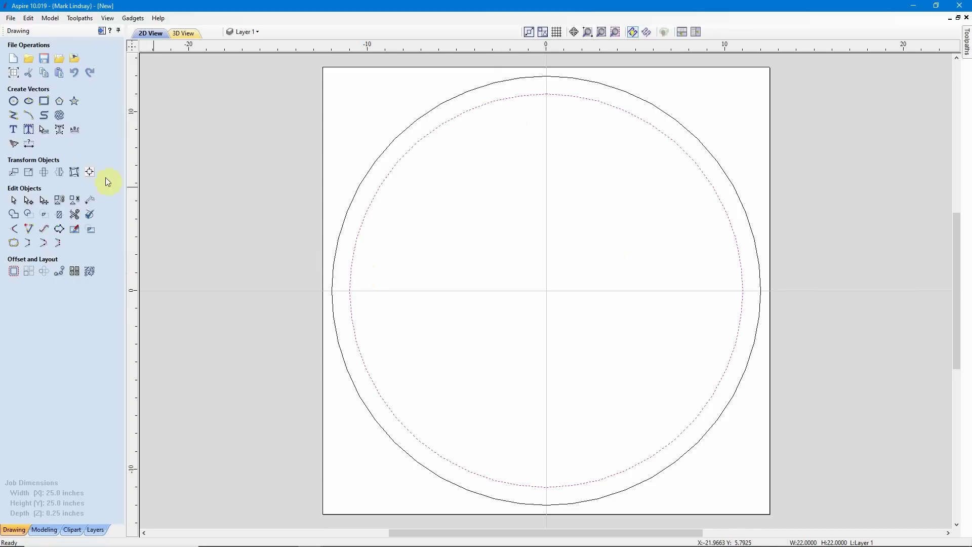
left_click(28, 131)
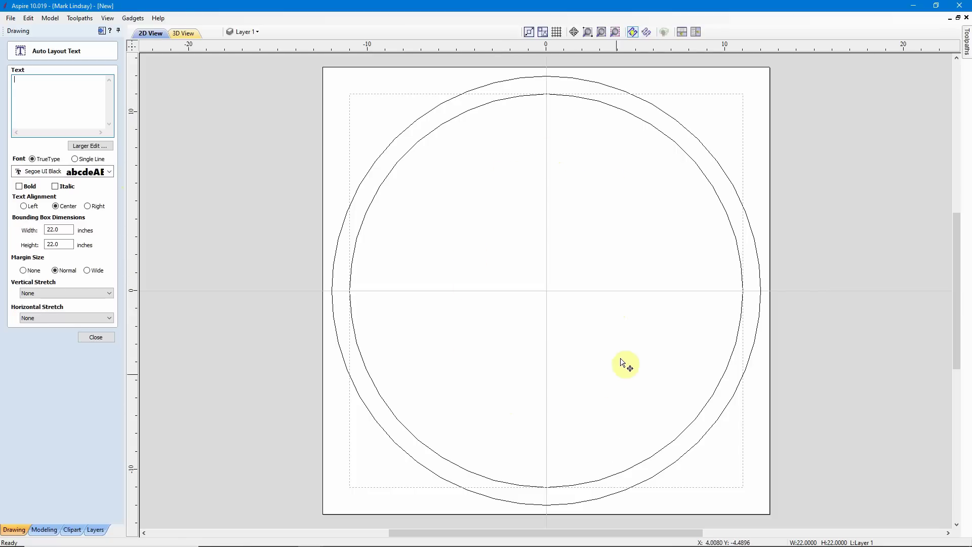
left_click(109, 172)
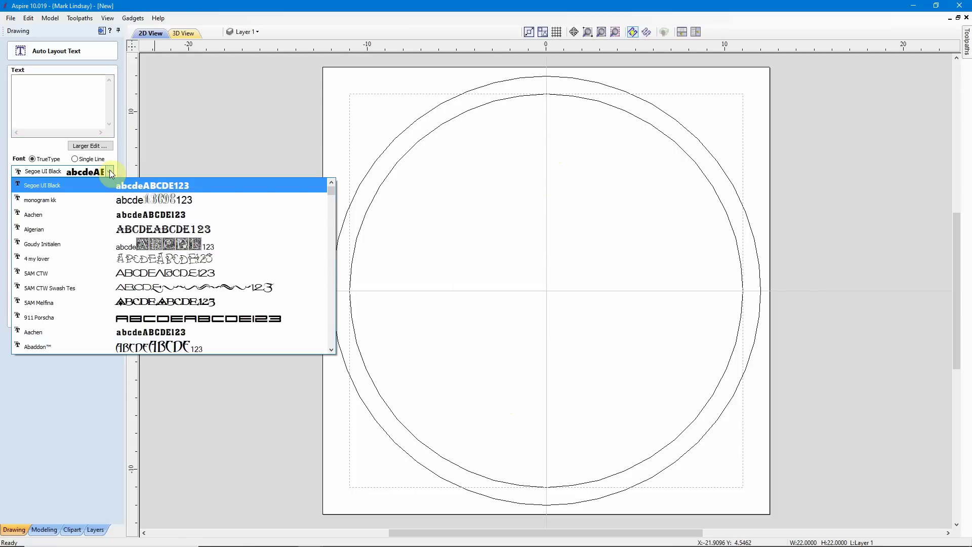
left_click(72, 201)
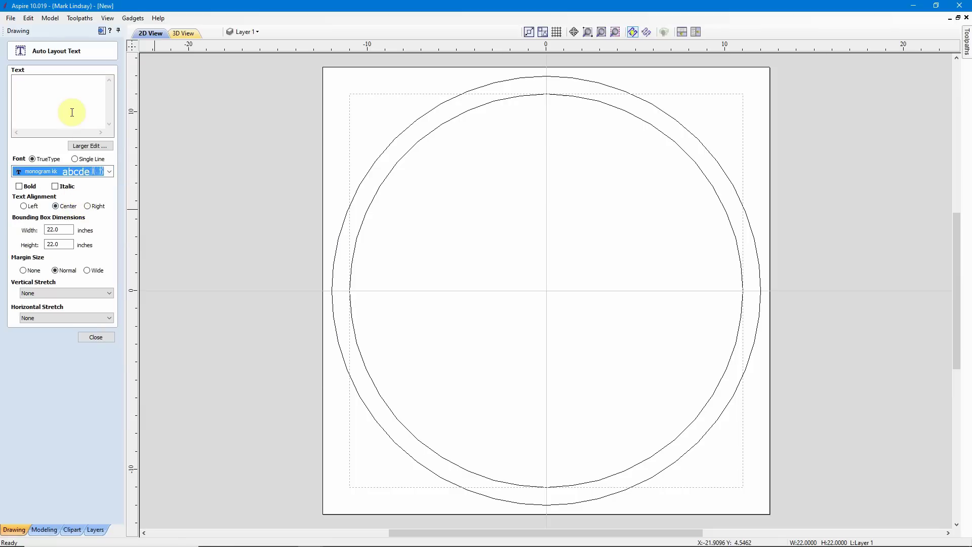
left_click(55, 97)
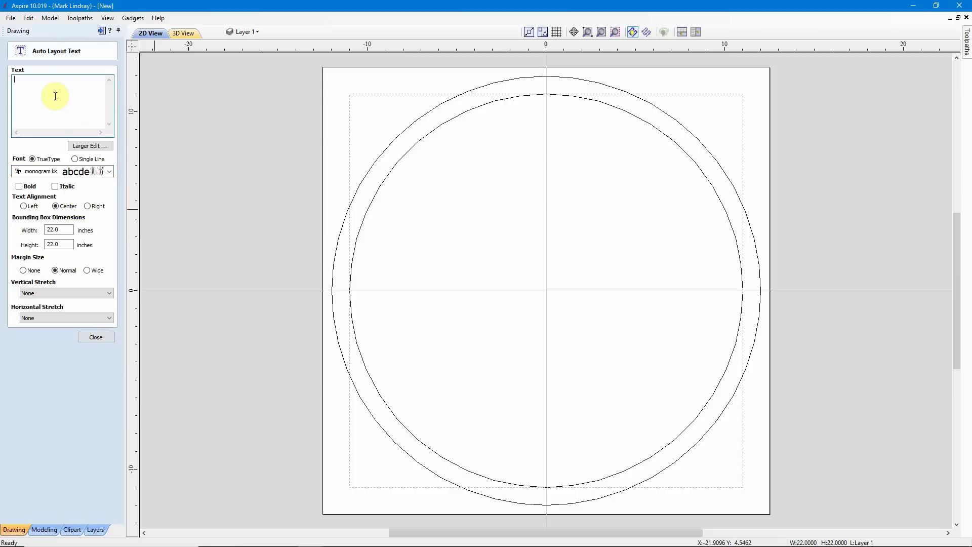
type("L")
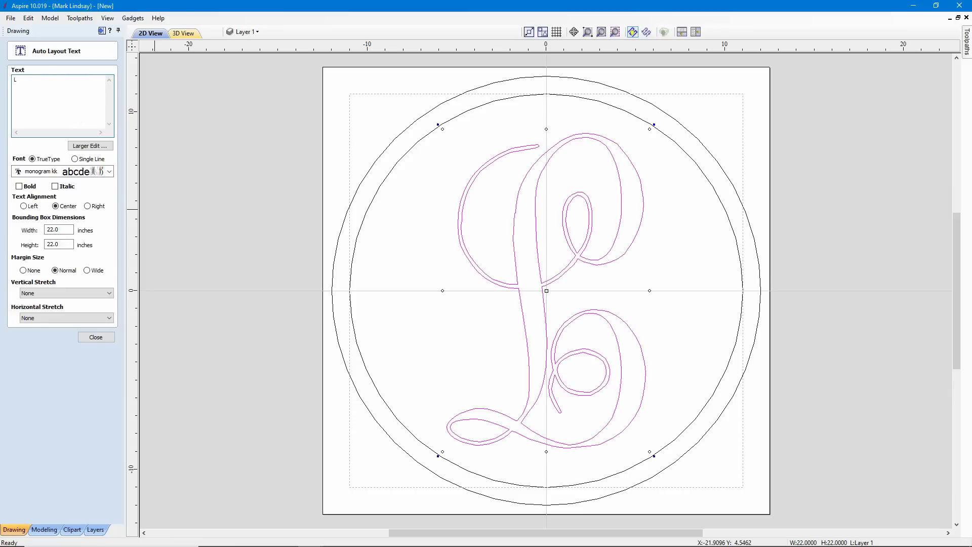
left_click(96, 338)
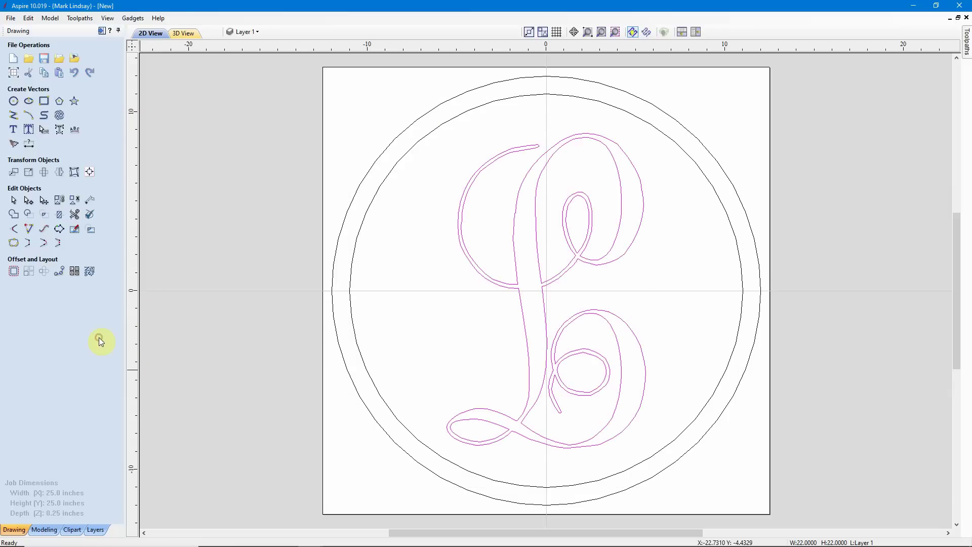
- Enlarge the letter L to about 13.2 by 21 inches and shift it slightly upward so its outline overlaps the inner circle
left_click(622, 258)
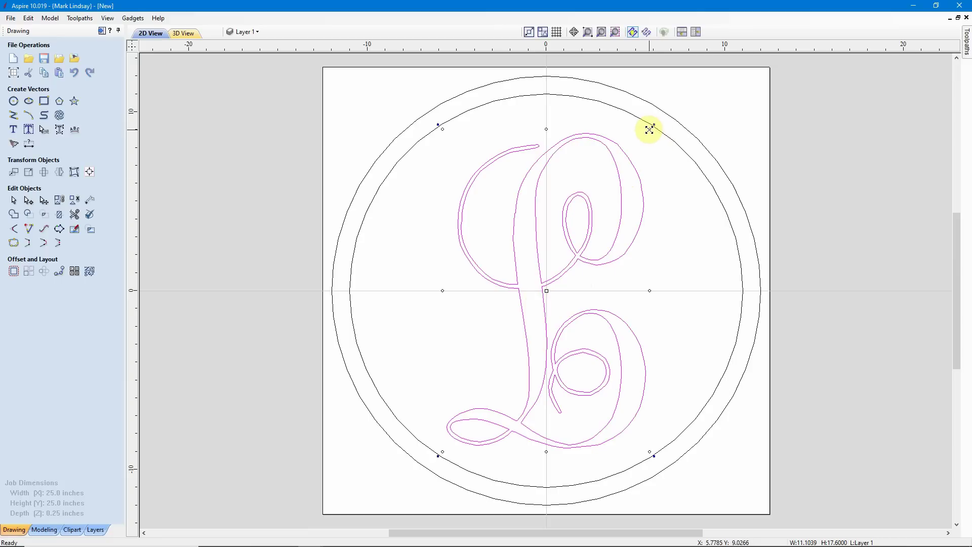
left_click_drag(650, 129, 661, 124)
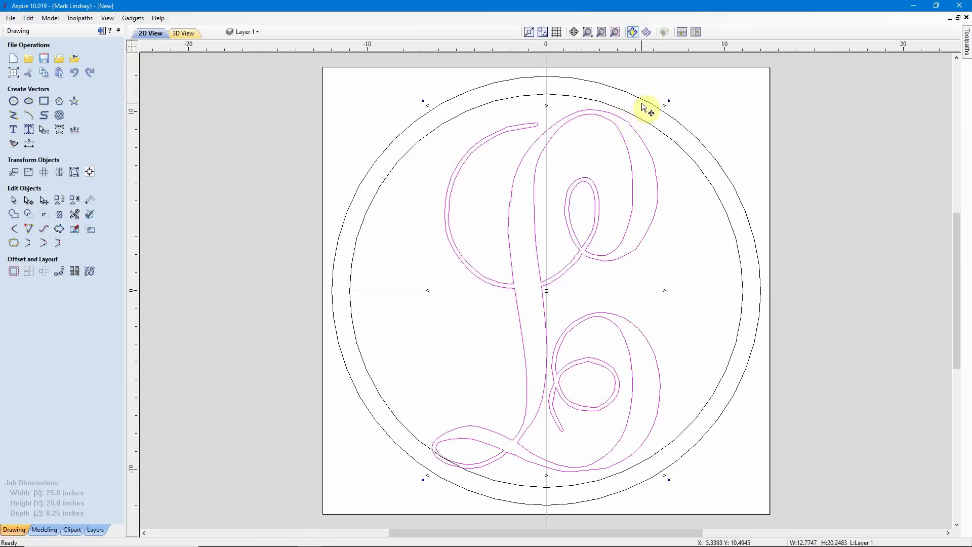
left_click_drag(643, 106, 644, 104)
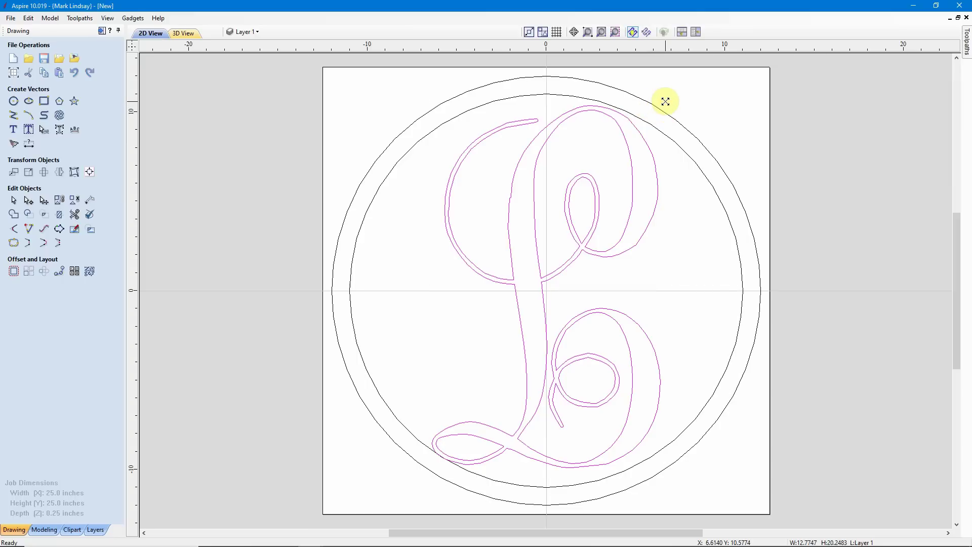
left_click_drag(665, 102, 665, 104)
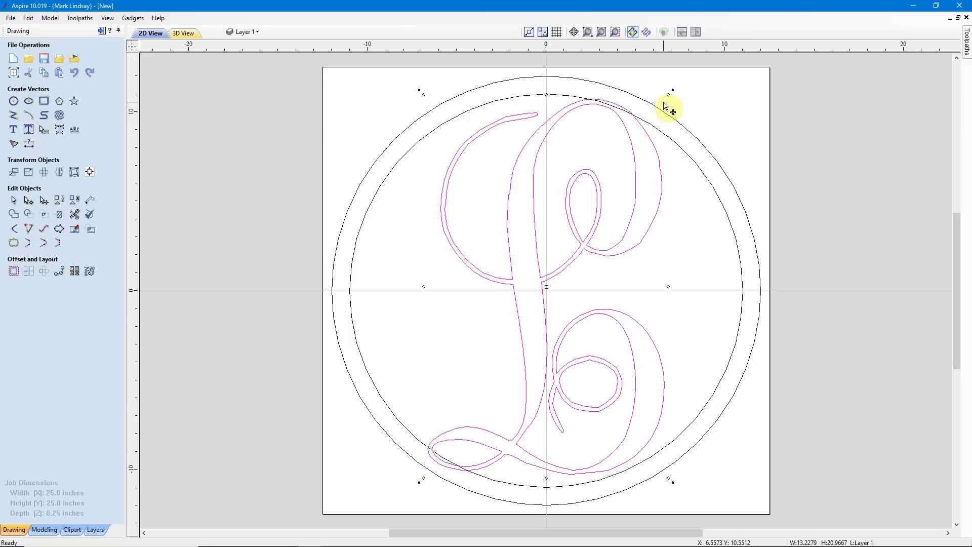
key("Up")
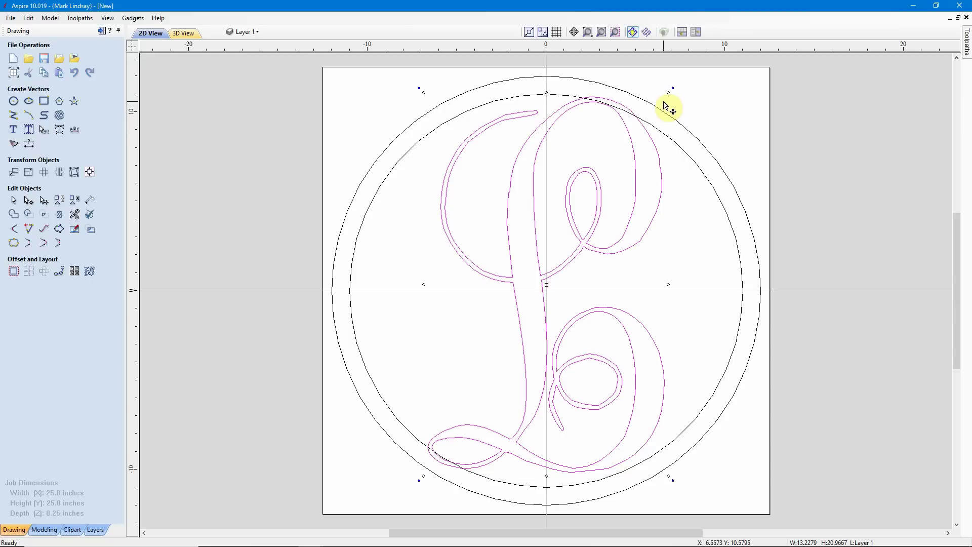
key("Up")
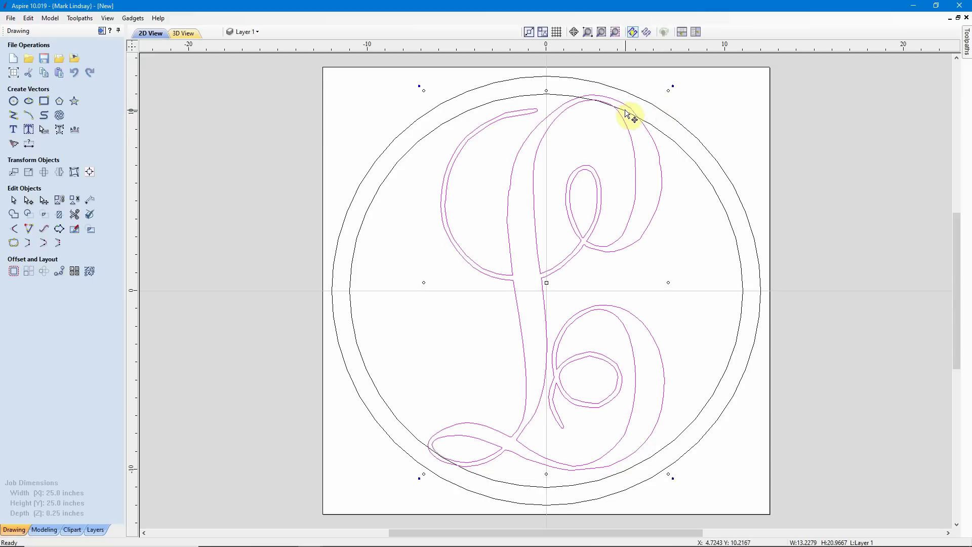
scroll(618, 118, "up", 5)
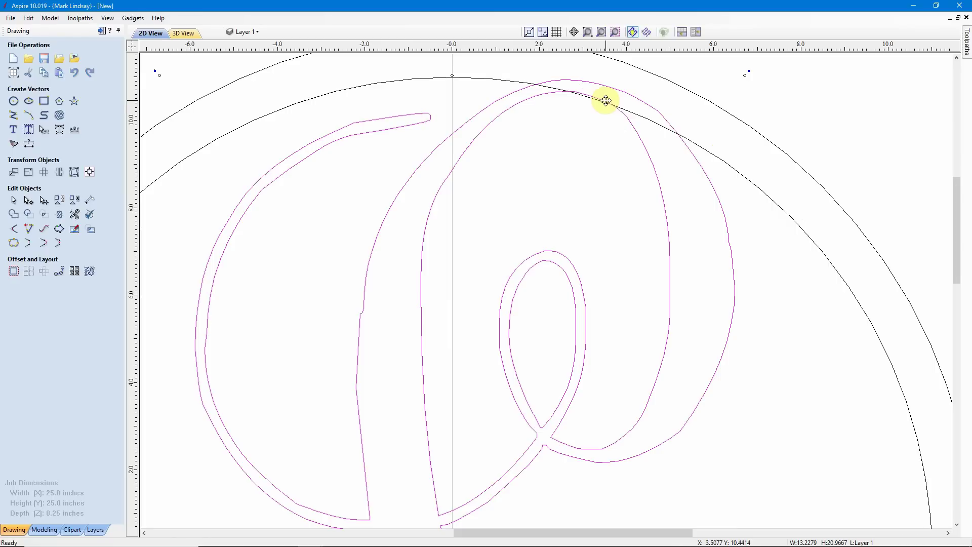
scroll(616, 130, "down", 3)
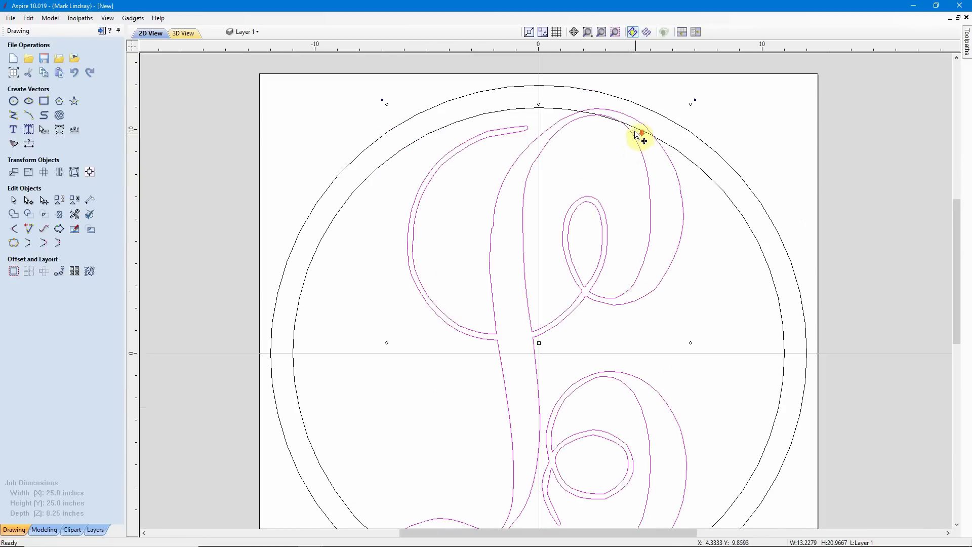
scroll(603, 106, "down", 1)
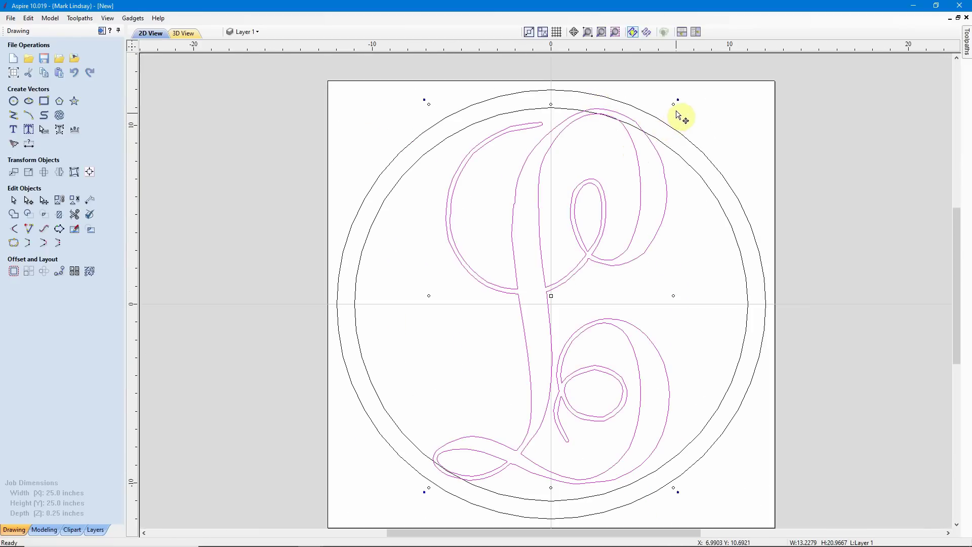
- Resize the letter L to about 13.06 by 20.7 inches and nudge it slightly down, keeping its outline overlapping the inner circle
left_click_drag(674, 104, 670, 108)
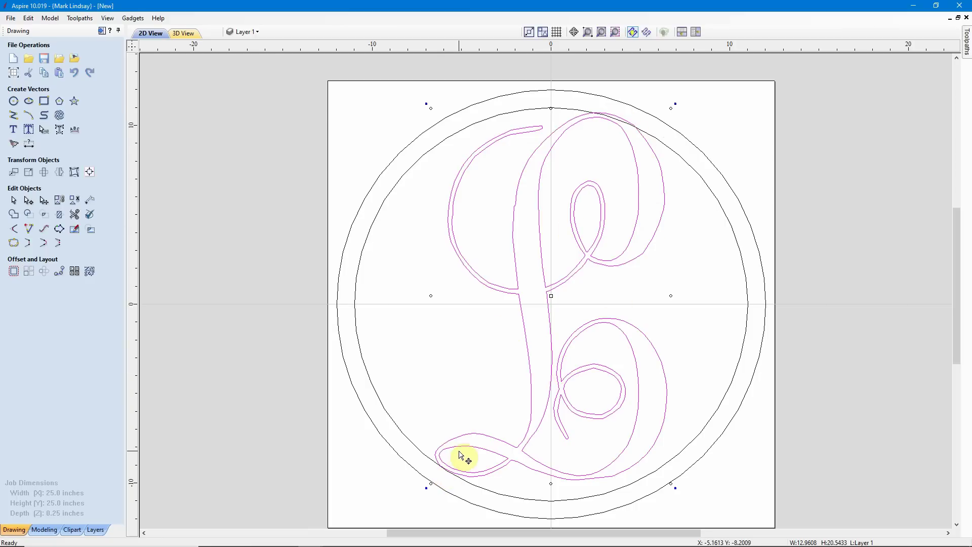
key("Down")
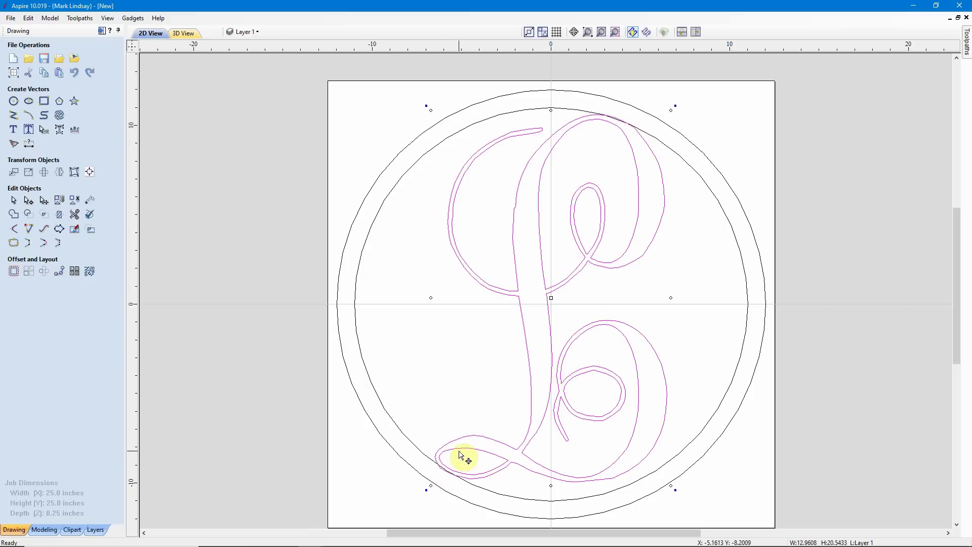
scroll(619, 119, "up", 1)
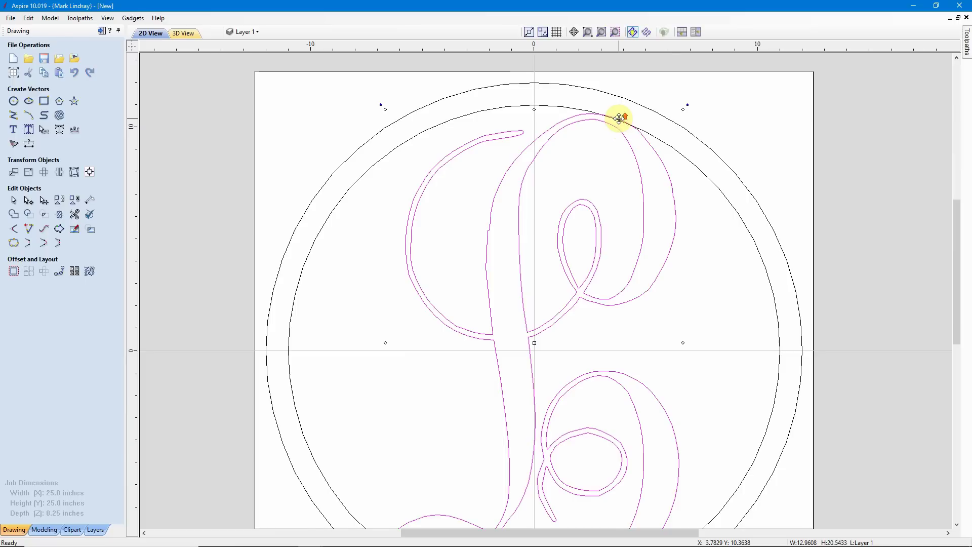
scroll(619, 118, "up", 1)
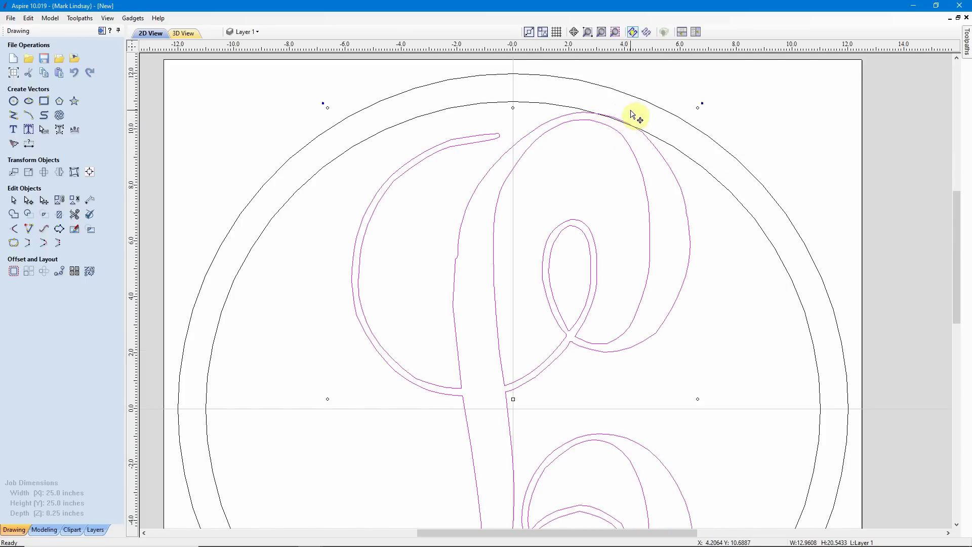
scroll(569, 157, "down", 3)
scroll(449, 419, "up", 3)
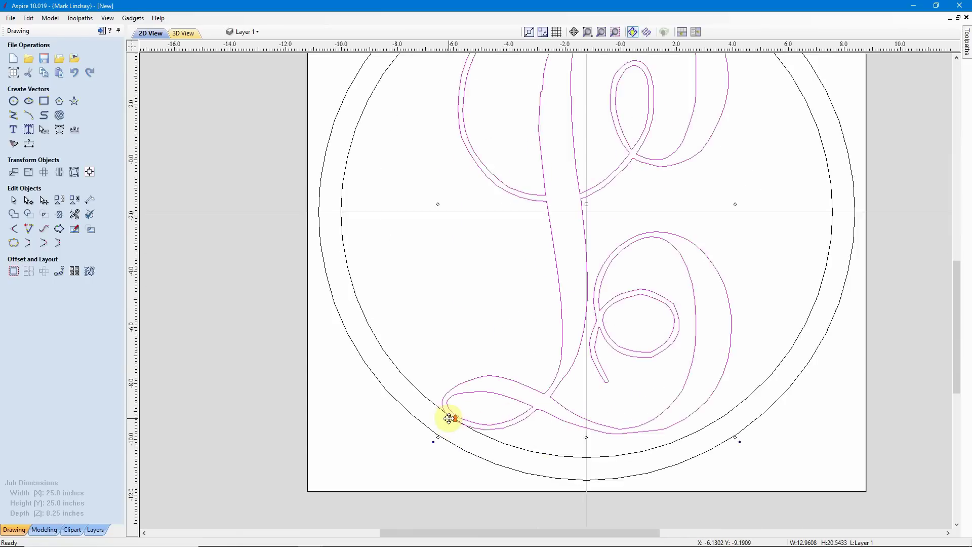
scroll(449, 418, "up", 2)
scroll(471, 414, "up", 2)
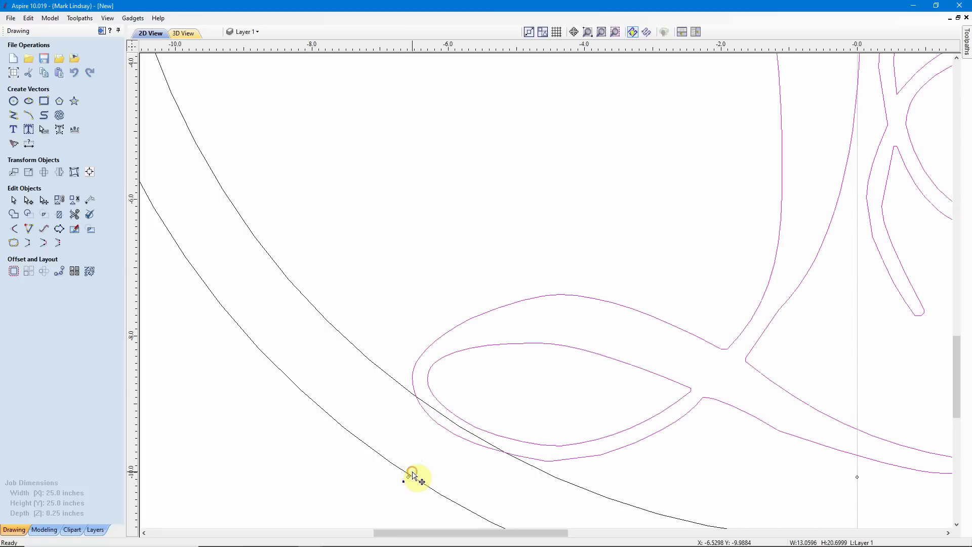
- Examine where the letter L's upper and lower loops overlap the inner circle, and deselect the letter
scroll(421, 461, "down", 5)
scroll(442, 397, "down", 2)
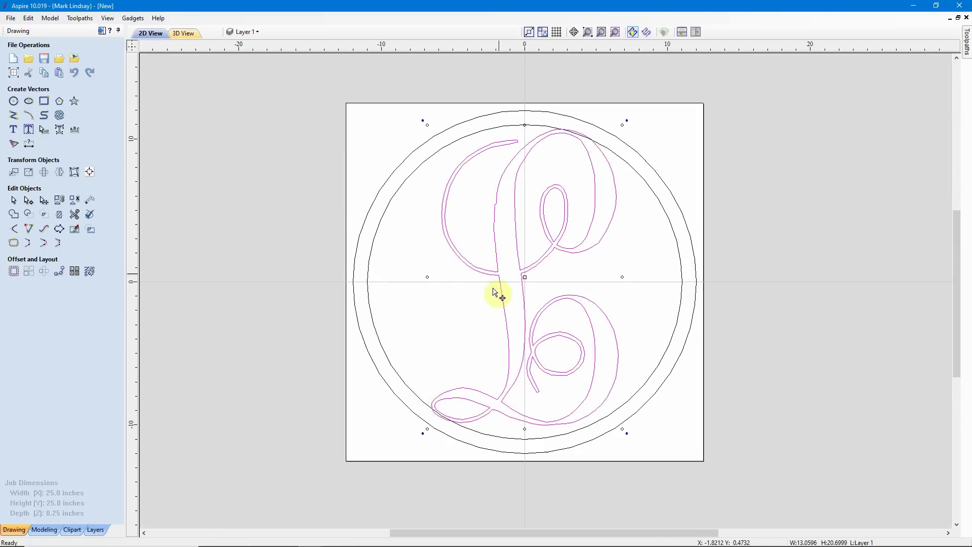
scroll(591, 130, "up", 5)
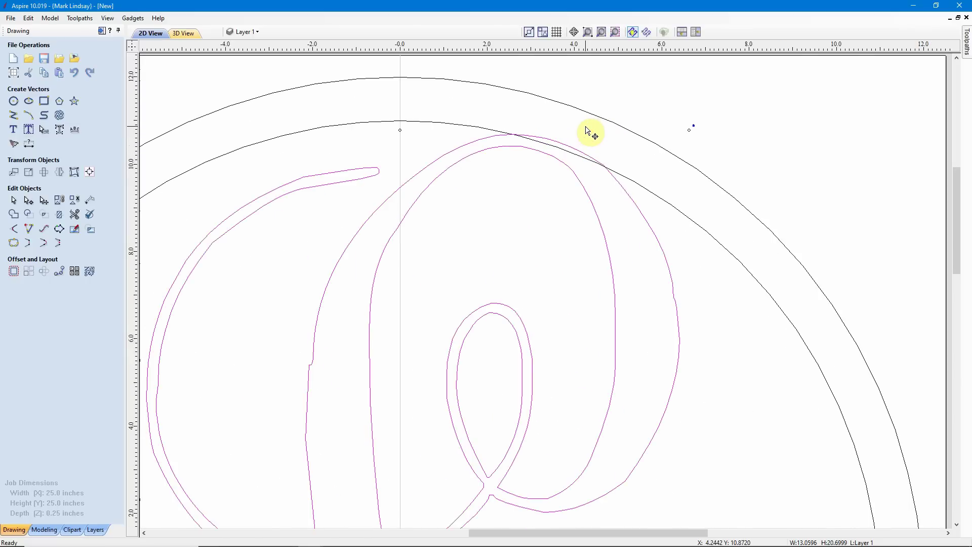
scroll(587, 131, "down", 4)
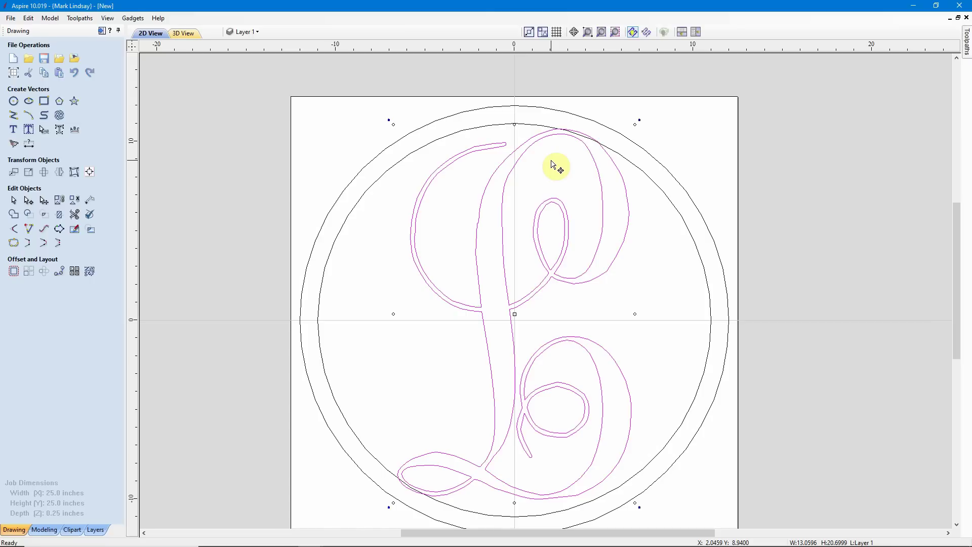
scroll(588, 130, "up", 3)
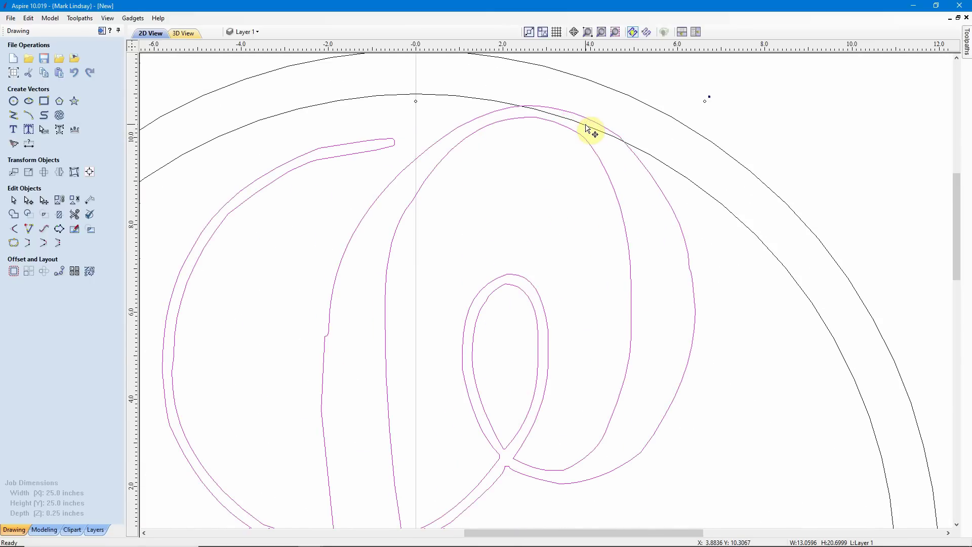
scroll(591, 128, "down", 3)
scroll(412, 493, "up", 1)
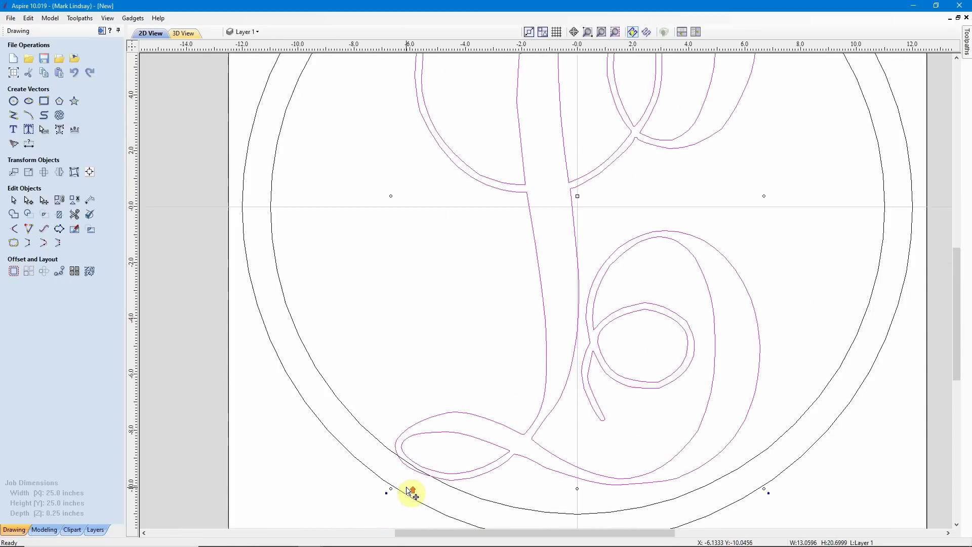
scroll(411, 492, "up", 2)
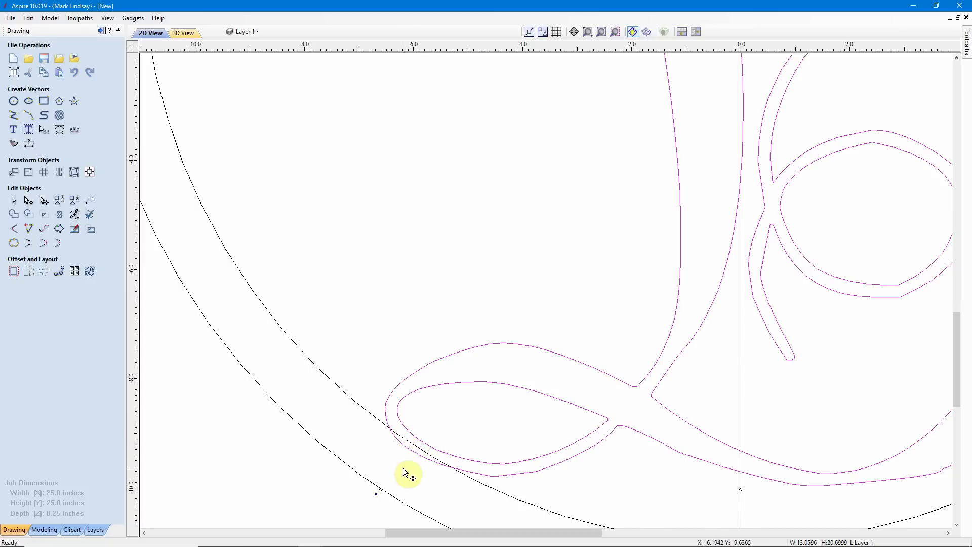
scroll(405, 474, "down", 3)
scroll(405, 456, "down", 2)
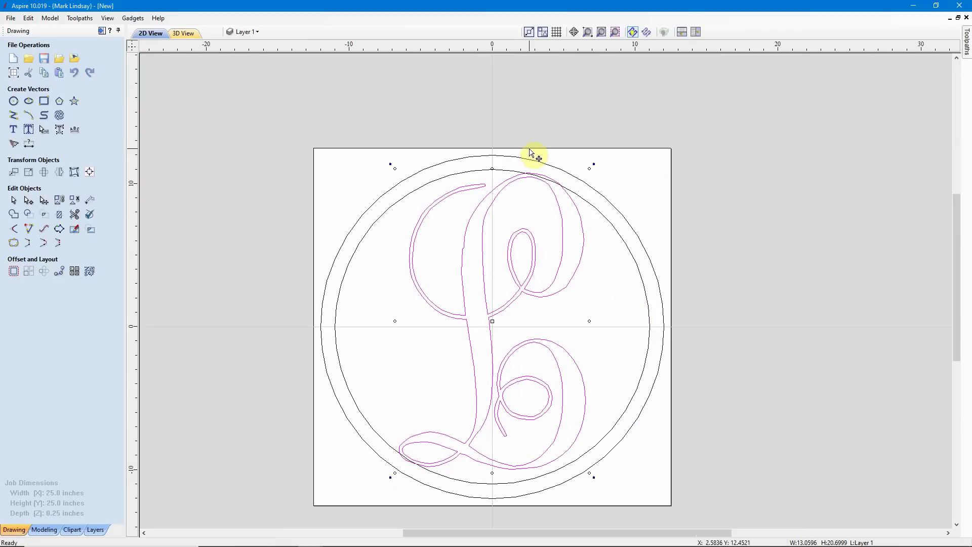
scroll(545, 170, "up", 2)
scroll(544, 170, "up", 2)
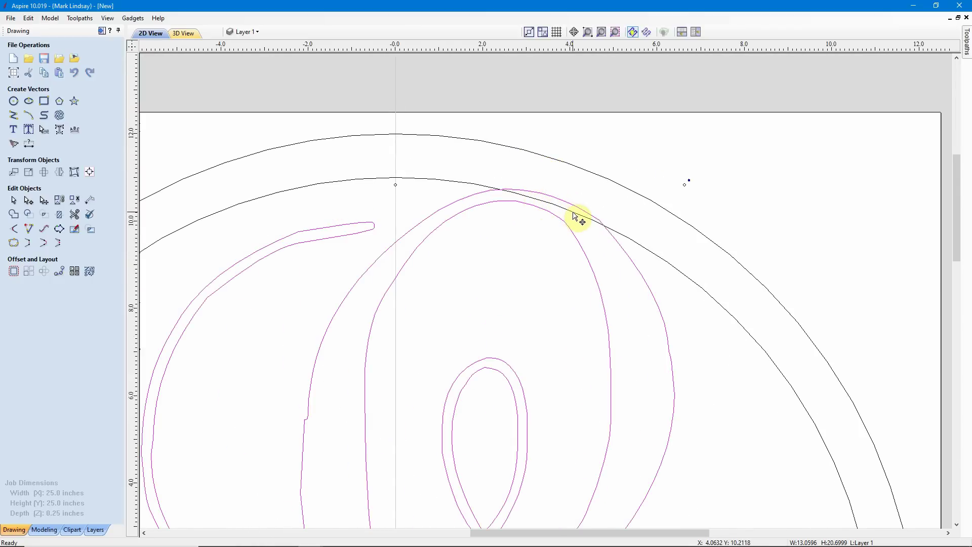
scroll(598, 207, "down", 3)
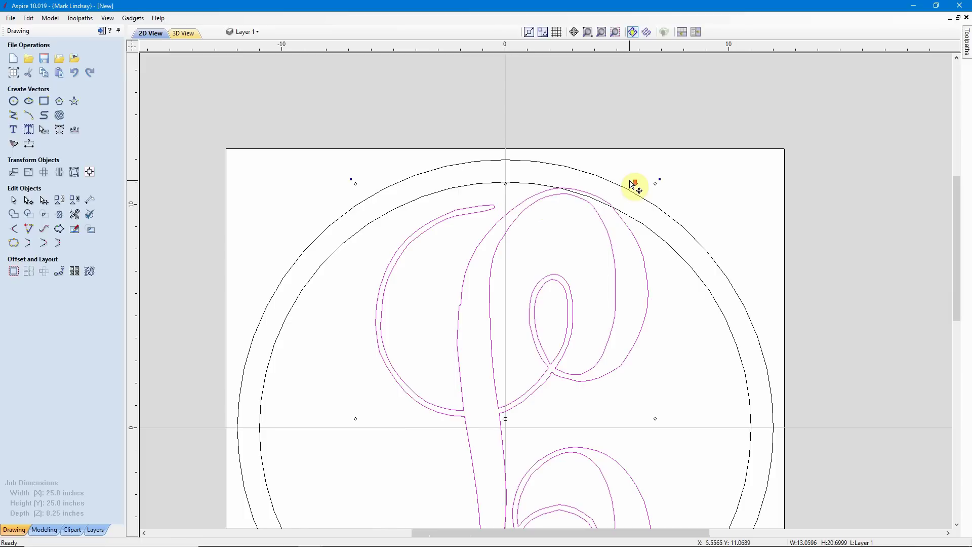
left_click(697, 106)
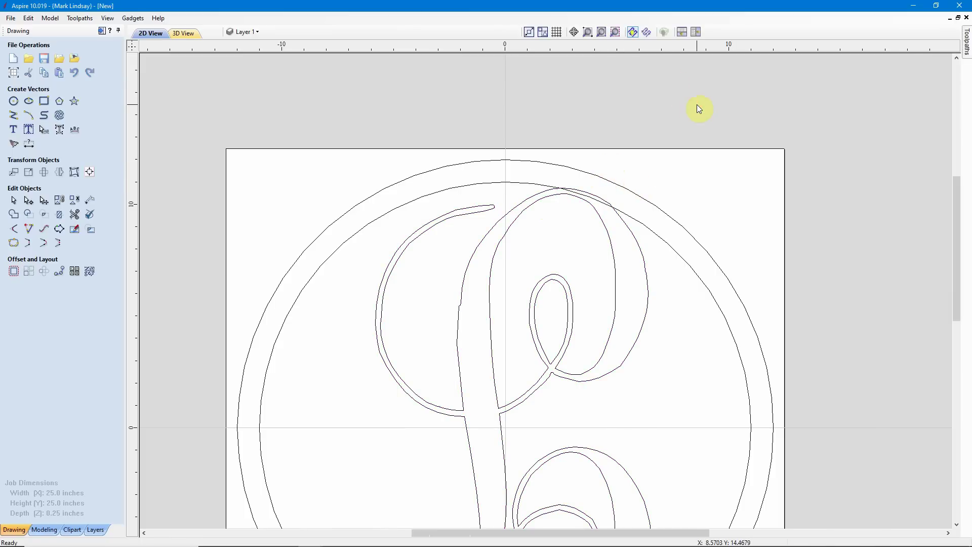
left_click(616, 34)
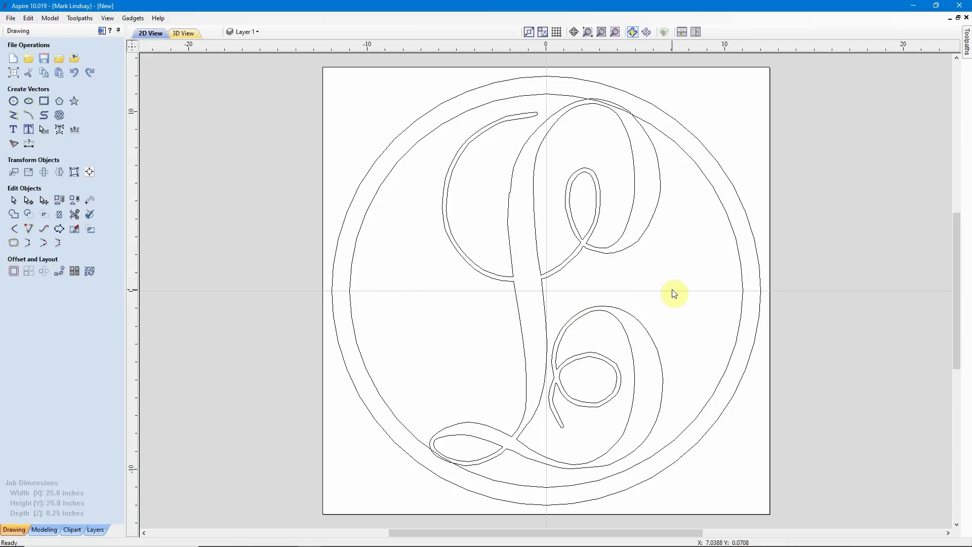
- Start Auto Layout Text for the 22-inch inner circle and look through the available fonts
left_click(704, 175)
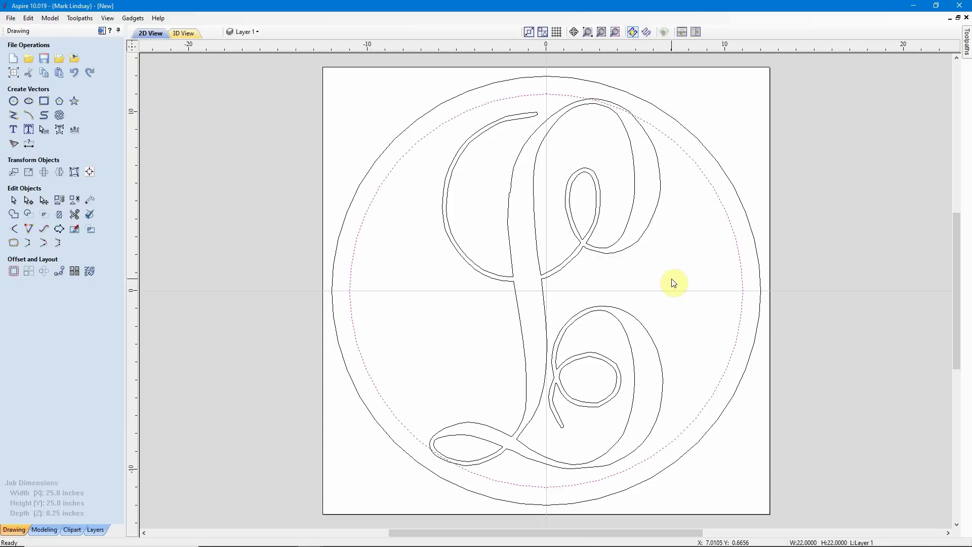
left_click(29, 131)
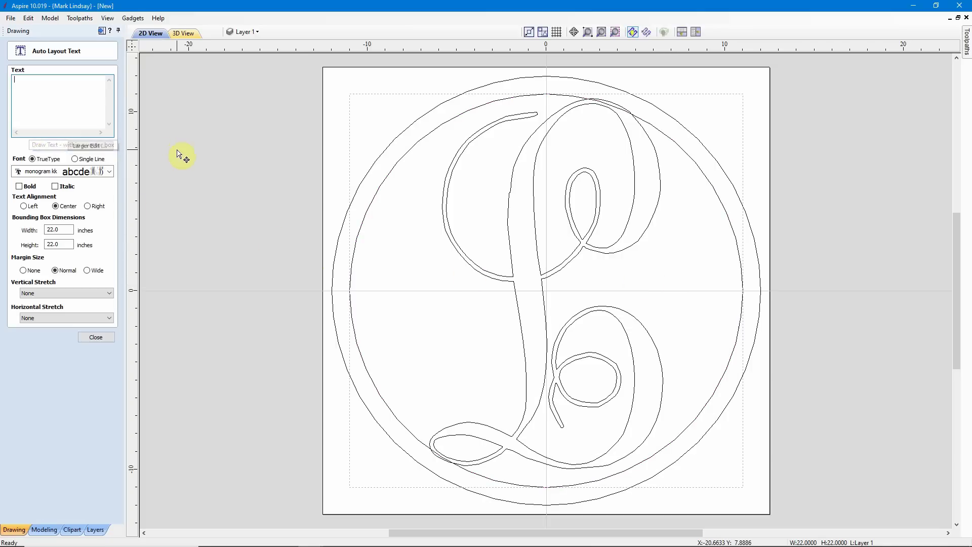
left_click(111, 173)
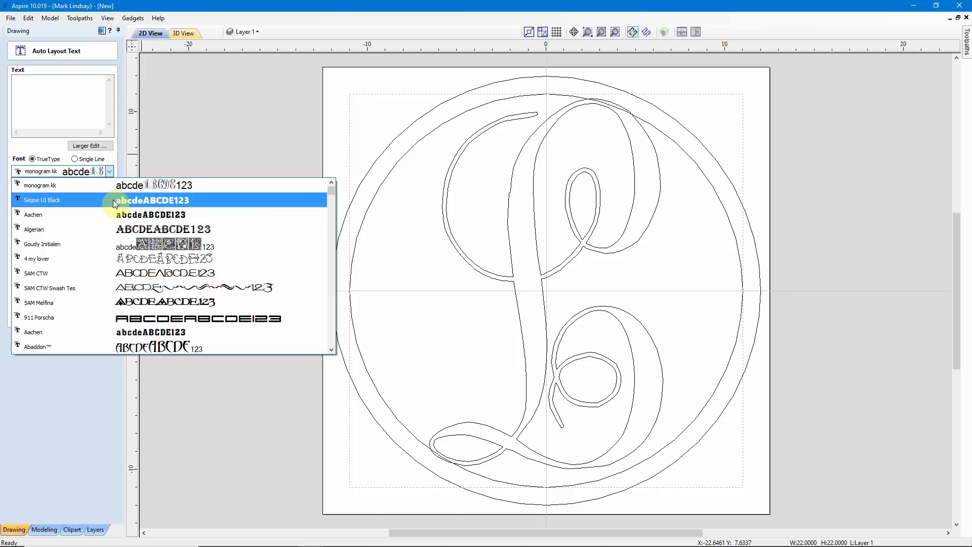
left_click(224, 108)
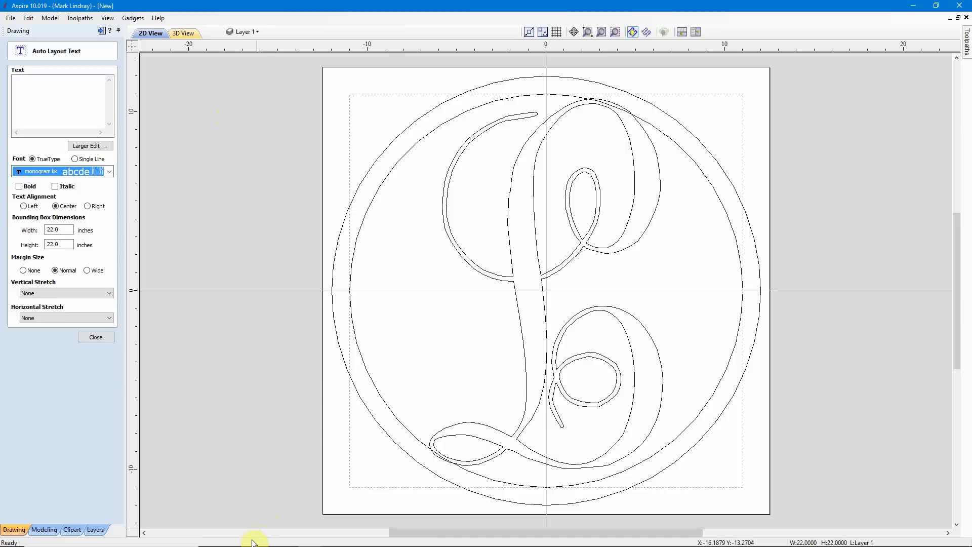
- Look at the finished Monogram project in the 3D view and return to the new design
mouse_move(315, 537)
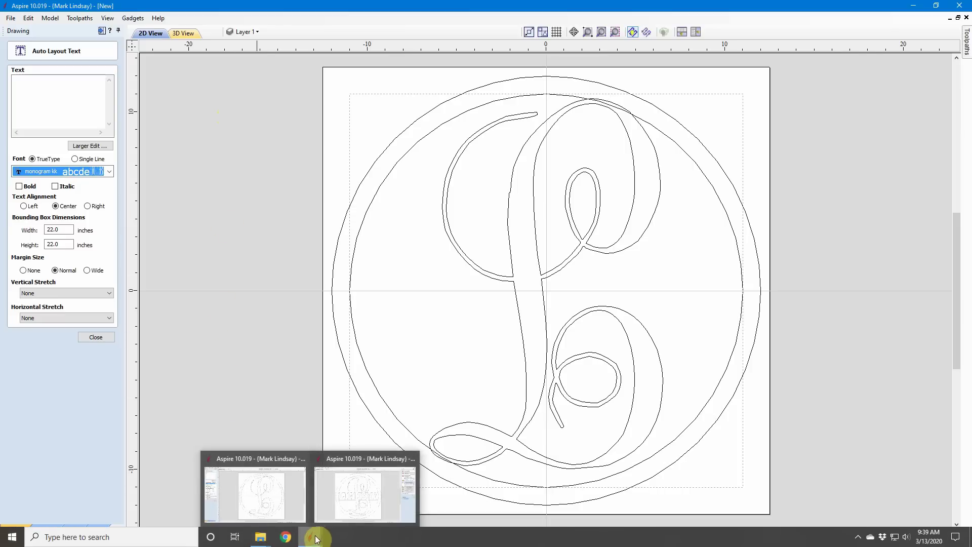
left_click(378, 517)
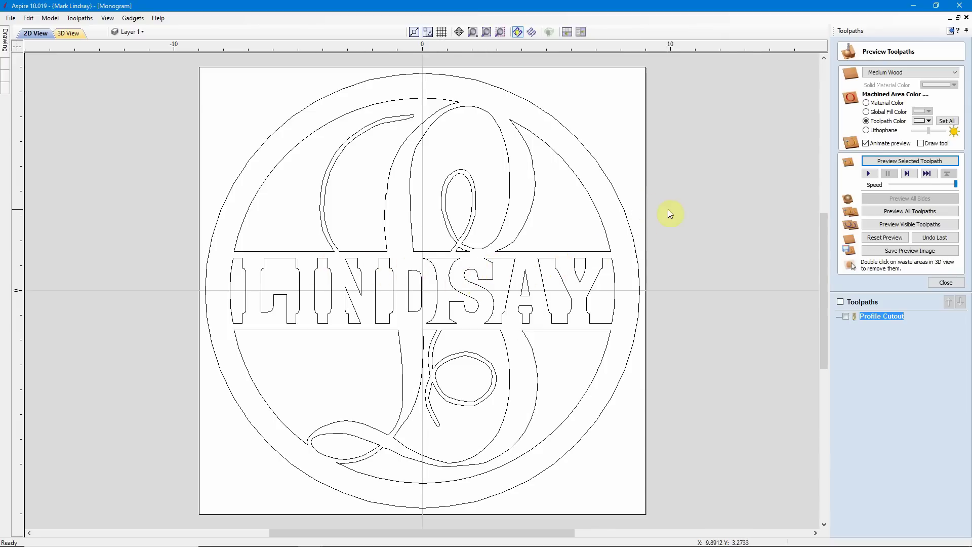
left_click(71, 31)
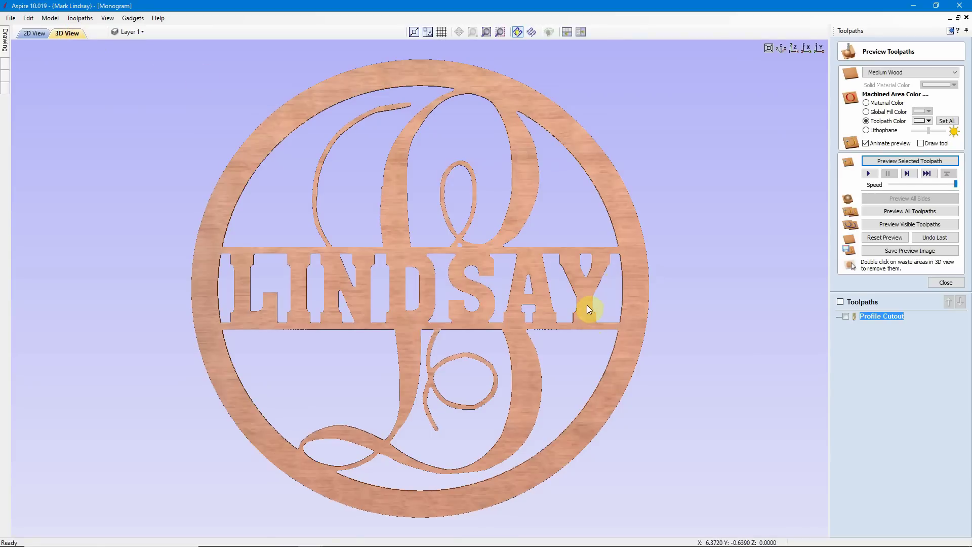
left_click(906, 8)
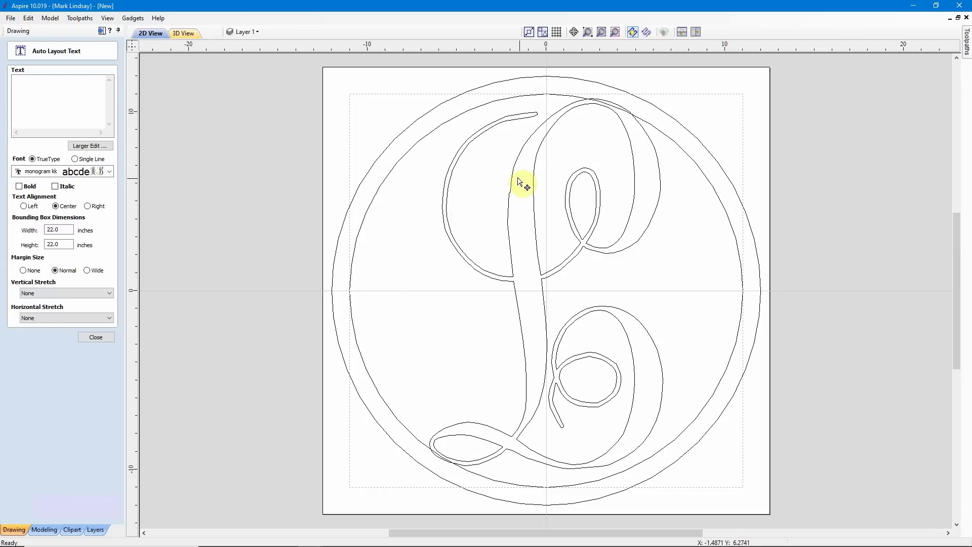
- Lay out the family name in capitals across the inner circle in the Segoe UI Black font and finish the text
left_click(112, 171)
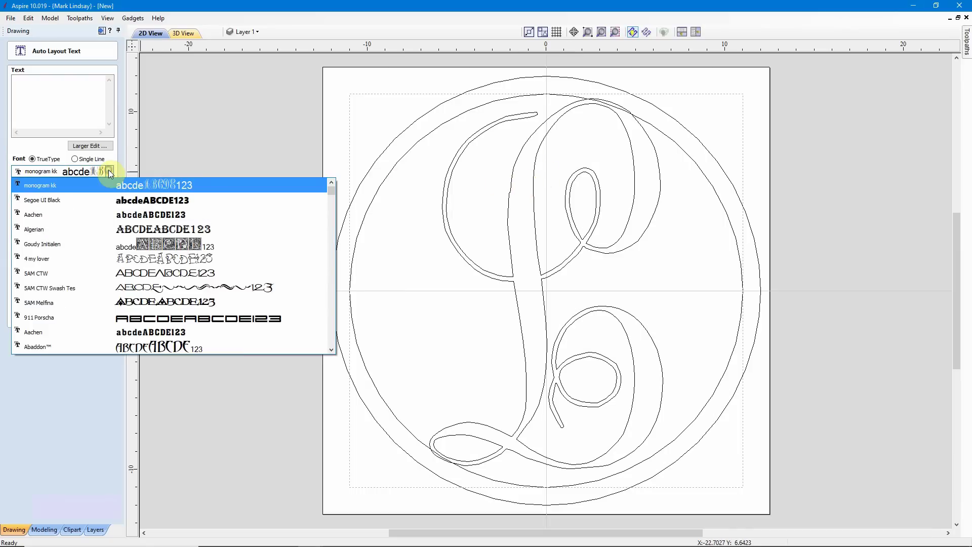
left_click(65, 200)
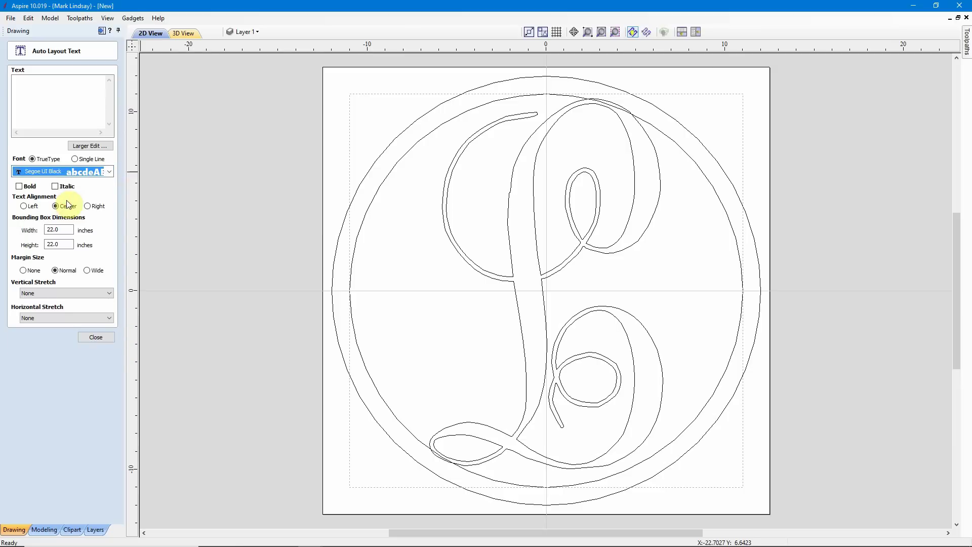
left_click(46, 88)
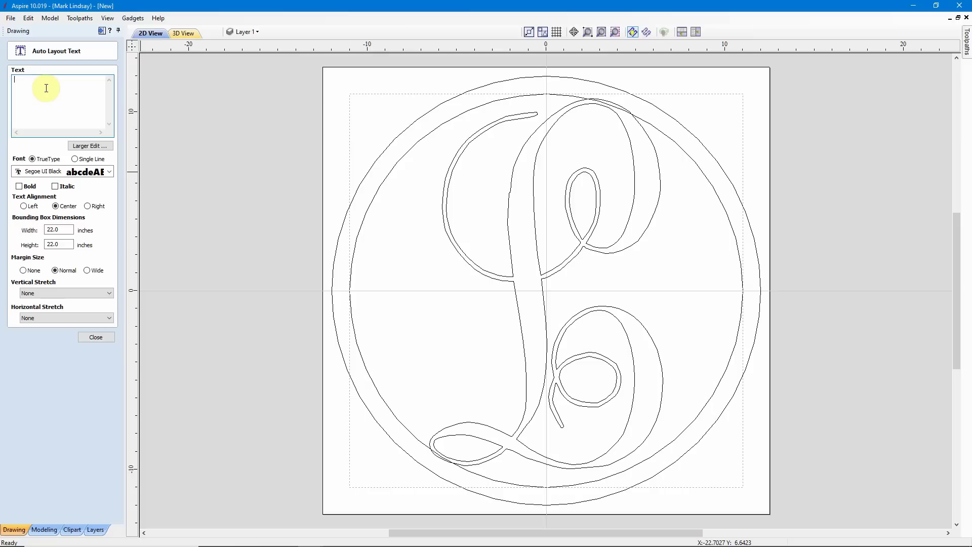
type("LI")
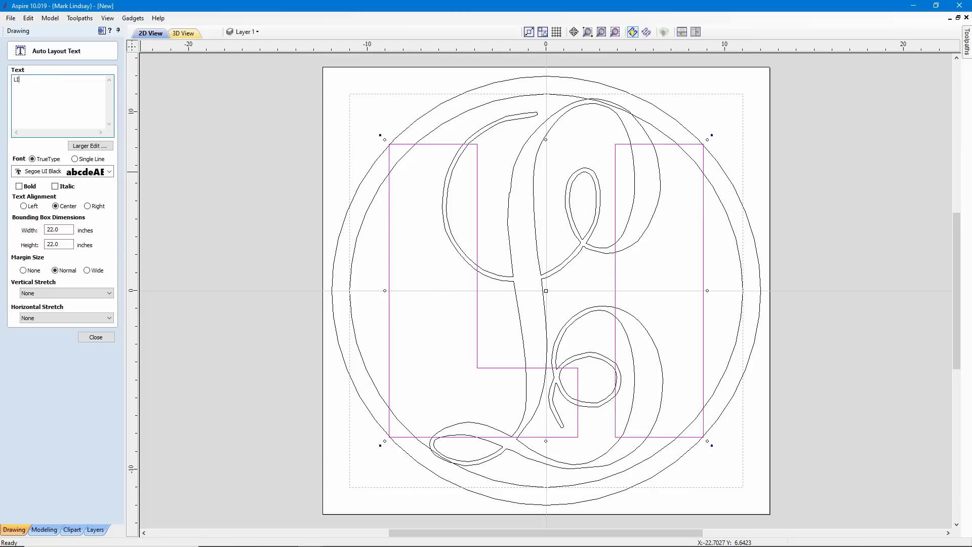
type("NDSAY")
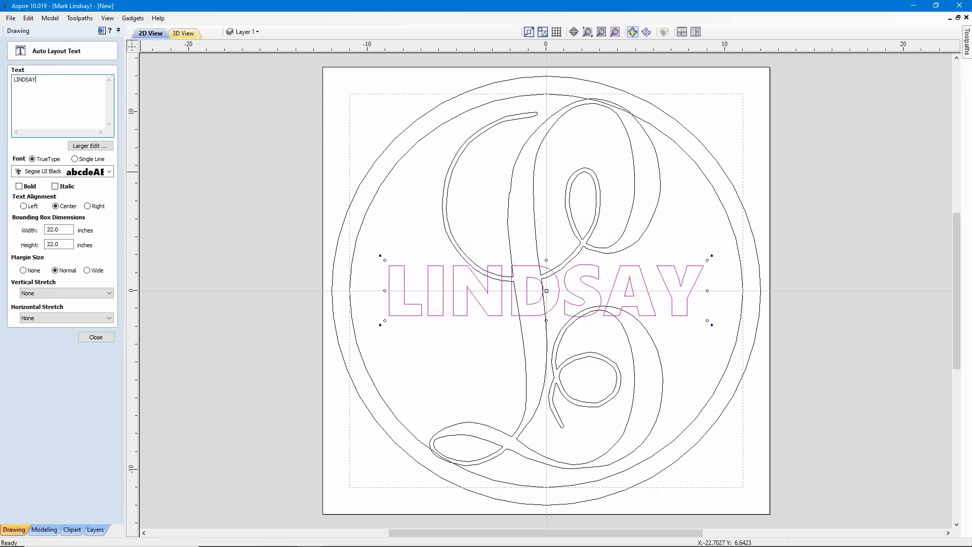
left_click(96, 337)
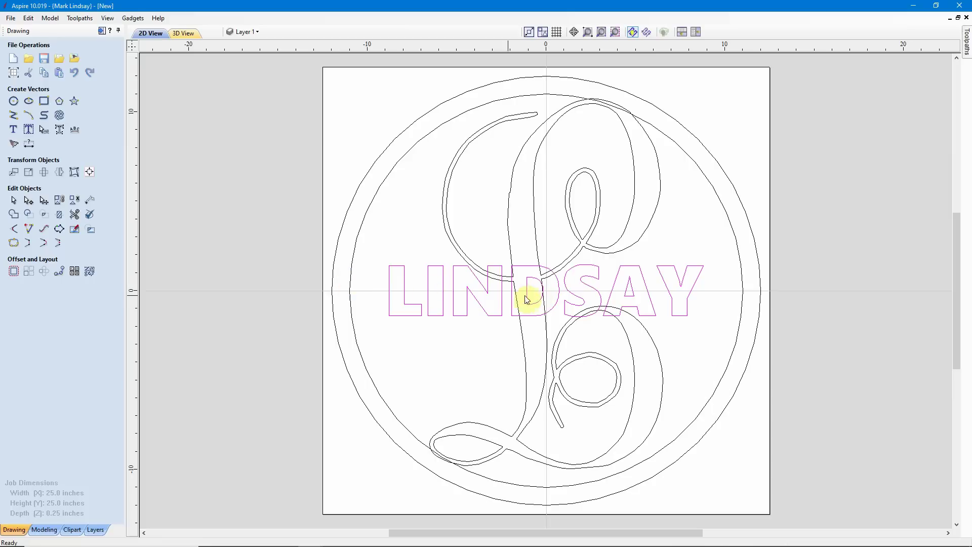
- Enlarge the family name text about its centre to about 20 by 3.3 inches, inside the inner circle
left_click(682, 319)
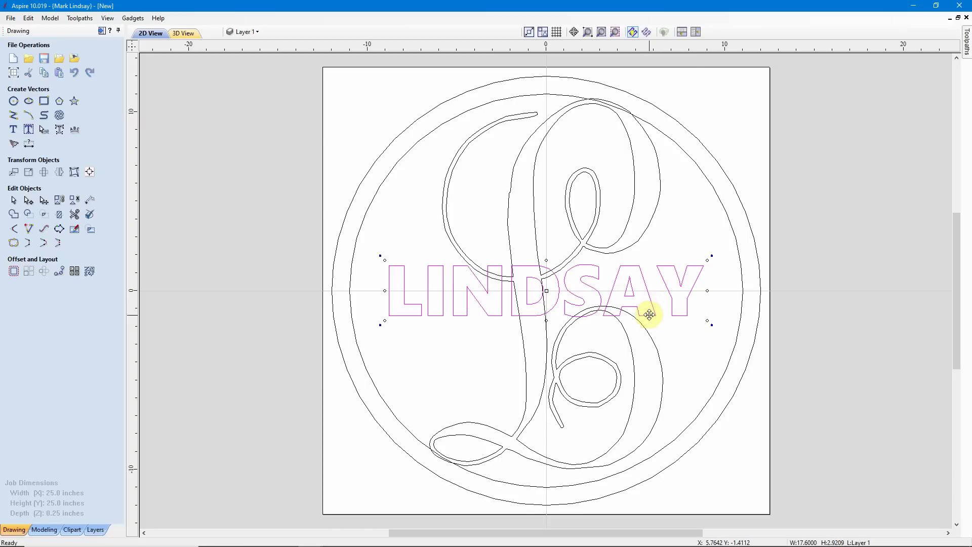
left_click(707, 320)
left_click_drag(707, 320, 710, 321)
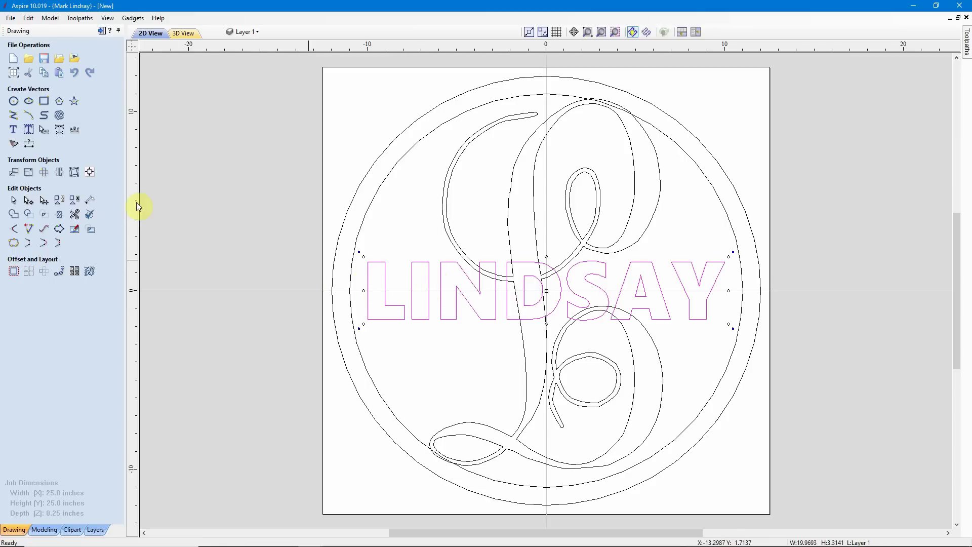
- Resize the family name text about its centre to 20 inches wide by 3.5 inches high, with the width and height unlinked
left_click(28, 172)
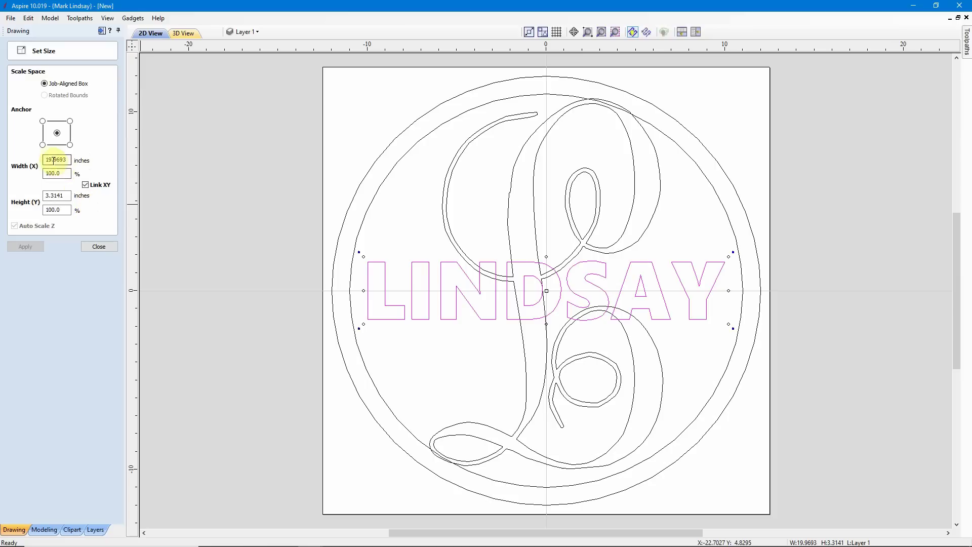
left_click(86, 185)
left_click_drag(44, 159, 70, 159)
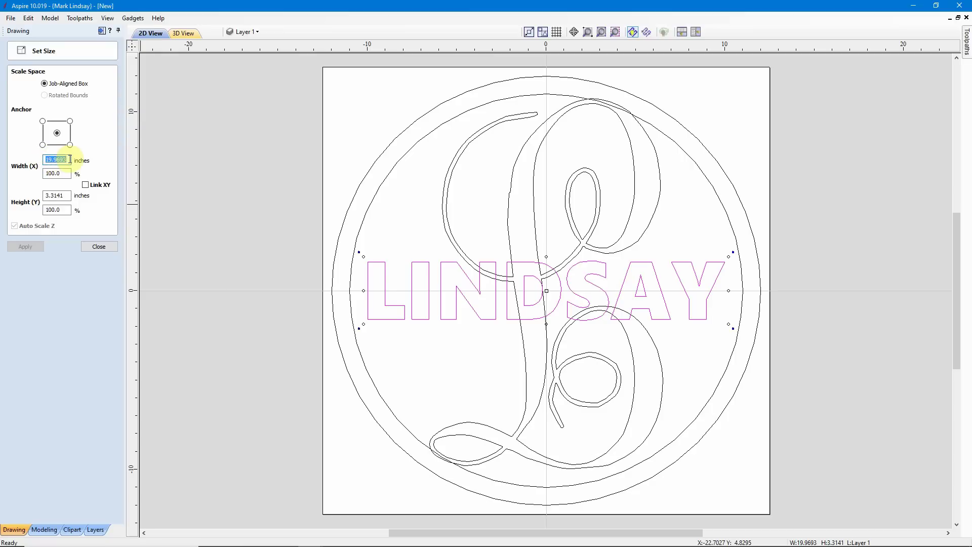
type("20")
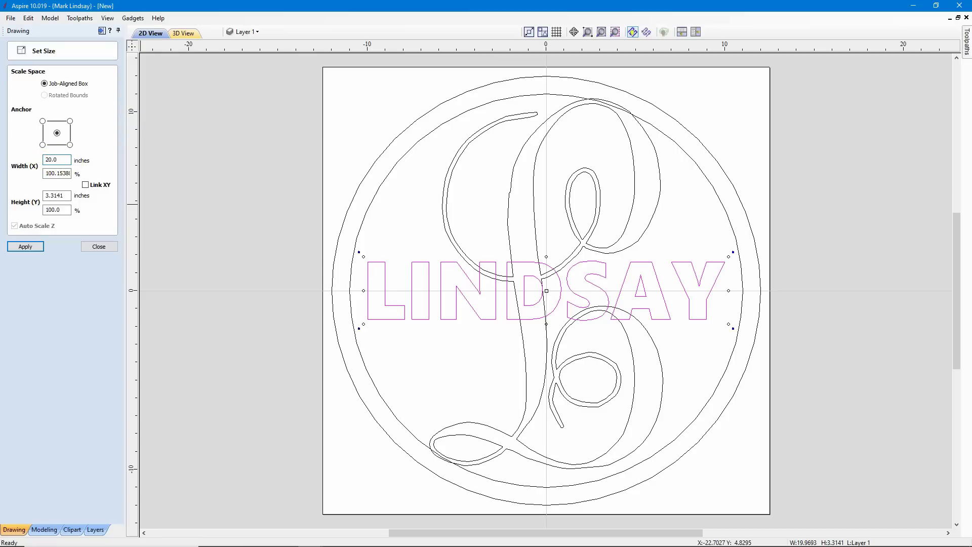
mouse_move(78, 196)
left_mouse_down()
mouse_move(54, 196)
mouse_move(72, 196)
left_mouse_up()
type("5")
left_click(27, 247)
left_click(27, 247)
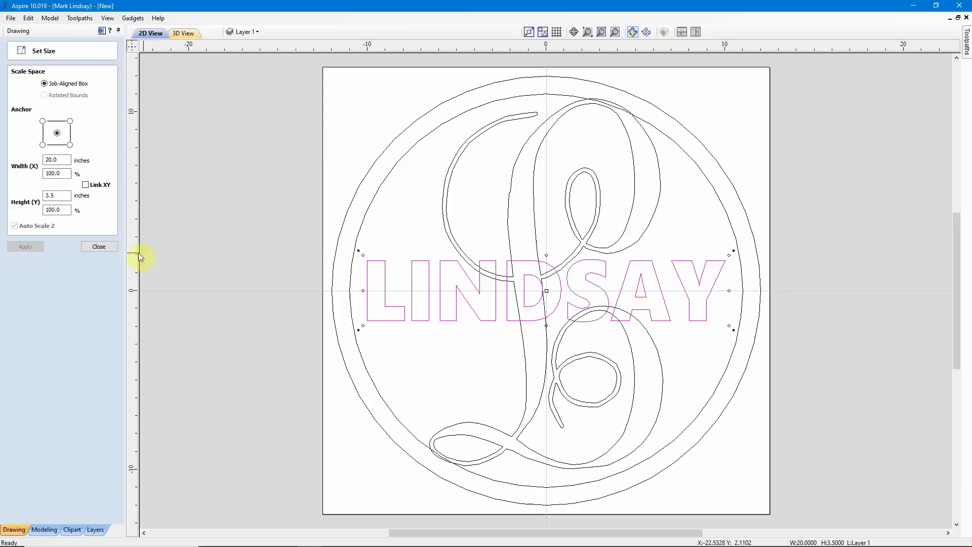
left_click(100, 246)
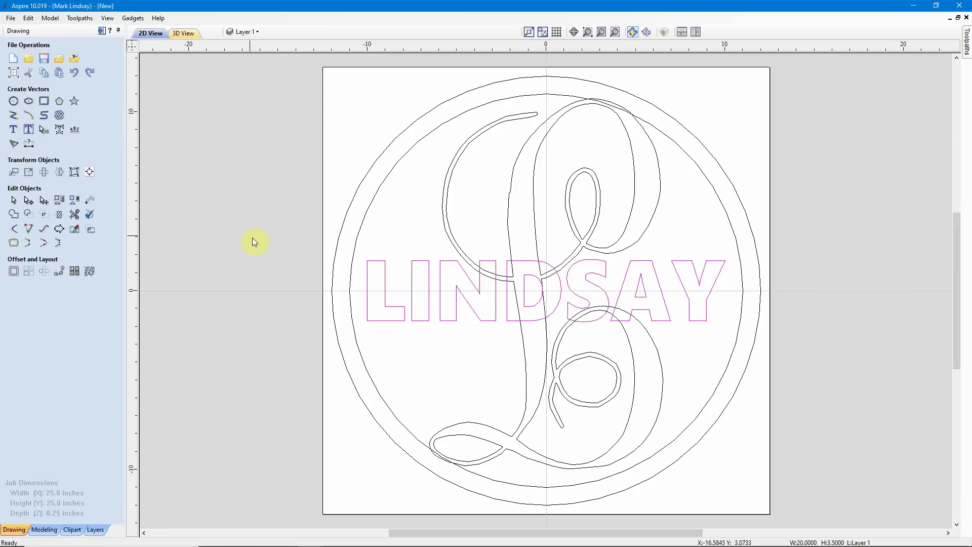
left_click(473, 354)
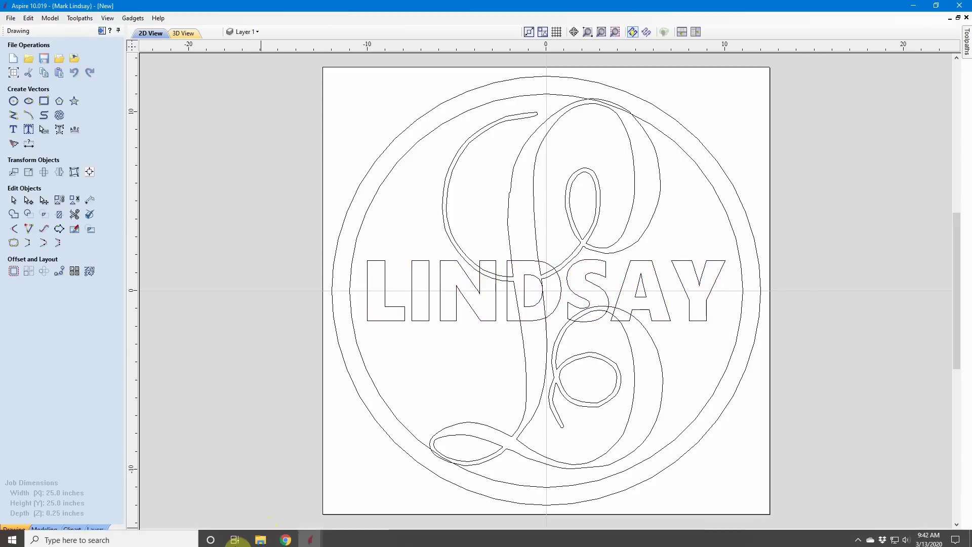
- Look at the finished Monogram project's bars above and below the name, and return to the new design
mouse_move(314, 541)
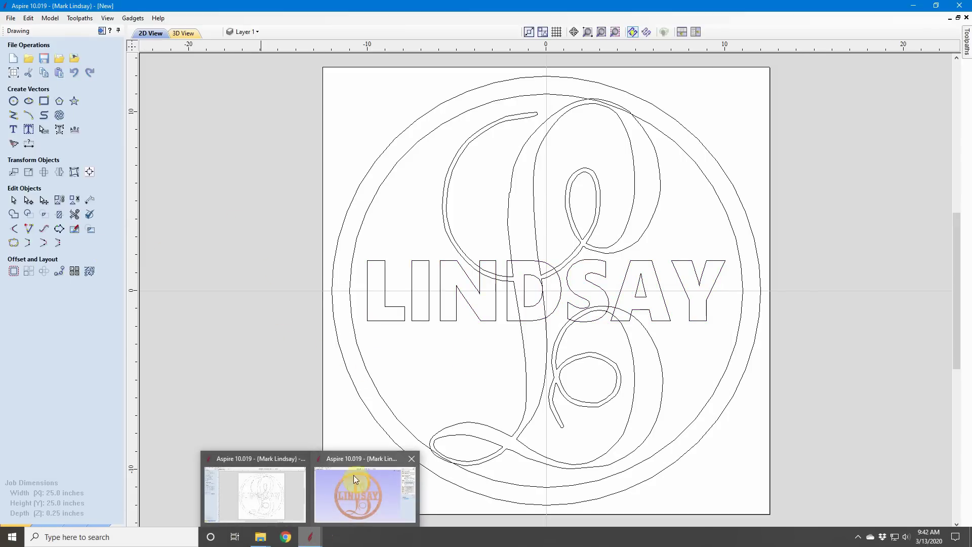
left_click(366, 458)
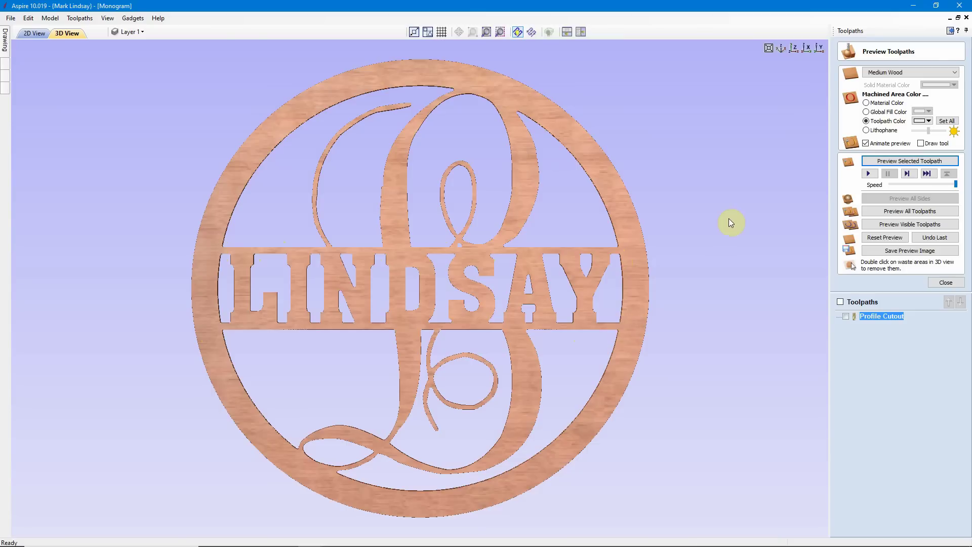
left_click(913, 6)
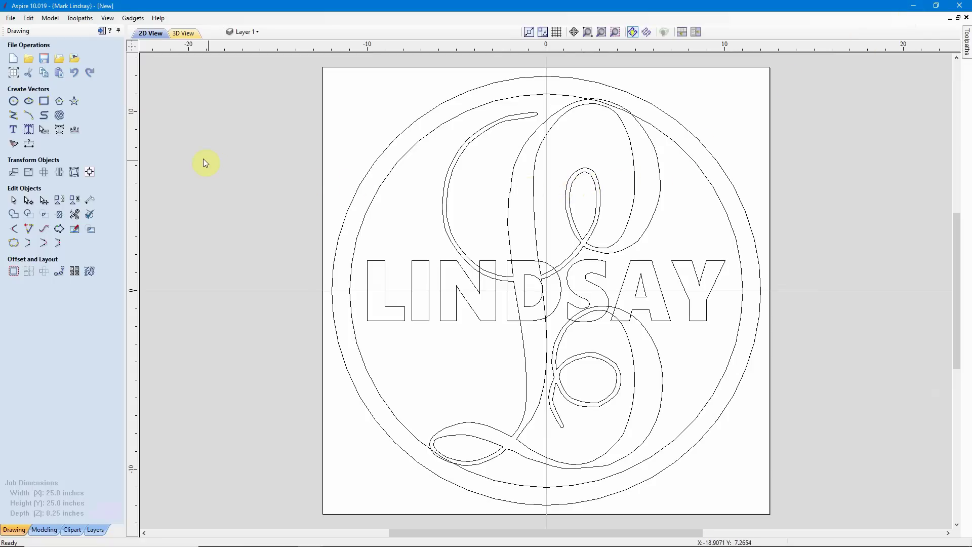
- Draw a horizontal line about 22.3 inches long along the tops of the name's letters, ending within the ring on both sides
left_click(14, 118)
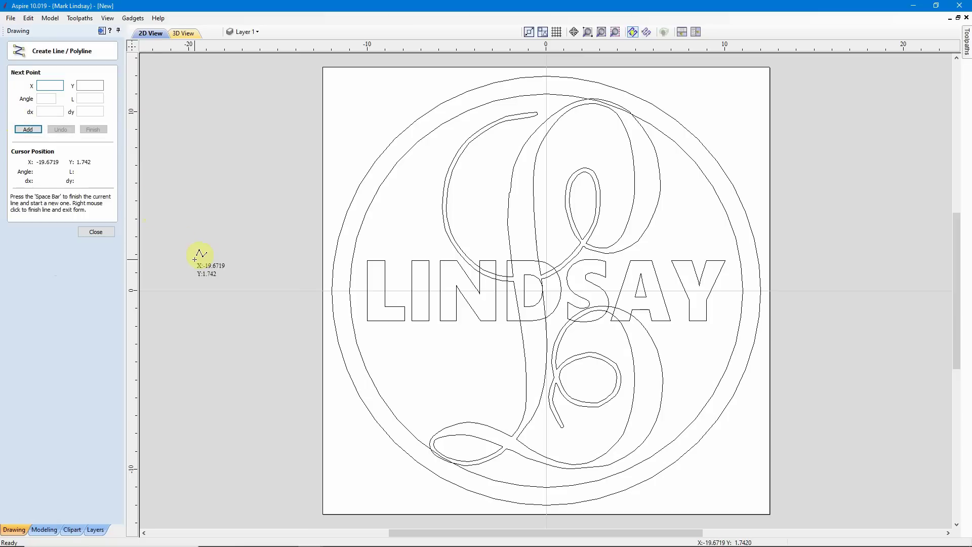
scroll(350, 304, "up", 3)
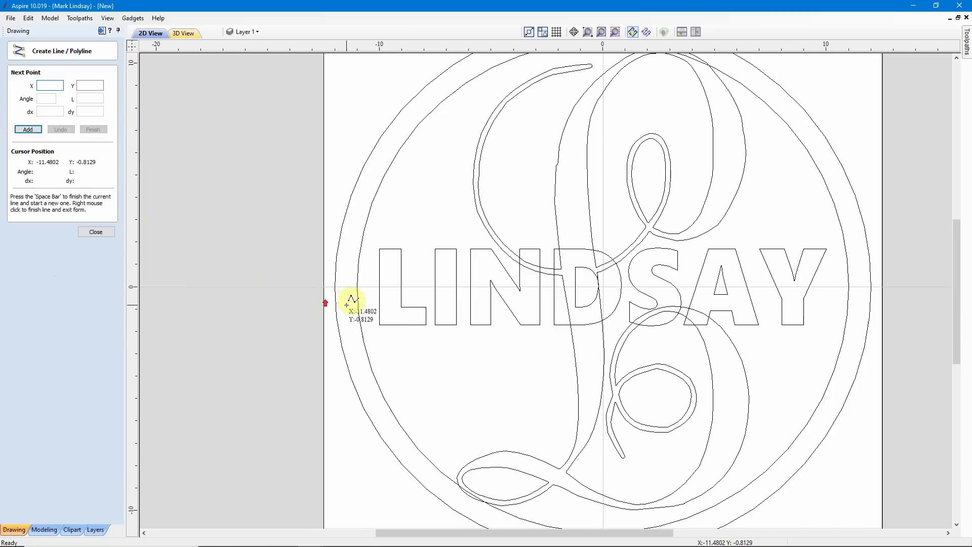
scroll(369, 291, "up", 1)
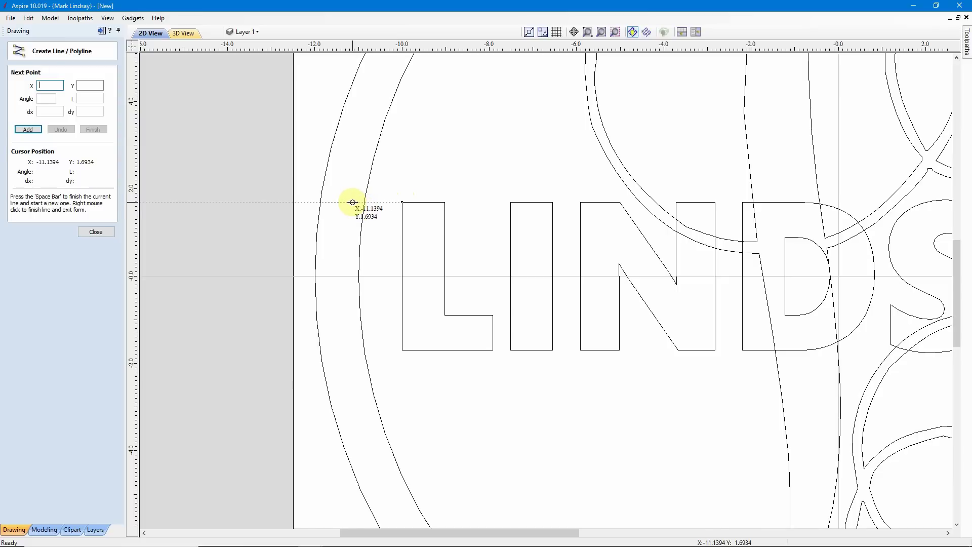
left_click(353, 202)
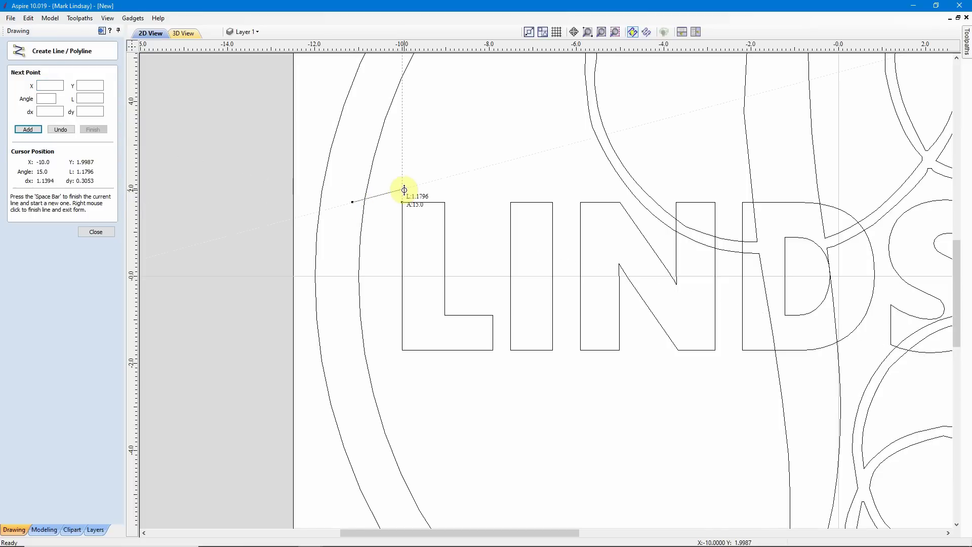
scroll(402, 191, "down", 3)
scroll(382, 211, "down", 2)
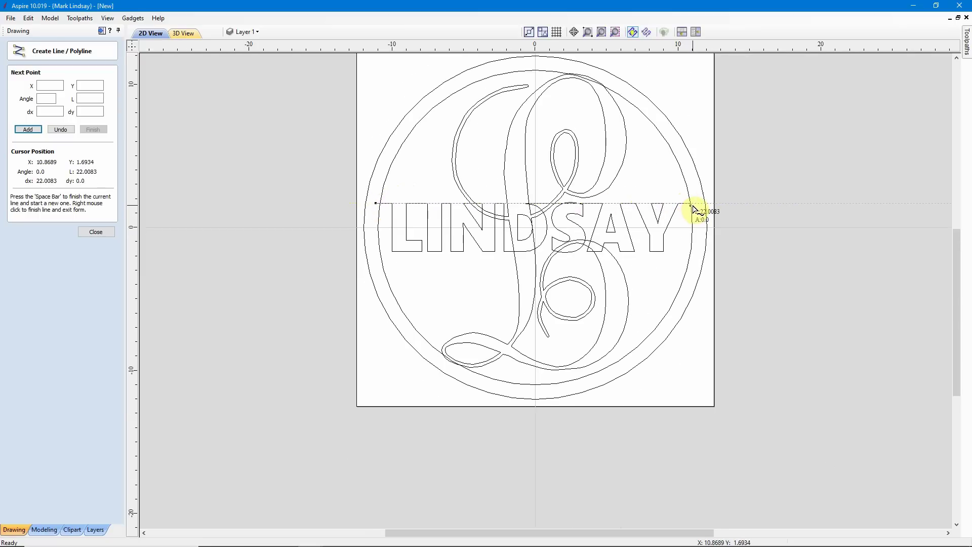
scroll(694, 209, "up", 4)
scroll(697, 208, "up", 3)
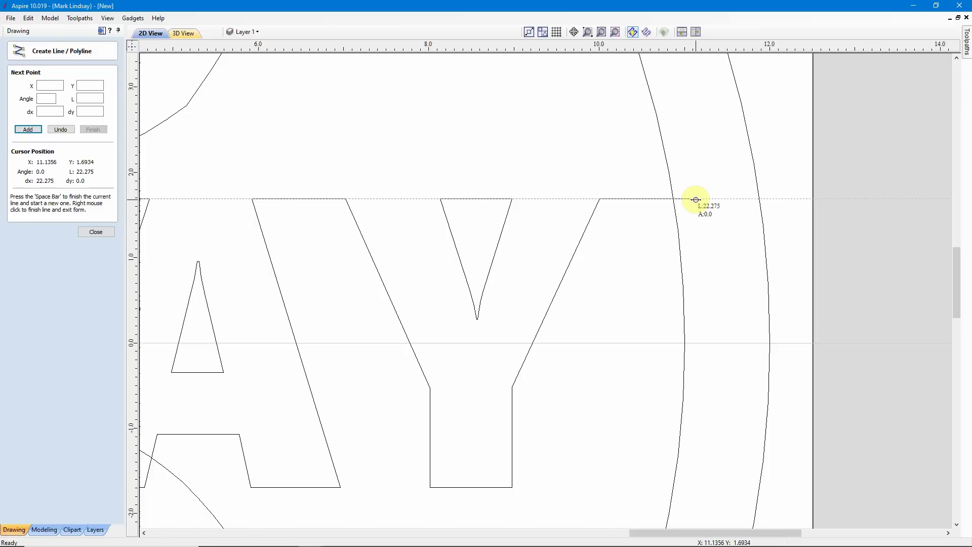
left_click(696, 199)
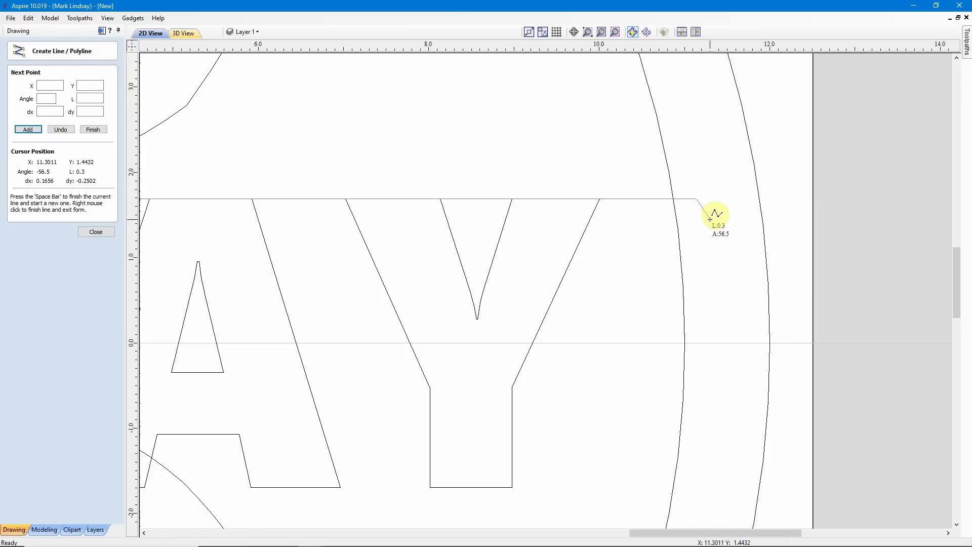
key("space")
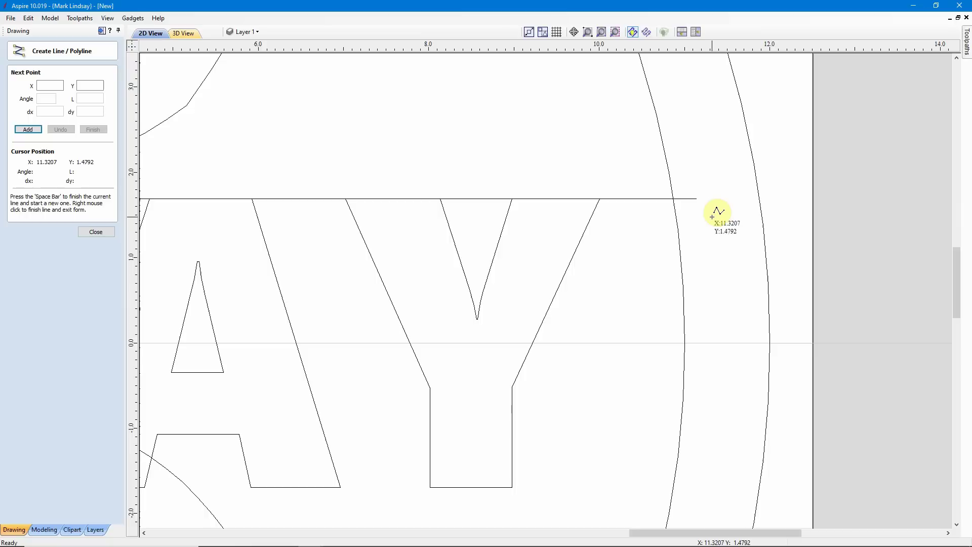
- Draw a second horizontal line about 22.4 inches long along the letters' baseline, ending within the ring on both sides, and finish line drawing
scroll(718, 212, "down", 6)
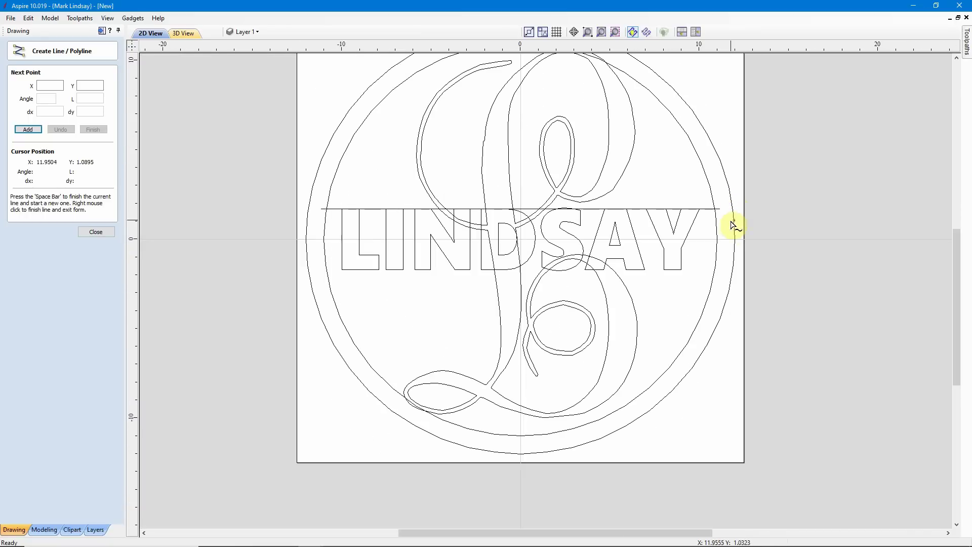
scroll(711, 265, "up", 3)
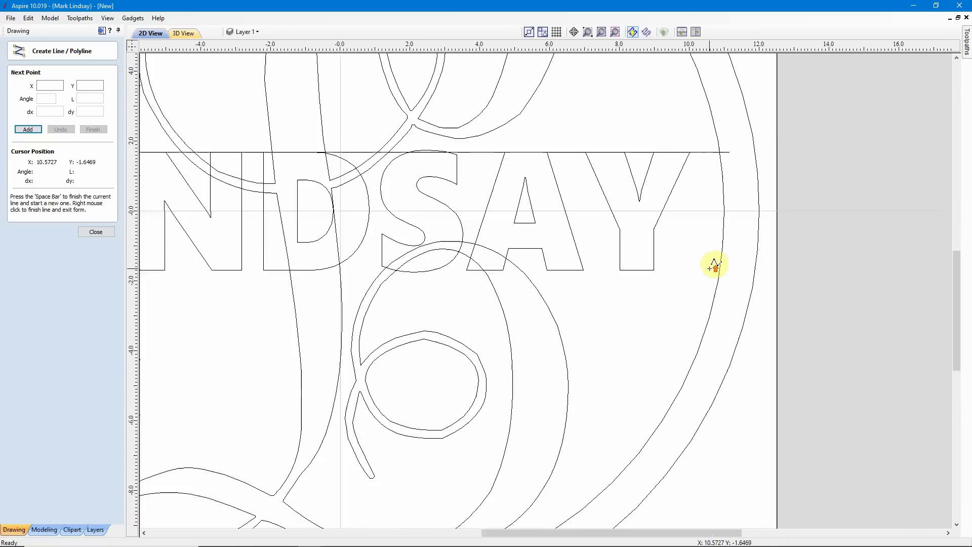
scroll(714, 264, "up", 2)
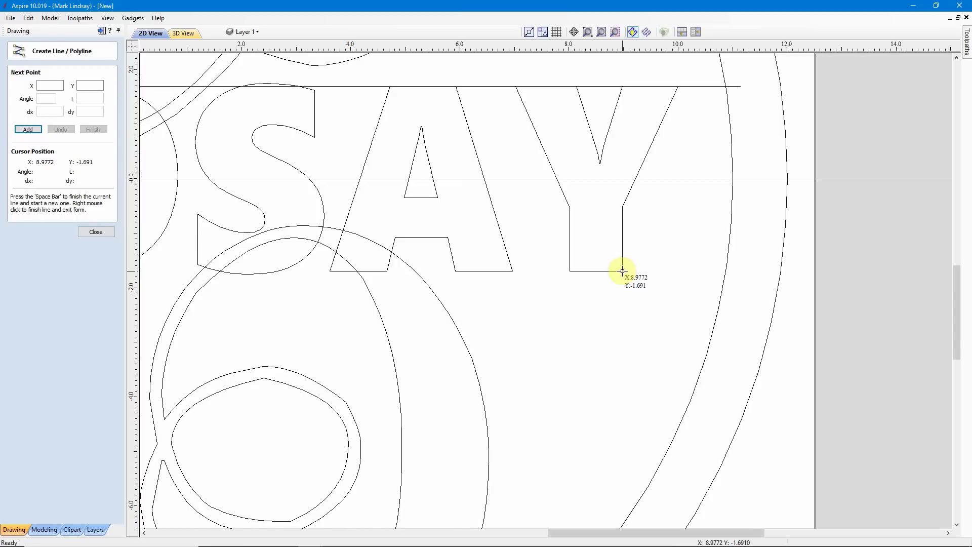
left_click(742, 271)
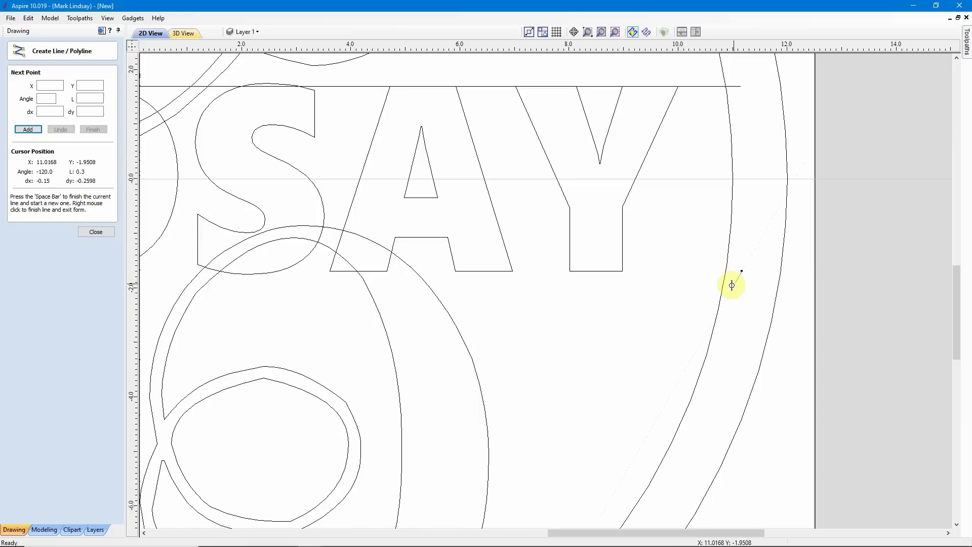
scroll(694, 290, "down", 5)
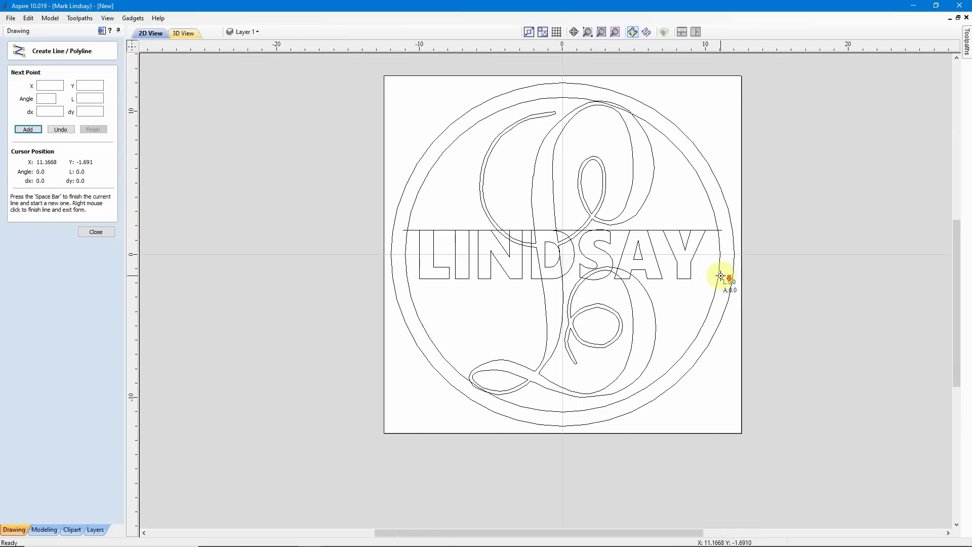
scroll(402, 278, "up", 5)
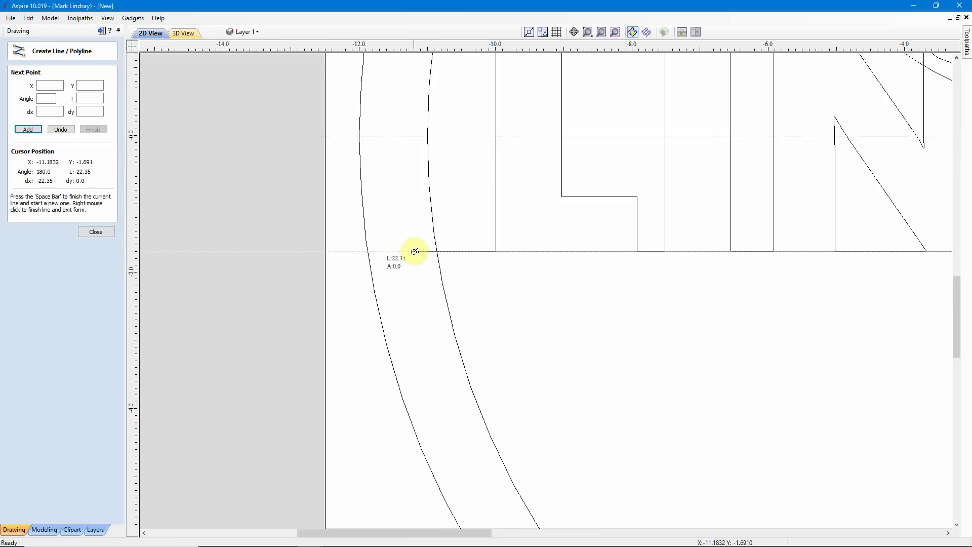
left_click(413, 251)
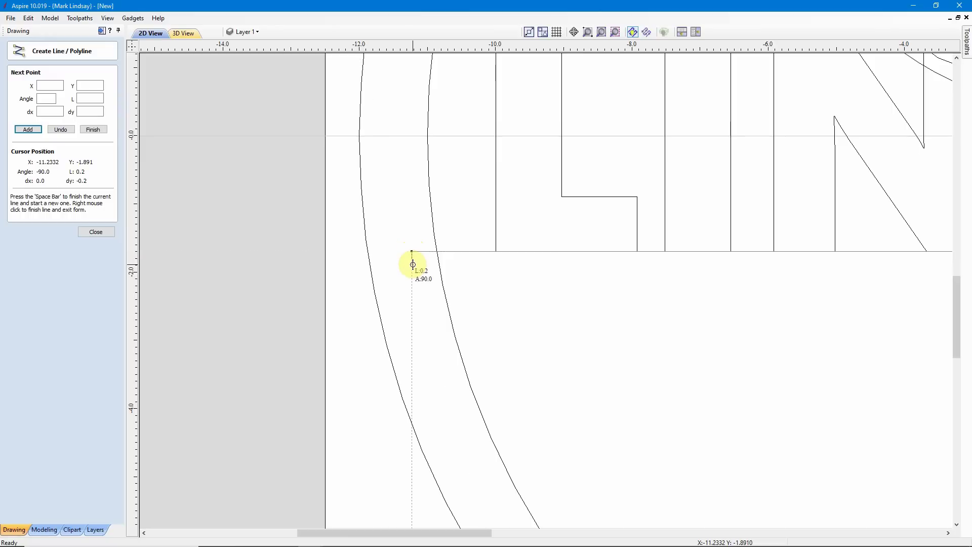
key("space")
scroll(413, 264, "down", 3)
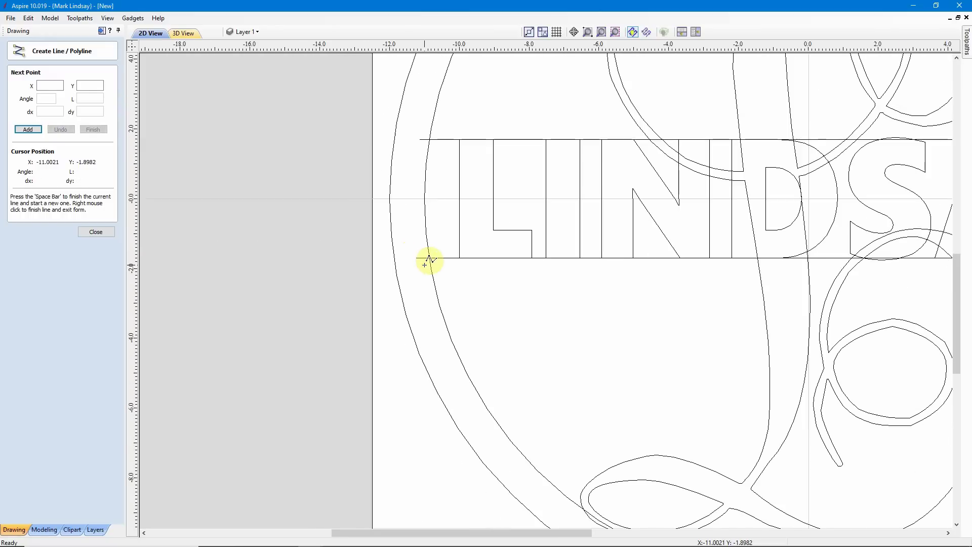
scroll(399, 263, "down", 1)
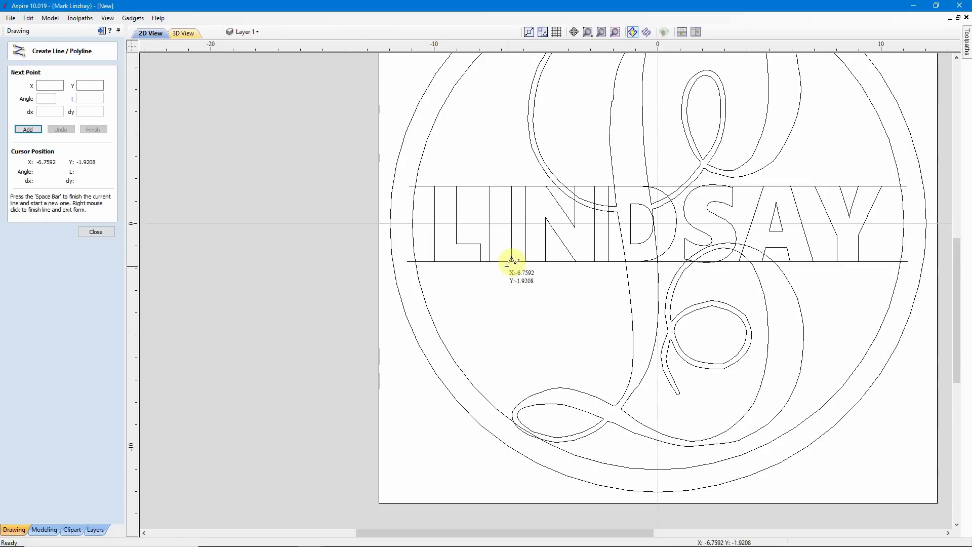
left_click(98, 233)
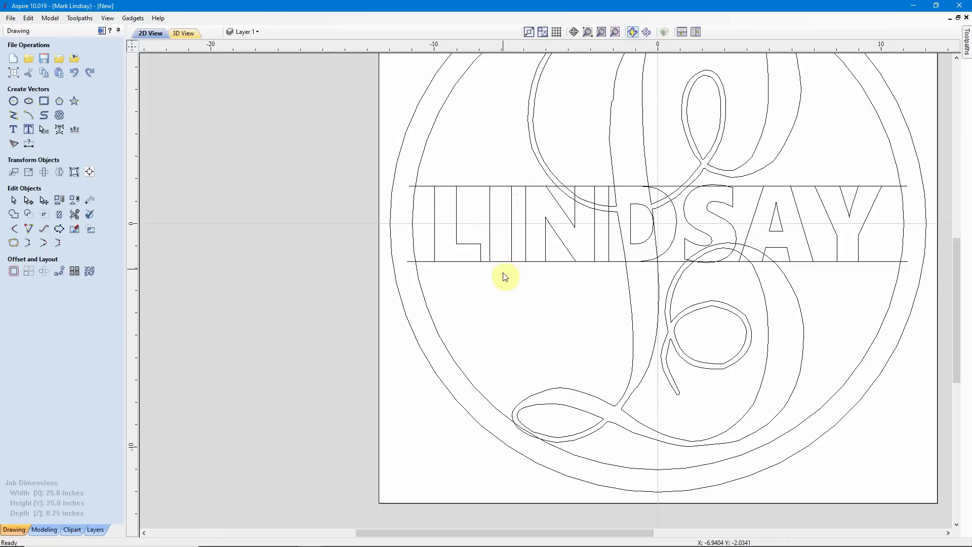
- Offset the two horizontal lines by 0.5 inches to both sides, with sharp offset corners and the originals kept
left_click(506, 182)
mouse_move(506, 182)
left_mouse_down()
mouse_move(501, 191)
mouse_move(506, 173)
left_mouse_up()
left_click(510, 169)
scroll(527, 265, "up", 1)
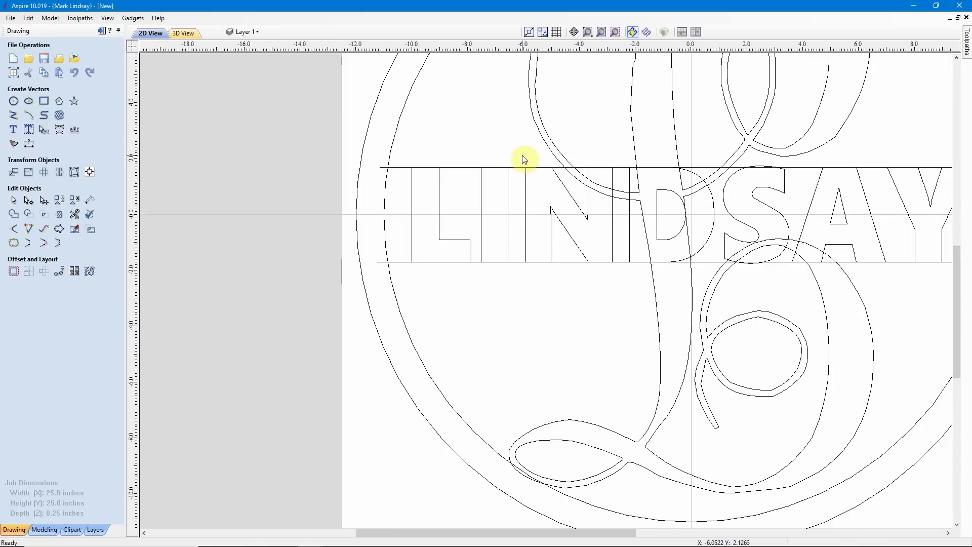
left_click(515, 174)
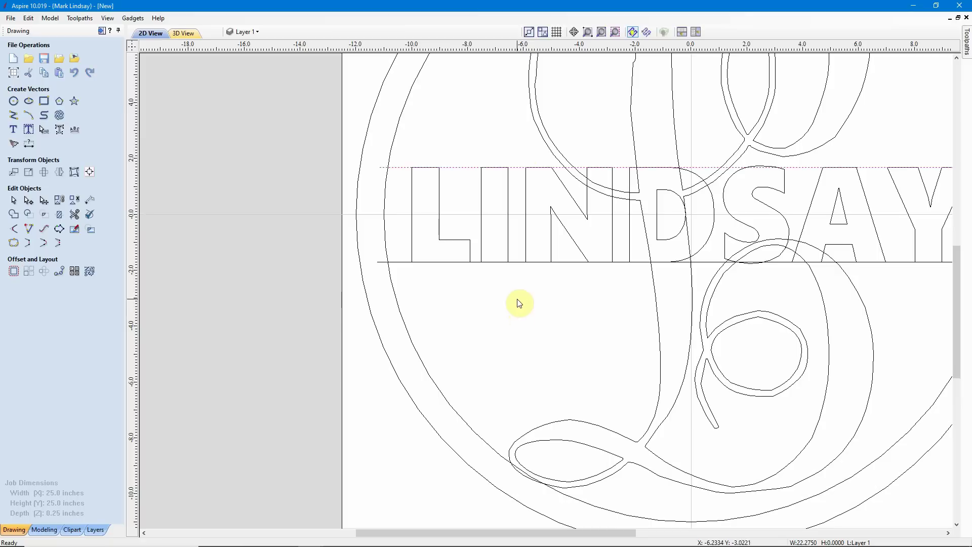
left_click(519, 262, "shift")
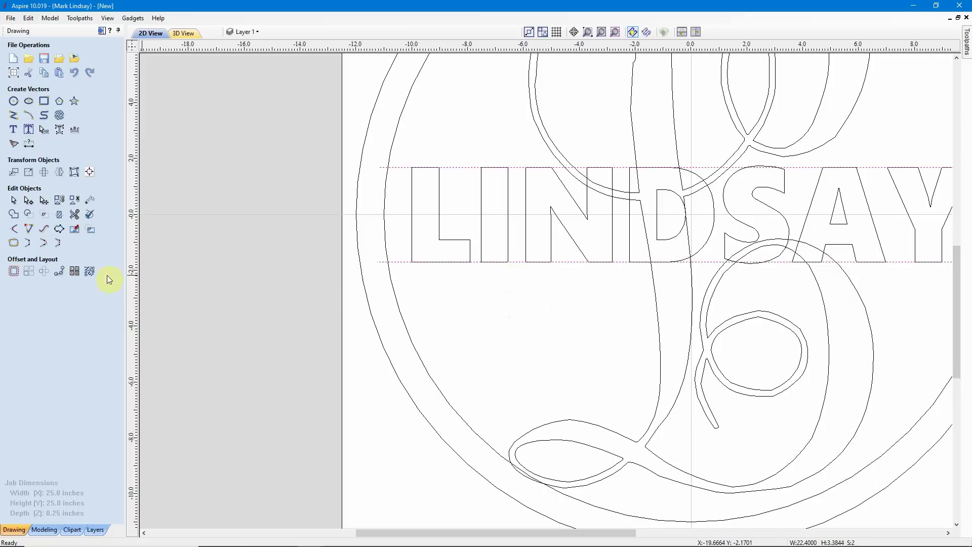
left_click(14, 271)
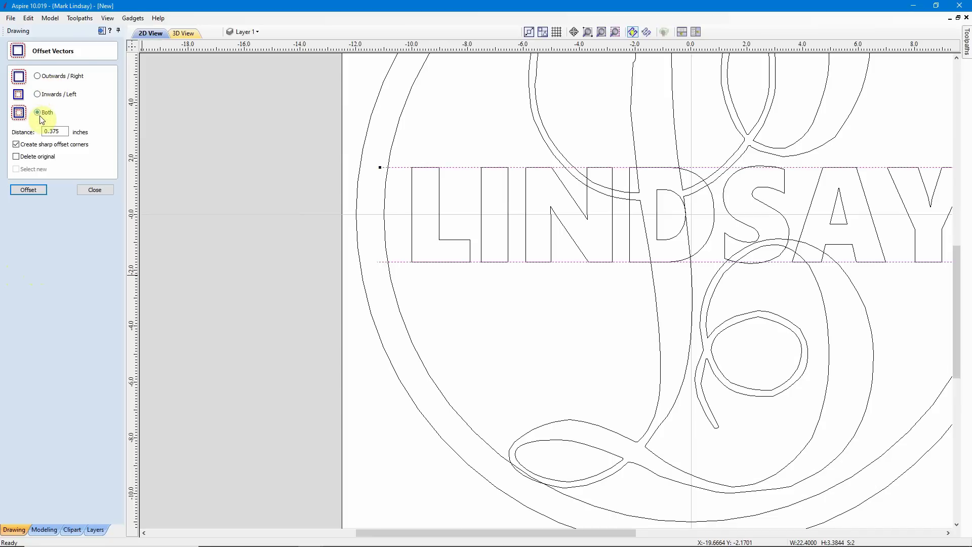
left_click_drag(50, 131, 65, 130)
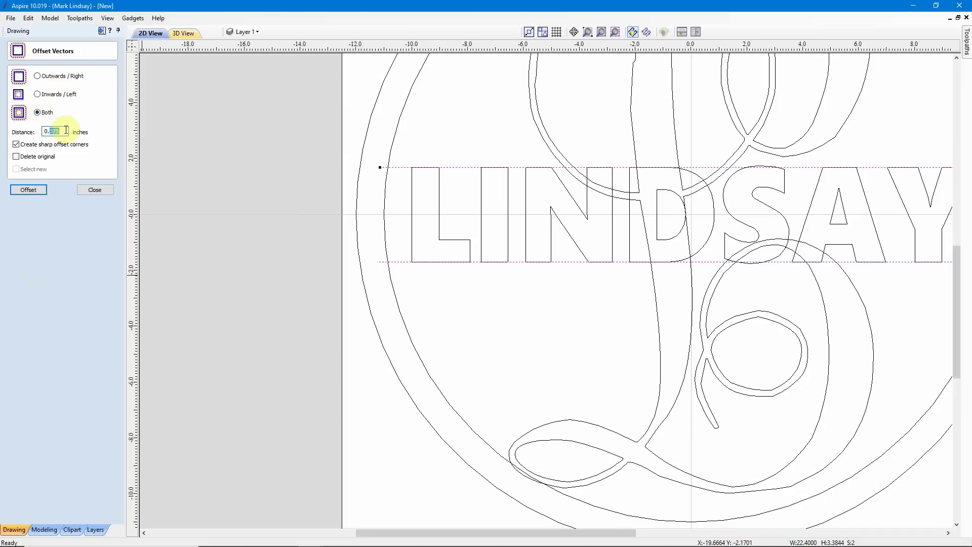
type("5")
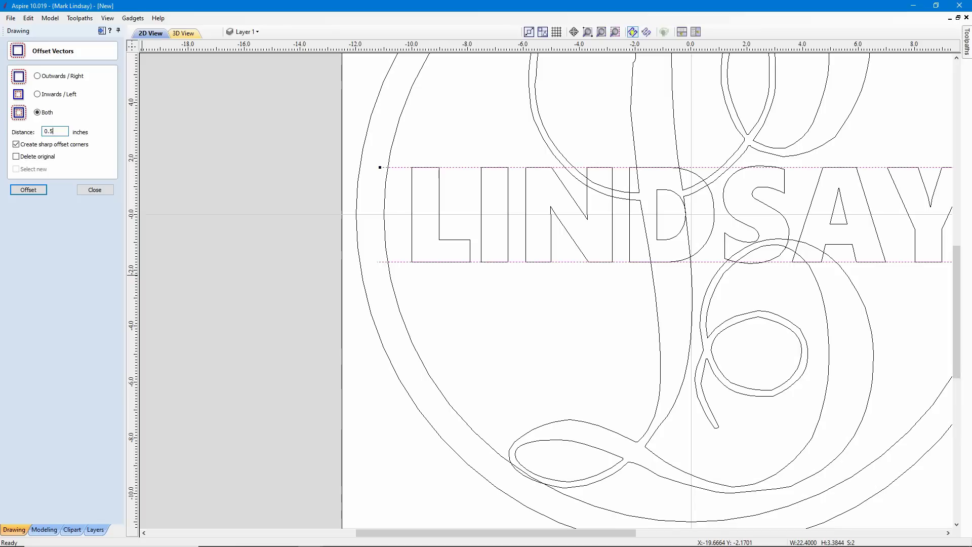
left_click(29, 194)
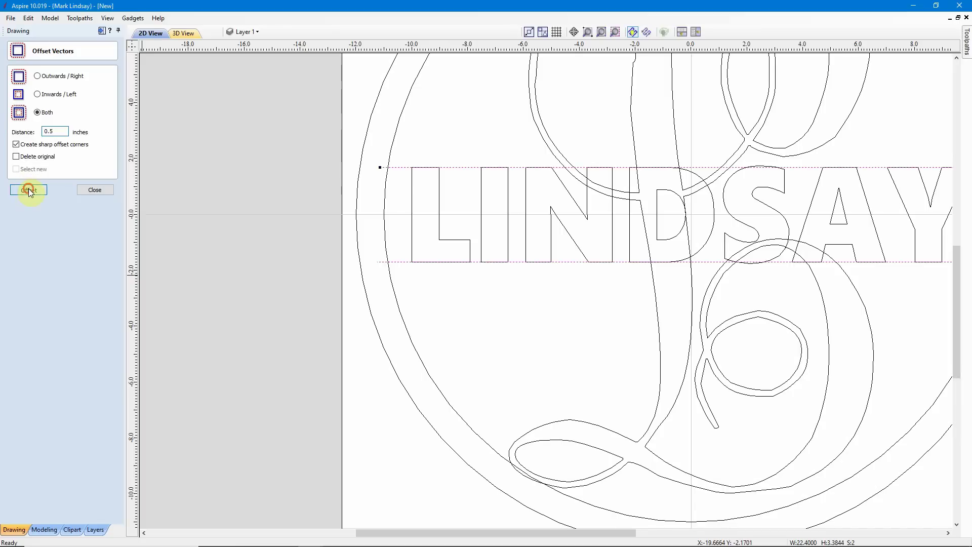
left_click(93, 189)
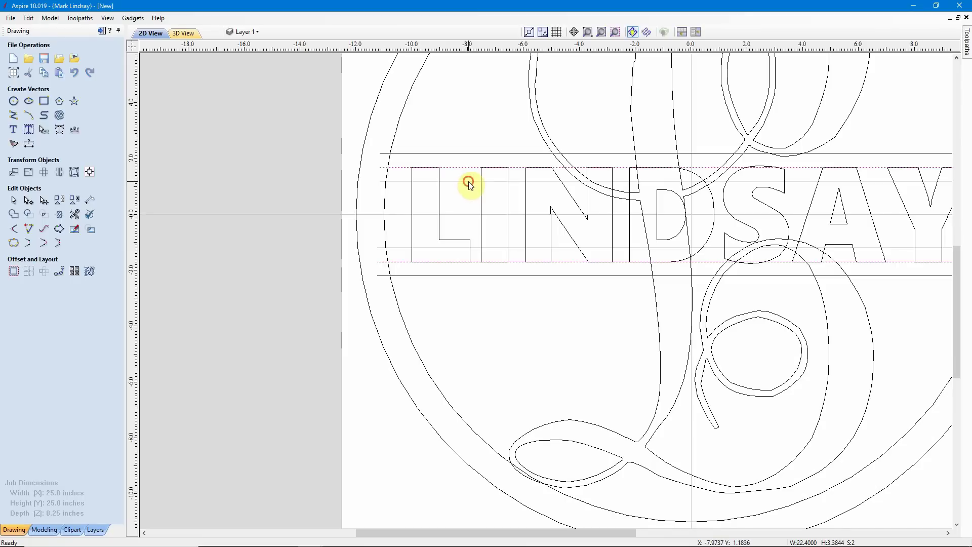
- Delete the two inner offset lines that run through the name's letters, one near their tops and one near their baseline
left_click(469, 181)
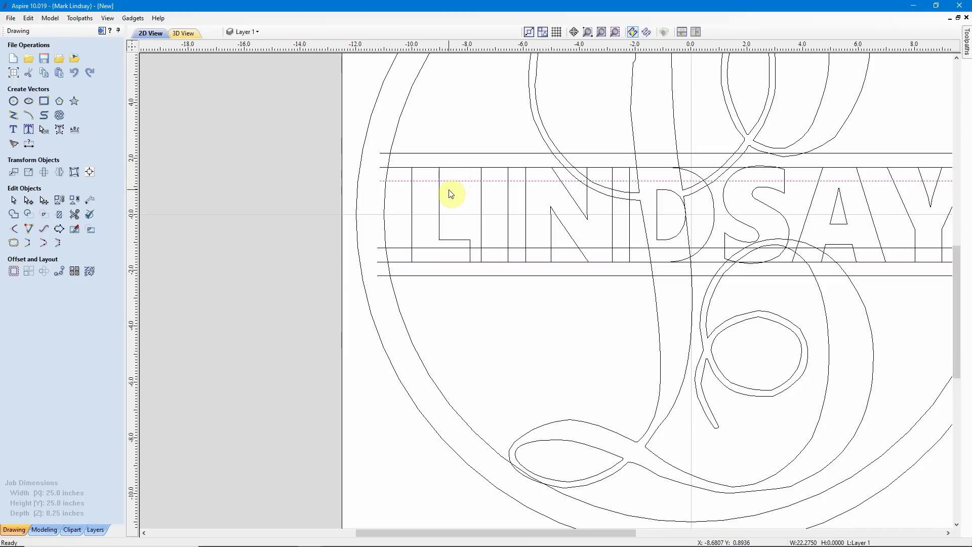
key("Delete")
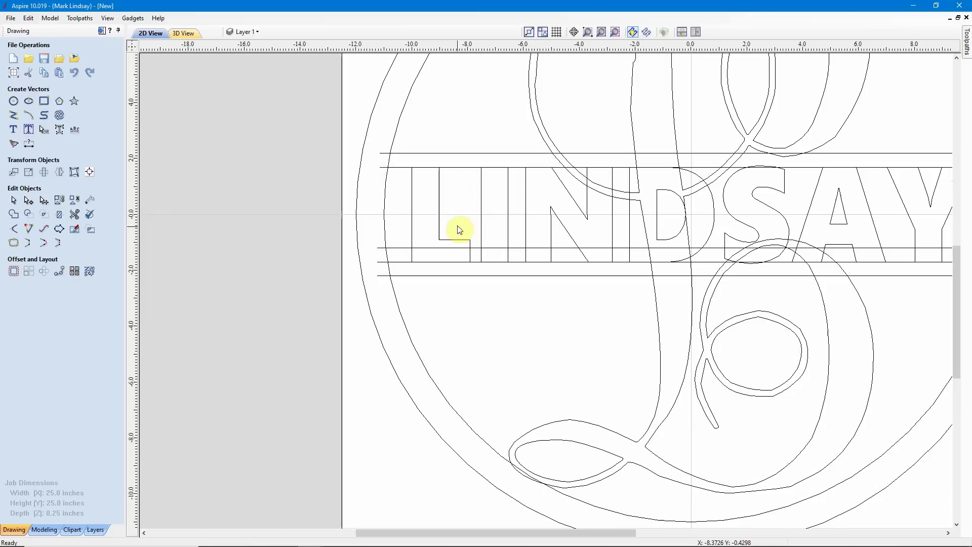
left_click(476, 249)
key("Delete")
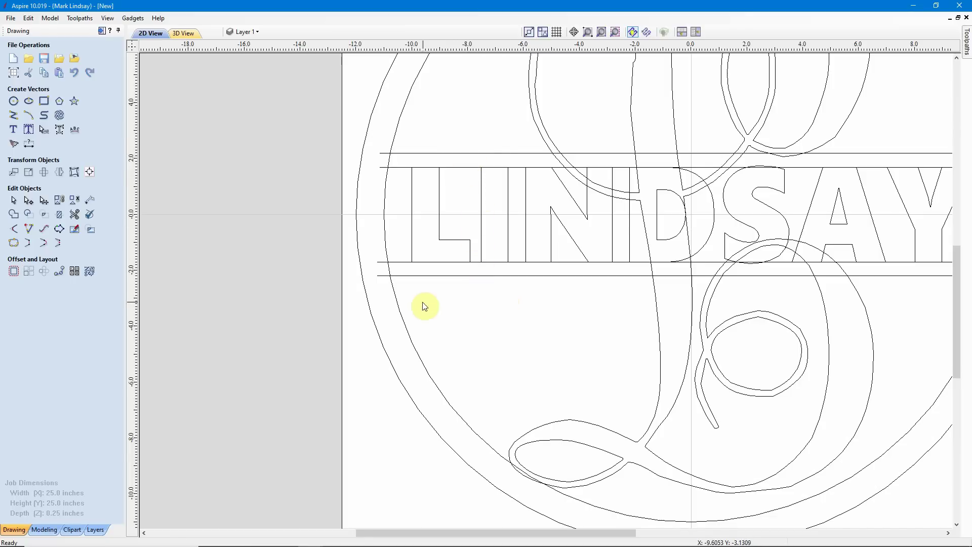
- Set the name's height to 3.75 inches about its centre, without linked proportions, so the letters overlap the bars
scroll(405, 307, "down", 4)
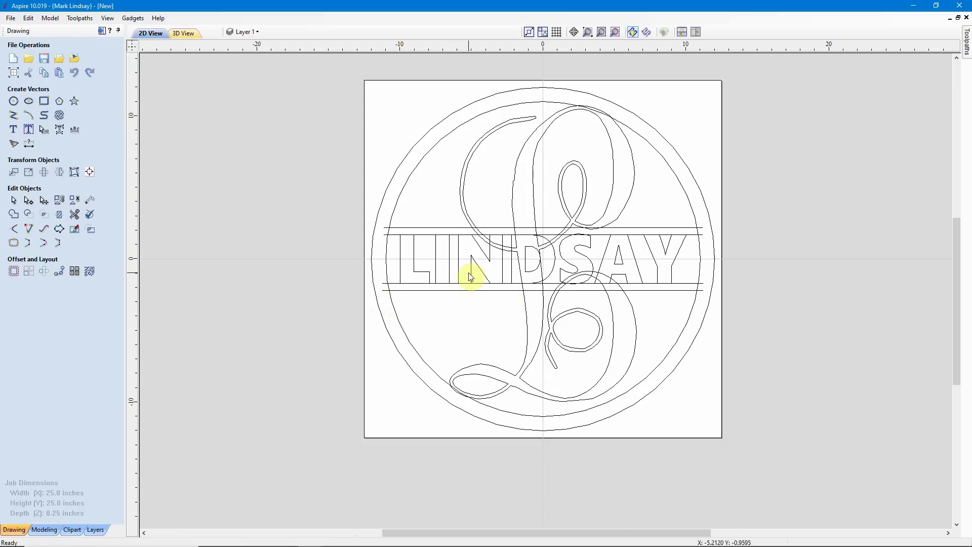
left_click(471, 274)
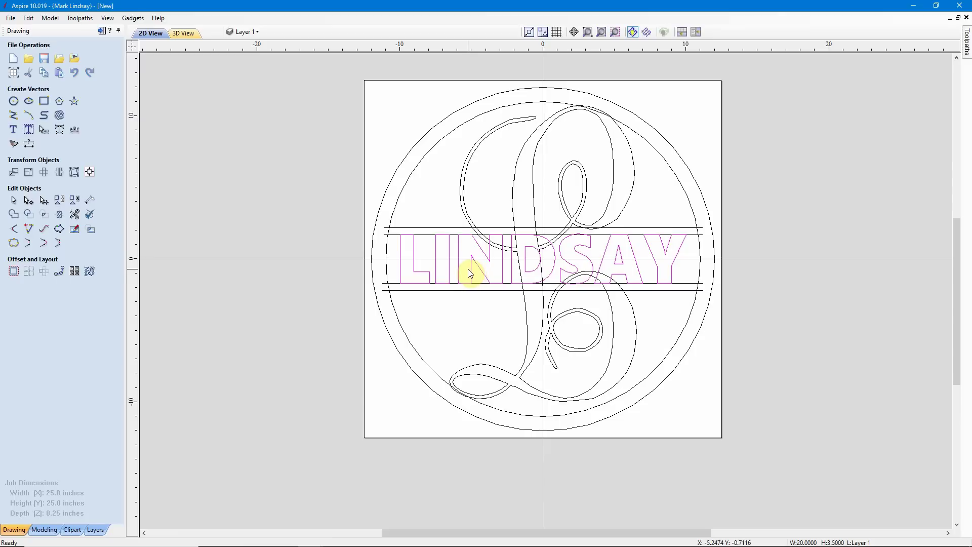
scroll(458, 259, "up", 5)
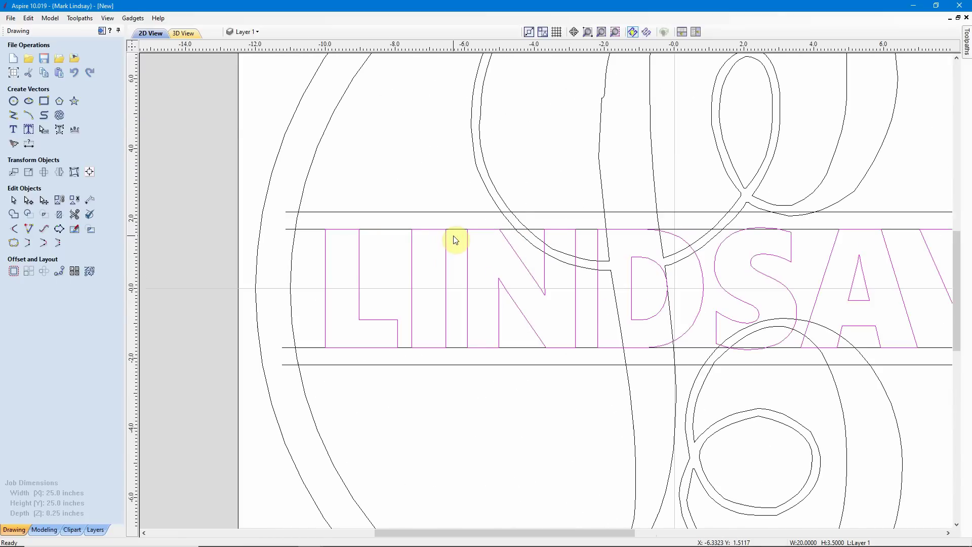
scroll(456, 240, "up", 3)
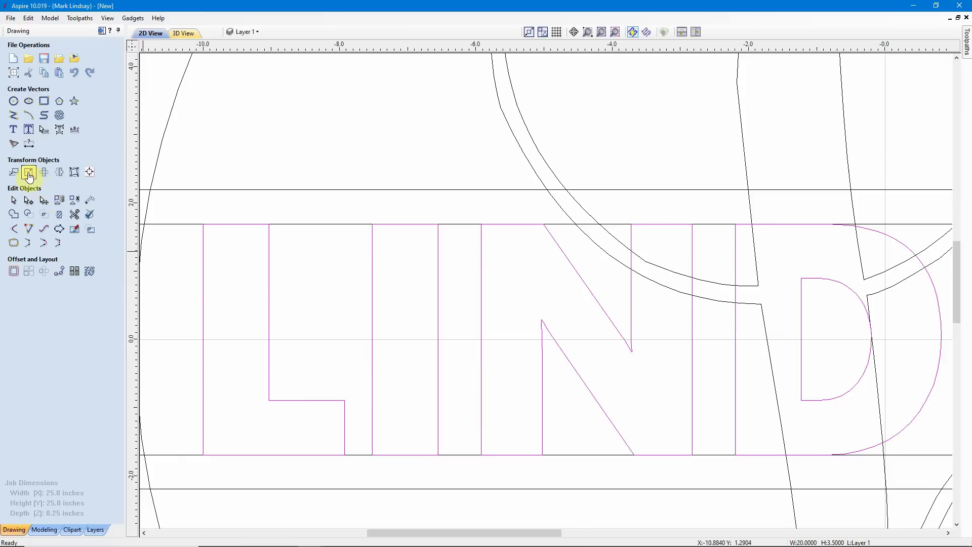
left_click(28, 174)
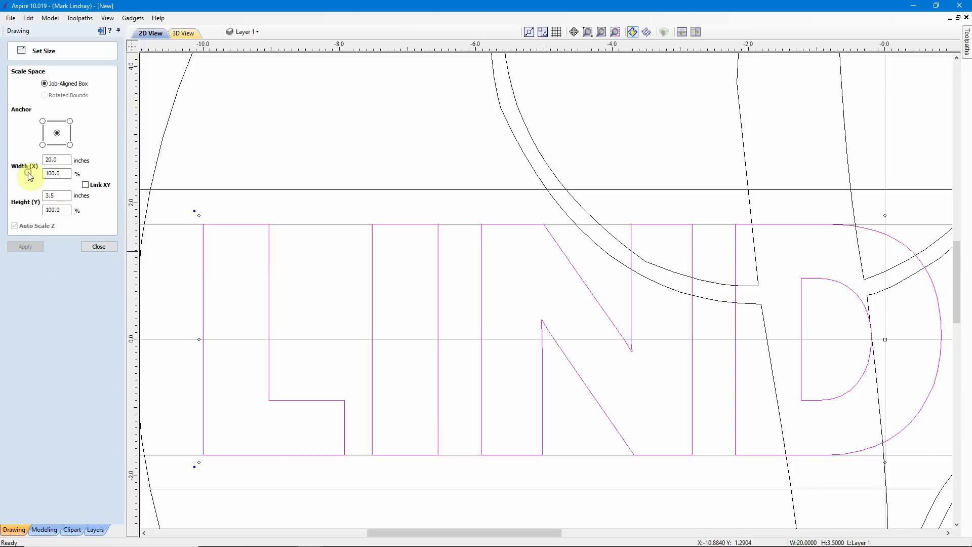
left_click(55, 196)
left_click_drag(51, 196, 57, 194)
type("75")
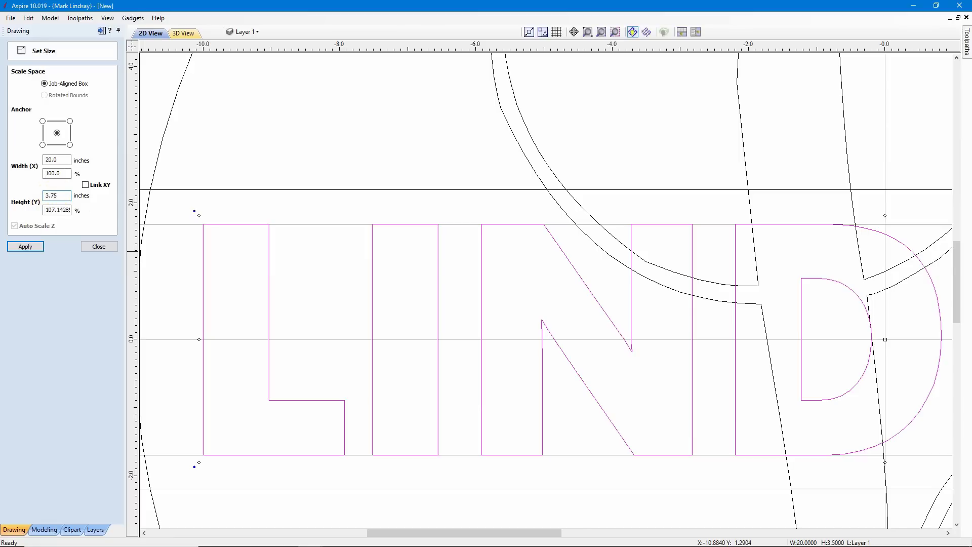
left_click(29, 247)
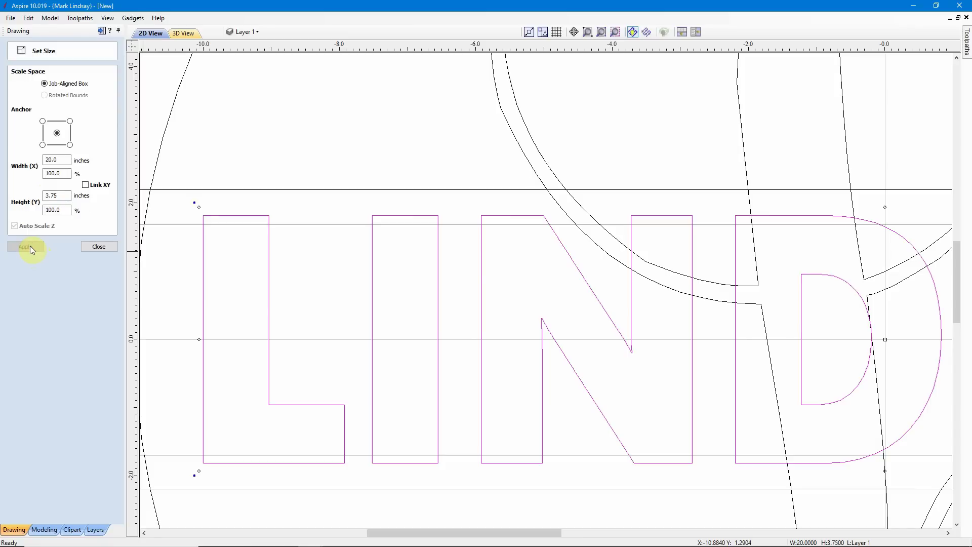
left_click(89, 247)
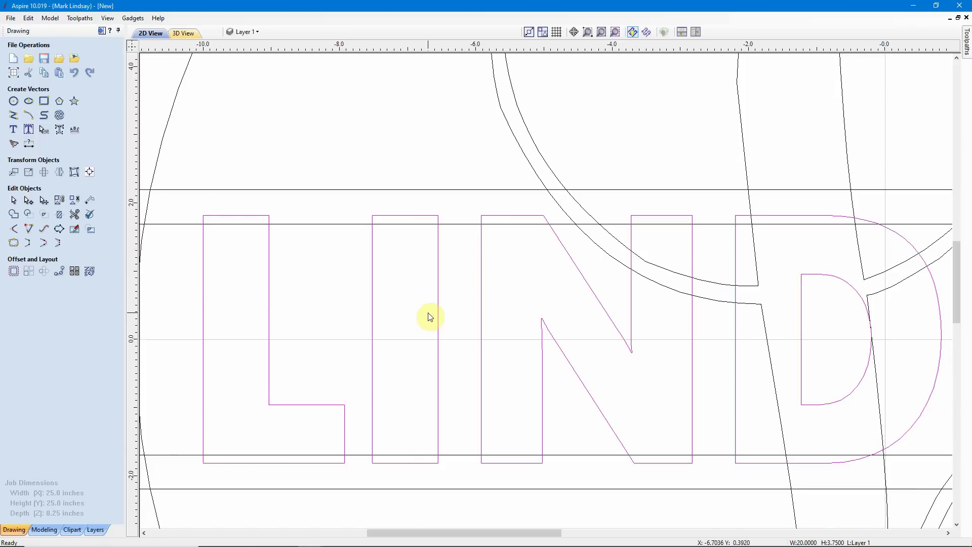
scroll(432, 315, "down", 1)
scroll(432, 315, "down", 1)
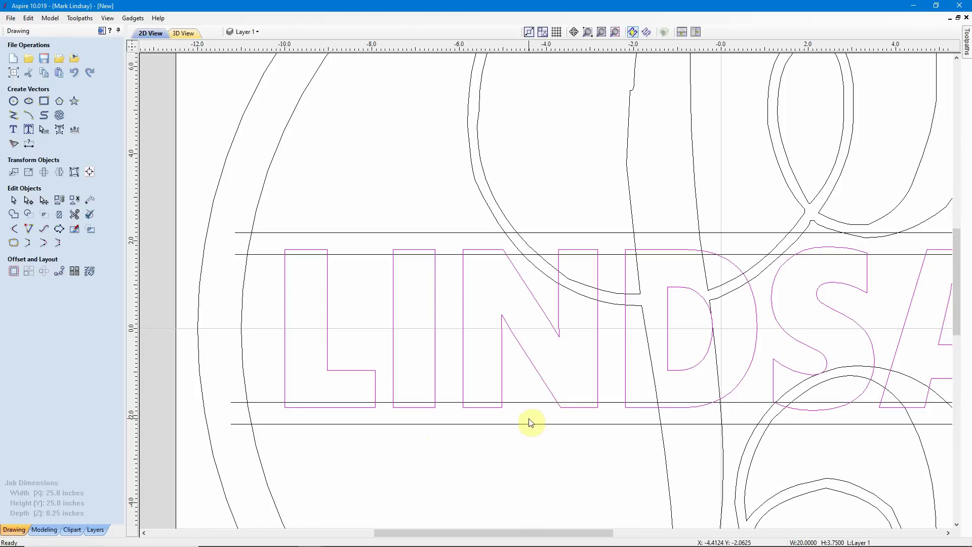
left_click(449, 464)
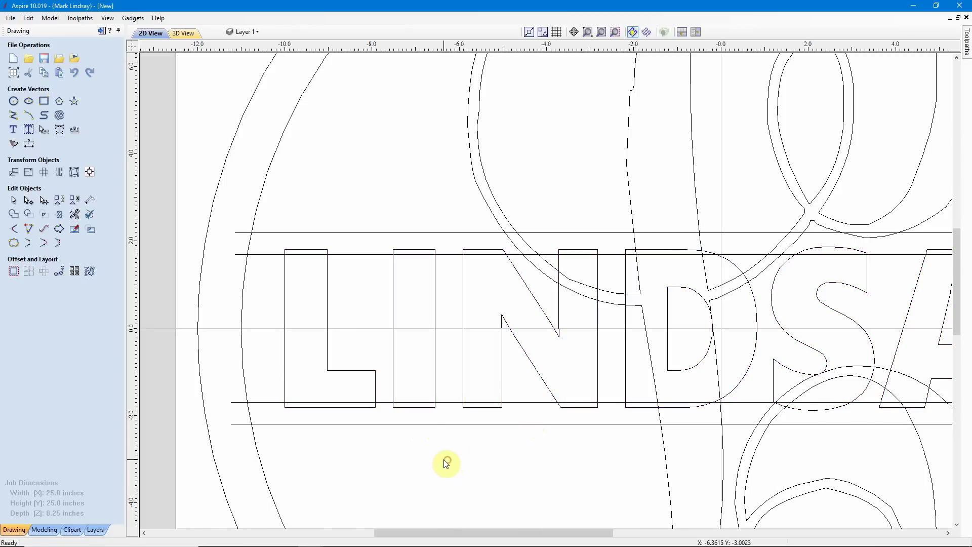
- Convert the script initial L from text to curves
scroll(440, 446, "down", 6)
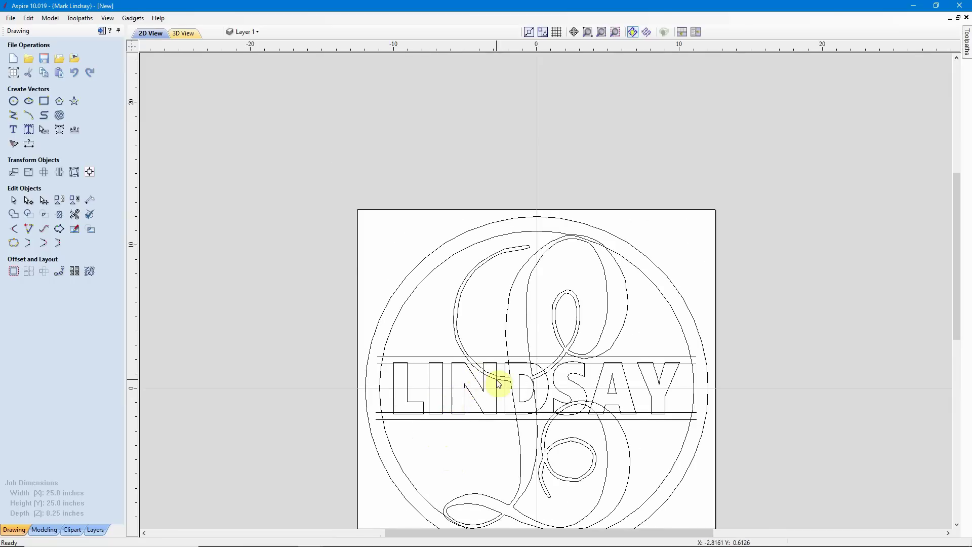
left_click(614, 31)
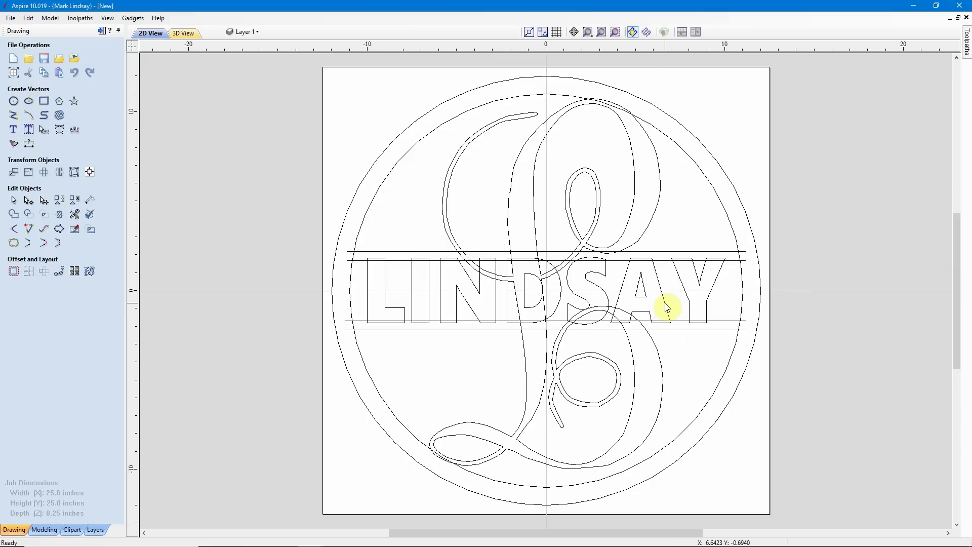
left_click(597, 200)
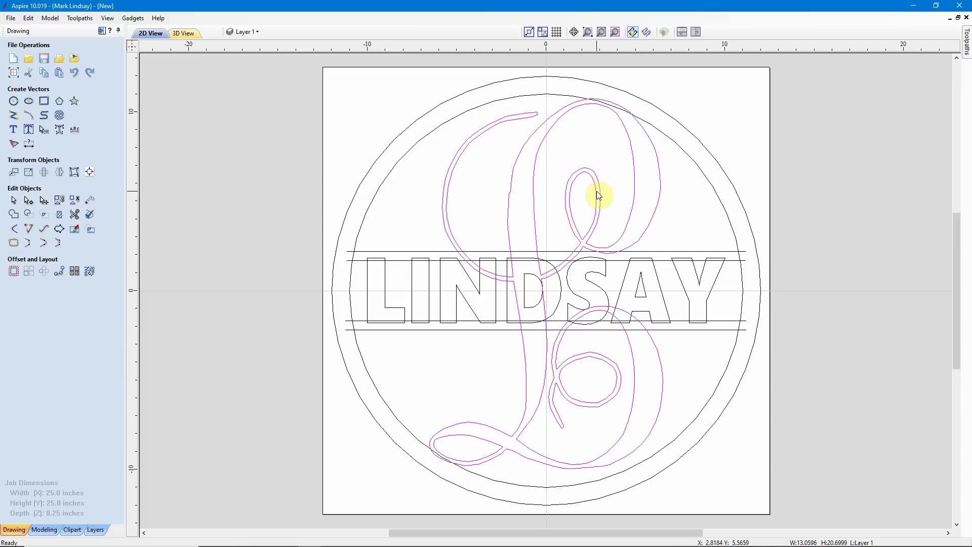
right_click(597, 191)
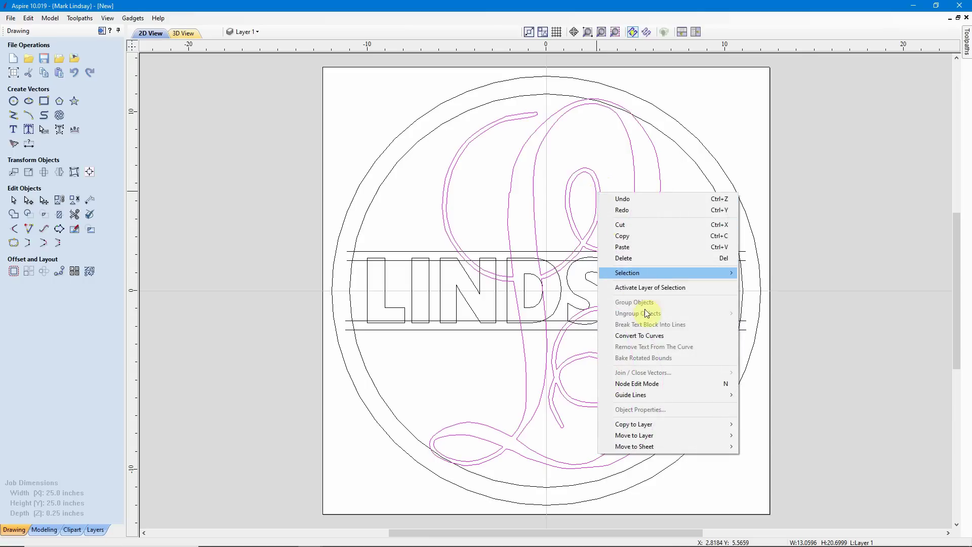
left_click(655, 337)
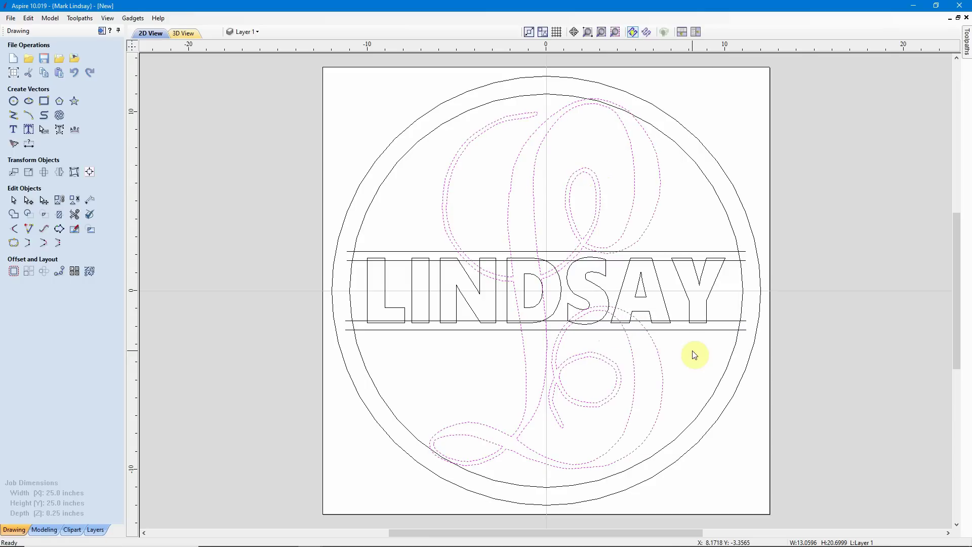
left_click(693, 353)
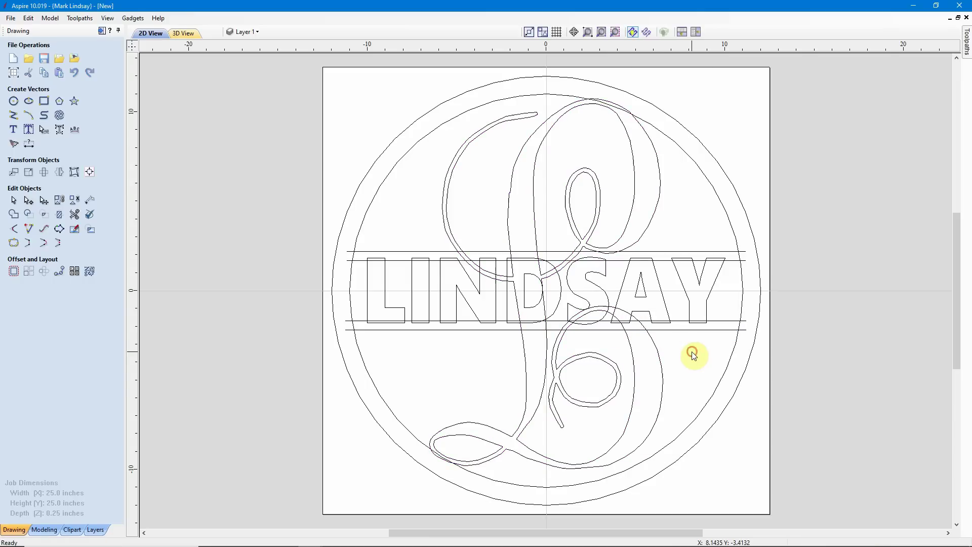
- Convert the family name text to curves
left_click(664, 302)
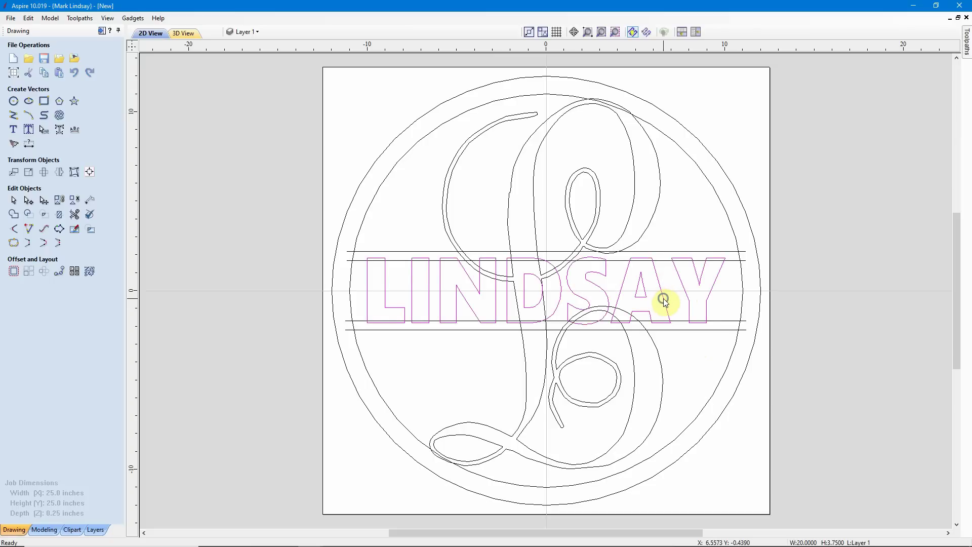
right_click(662, 298)
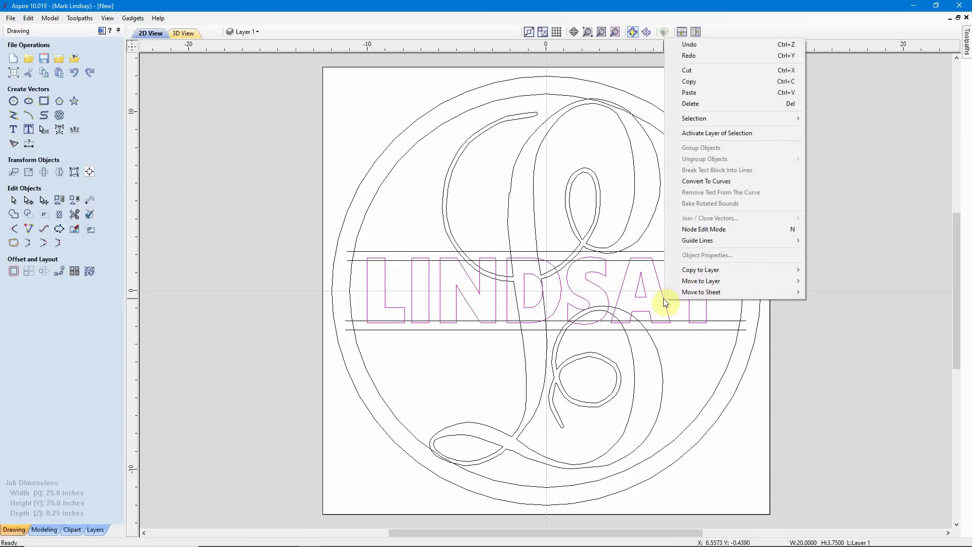
left_click(717, 182)
left_click(704, 207)
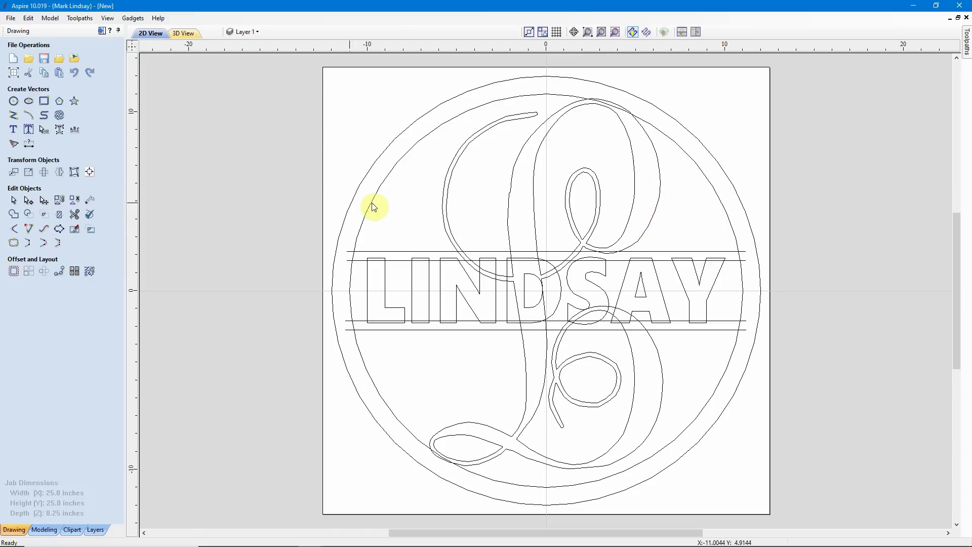
- With Interactive Vector Trim, remove the overlapping ring and initial segments where the L's upper loop crosses the inner circle
left_click(75, 213)
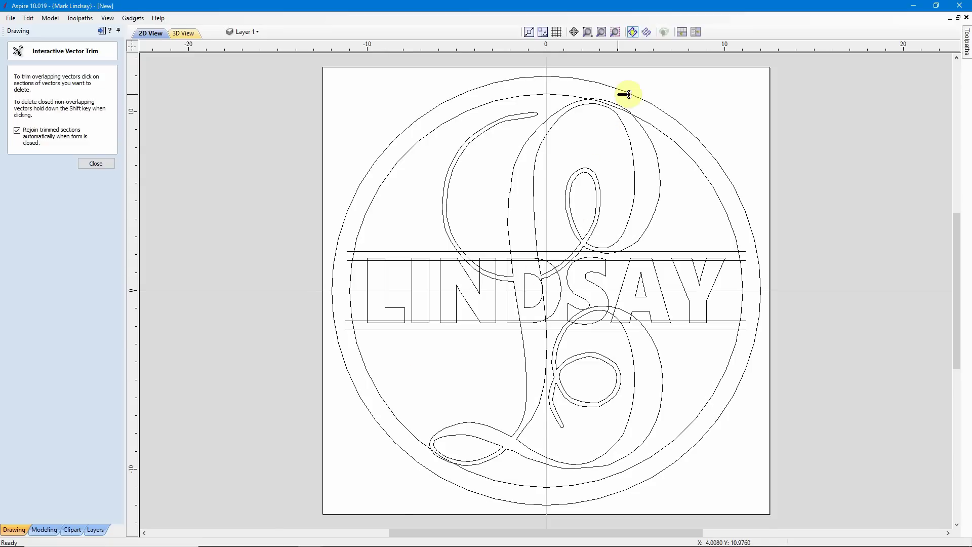
scroll(624, 95, "up", 4)
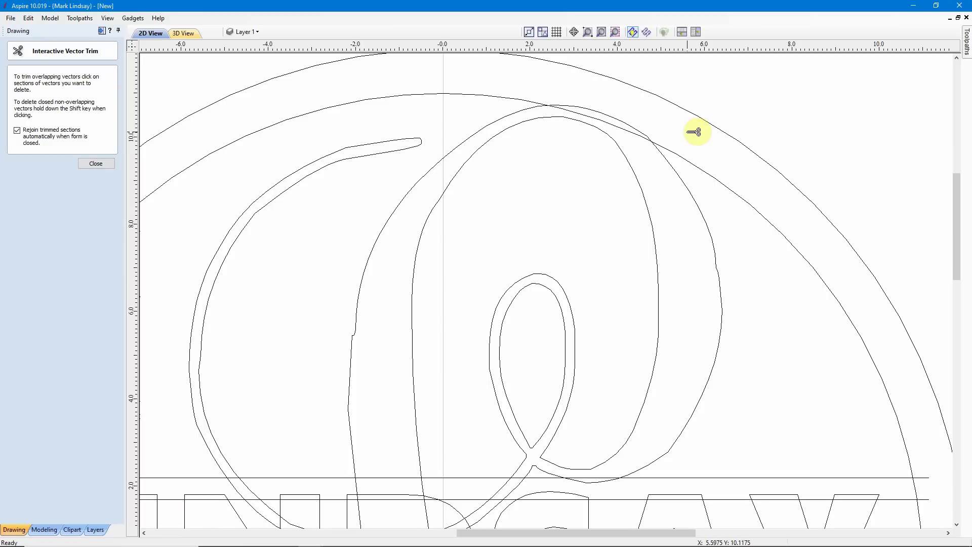
scroll(636, 113, "up", 3)
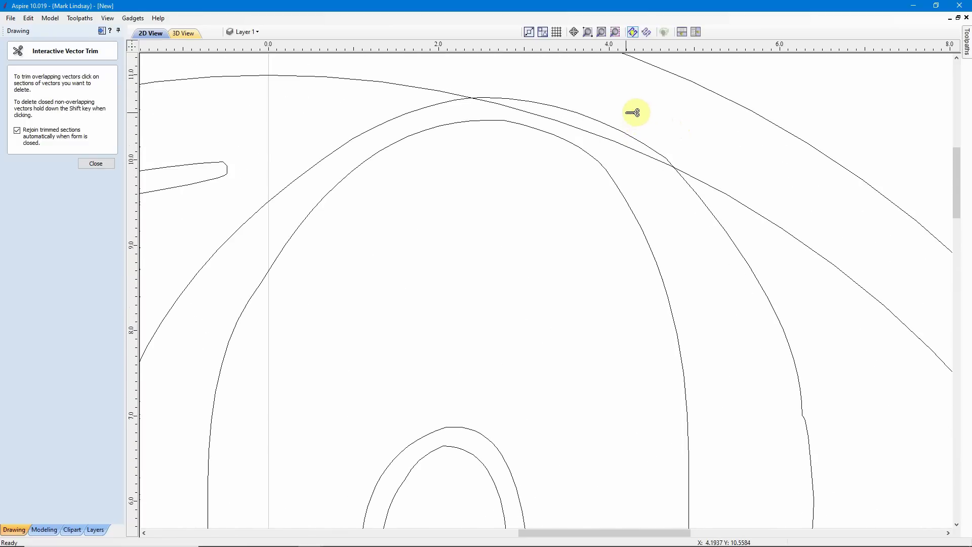
scroll(636, 113, "up", 1)
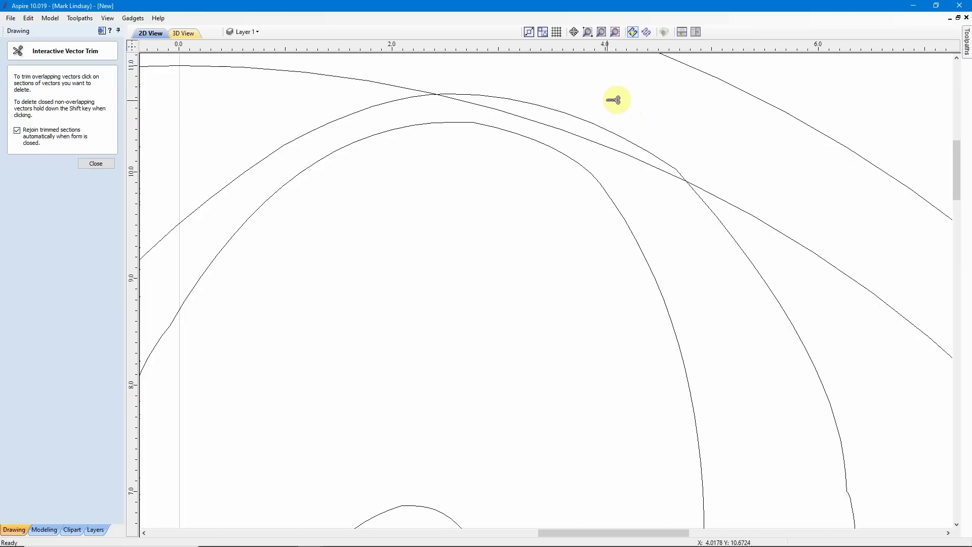
left_click(566, 114)
left_click(578, 136)
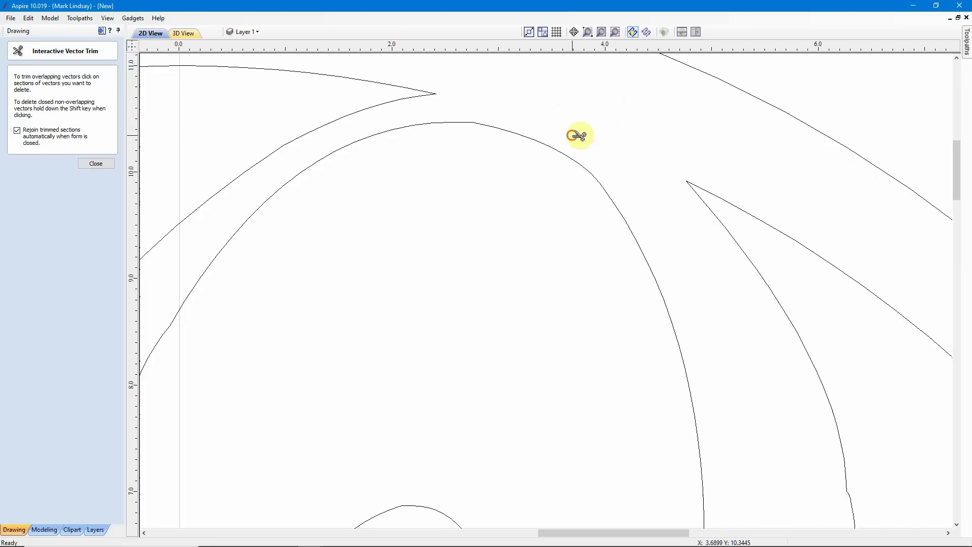
- Trim the overlapping segments where the L's lower-left loop crosses the ring's inner circle, merging the loop with the ring
scroll(595, 123, "down", 3)
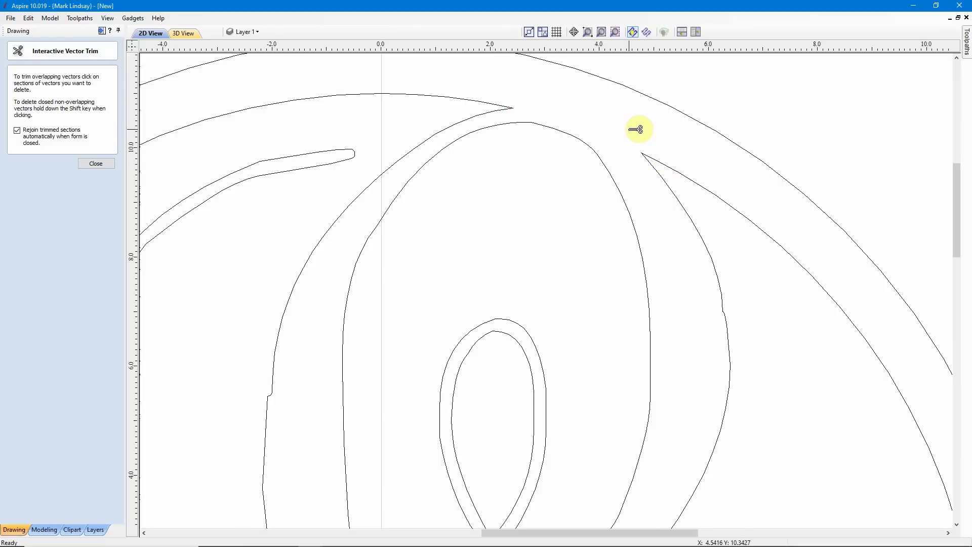
scroll(638, 129, "down", 4)
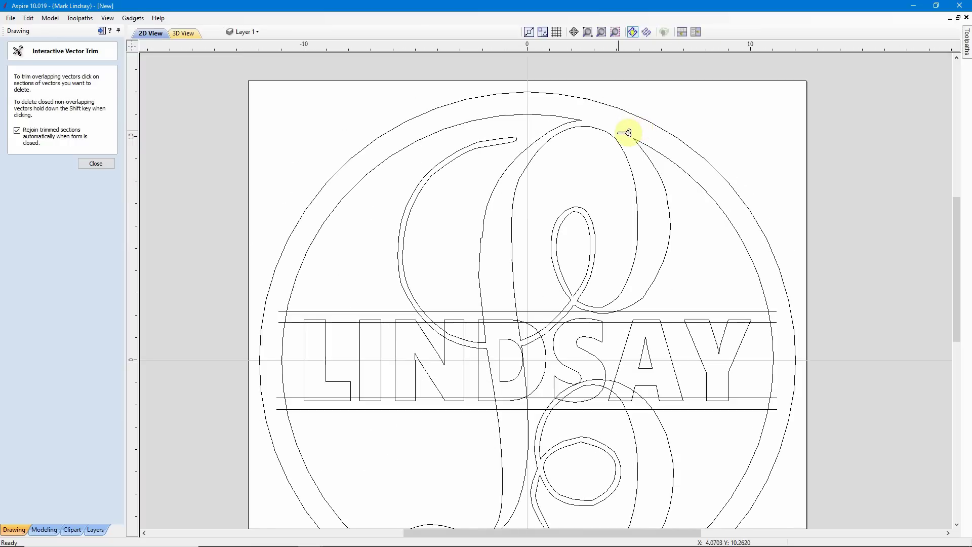
scroll(601, 167, "down", 2)
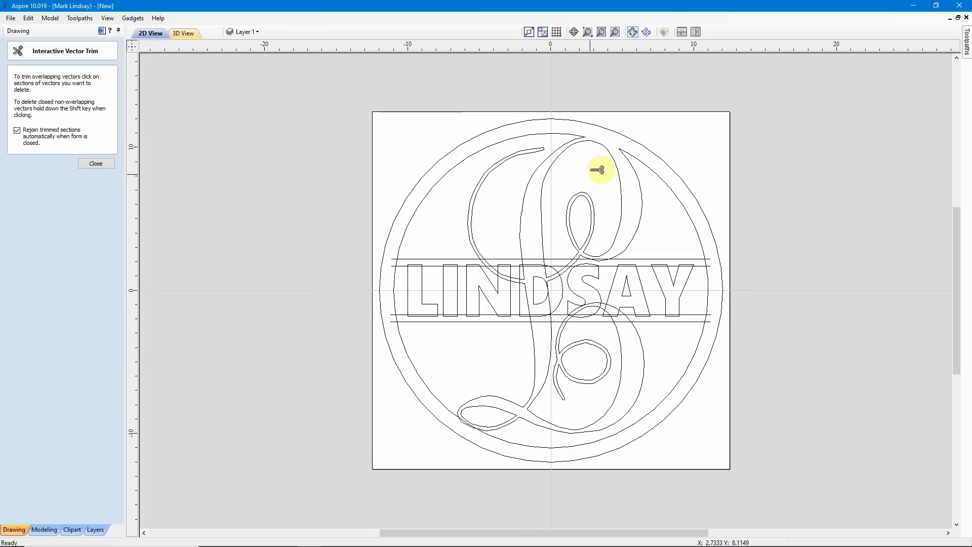
scroll(464, 437, "up", 5)
scroll(463, 437, "up", 5)
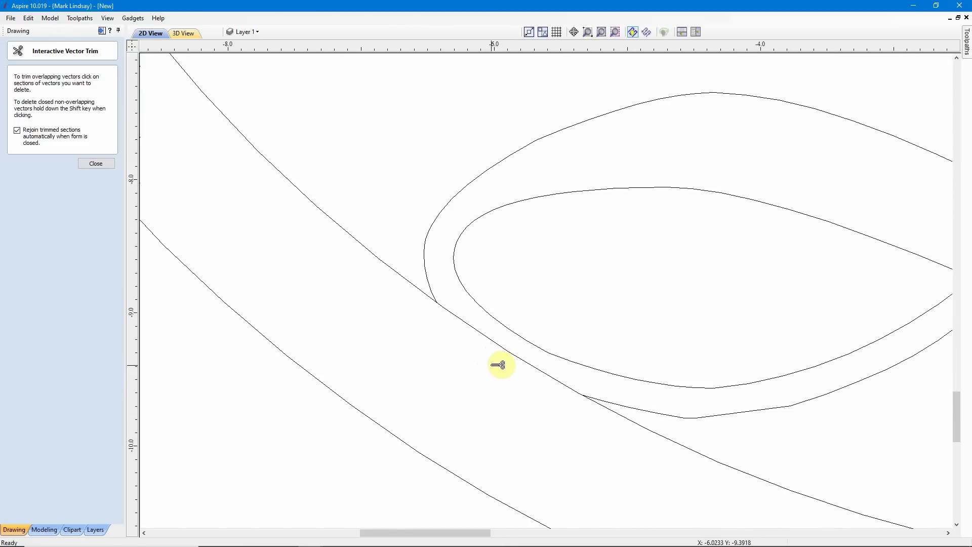
left_click(508, 350)
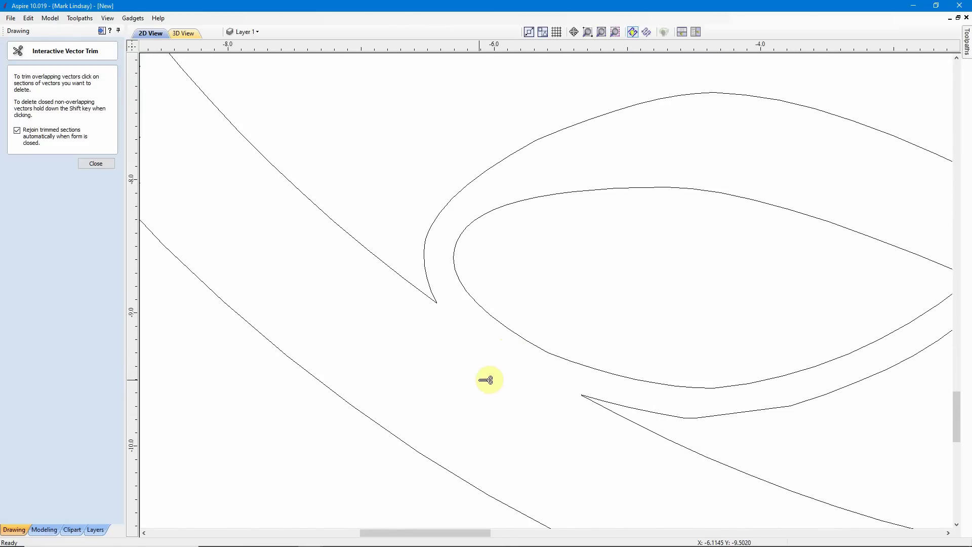
- Trim away the segments of the initial's lower-right loop that lie inside the letter A, including the short piece below the bar line
scroll(486, 380, "down", 6)
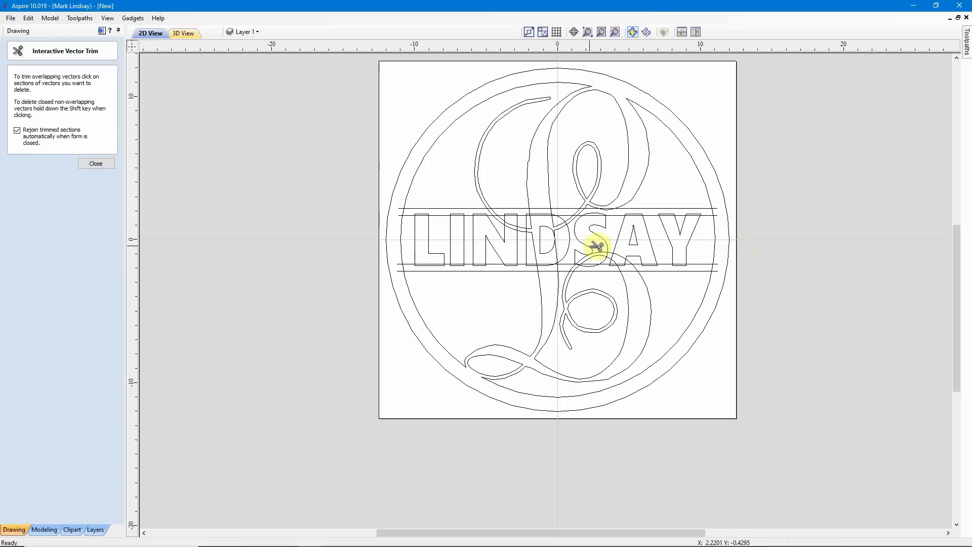
scroll(632, 276, "up", 3)
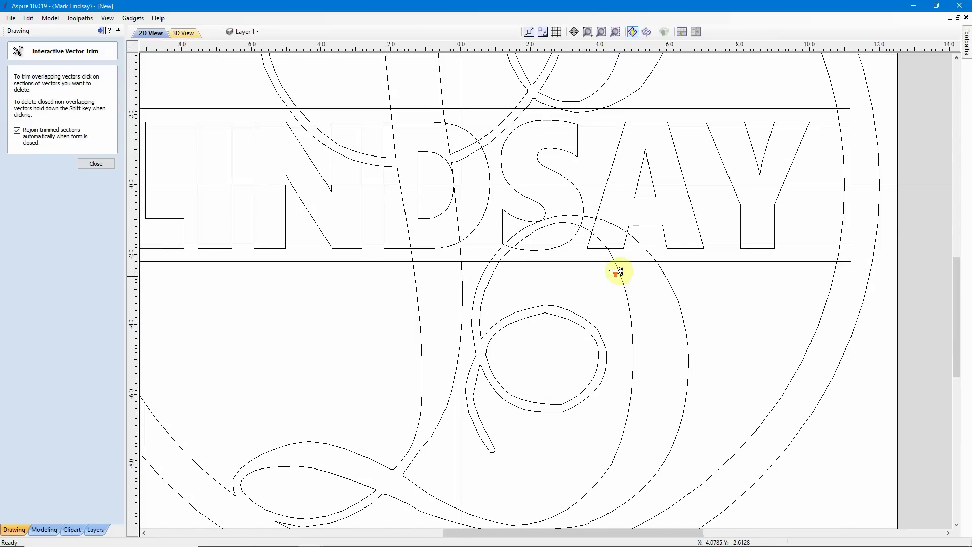
scroll(617, 272, "up", 2)
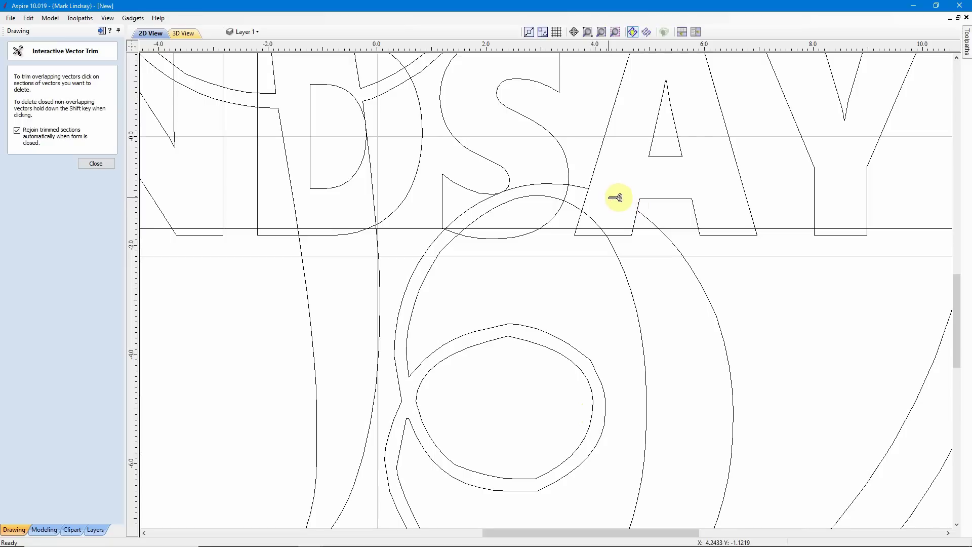
scroll(617, 197, "up", 5)
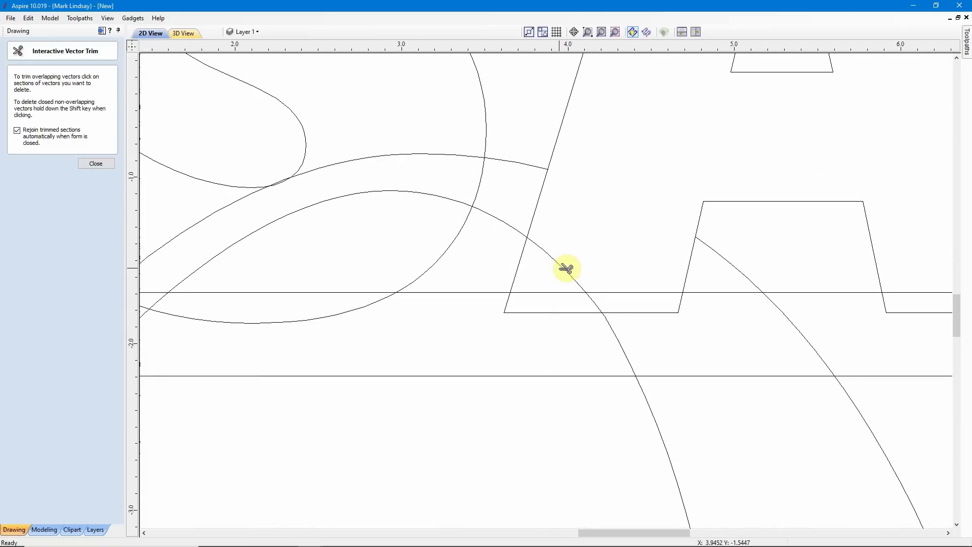
scroll(627, 341, "up", 3)
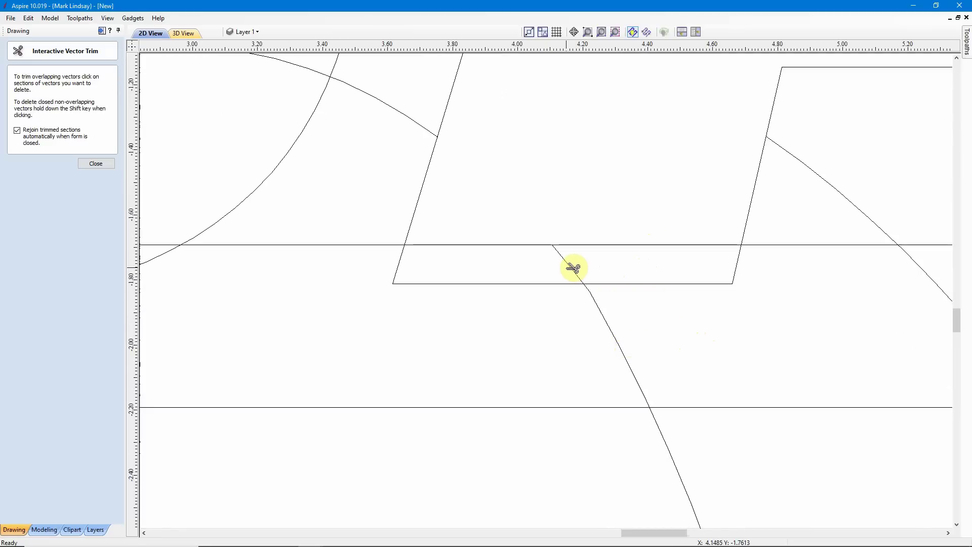
scroll(578, 268, "down", 4)
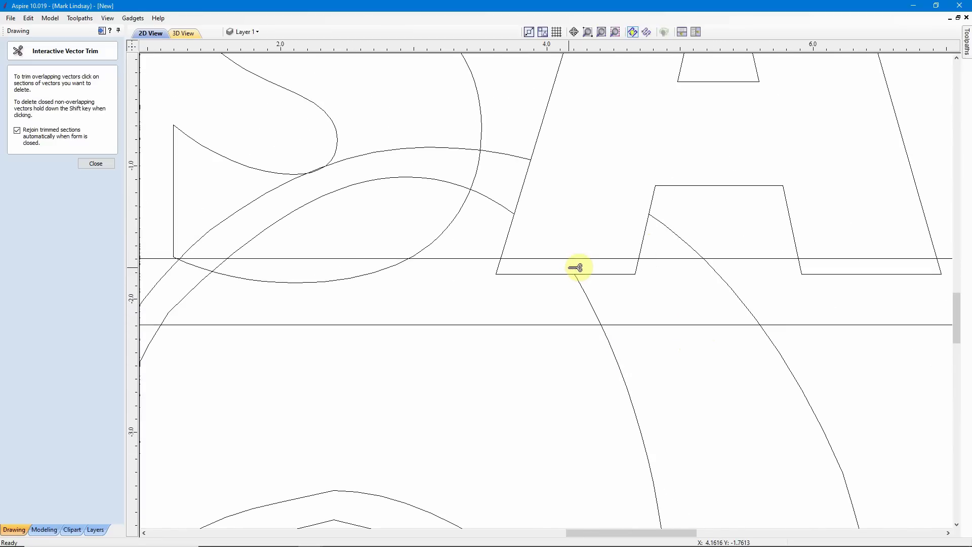
scroll(588, 261, "down", 3)
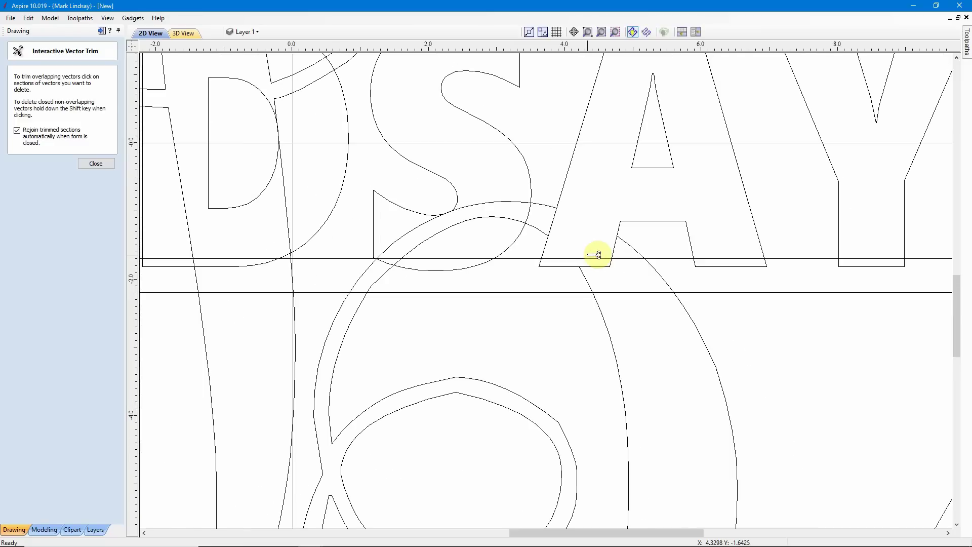
scroll(590, 274, "up", 2)
scroll(590, 274, "up", 5)
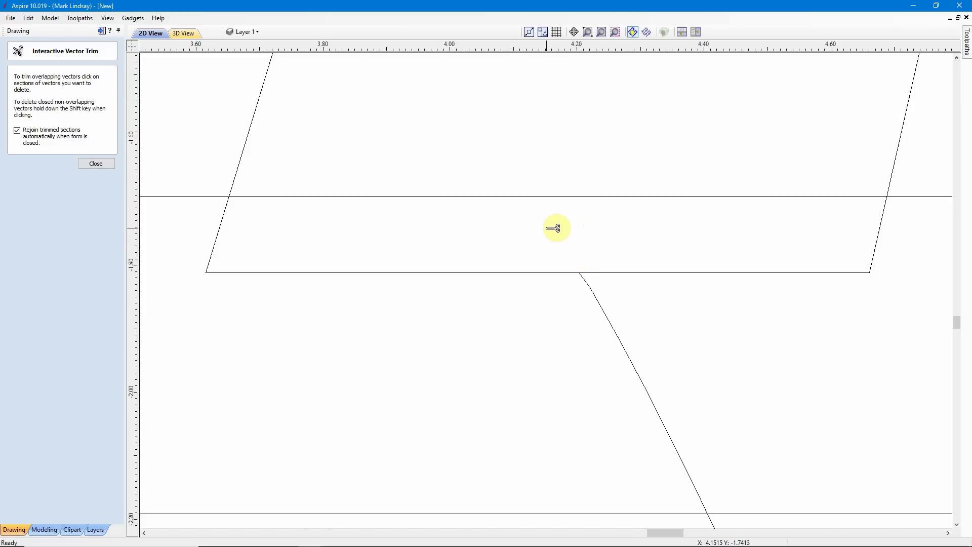
scroll(553, 228, "down", 10)
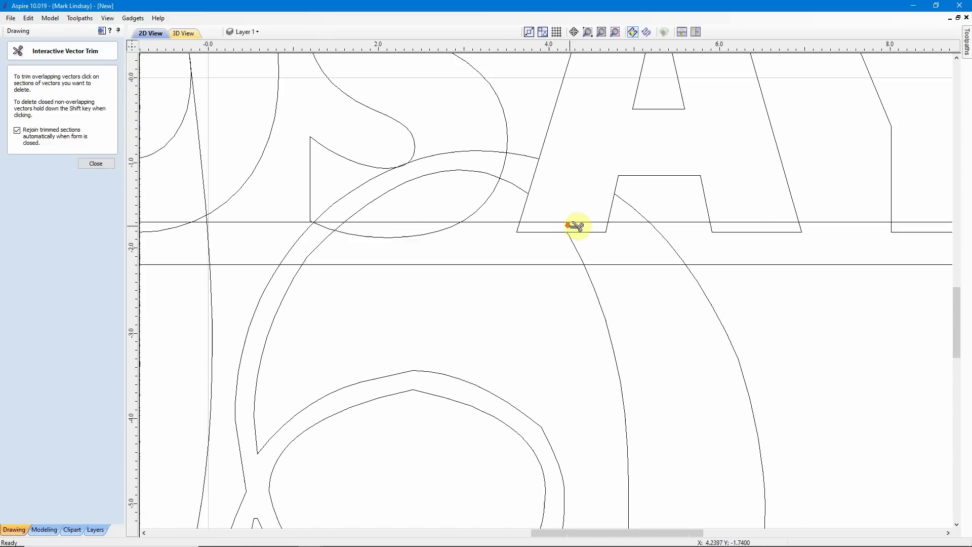
scroll(578, 224, "down", 2)
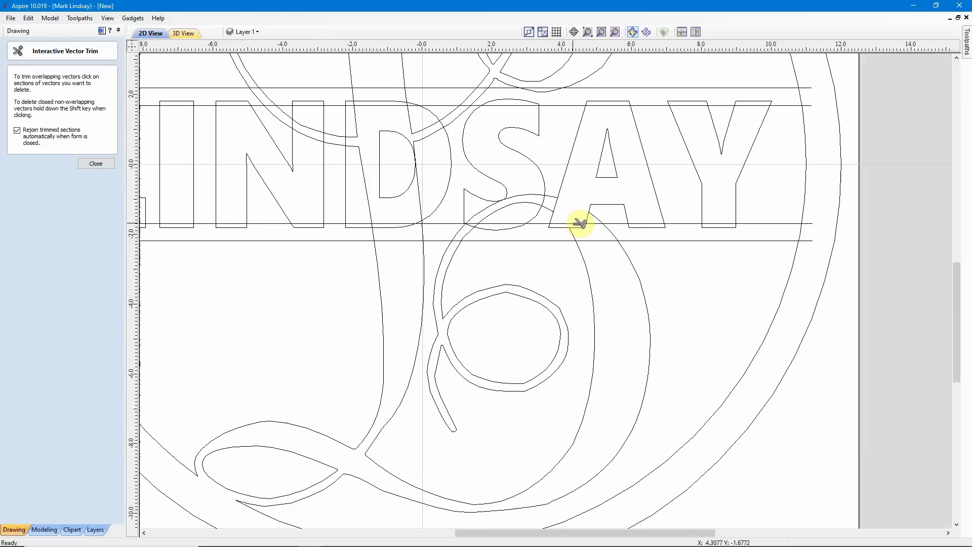
- Trim the inner edge of the initial's lower loop where it runs through the bottom of the letter S
scroll(471, 256, "up", 4)
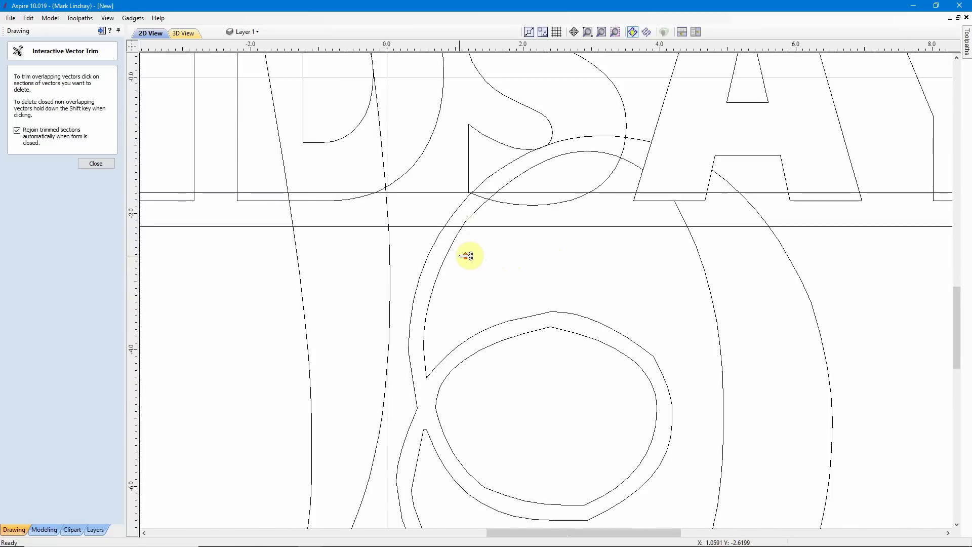
scroll(467, 256, "up", 1)
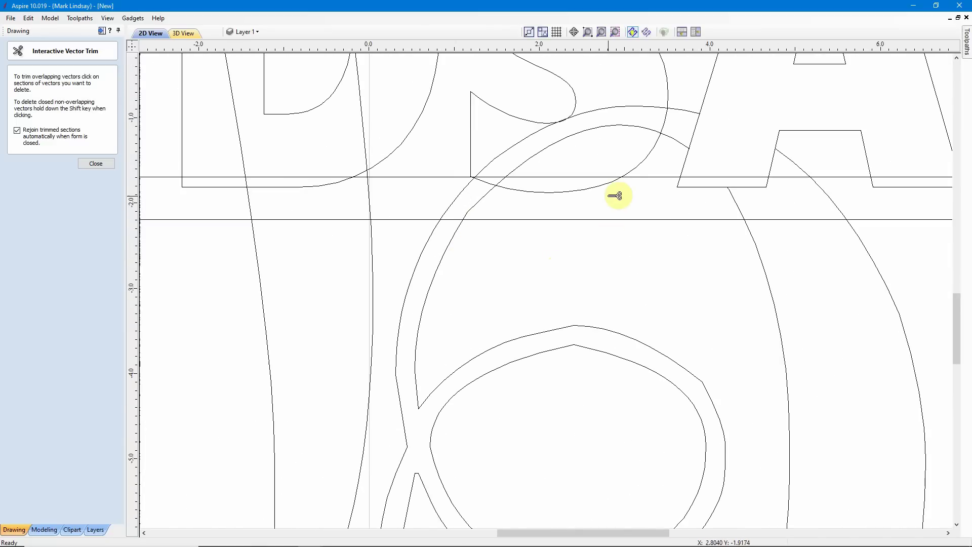
scroll(603, 167, "up", 4)
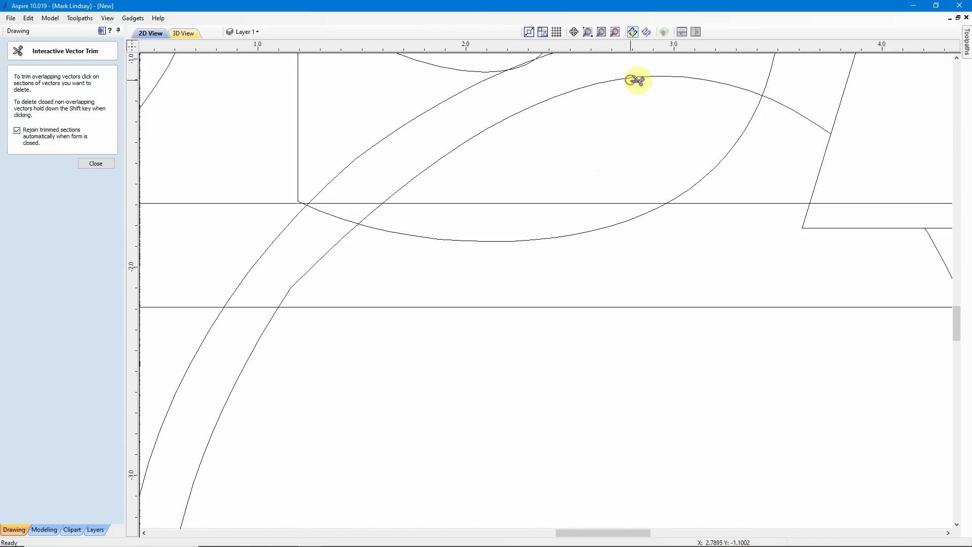
left_click(637, 80)
scroll(608, 98, "down", 3)
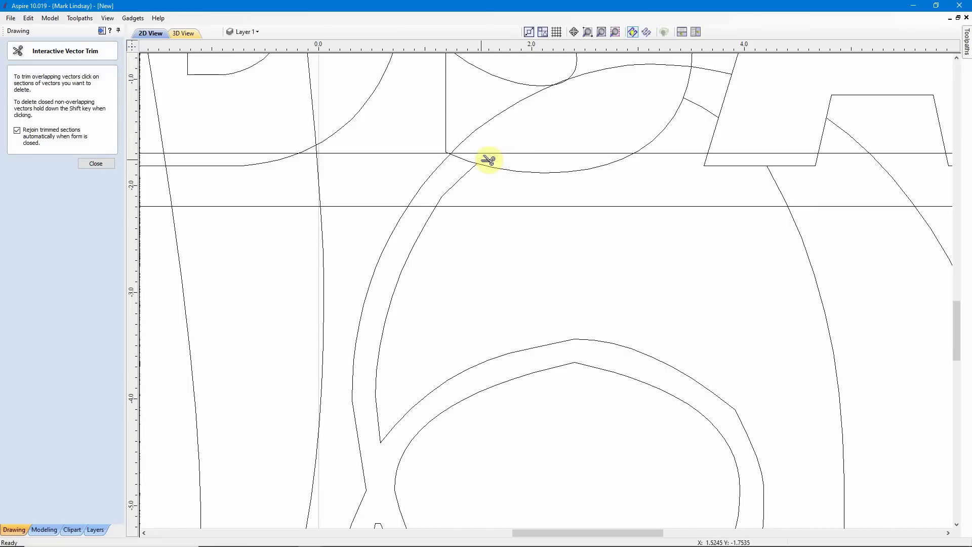
scroll(506, 195, "down", 1)
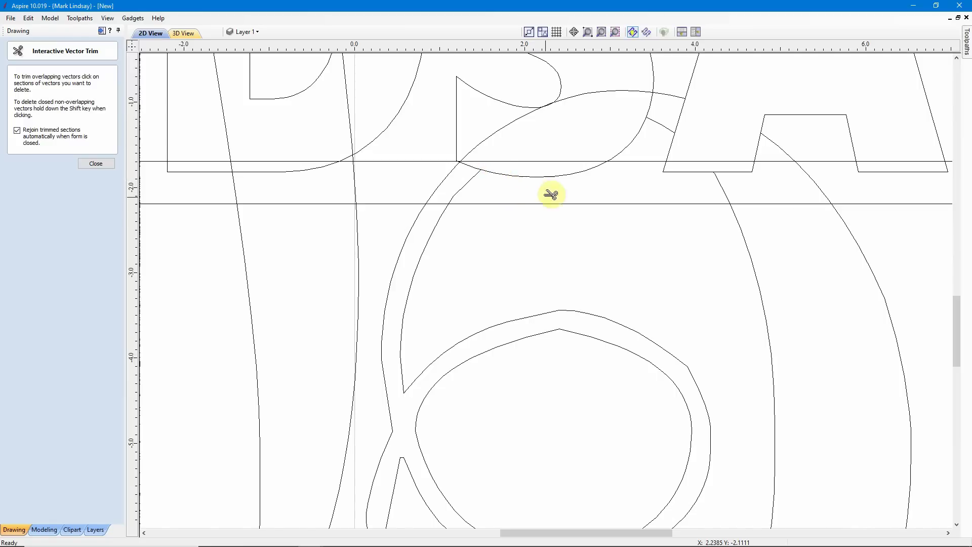
scroll(481, 291, "down", 1)
scroll(481, 291, "down", 1)
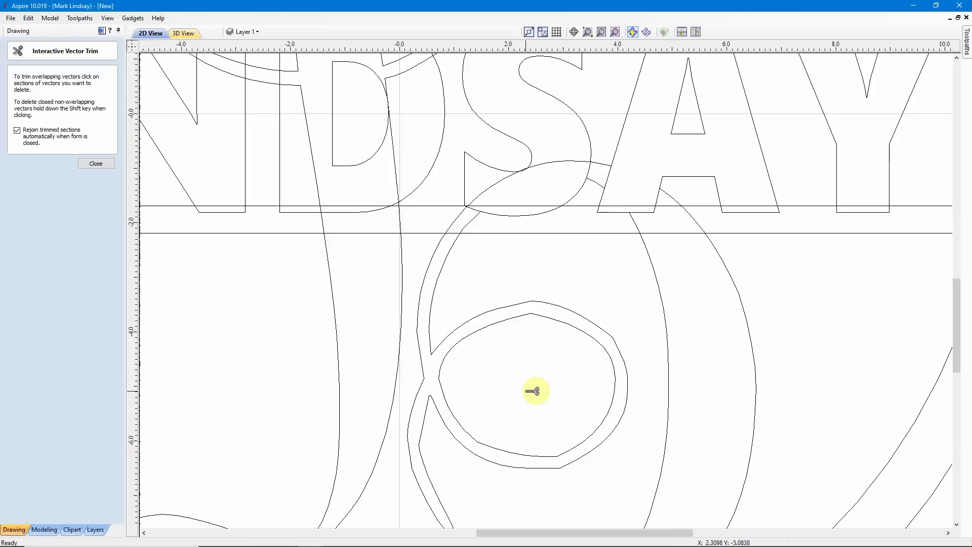
- Trim the outer edge of the initial's lower loop where it passes through the letter S
scroll(536, 391, "down", 5)
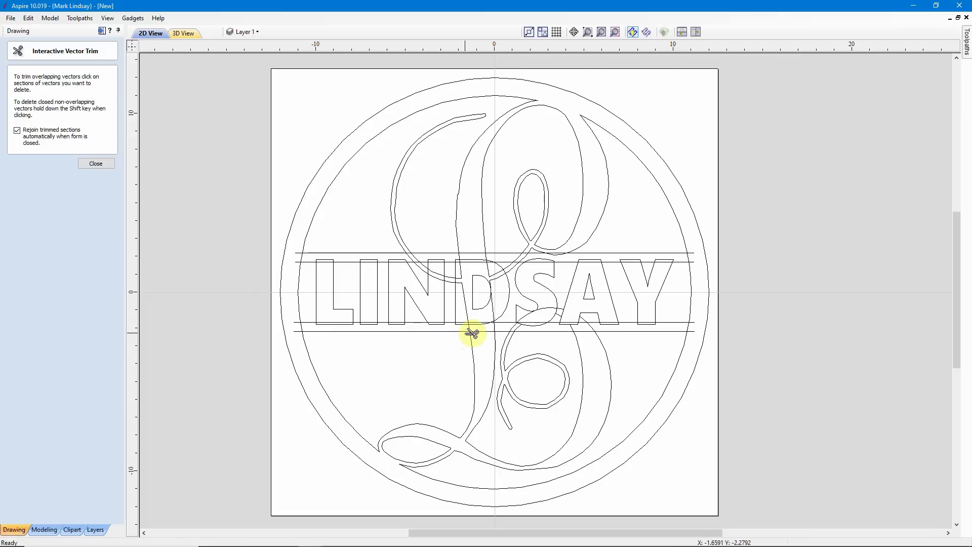
scroll(527, 321, "up", 5)
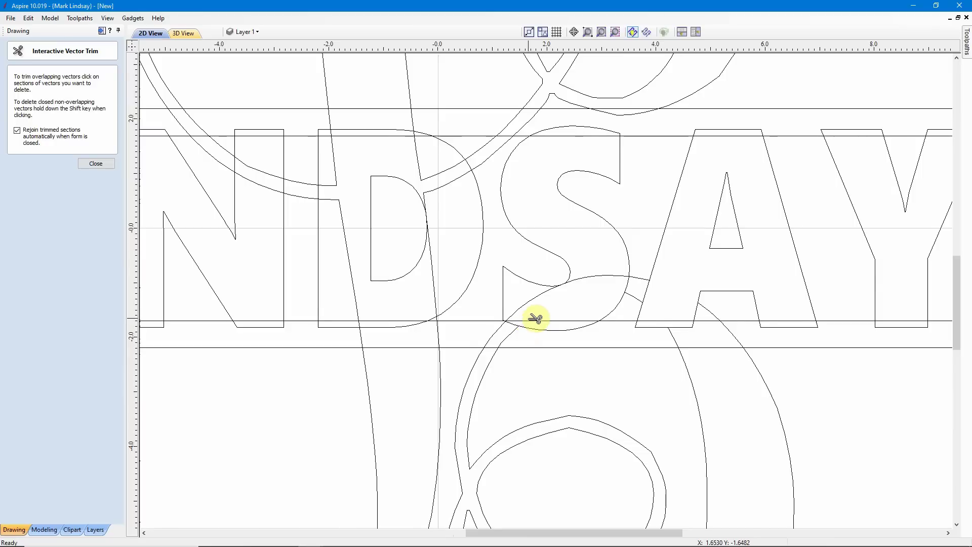
scroll(532, 320, "up", 2)
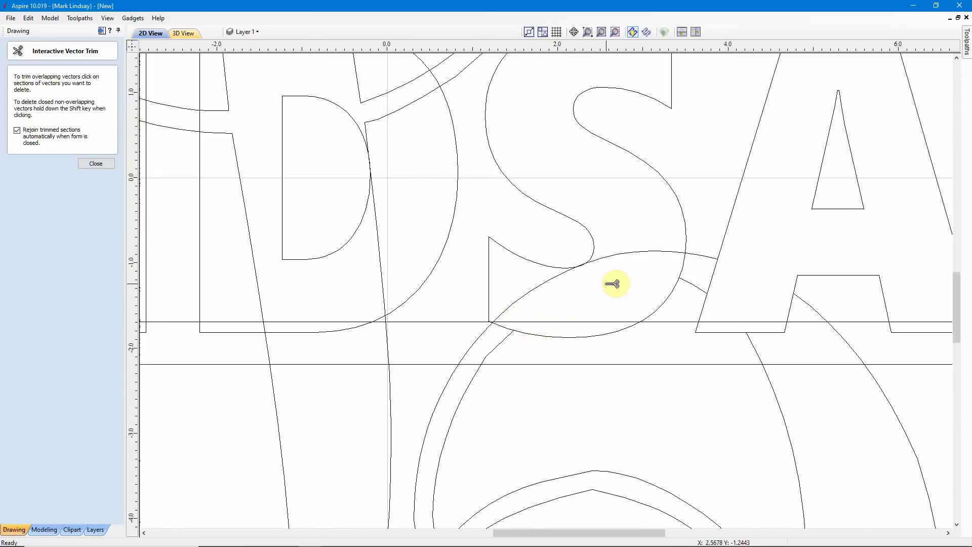
scroll(602, 289, "up", 4)
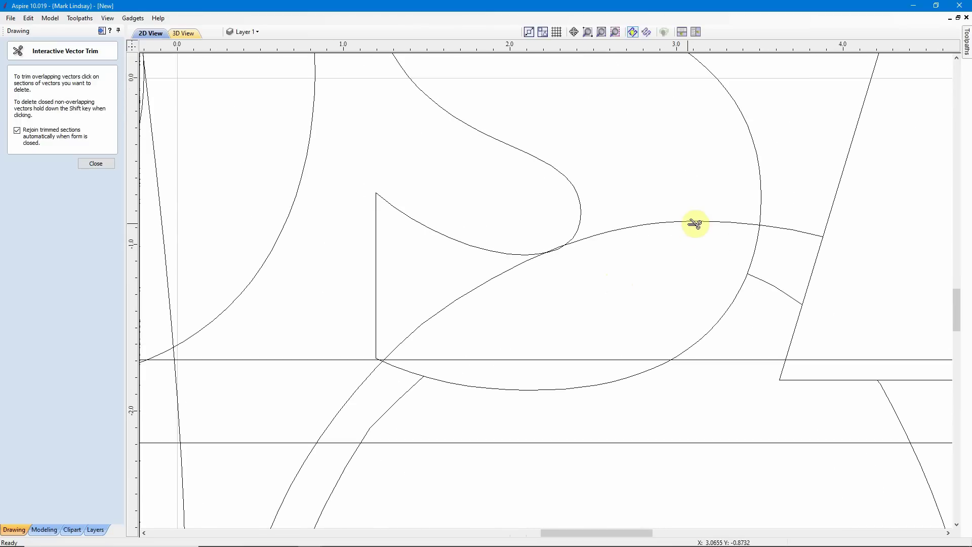
left_click(695, 224)
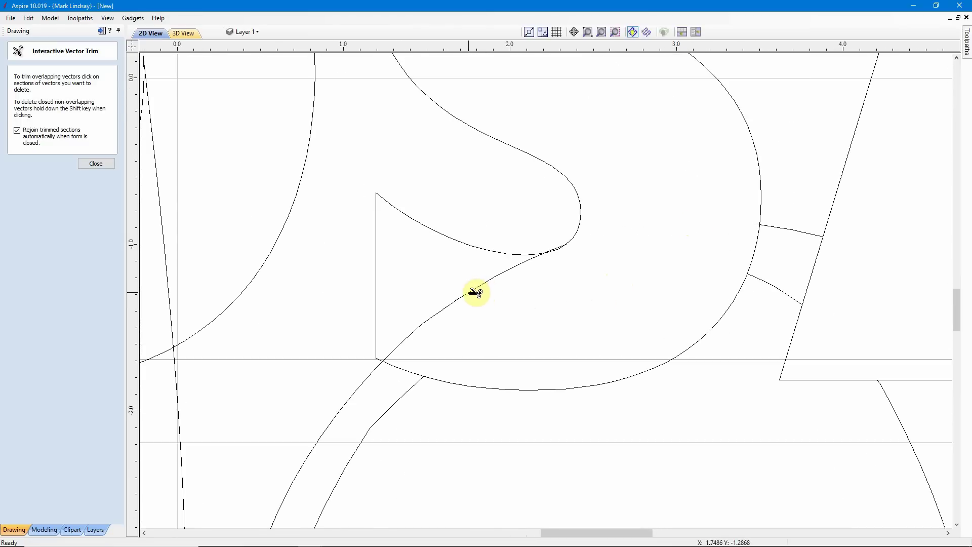
scroll(623, 265, "down", 6)
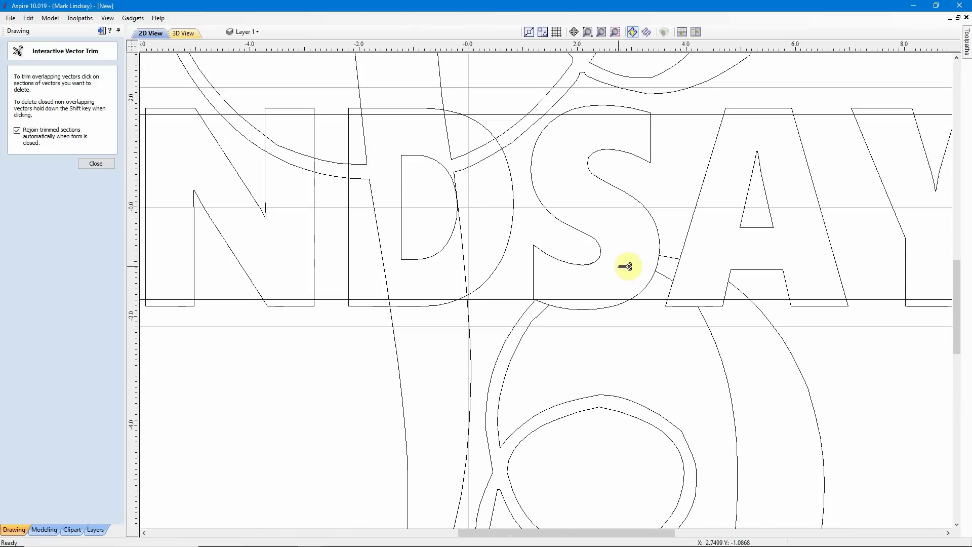
- Trim both edges of the initial's stem inside the lower part of the letter D, ending them at the letter's bottom outline
scroll(467, 271, "up", 2)
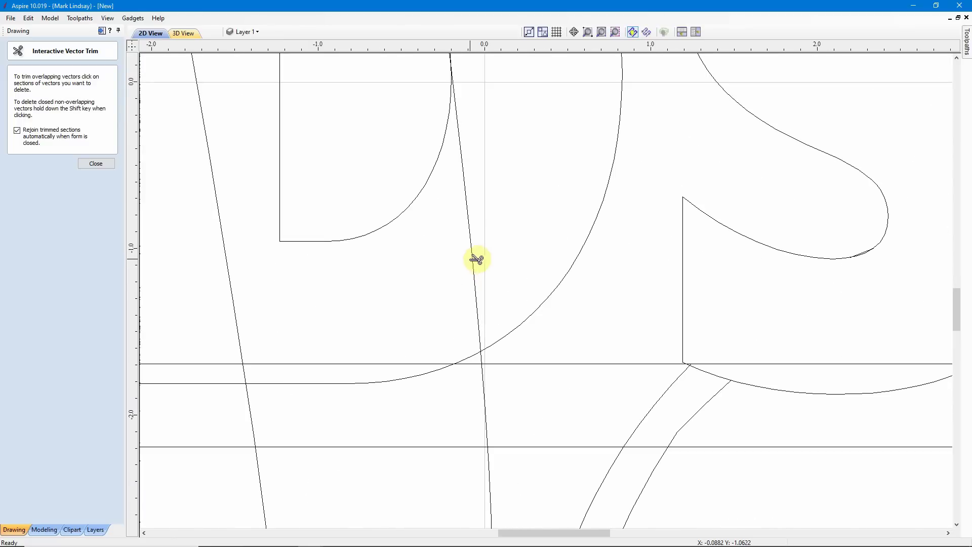
left_click(478, 260)
scroll(481, 257, "down", 4)
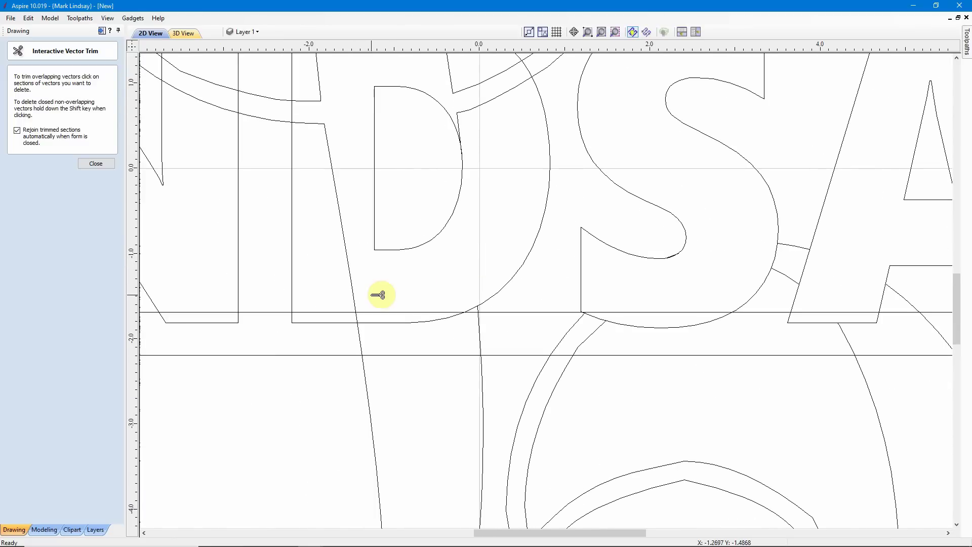
left_click(354, 275)
scroll(365, 289, "up", 5)
scroll(377, 329, "up", 3)
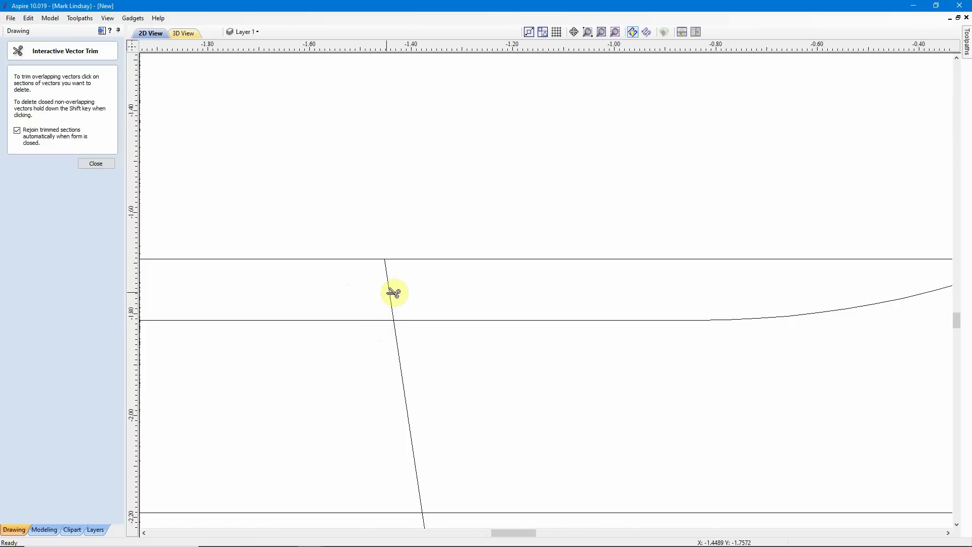
scroll(395, 293, "down", 15)
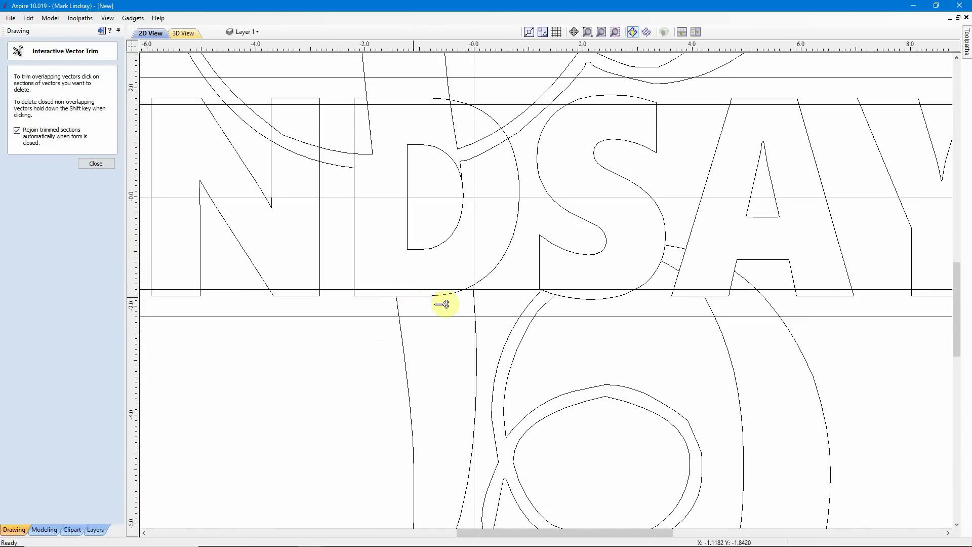
- Trim the initial's connecting stroke and the stem's right edge inside the upper part of the letter D
scroll(503, 235, "up", 5)
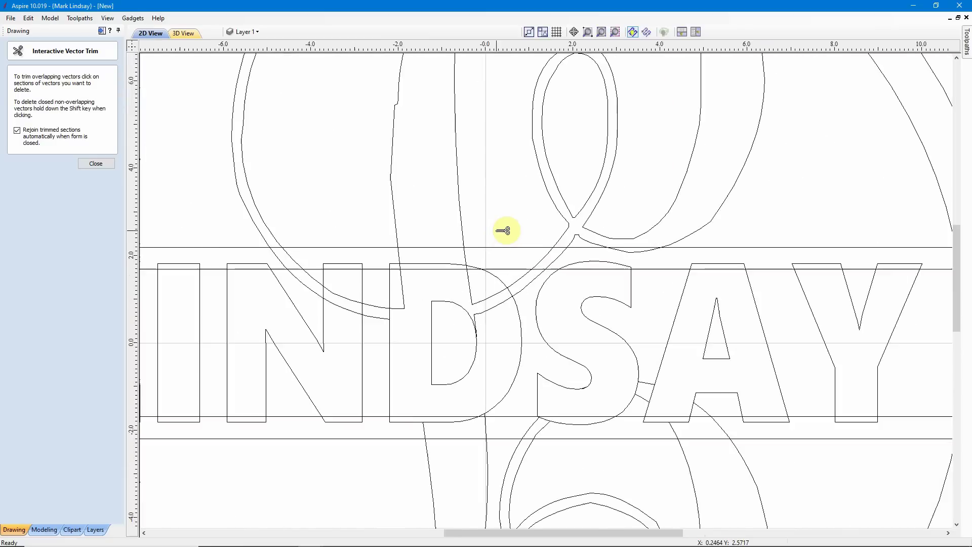
scroll(483, 370, "up", 5)
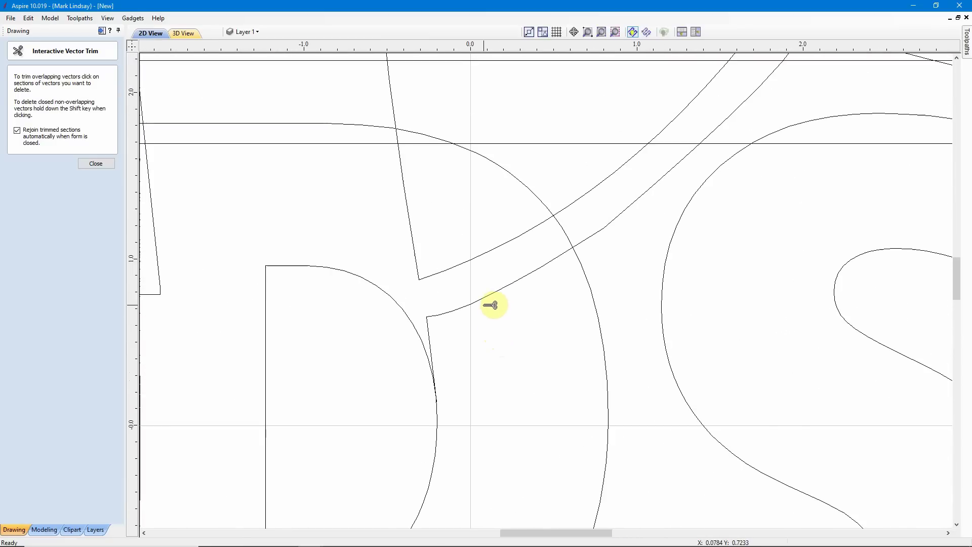
left_click(490, 297)
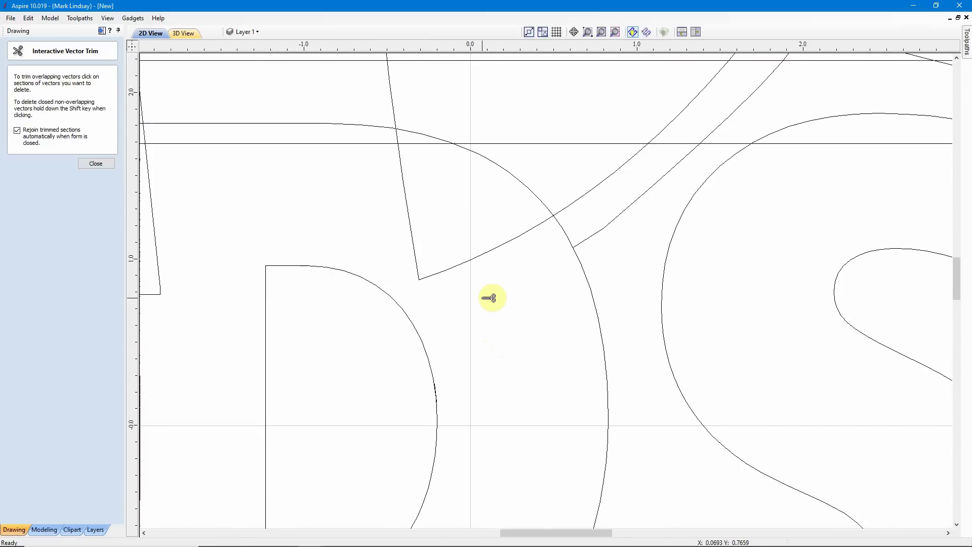
left_click(467, 258)
scroll(469, 259, "down", 2)
scroll(412, 212, "up", 6)
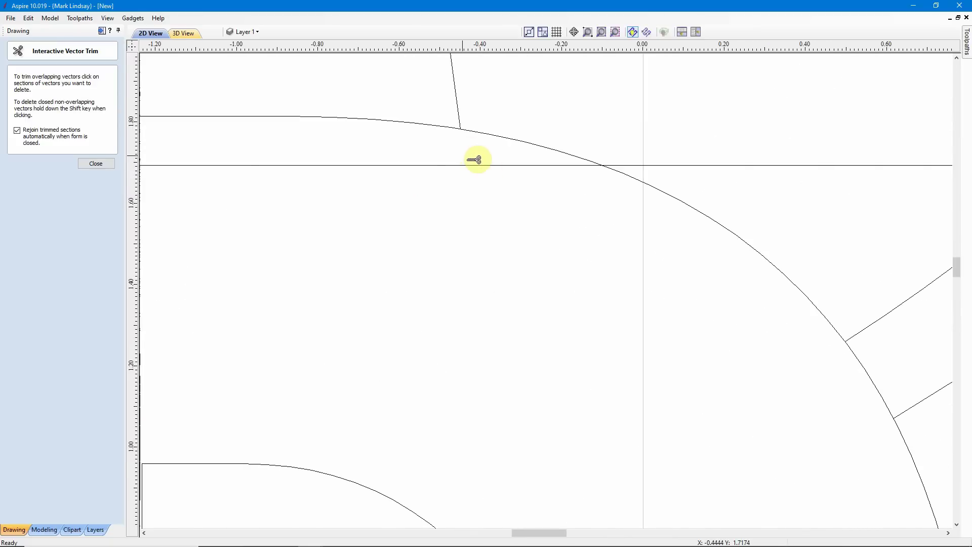
scroll(534, 219, "down", 9)
- Trim the stem's left edge inside the letter D, including the leftover piece between the bar line and the letter's top outline
left_click(437, 255)
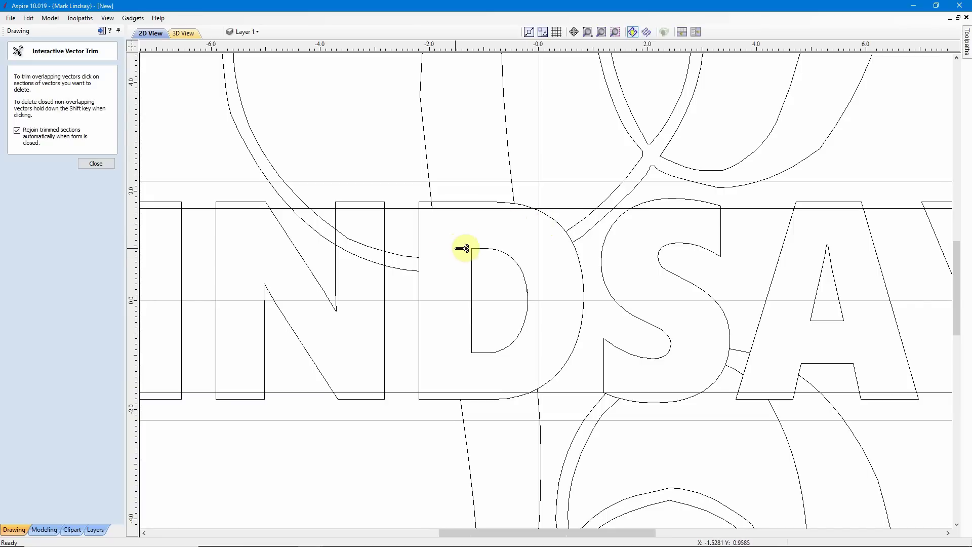
scroll(465, 243, "down", 2)
scroll(446, 222, "up", 9)
scroll(441, 237, "up", 1)
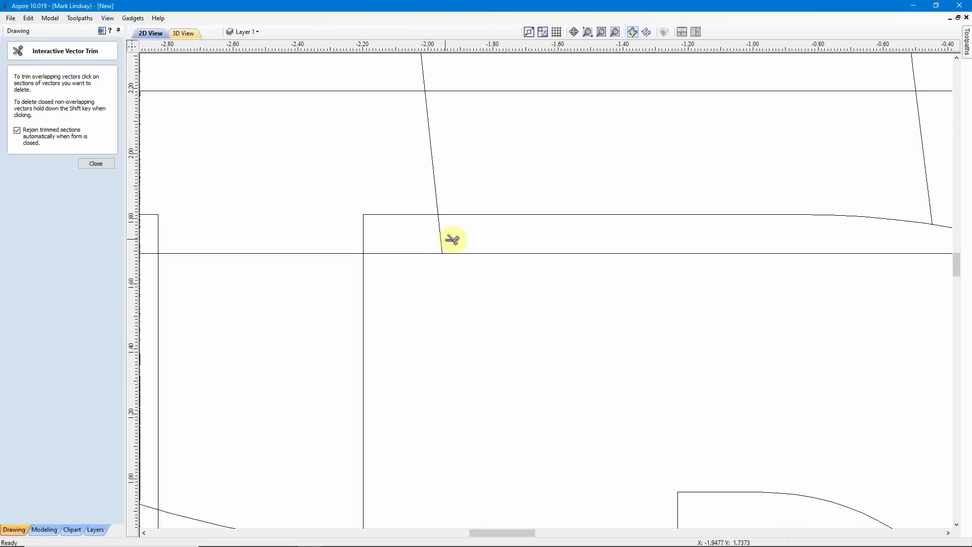
scroll(450, 240, "down", 13)
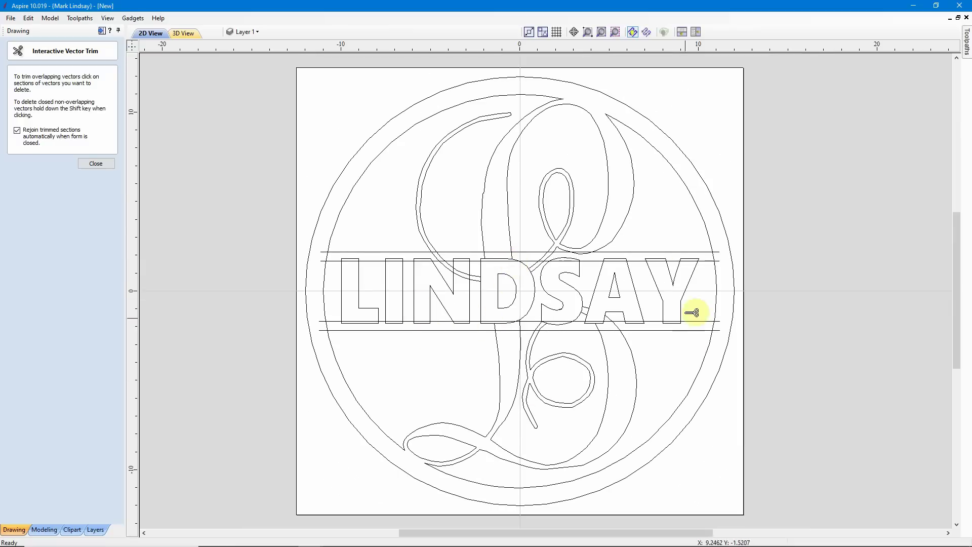
- Trim both edges of the initial's thin stroke where it crosses the right stem of the letter N
scroll(462, 281, "up", 10)
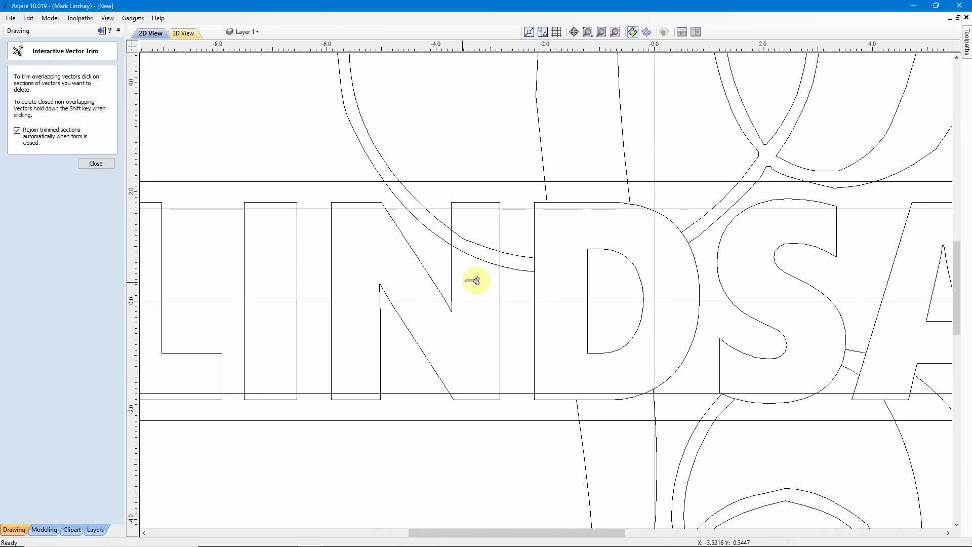
left_click(501, 244)
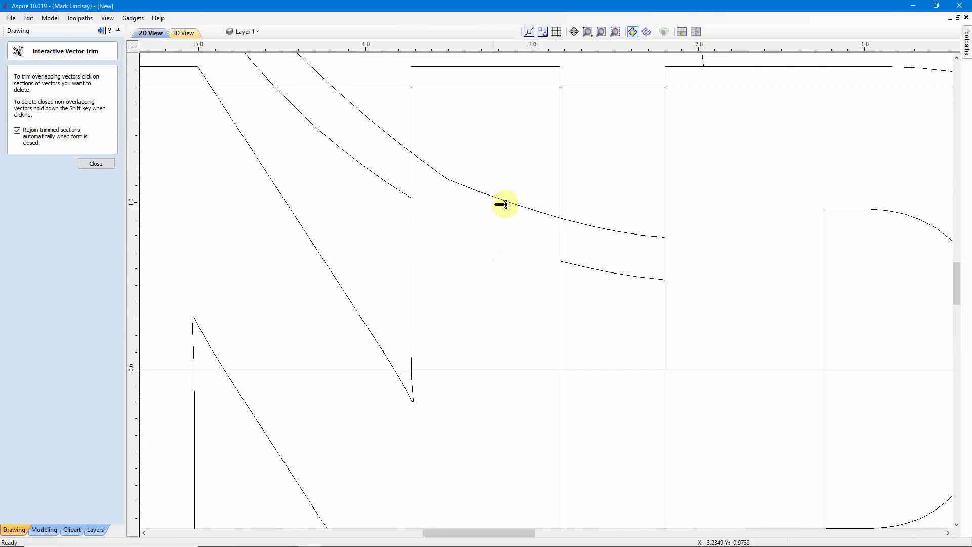
scroll(498, 202, "down", 4)
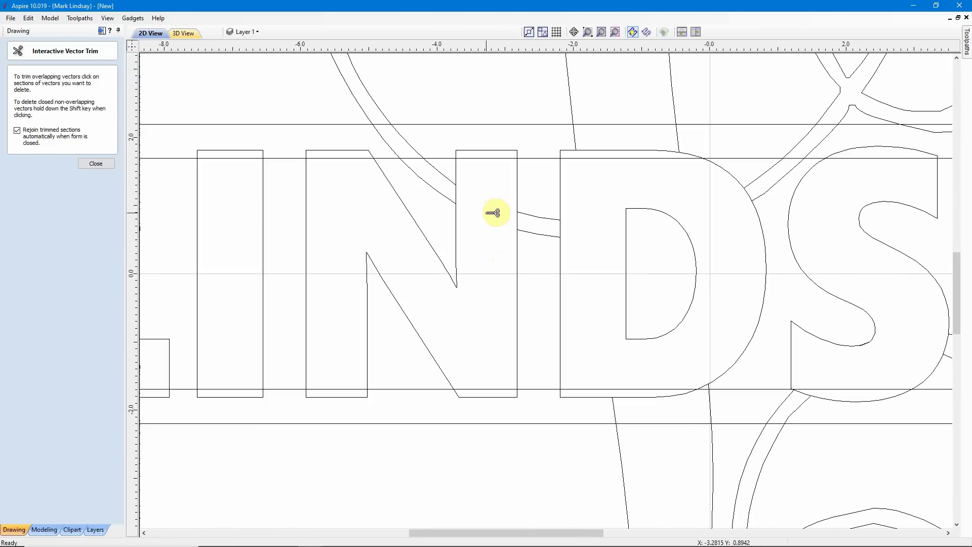
scroll(493, 213, "down", 2)
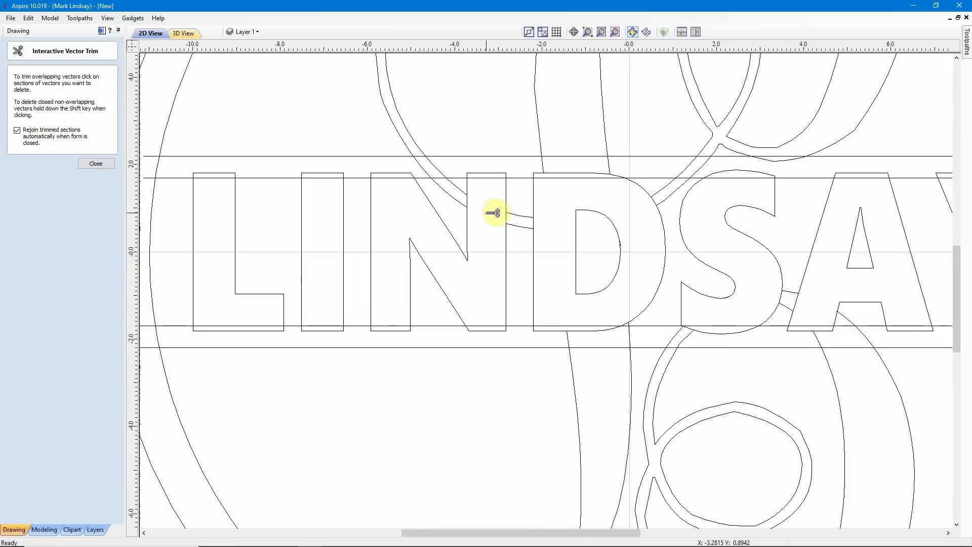
scroll(494, 213, "down", 1)
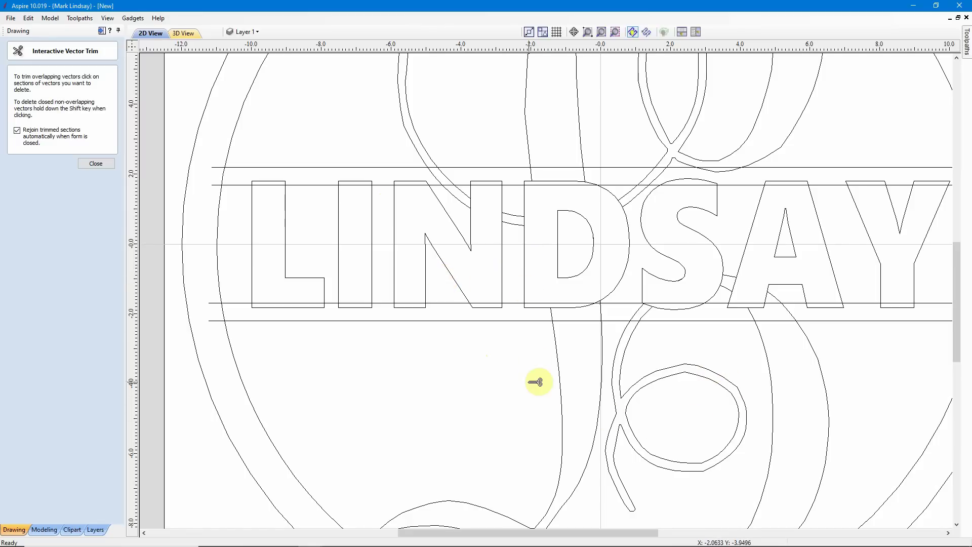
- Trim the initial's thin strokes inside the letter N's upper notch, between N and D, and between D and S, back to the inner upper bar line
scroll(464, 207, "up", 5)
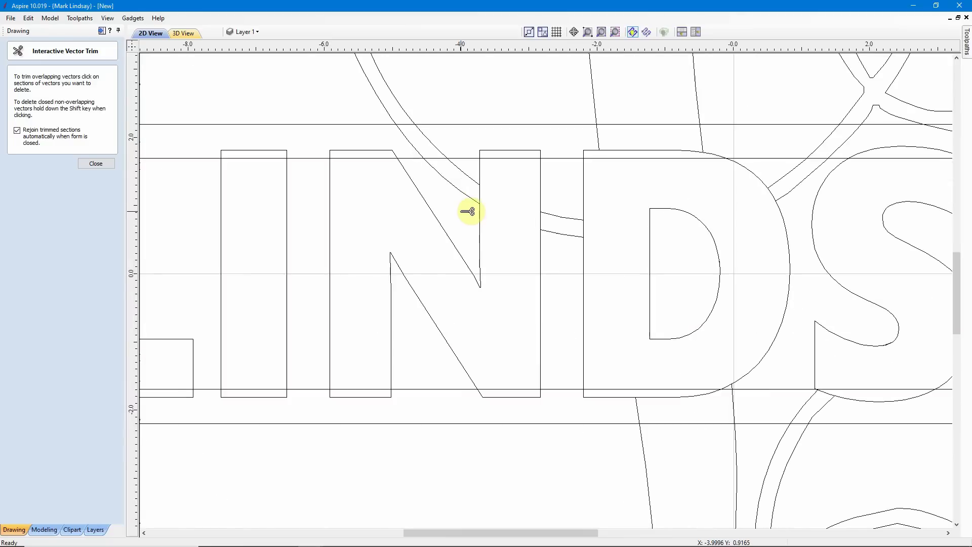
left_click(456, 174)
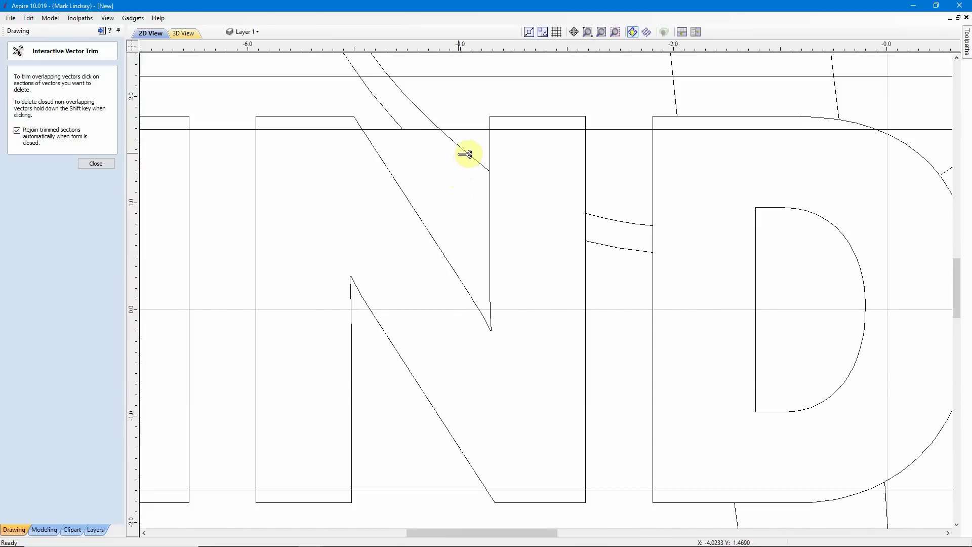
left_click(631, 249)
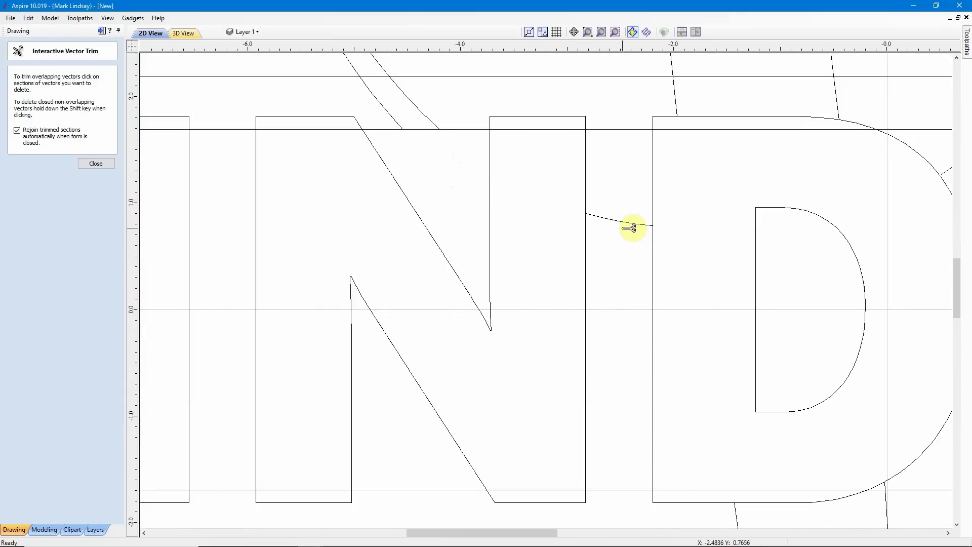
left_click(627, 219)
scroll(507, 256, "down", 4)
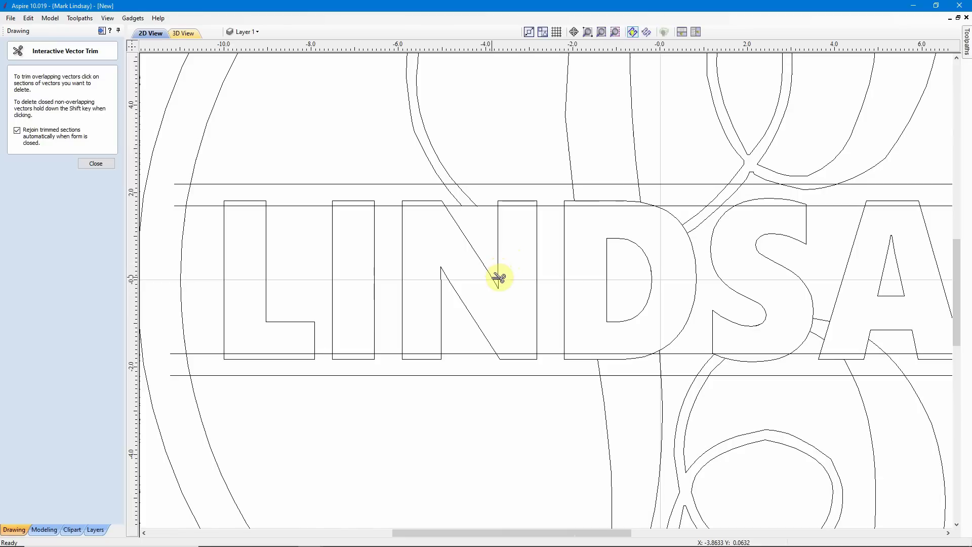
scroll(714, 235, "up", 4)
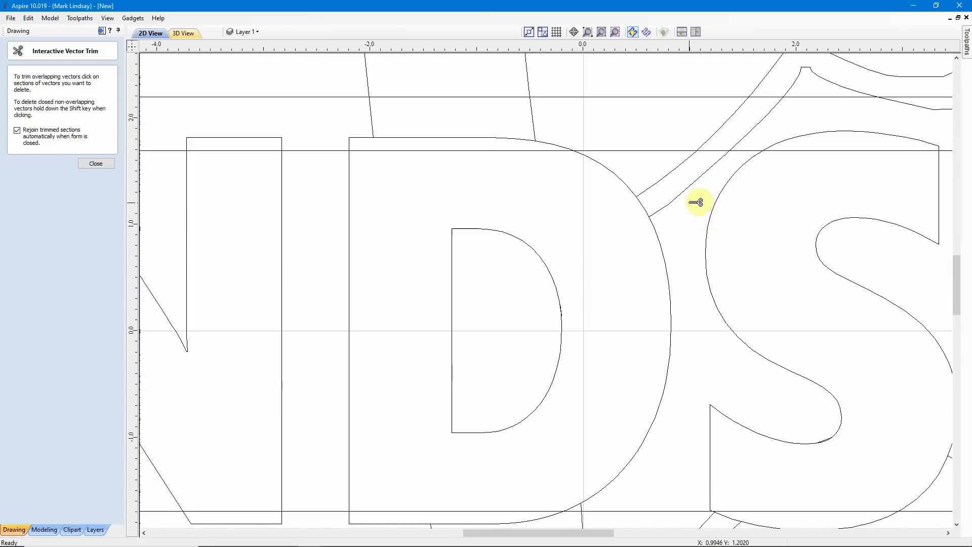
left_click(657, 177)
- Remove the leftover sliver of the initial's stem along the right curve of the letter D's inner opening
scroll(587, 346, "up", 1)
scroll(588, 346, "up", 4)
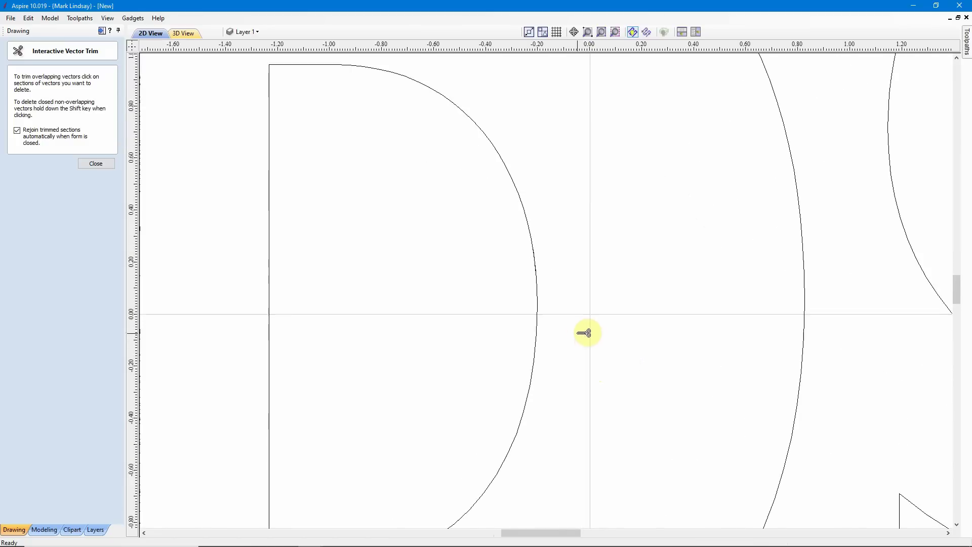
scroll(510, 174, "up", 3)
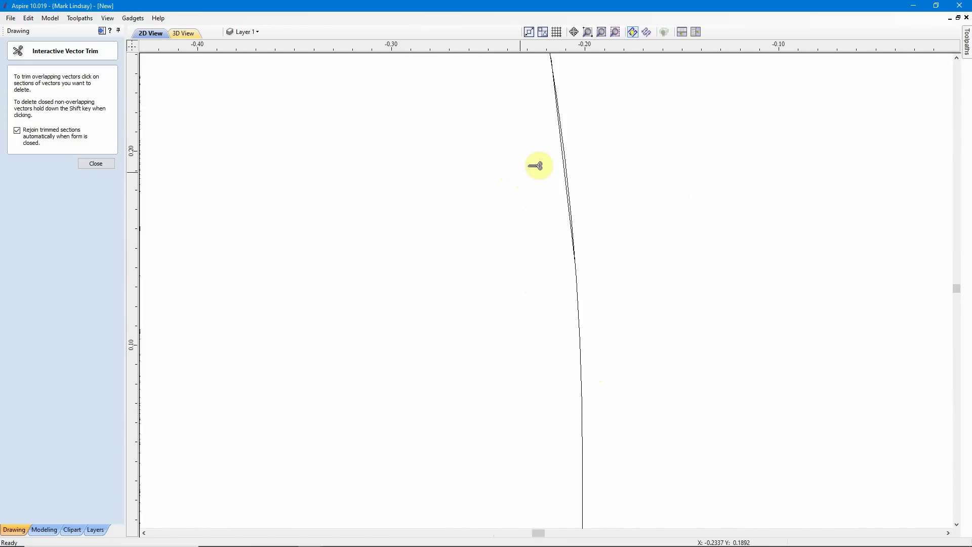
scroll(537, 163, "up", 3)
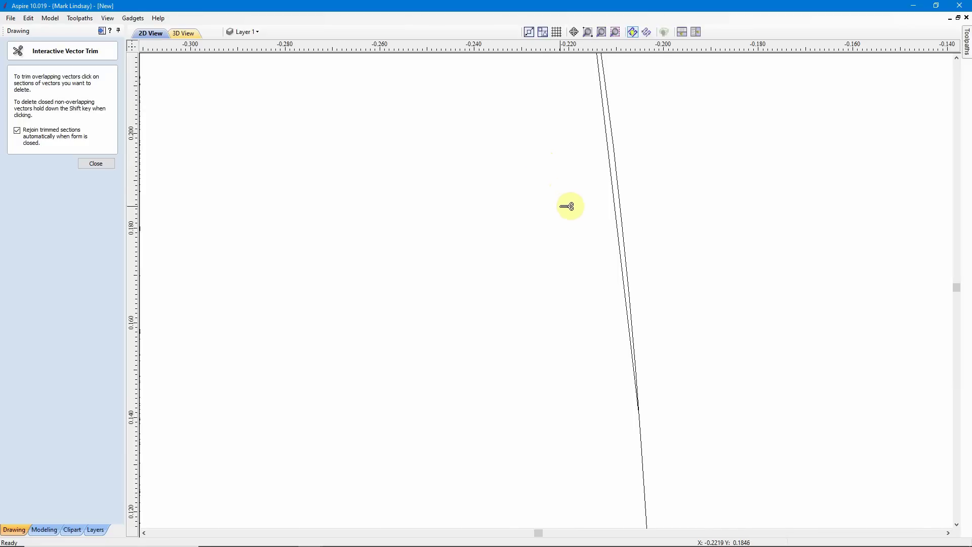
left_click(619, 203)
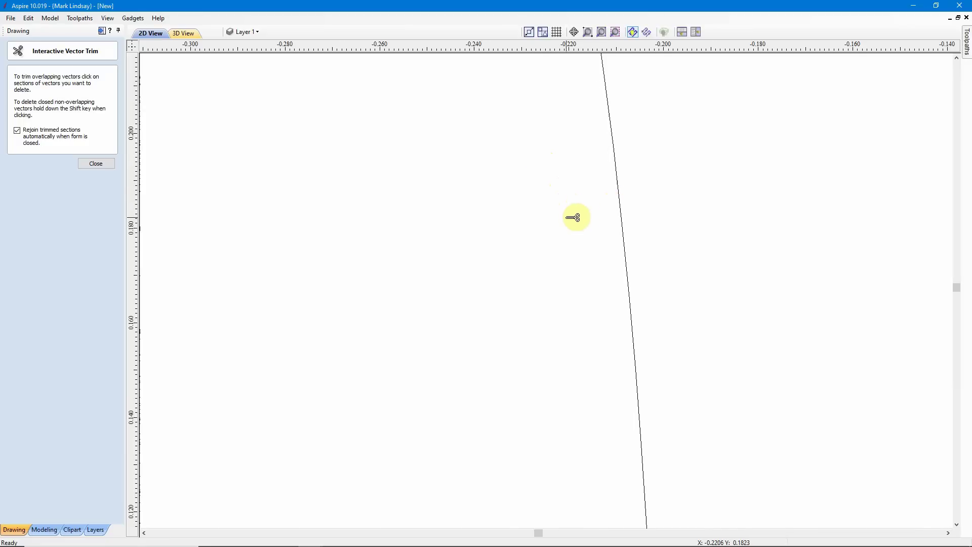
scroll(566, 225, "down", 3)
scroll(572, 224, "down", 6)
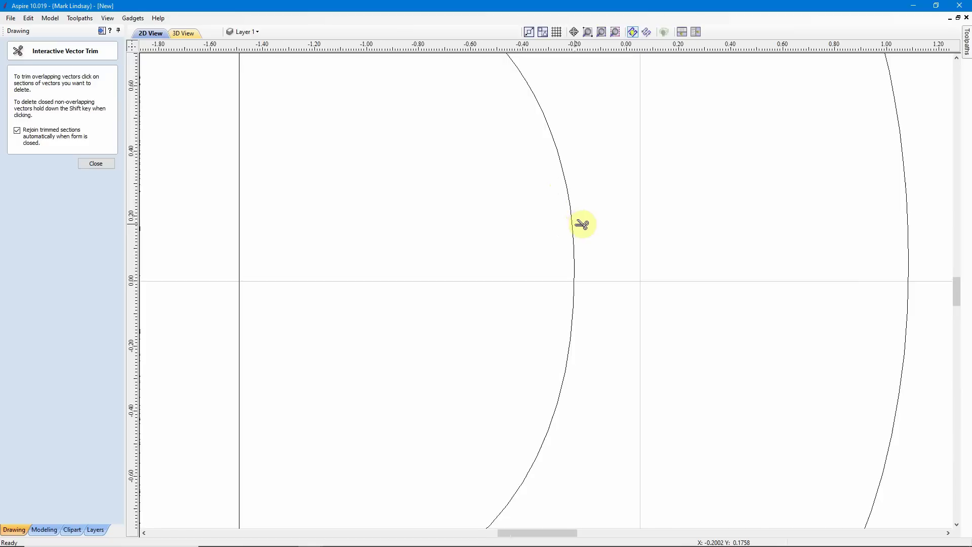
- Remove the leftover sliver of the initial's stroke along the lower inner curve of the letter S
scroll(566, 245, "down", 2)
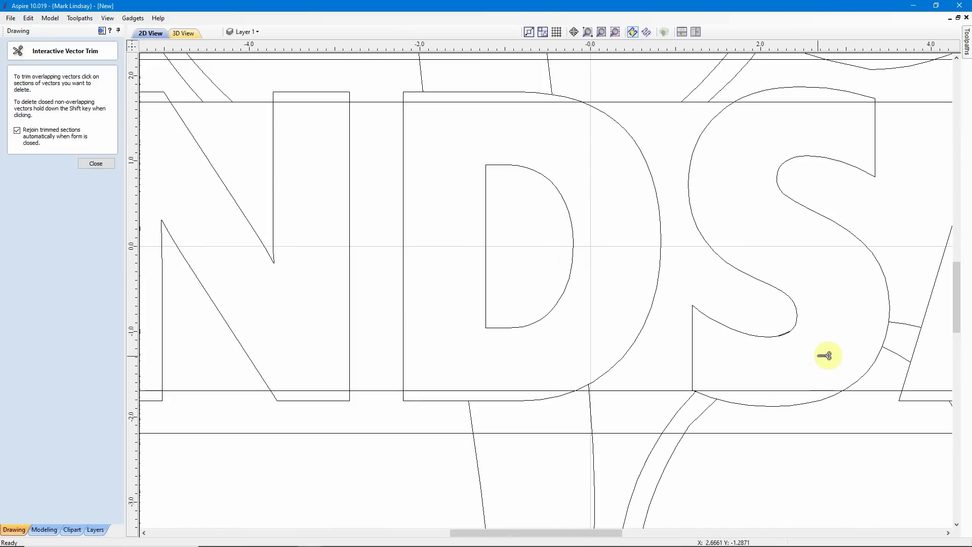
scroll(832, 348, "up", 6)
scroll(735, 330, "up", 4)
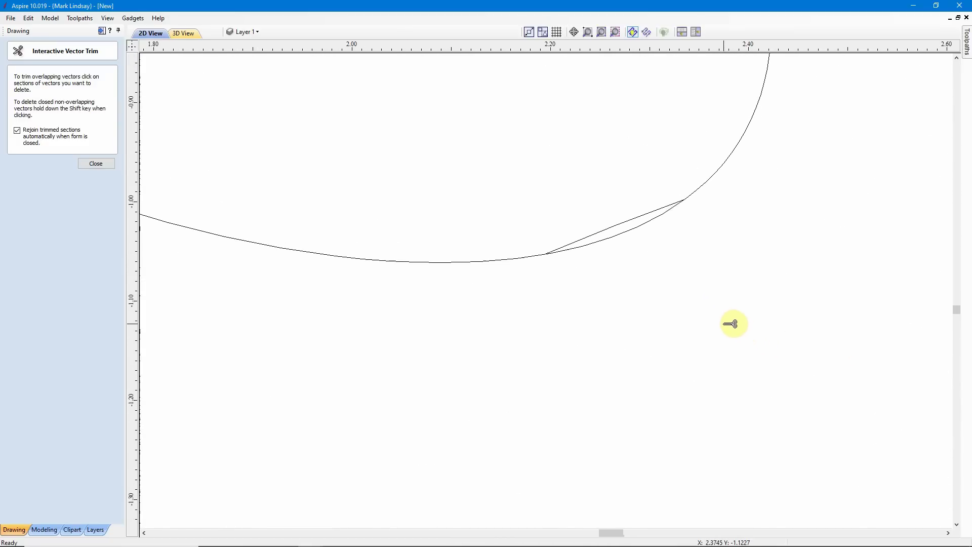
scroll(629, 225, "down", 5)
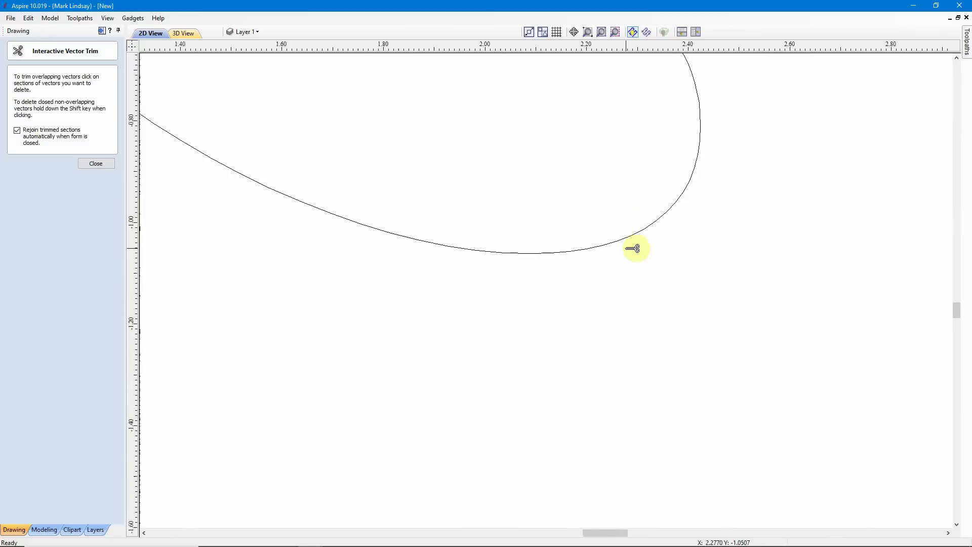
scroll(630, 241, "down", 1)
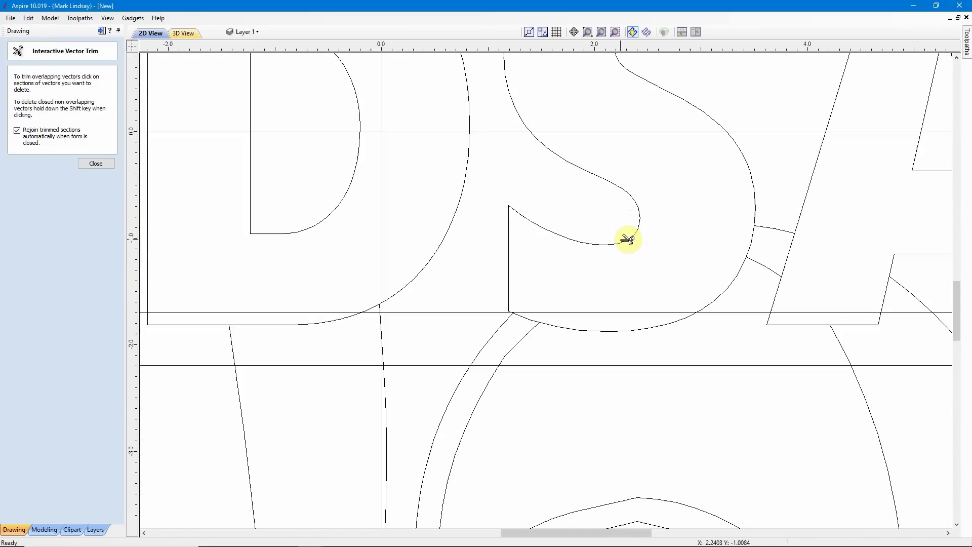
- Trim the initial's lower loop between the letters S and A and inside the A's bottom opening, back to the inner lower bar line
scroll(627, 239, "down", 1)
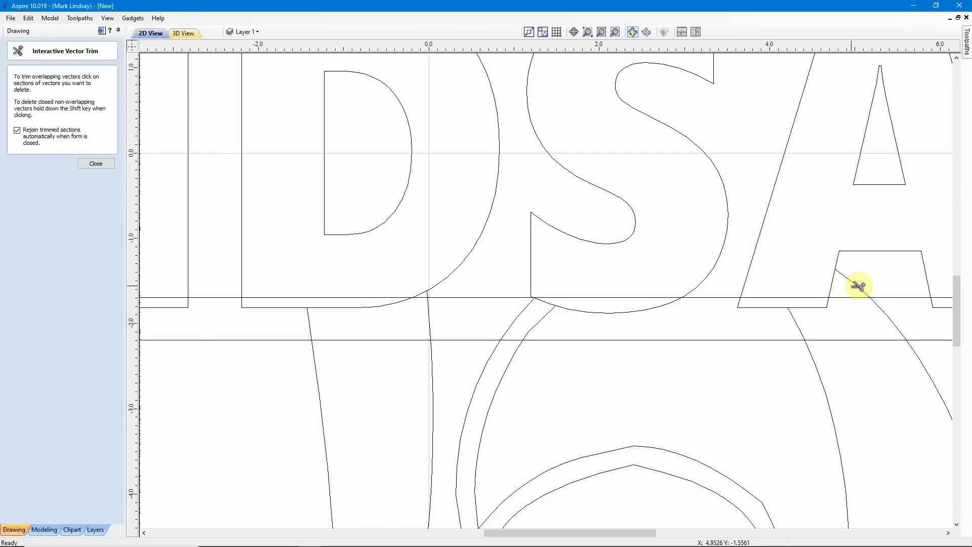
scroll(613, 252, "down", 5)
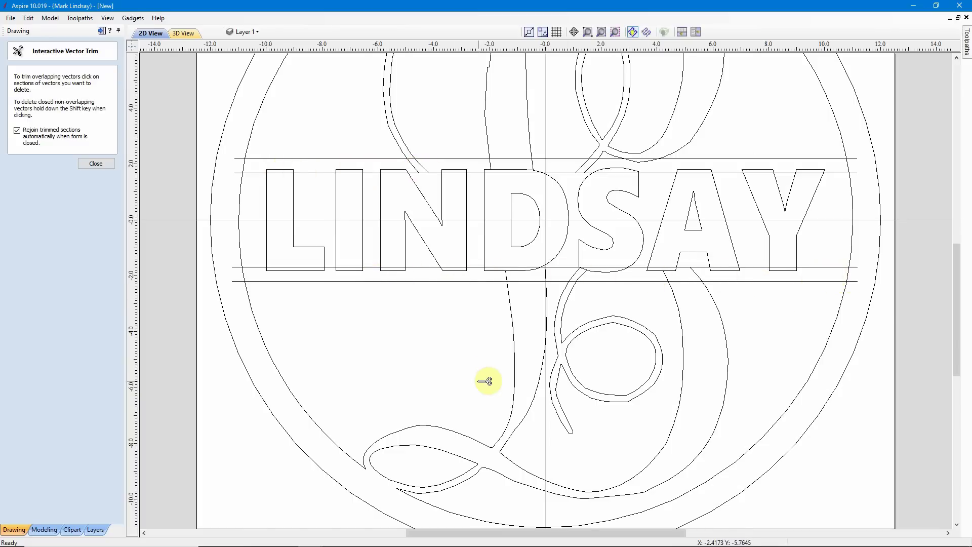
- Trim both edges of the initial's stem between the two lower bar lines, including the leftover piece against the letter D's bottom curve
scroll(540, 304, "up", 3)
scroll(539, 304, "up", 4)
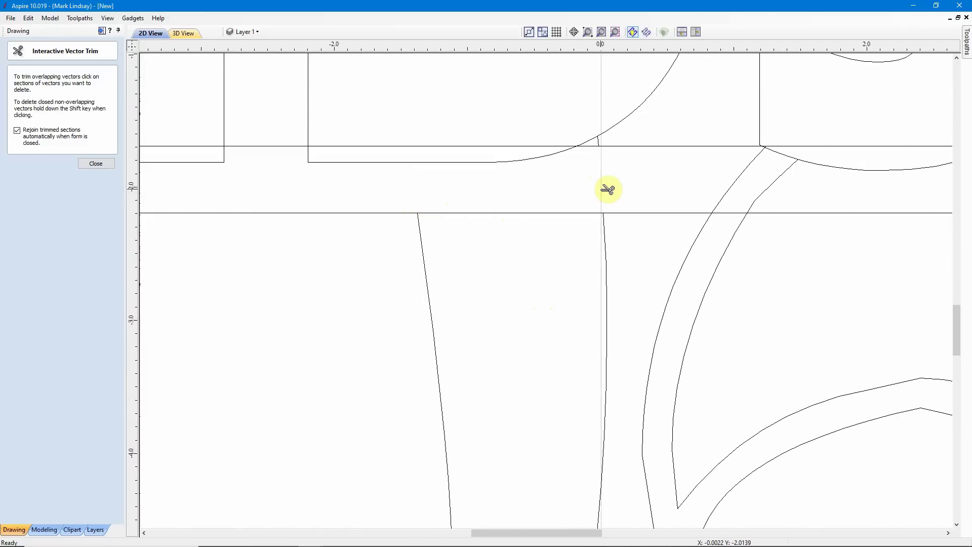
scroll(614, 137, "up", 3)
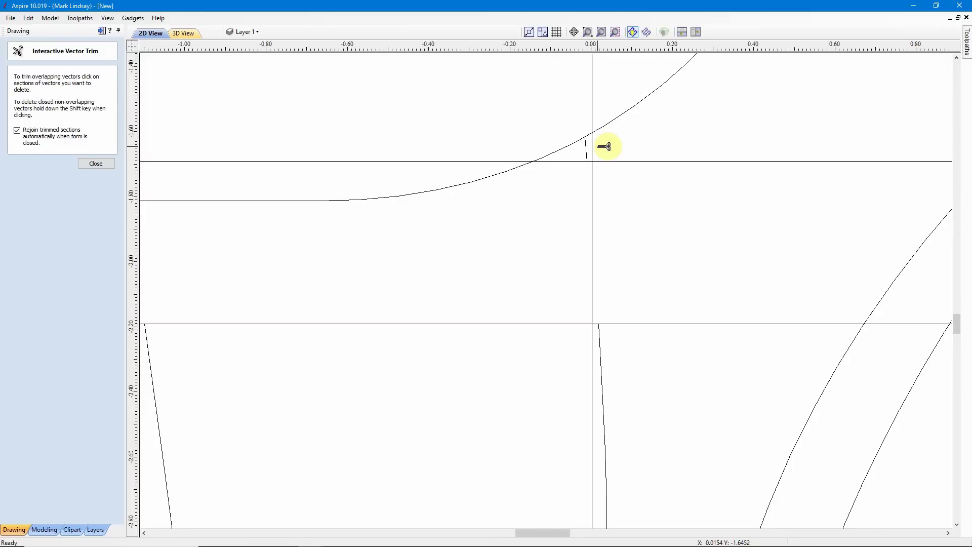
scroll(610, 146, "up", 4)
scroll(560, 167, "down", 7)
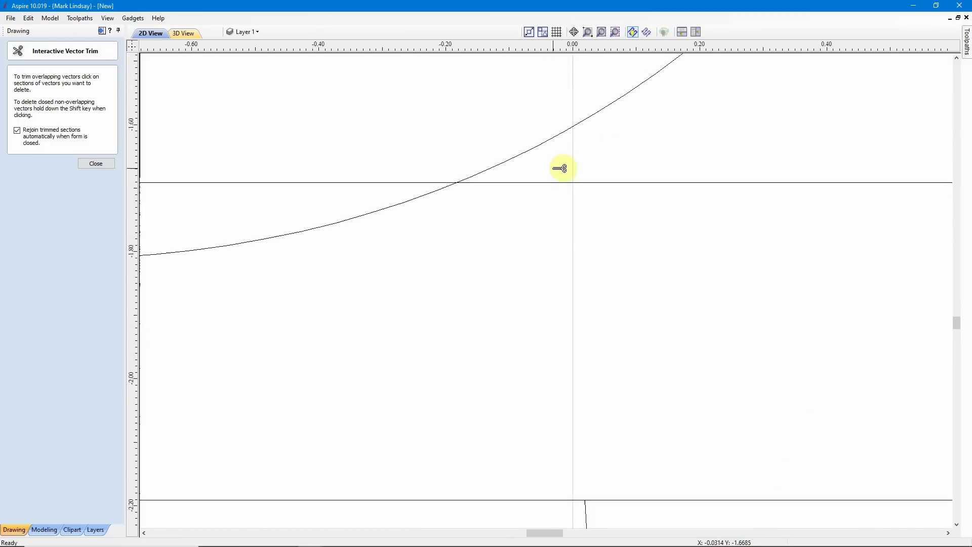
scroll(478, 219, "down", 1)
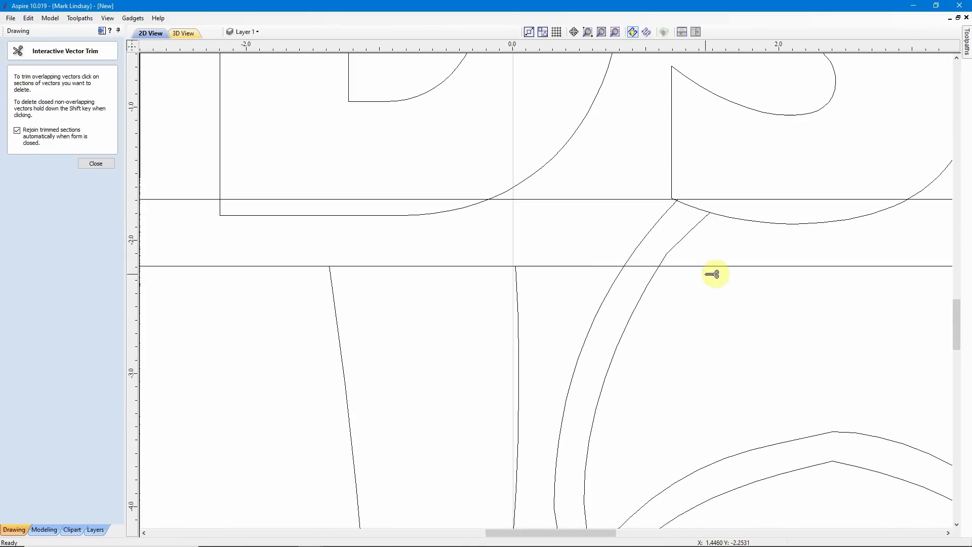
- Trim both edges of the initial's thin stroke between the lower bar lines beneath the letter S, including the tiny leftover piece at its outline
scroll(712, 233, "up", 4)
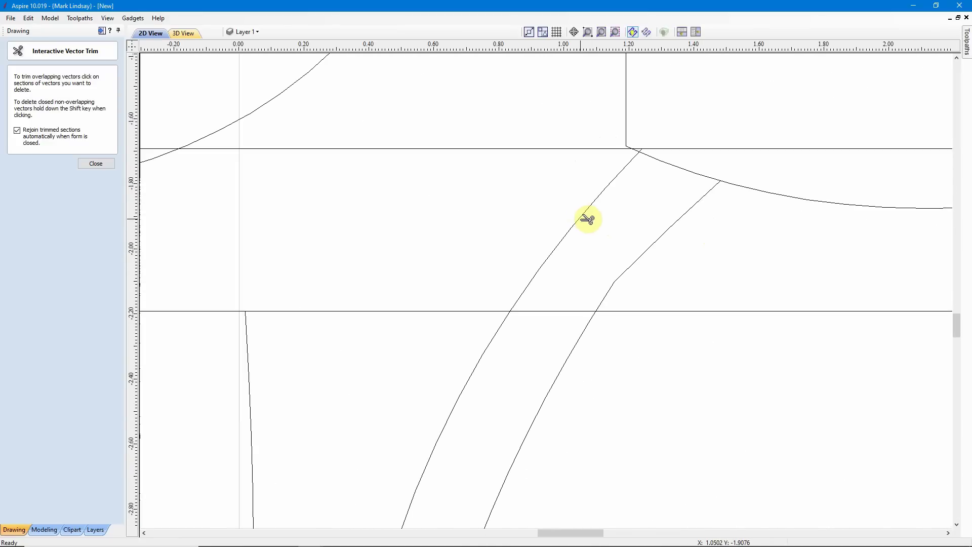
left_click(667, 233)
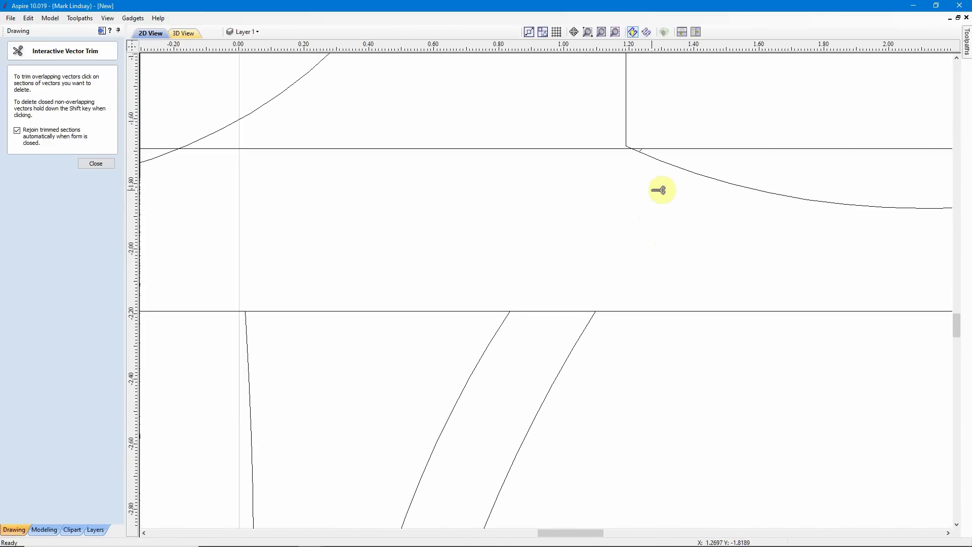
scroll(649, 139, "up", 1)
scroll(649, 139, "up", 5)
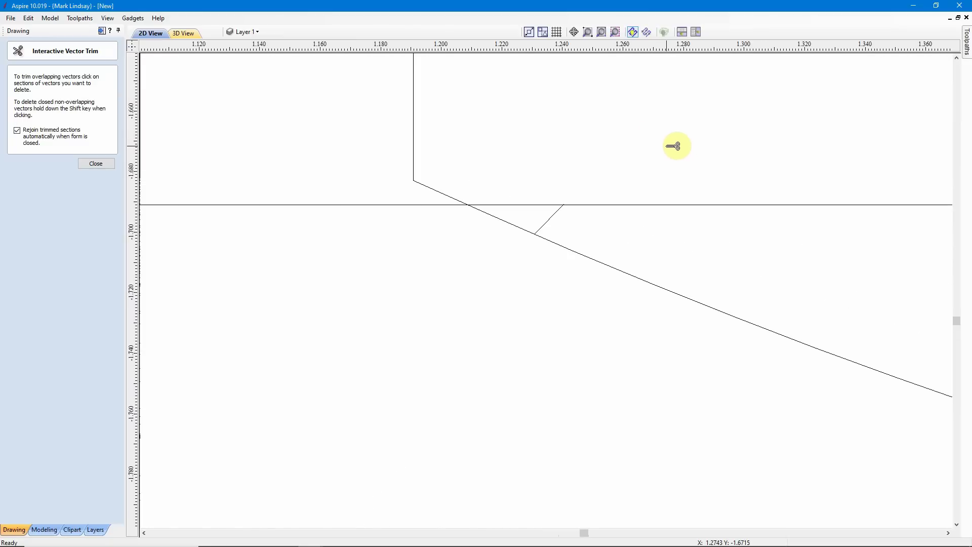
scroll(556, 221, "down", 6)
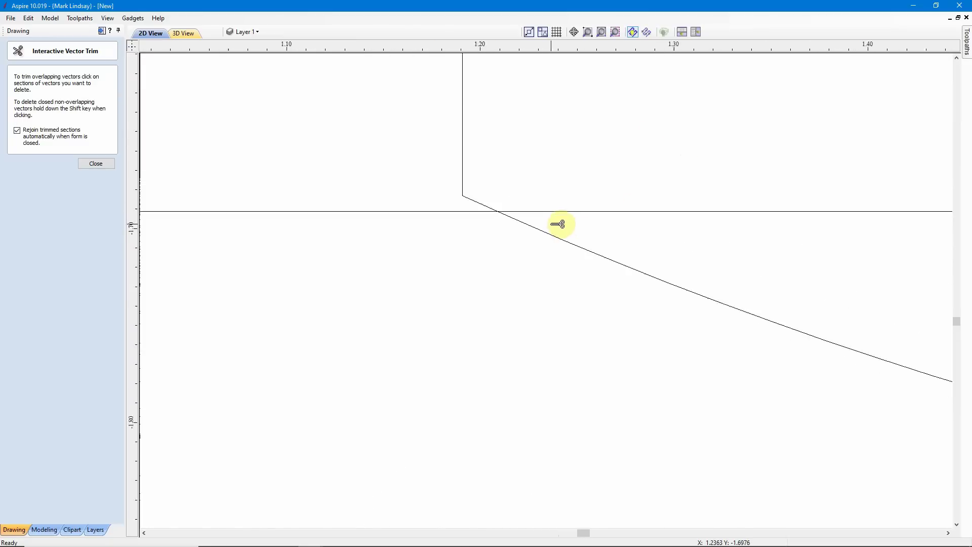
scroll(492, 246, "down", 3)
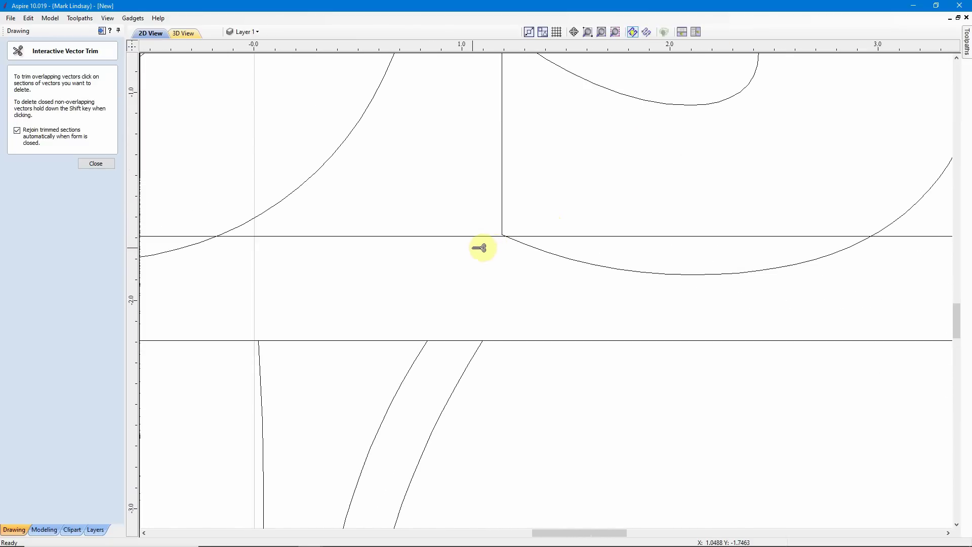
- Trim both edges of the initial's lower loop between the two lower bar lines beneath the letter A
scroll(475, 249, "down", 1)
scroll(740, 263, "up", 4)
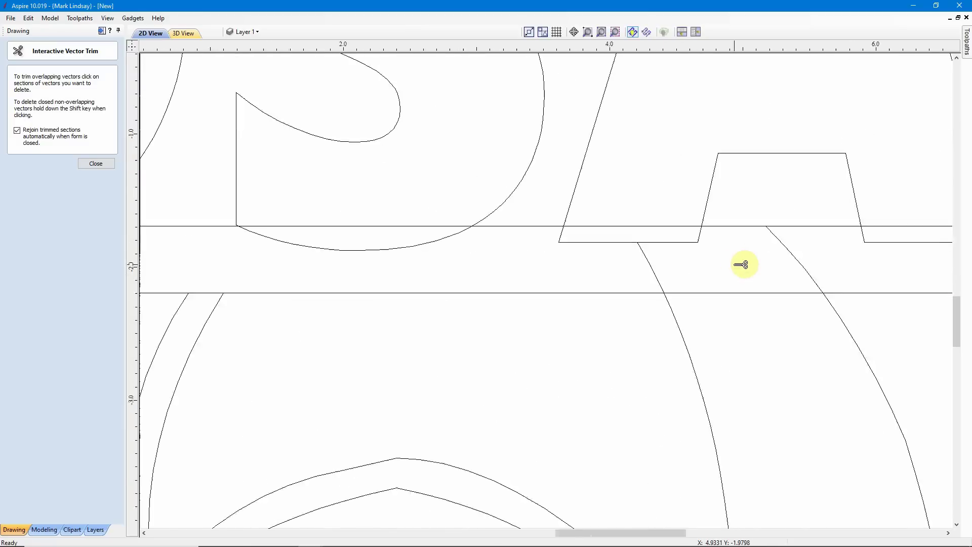
left_click(552, 289)
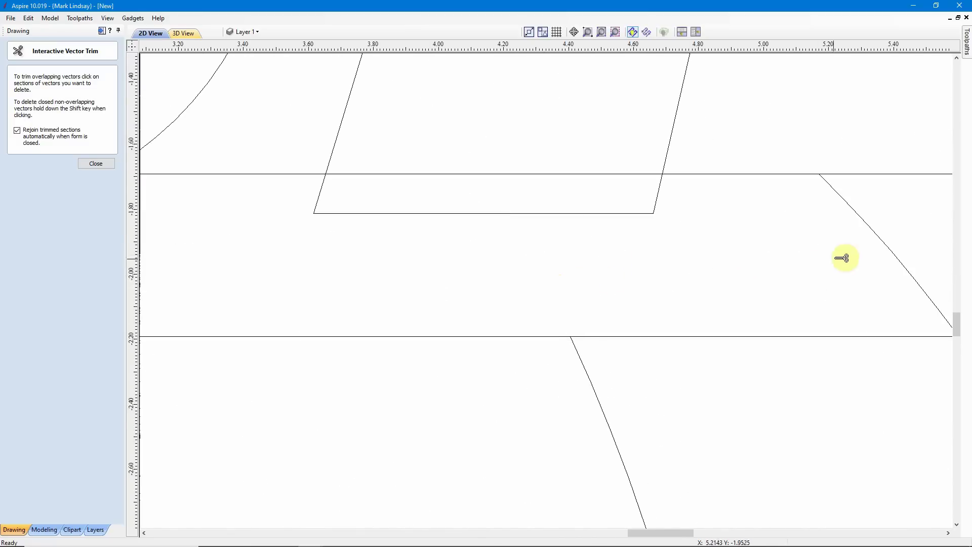
left_click(881, 235)
scroll(549, 280, "down", 5)
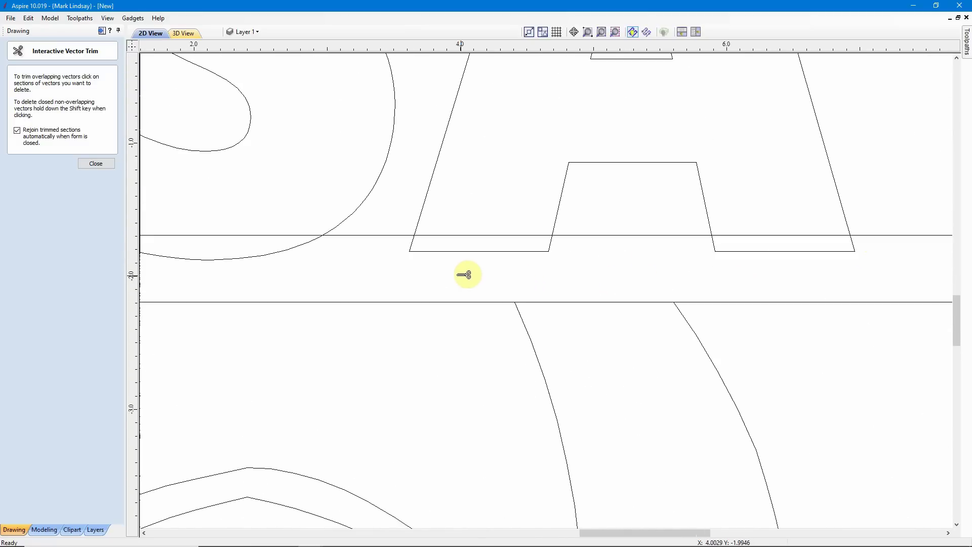
- Trim the initial's right loop and thin stroke above the letter S and its stem above the D between the upper bar lines
scroll(623, 288, "down", 3)
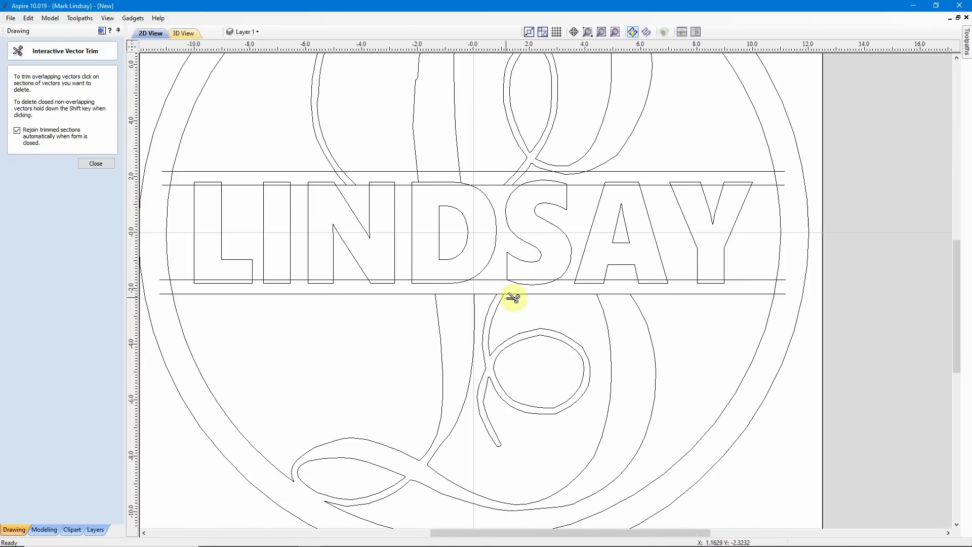
scroll(527, 159, "up", 4)
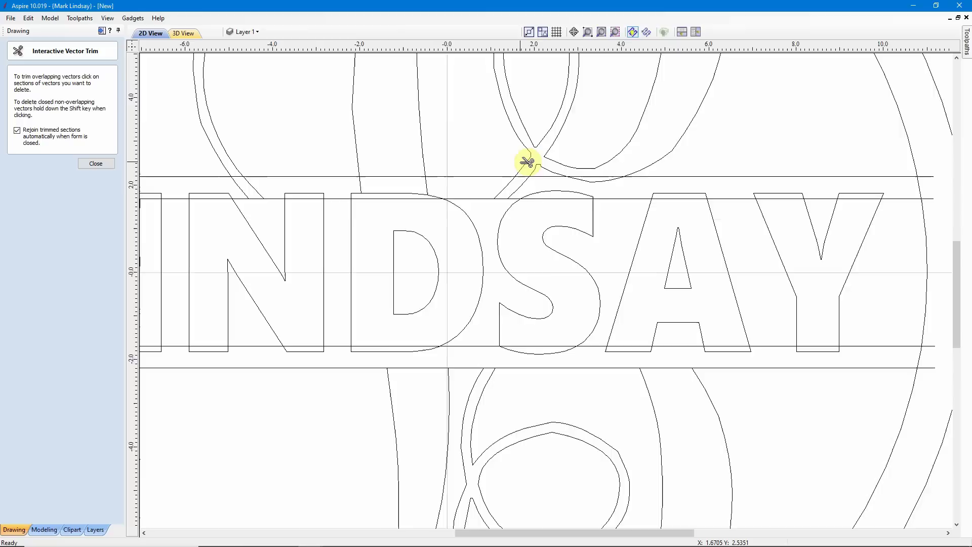
scroll(578, 163, "up", 1)
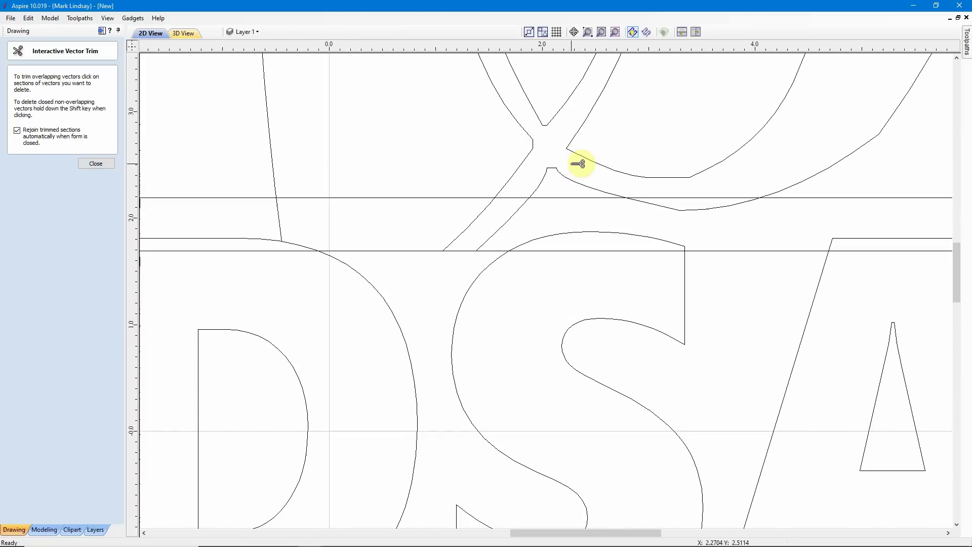
left_click(715, 212)
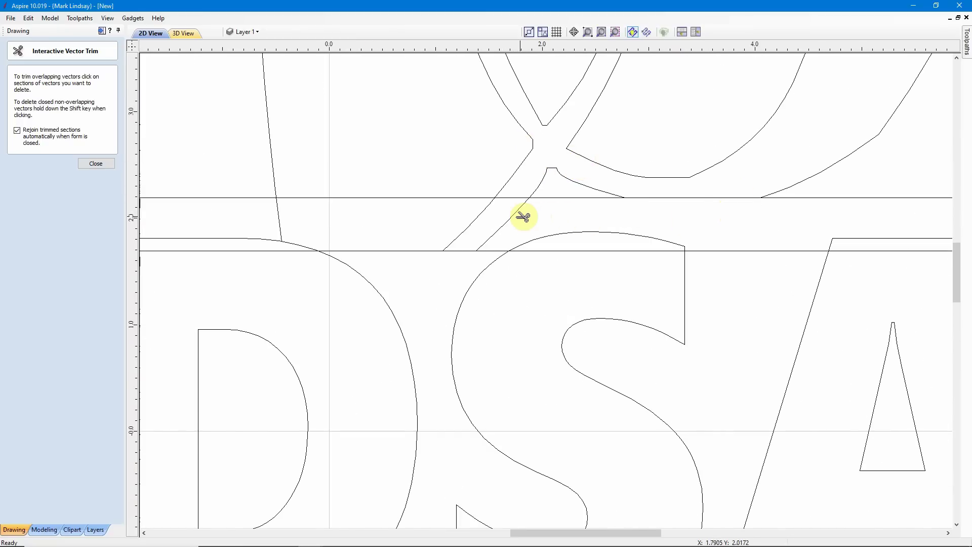
left_click(476, 223)
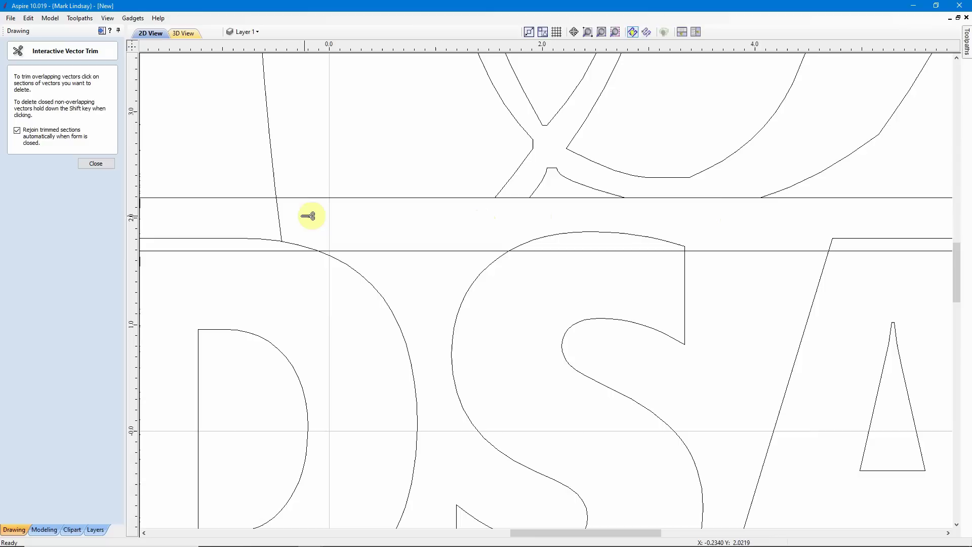
left_click(280, 213)
scroll(684, 250, "down", 3)
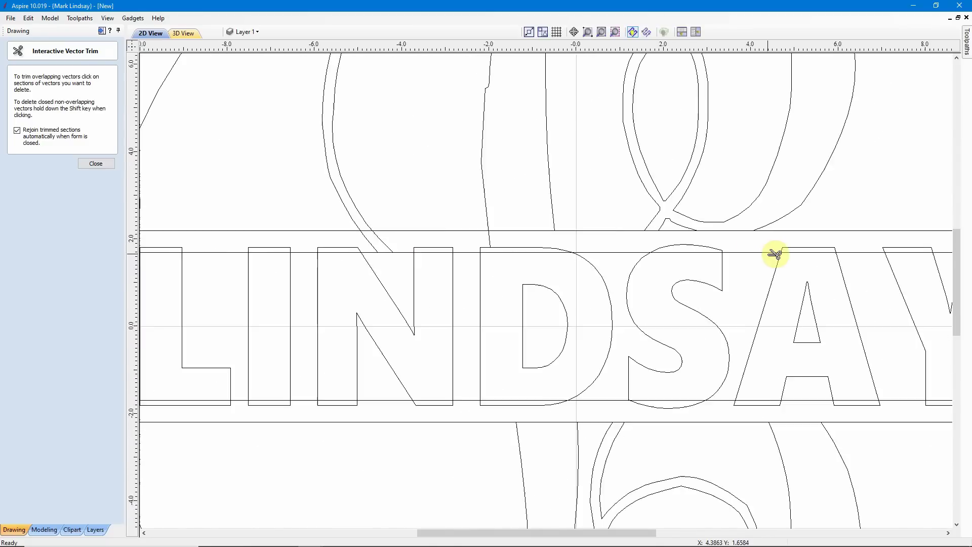
- Trim both edges of the initial's left thin stroke between the two upper bar lines above the letter N
scroll(467, 276, "up", 3)
scroll(472, 244, "up", 1)
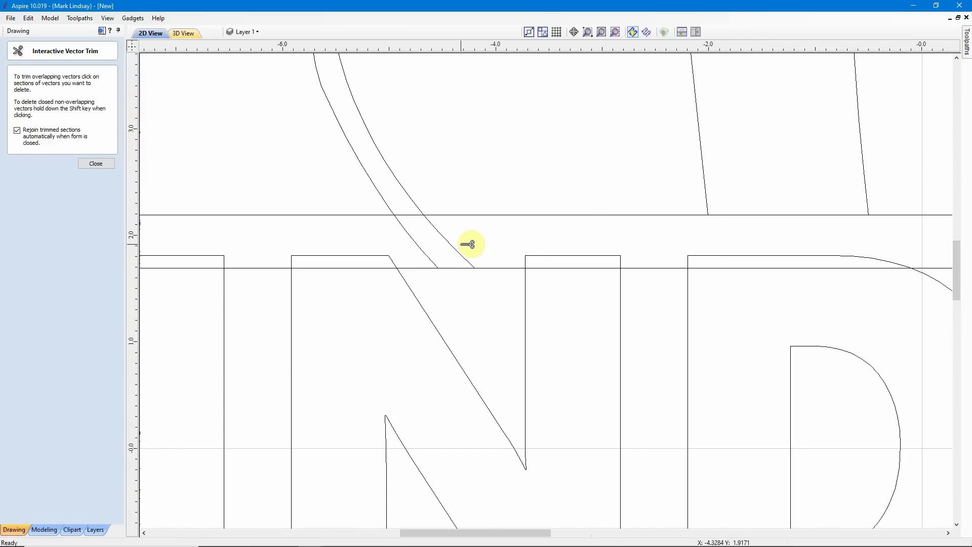
left_click(452, 246)
left_click(423, 249)
scroll(544, 245, "down", 4)
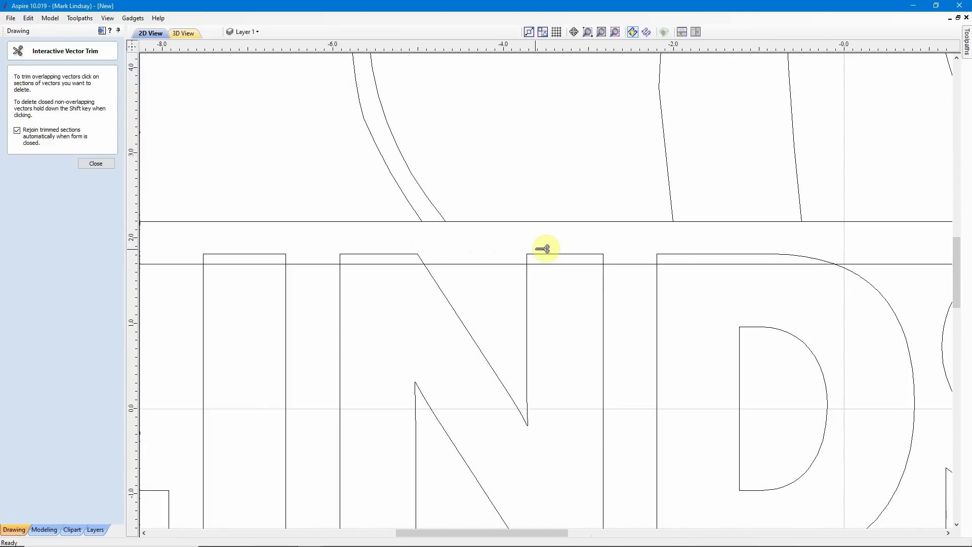
- Trim the left bar line ends outside the inner ring circle and that circle's segments between the paired upper and lower bar lines
scroll(471, 242, "down", 3)
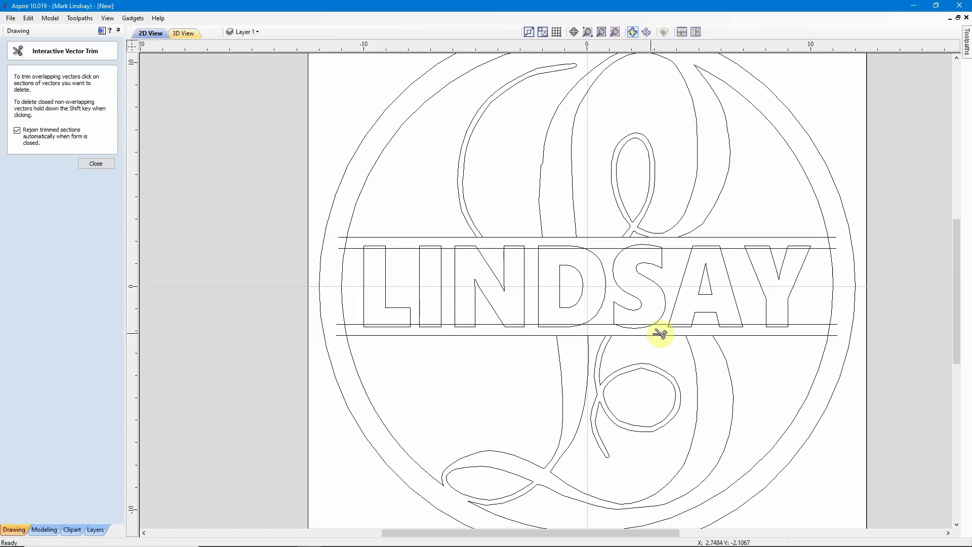
scroll(333, 243, "up", 4)
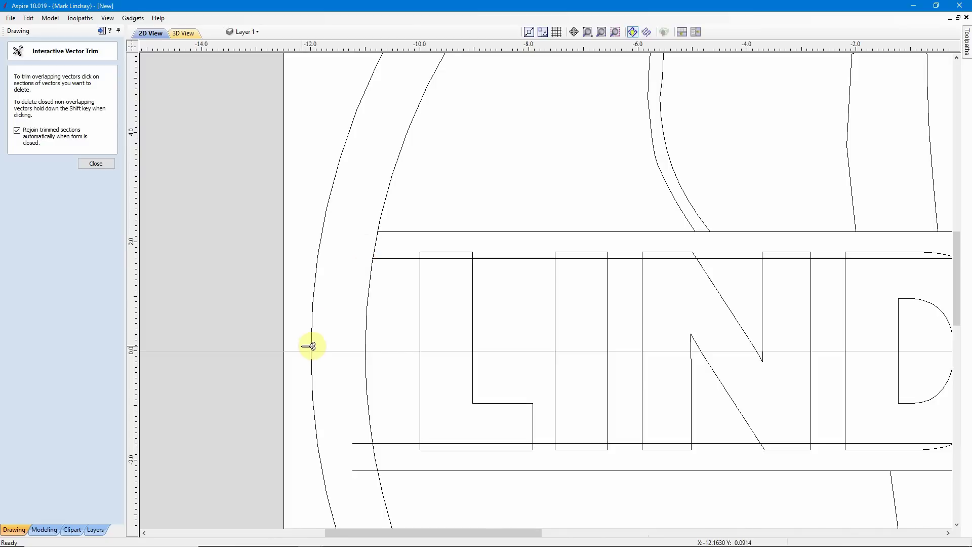
left_click(379, 245)
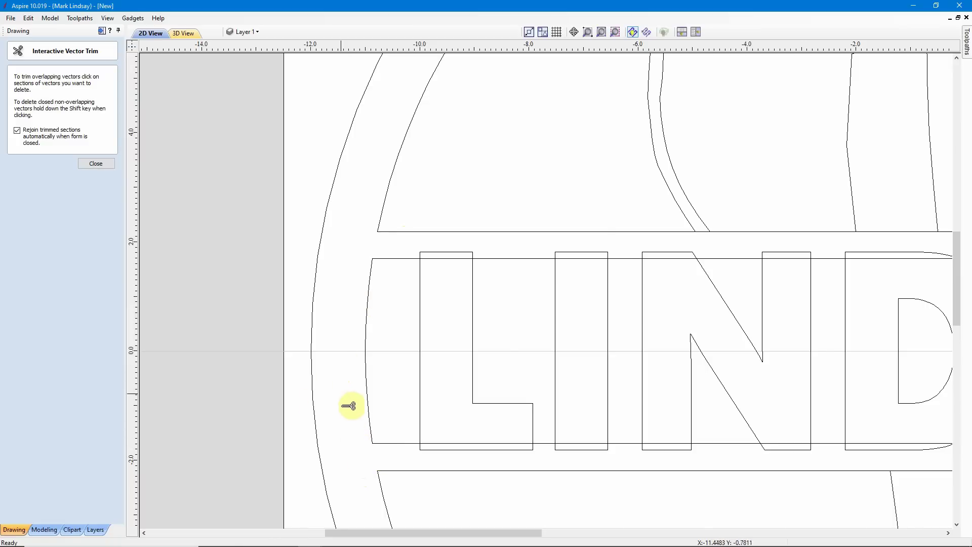
scroll(347, 403, "down", 5)
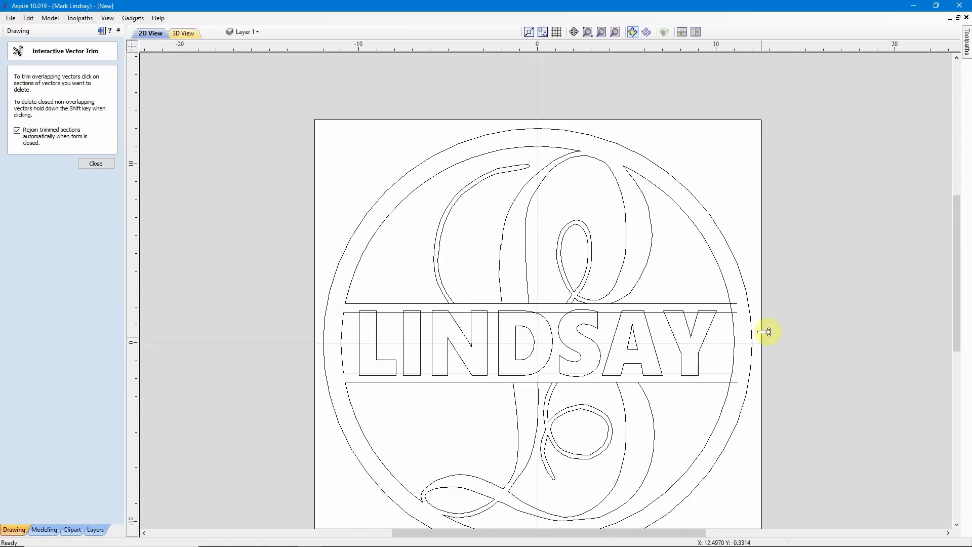
- Trim the right bar line ends past the inner ring circle and that circle's segments between each pair of bar lines
scroll(764, 331, "up", 4)
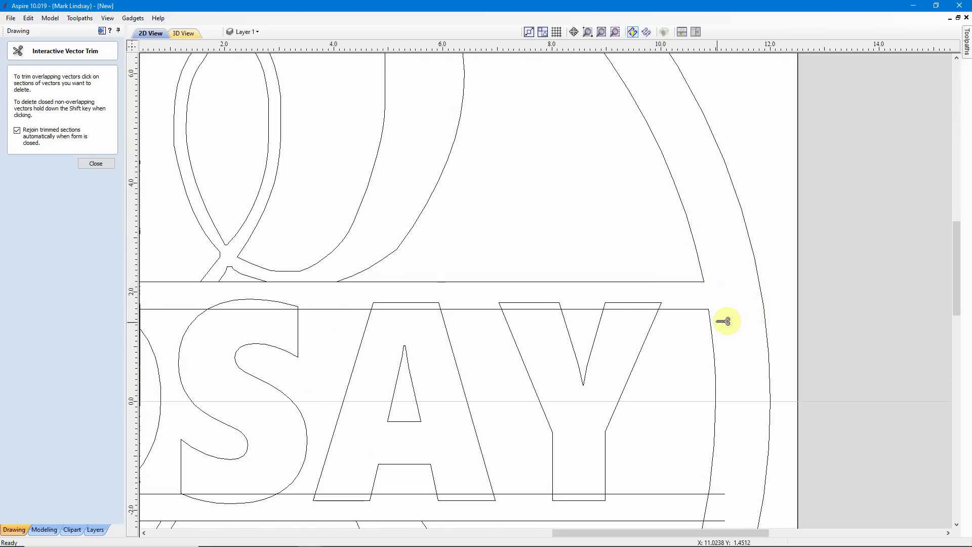
scroll(723, 329, "down", 4)
scroll(718, 405, "up", 4)
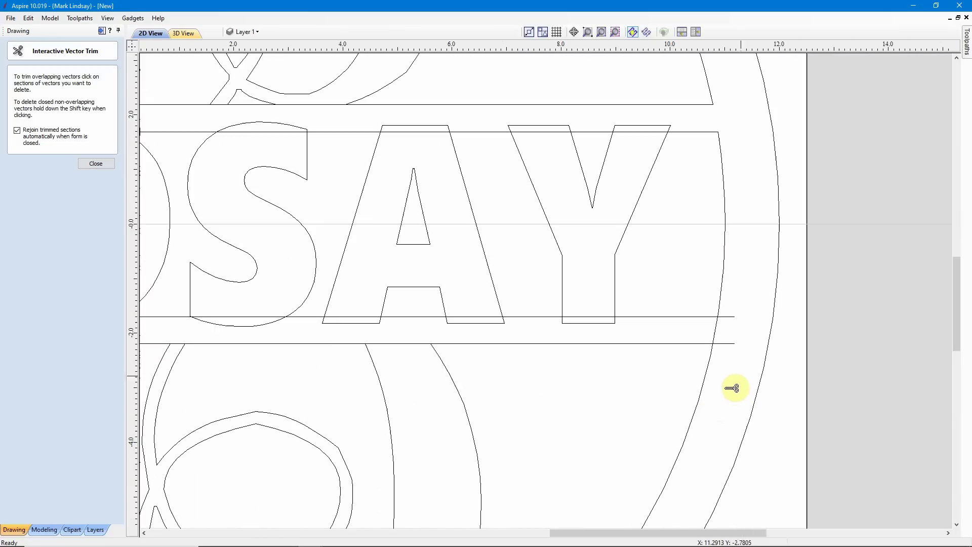
left_click(728, 343)
left_click(732, 317)
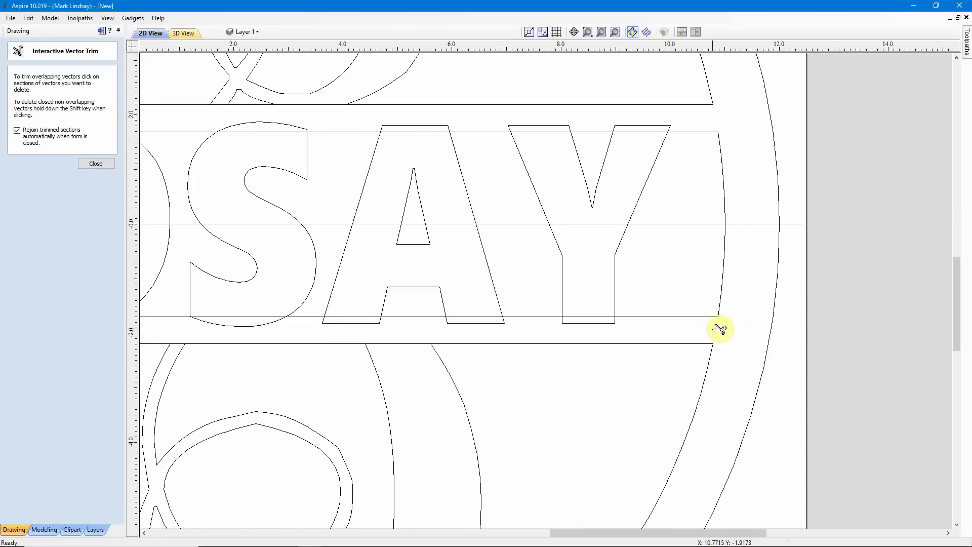
scroll(728, 323, "down", 3)
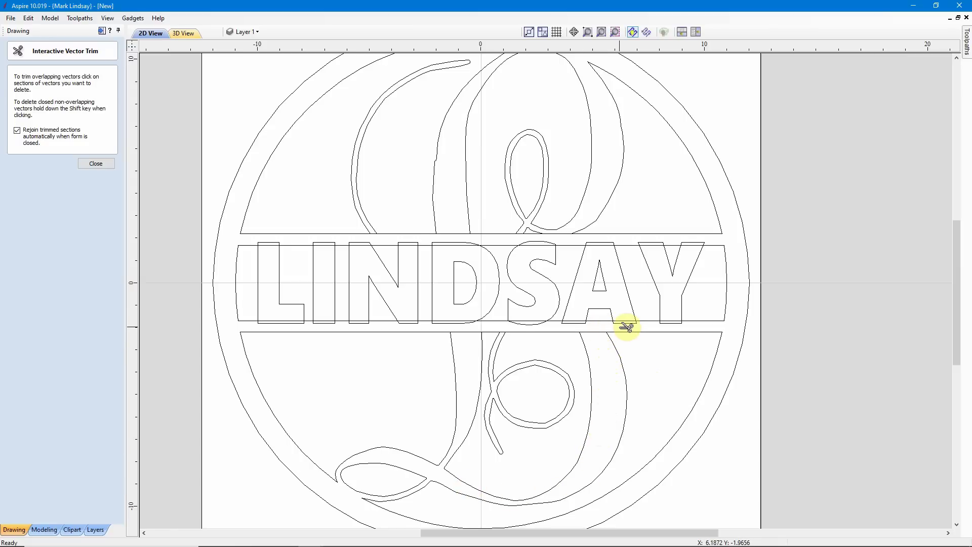
- Trim the outer lower bar line where it crosses inside the initial's right loop, stem and thin stroke
scroll(605, 349, "up", 3)
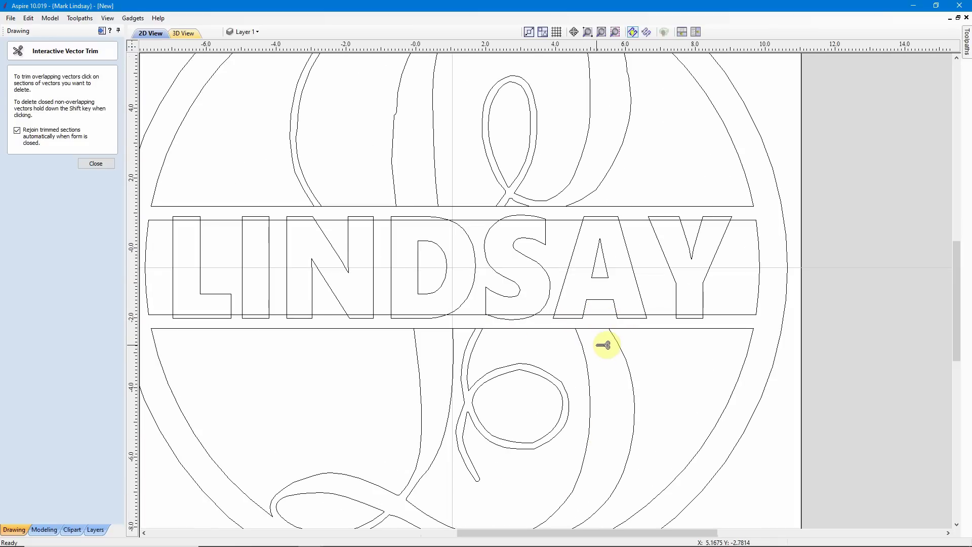
left_click(600, 314)
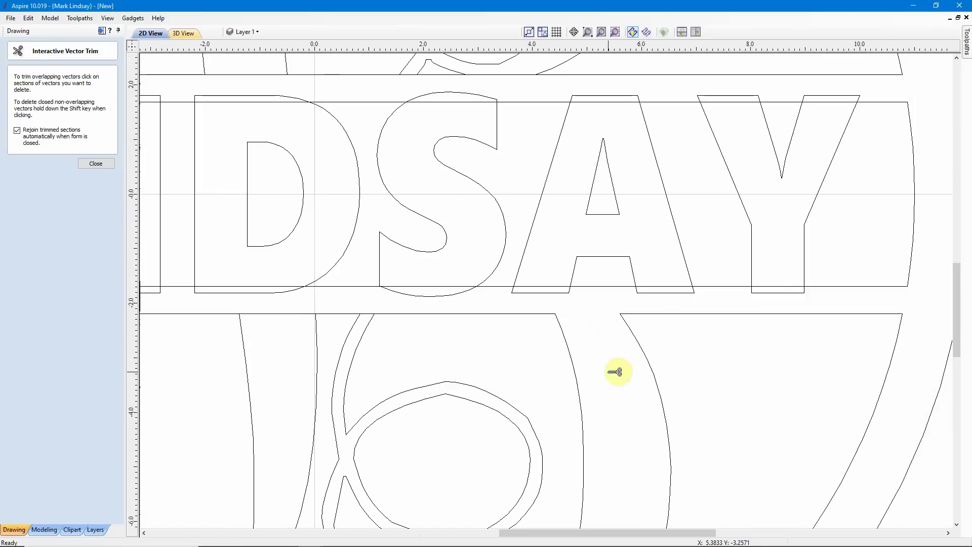
left_click(287, 314)
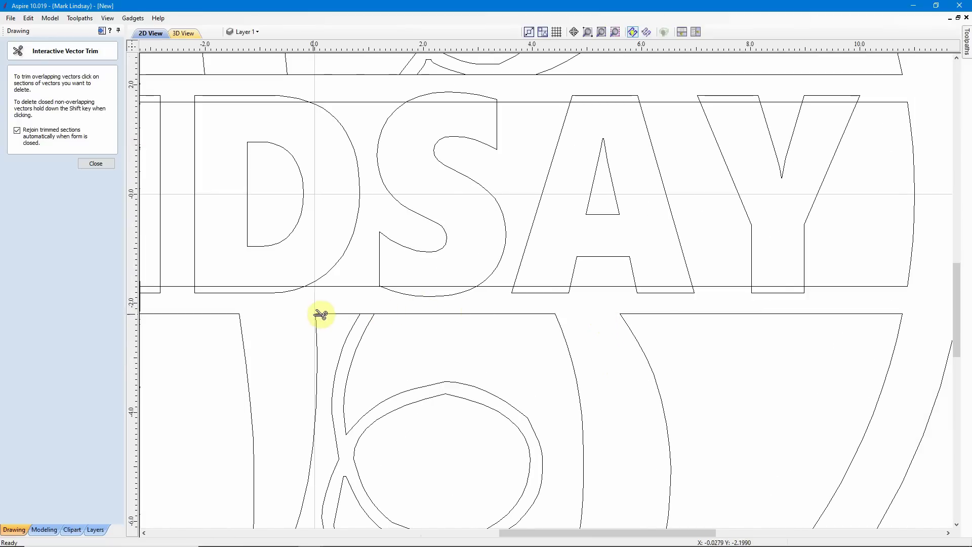
scroll(355, 311, "up", 3)
left_click(405, 317)
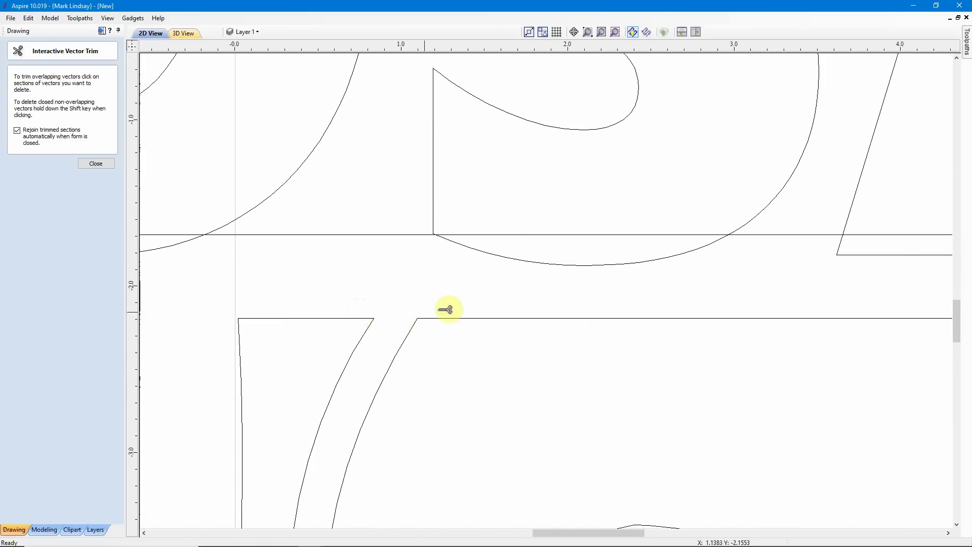
scroll(495, 299, "down", 5)
scroll(503, 299, "down", 1)
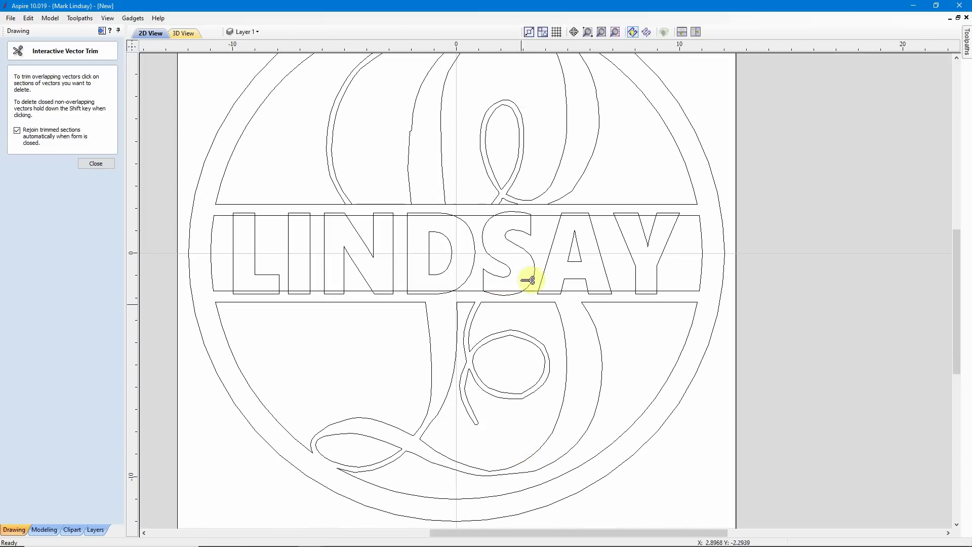
- Trim the outer upper bar line where it crosses inside the initial's right loop, both thin strokes and stem
scroll(533, 189, "up", 4)
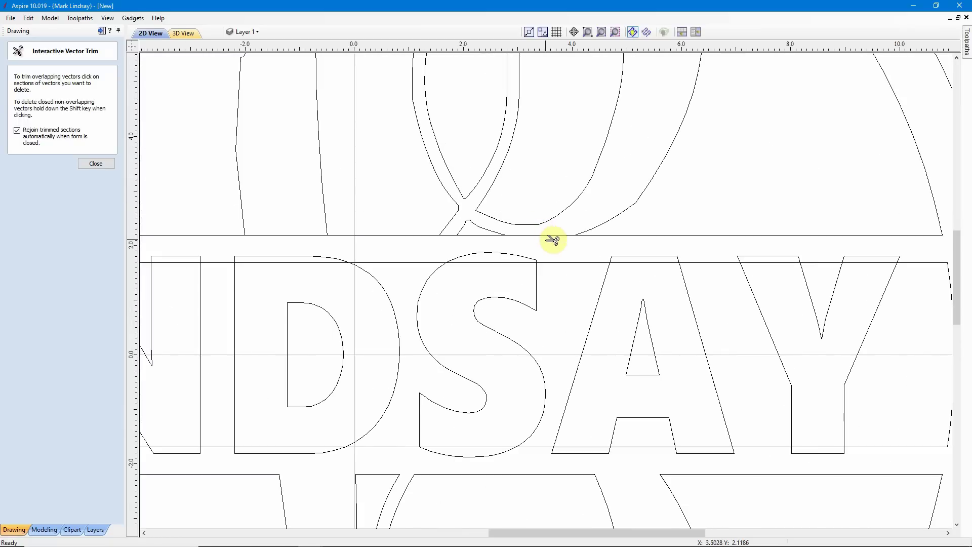
scroll(439, 243, "up", 3)
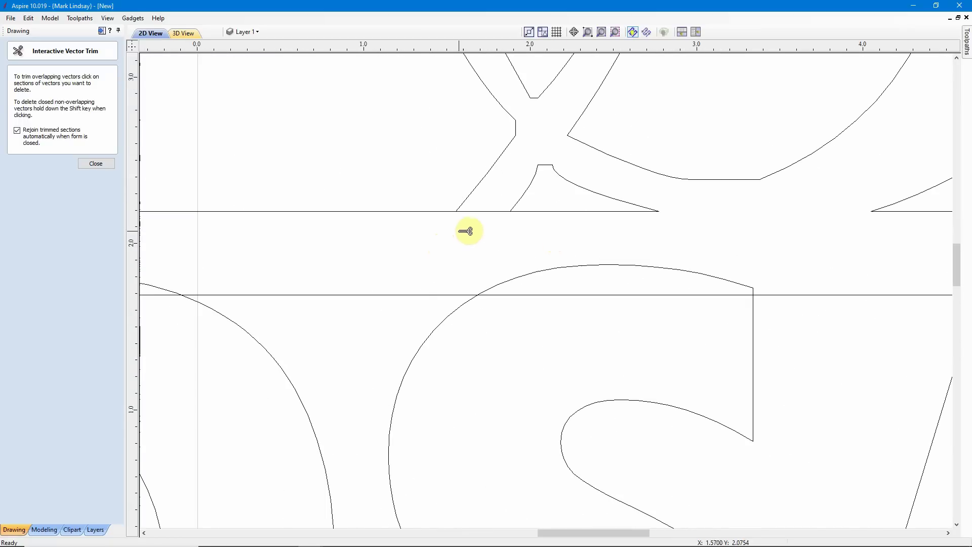
scroll(482, 215, "down", 3)
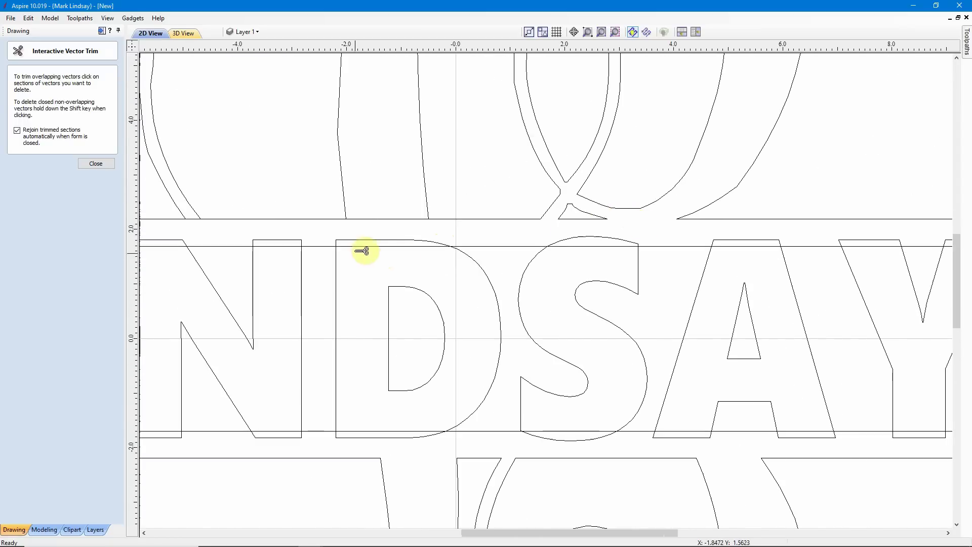
scroll(449, 226, "down", 3)
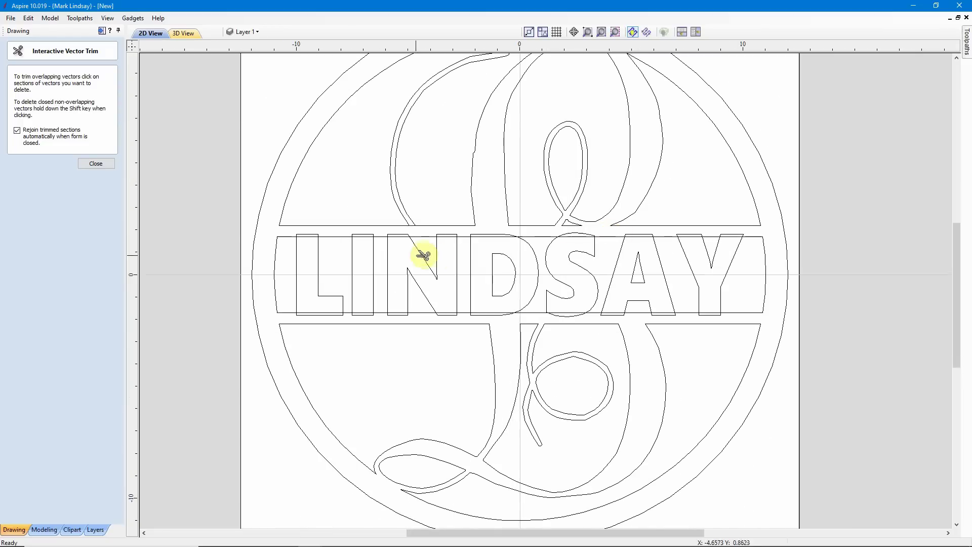
scroll(404, 230, "up", 4)
scroll(441, 225, "up", 2)
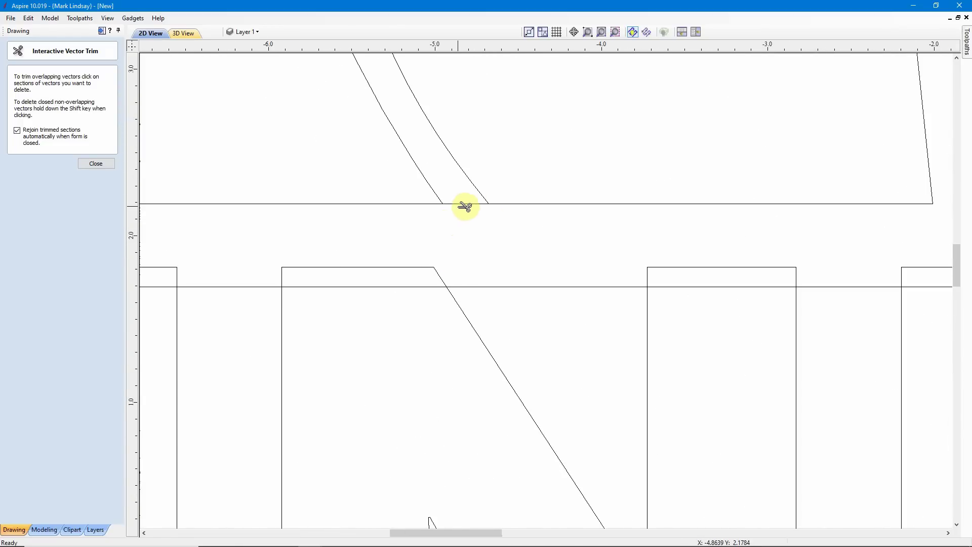
scroll(462, 223, "down", 5)
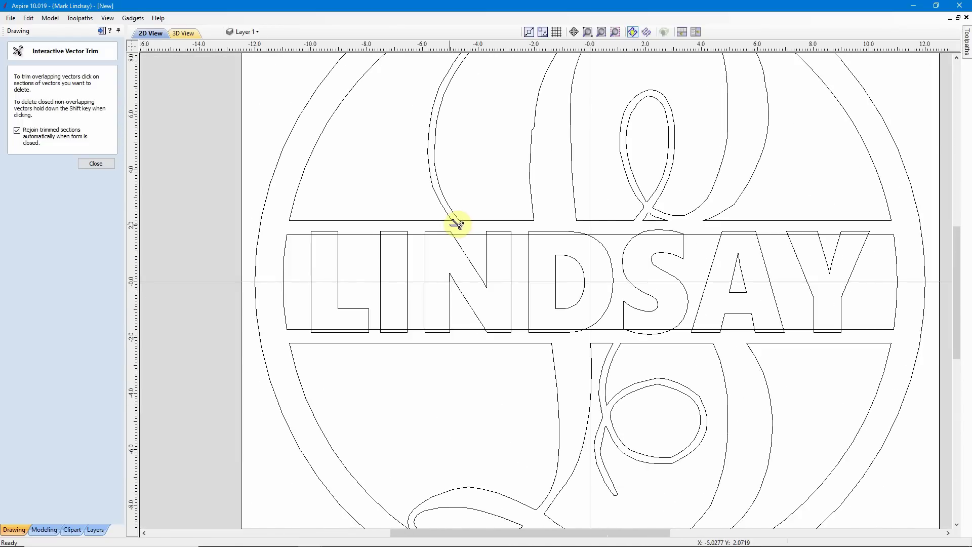
scroll(456, 224, "down", 2)
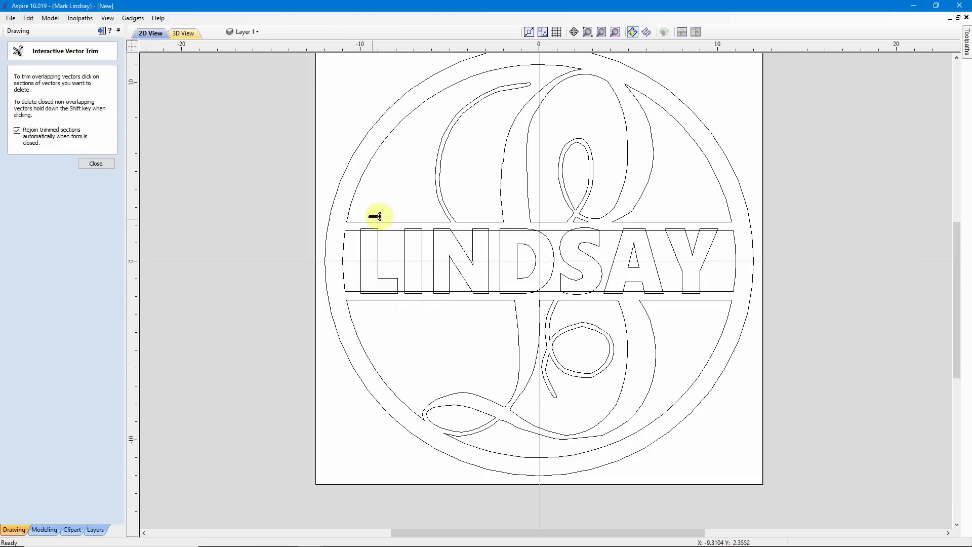
- Trim the tops of the letters L and I above the inner upper bar line, plus the bar line segments inside them
scroll(369, 254, "up", 2)
scroll(374, 202, "up", 4)
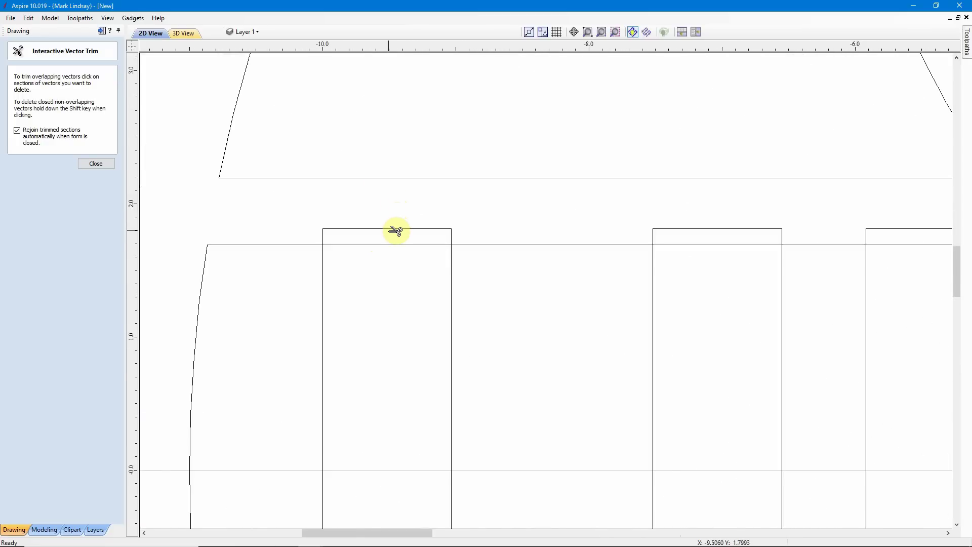
left_click(395, 230)
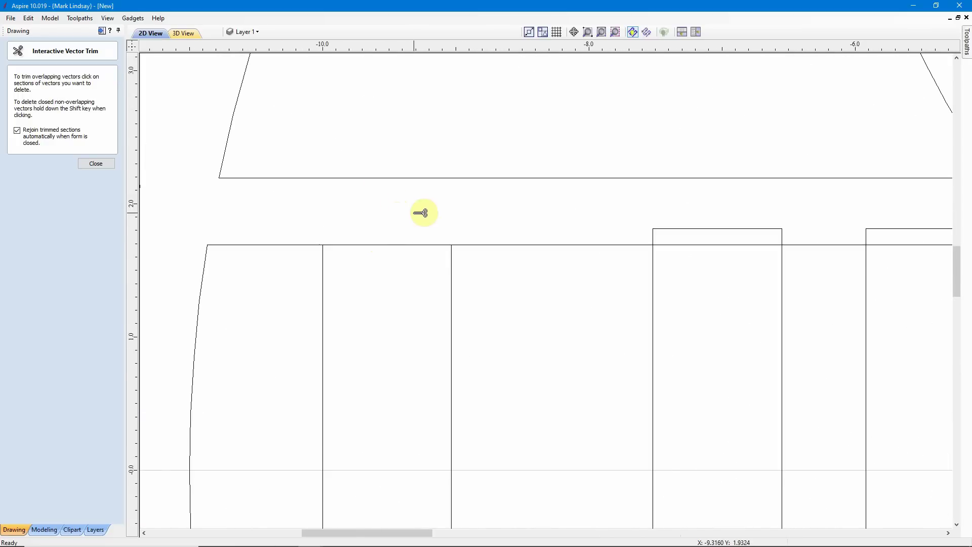
left_click(395, 246)
scroll(582, 256, "down", 2)
scroll(619, 265, "up", 2)
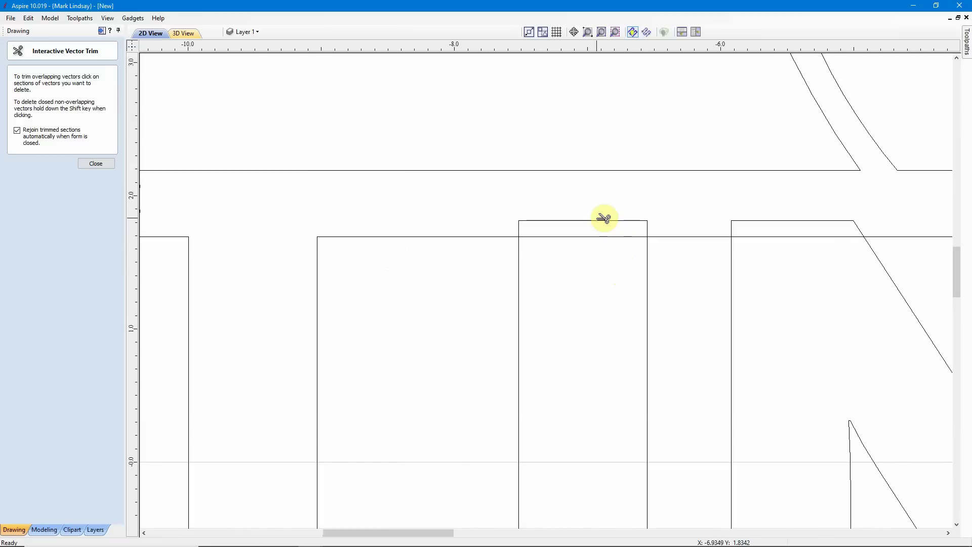
left_click(594, 237)
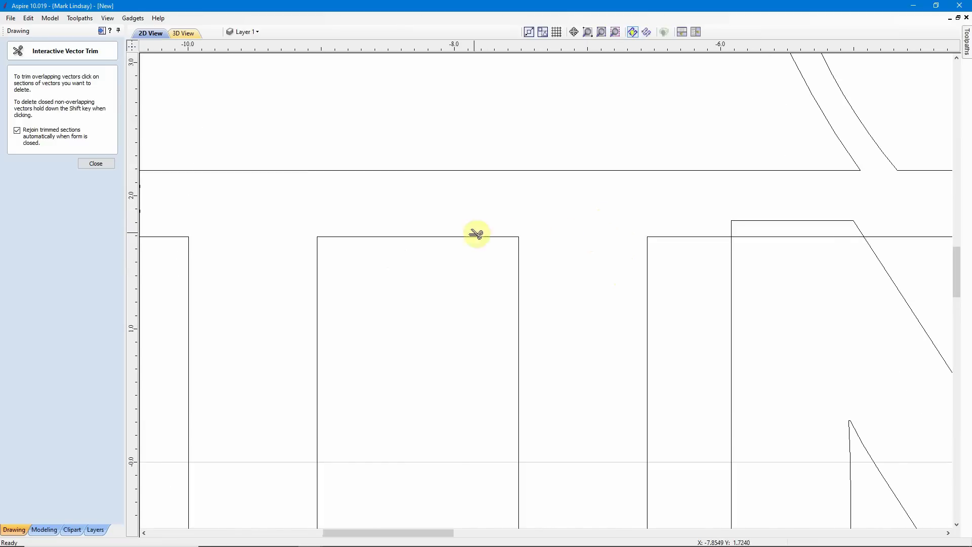
- Trim both tops of the letter N above the inner upper bar line, plus the bar line segments inside the letter
scroll(477, 230, "down", 4)
scroll(593, 258, "up", 3)
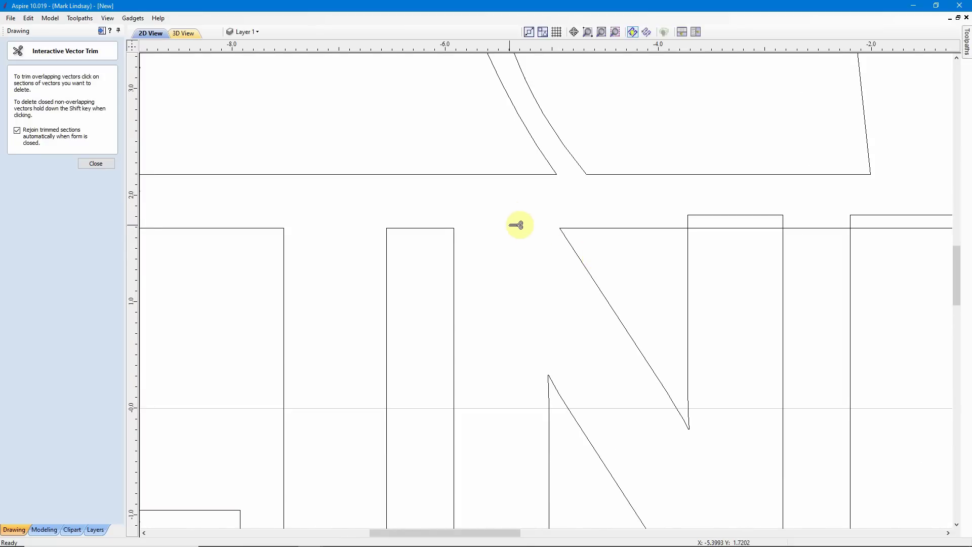
left_click(741, 217)
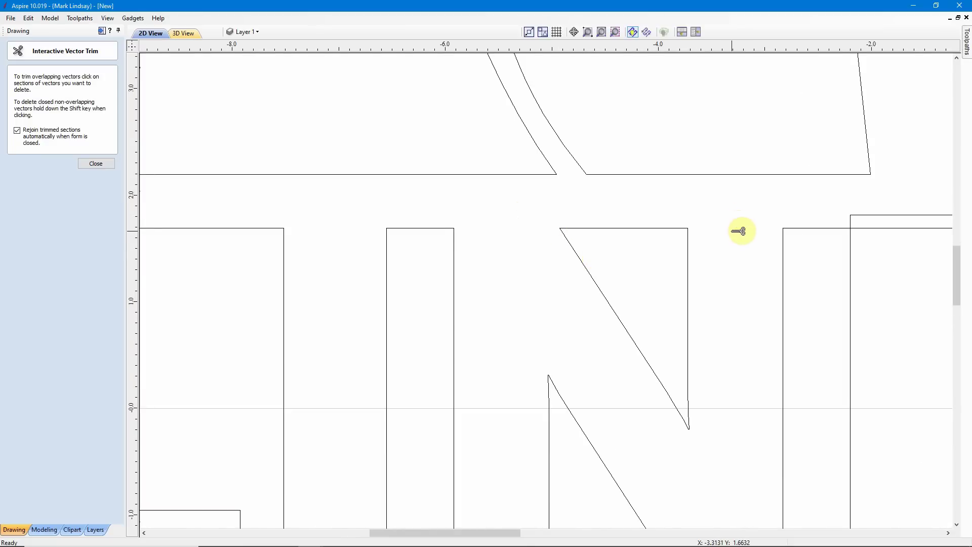
- Trim the top of the letter D above the inner upper bar line, plus the bar line segment inside the letter
scroll(374, 239, "down", 5)
scroll(608, 254, "up", 4)
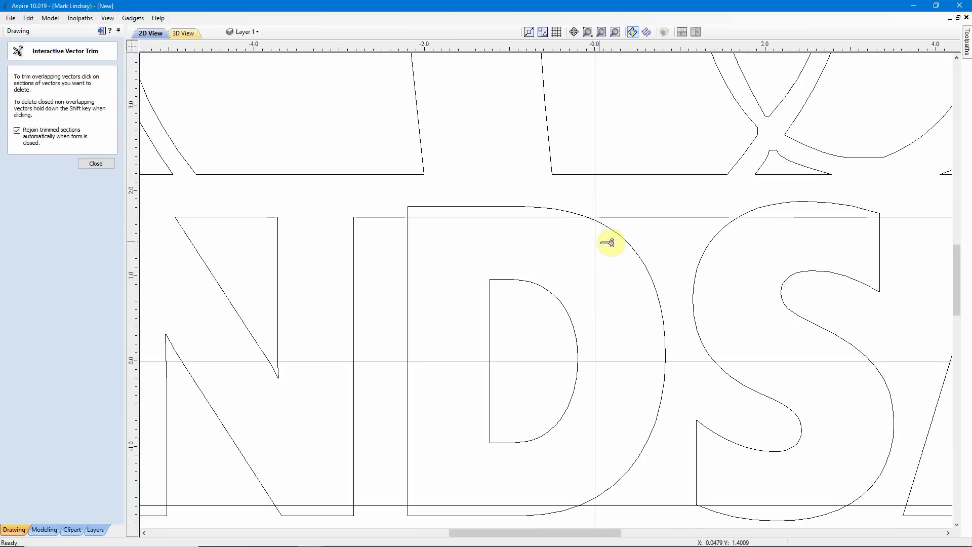
scroll(516, 249, "up", 1)
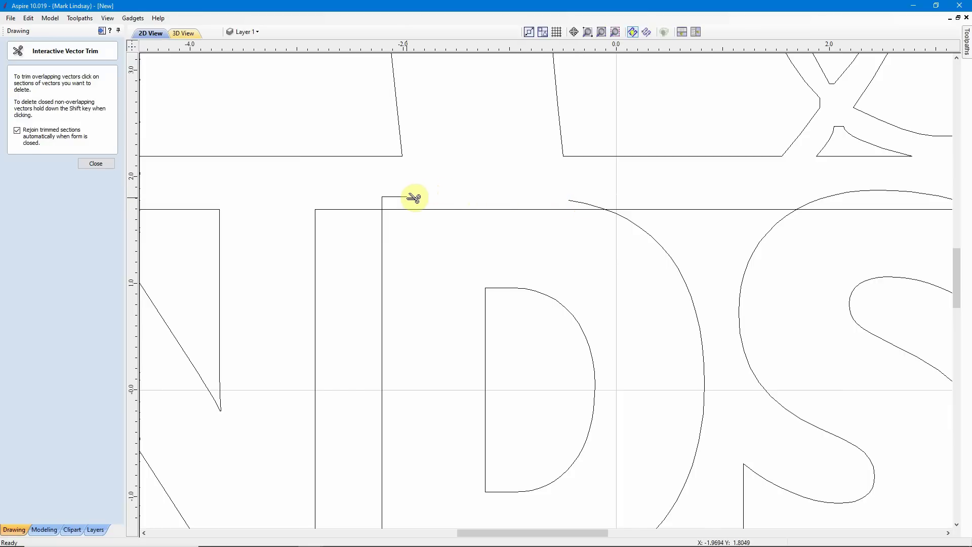
scroll(413, 212, "up", 4)
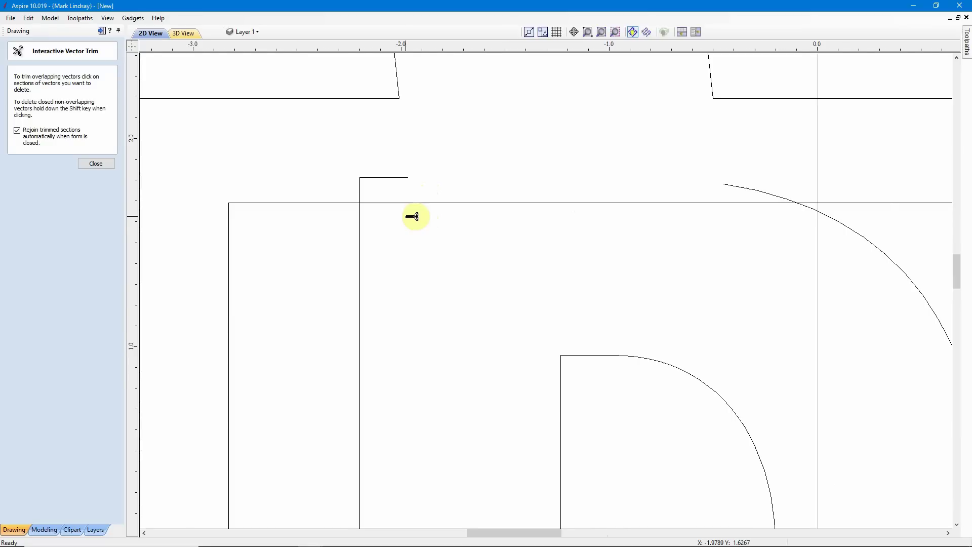
scroll(369, 168, "down", 3)
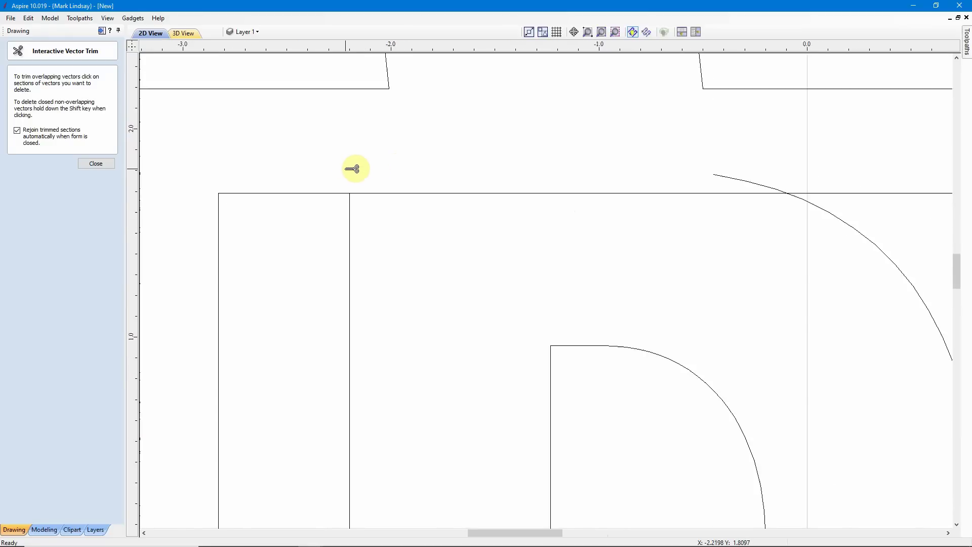
scroll(643, 168, "up", 5)
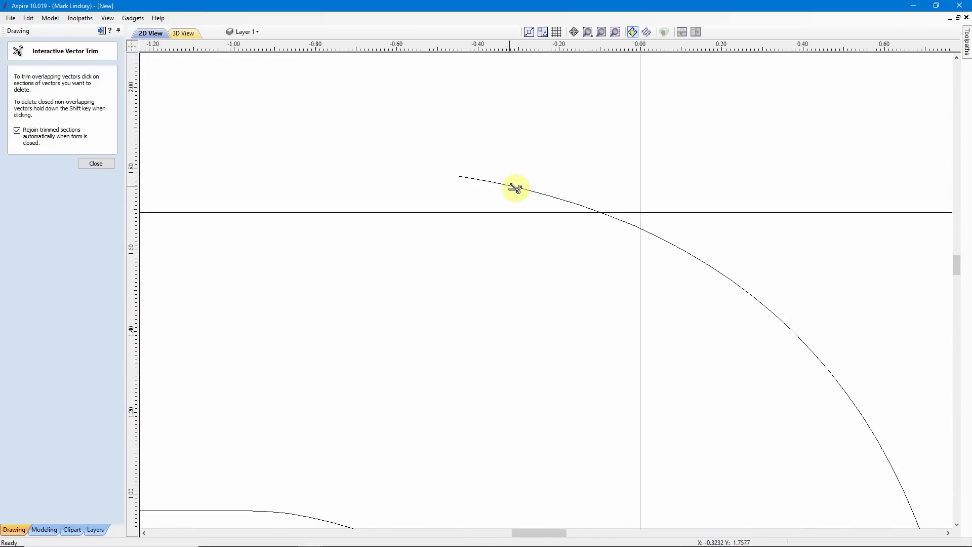
left_click(517, 189)
scroll(517, 190, "down", 4)
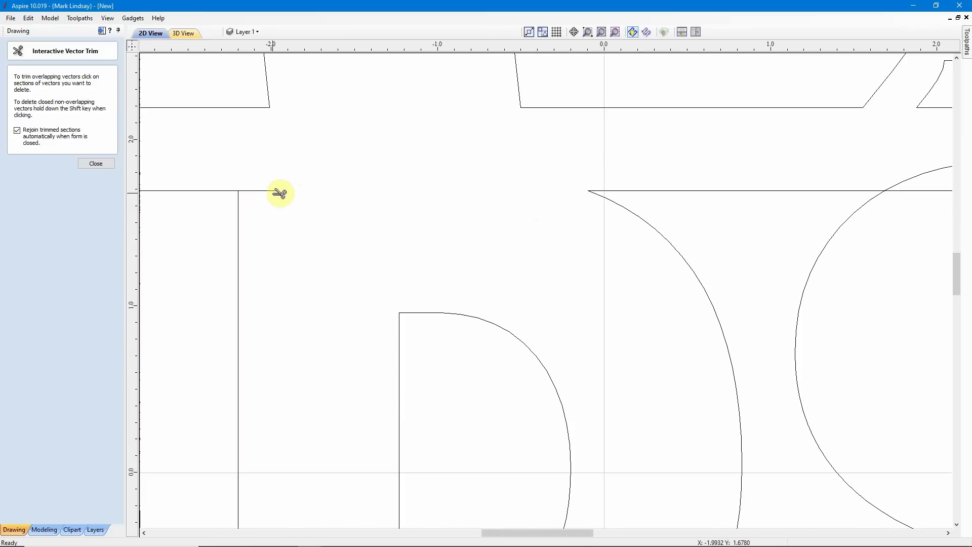
scroll(458, 198, "down", 4)
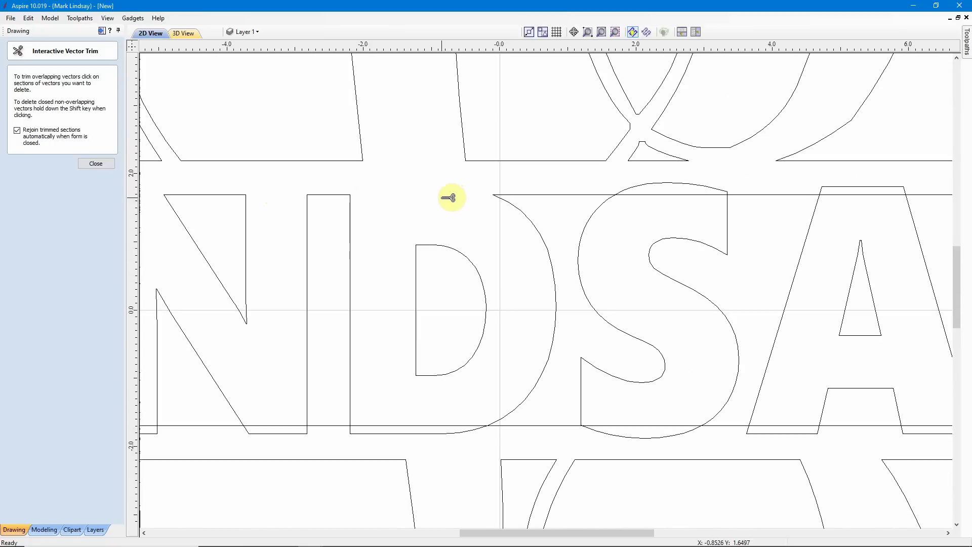
- Trim the top curve of the letter S above the inner upper bar line, plus the bar line segment inside the letter
scroll(541, 200, "down", 2)
scroll(541, 200, "up", 6)
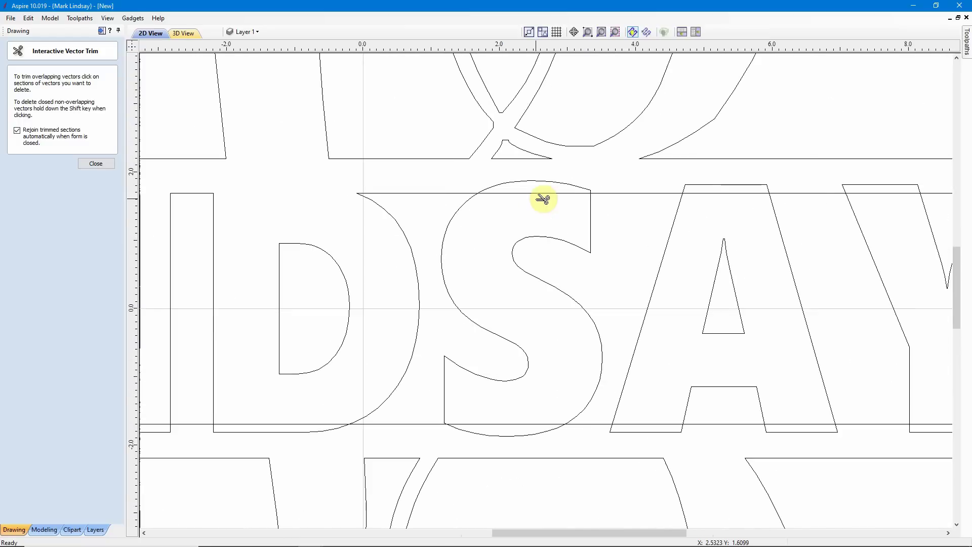
scroll(545, 196, "up", 2)
left_click(554, 130)
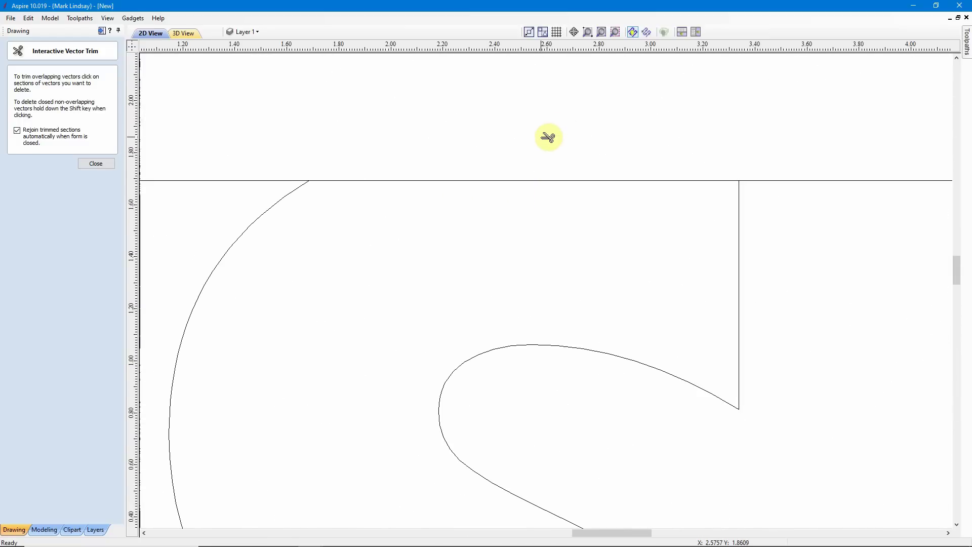
left_click(563, 181)
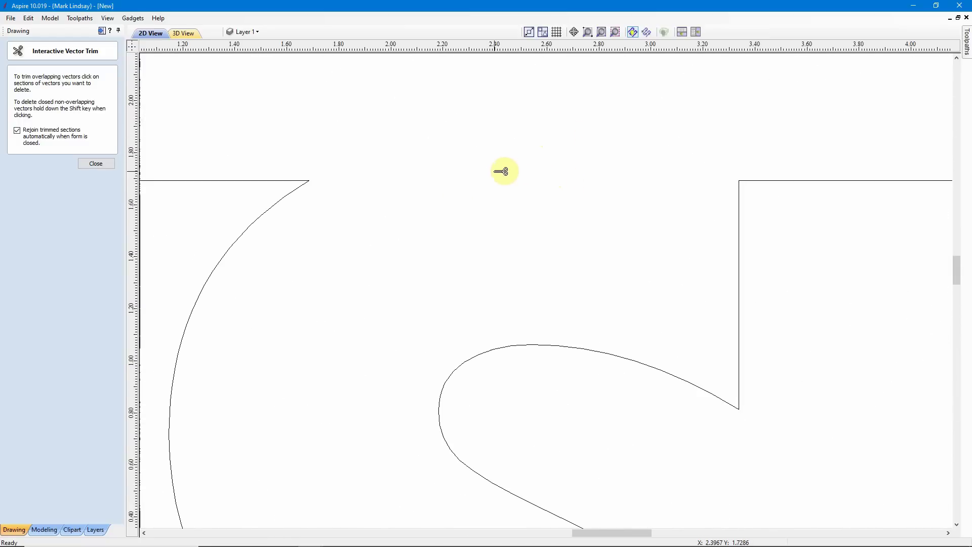
scroll(501, 171, "down", 3)
scroll(491, 169, "down", 2)
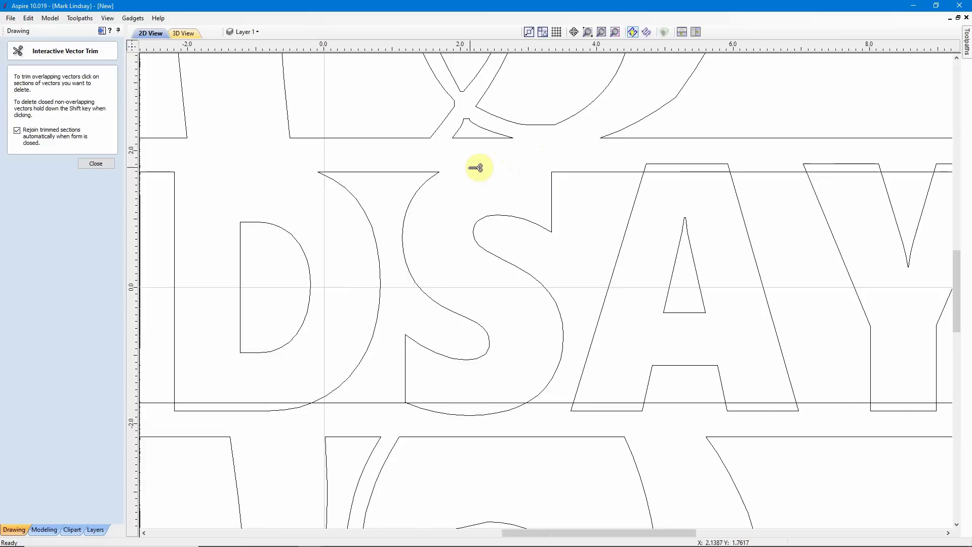
- Trim the top of the letter A above the inner upper bar line, plus the bar line segment inside the letter
scroll(677, 160, "up", 3)
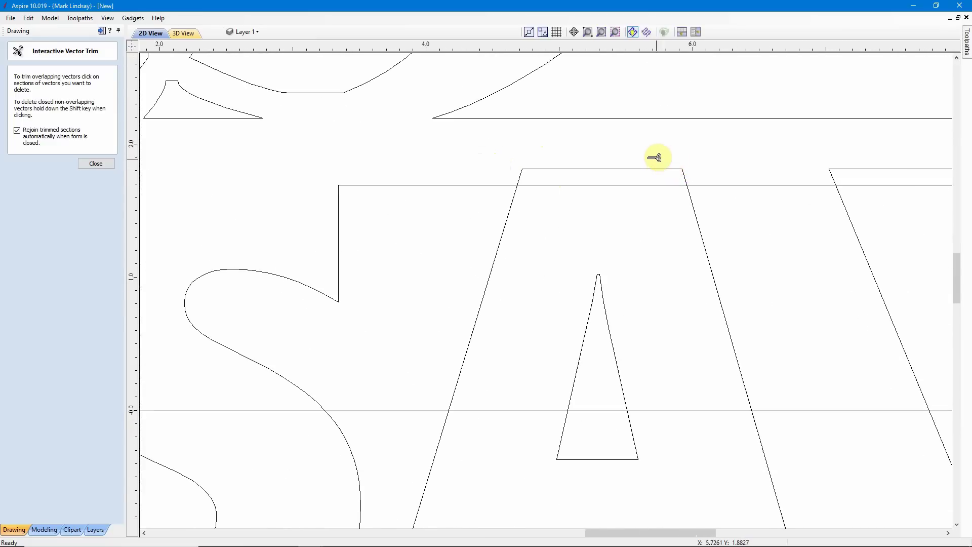
scroll(630, 153, "up", 2)
scroll(630, 153, "up", 1)
left_click(602, 192)
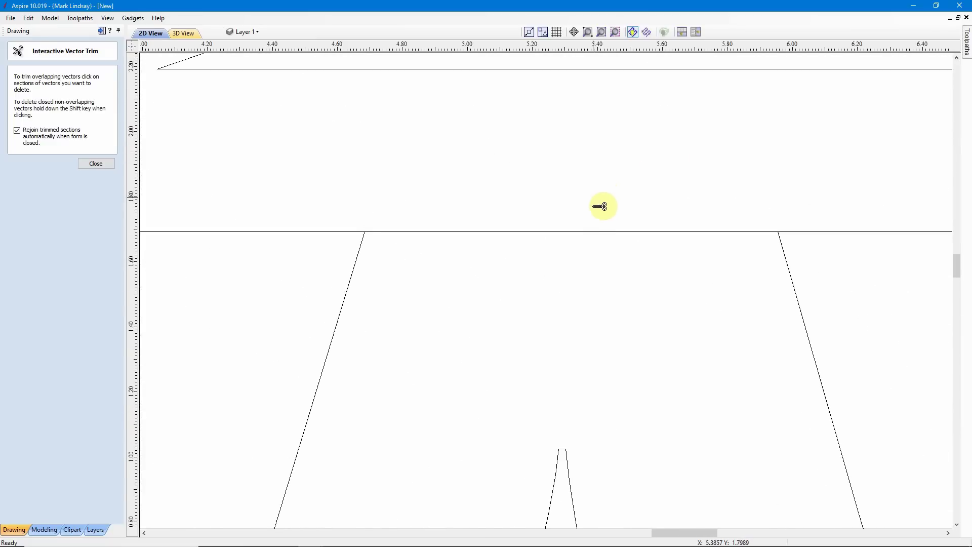
left_click(591, 231)
scroll(572, 220, "down", 2)
scroll(573, 220, "down", 6)
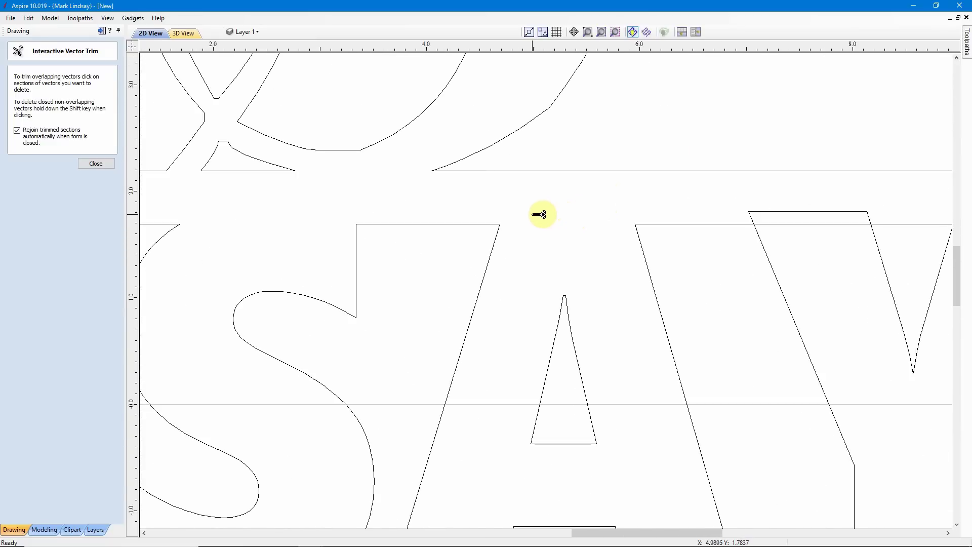
- Trim both tops of the letter Y above the inner upper bar line, plus the bar line segments inside its arms
scroll(651, 218, "up", 7)
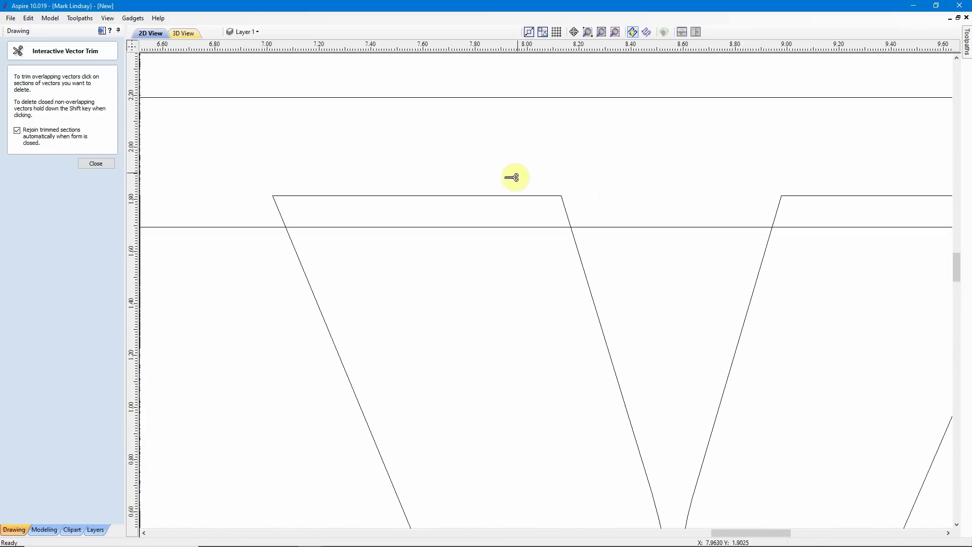
left_click(469, 196)
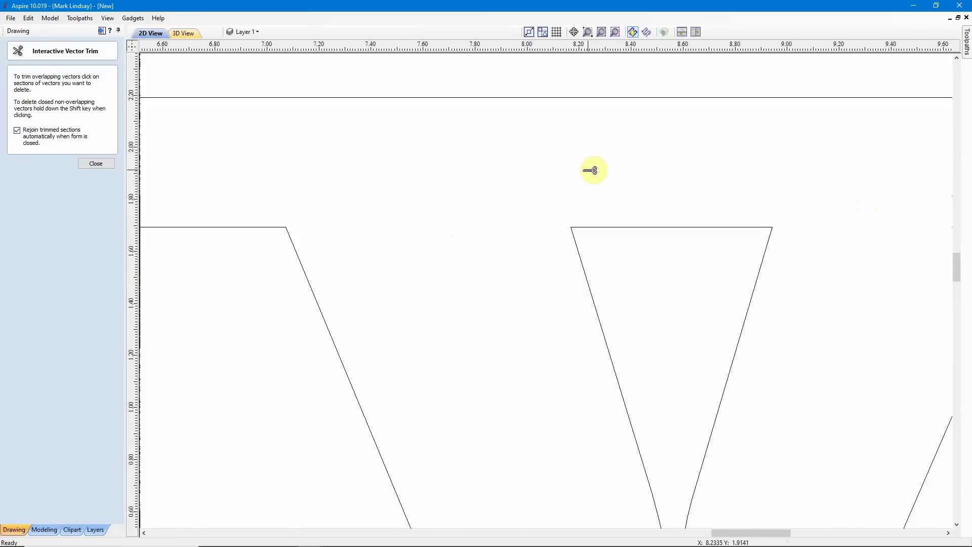
scroll(595, 163, "down", 4)
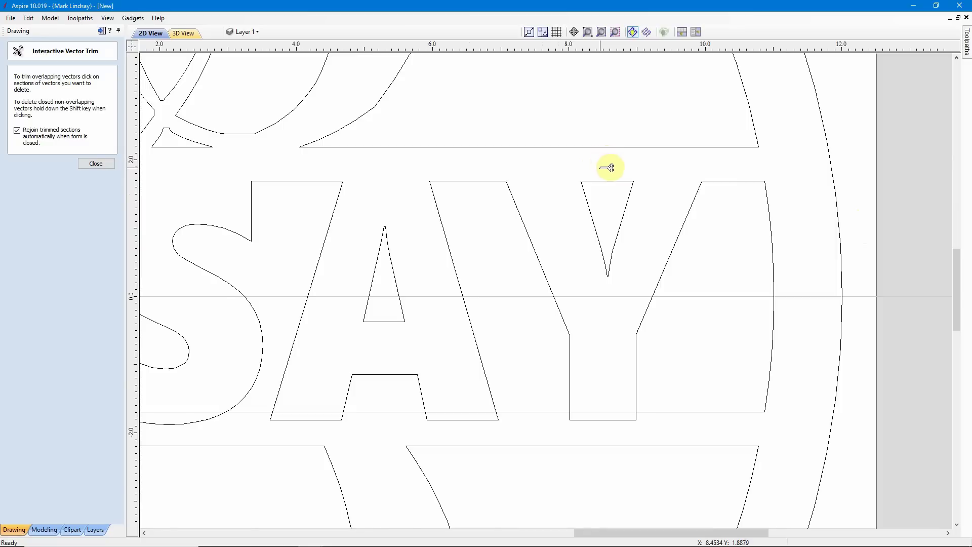
- Trim the base of the letter Y below the inner lower bar line, plus the bar line segment inside its stem
scroll(606, 163, "down", 2)
scroll(590, 302, "up", 5)
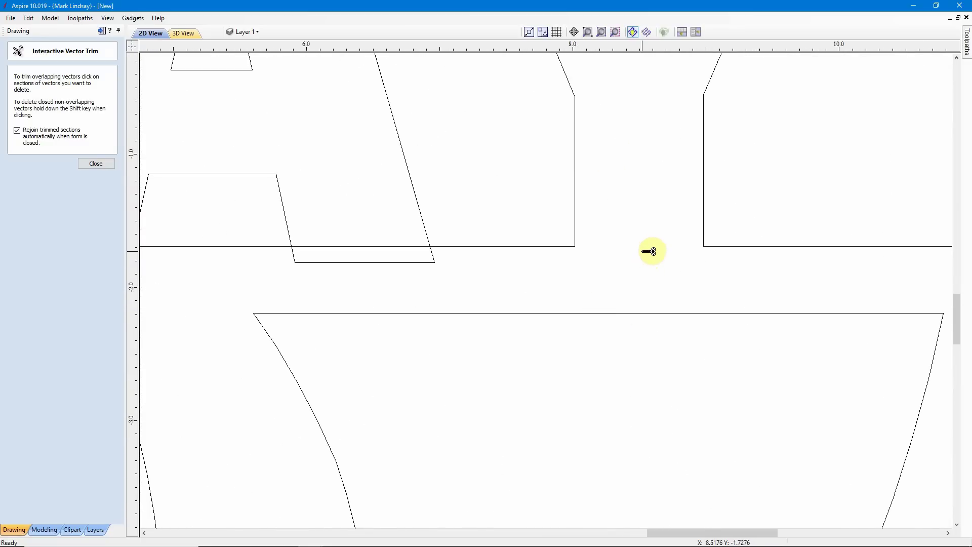
scroll(651, 251, "down", 2)
- Trim both feet of the letter A below the inner lower bar line, plus the bar line segments inside its legs
scroll(554, 267, "up", 3)
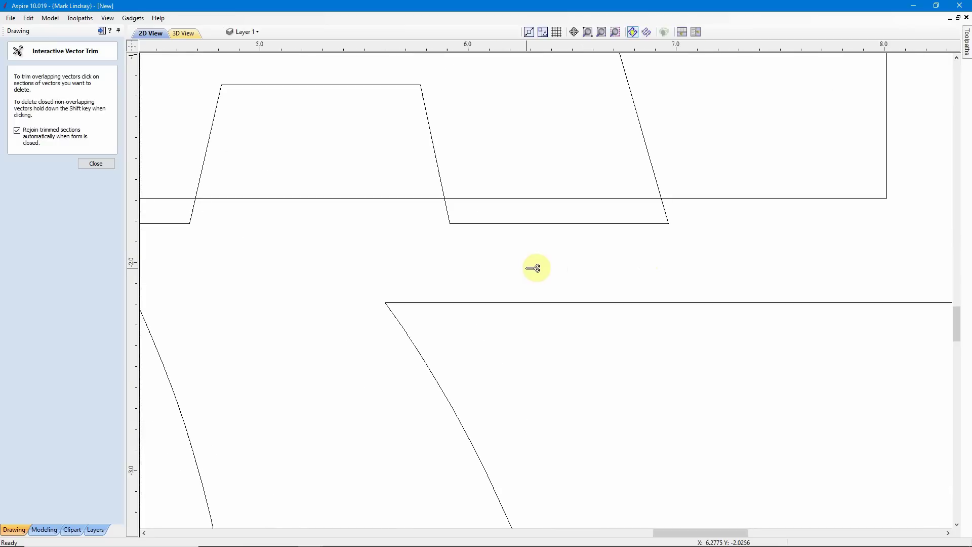
left_click(565, 225)
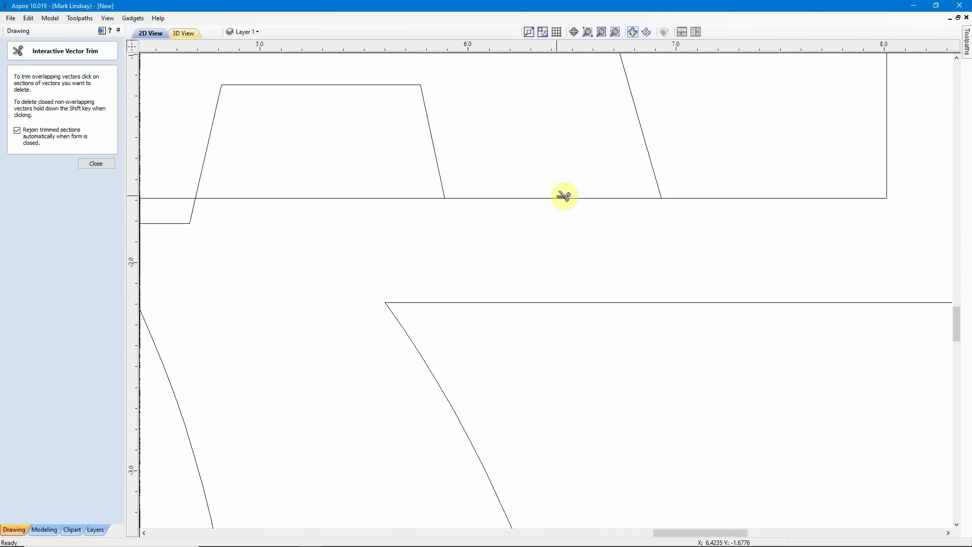
scroll(569, 203, "down", 2)
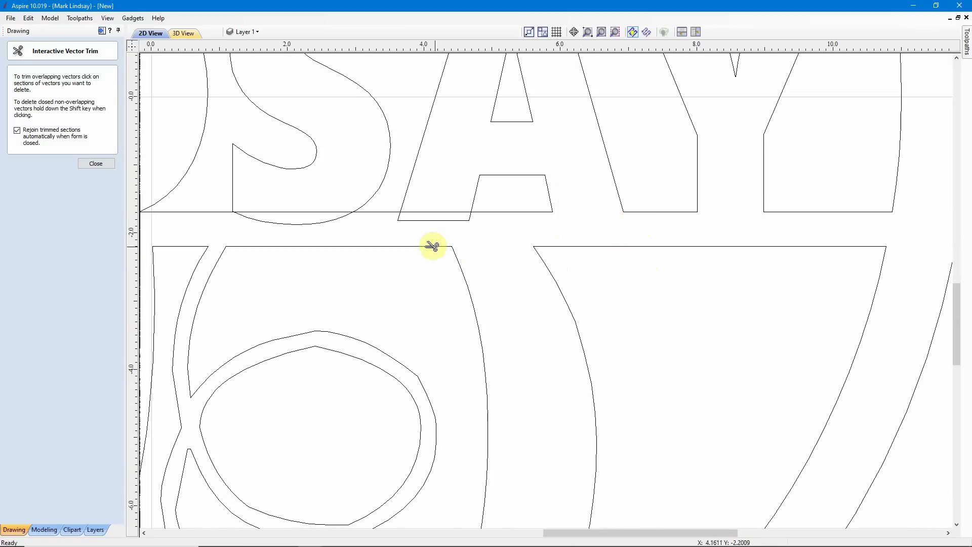
scroll(413, 233, "up", 3)
left_click(449, 202)
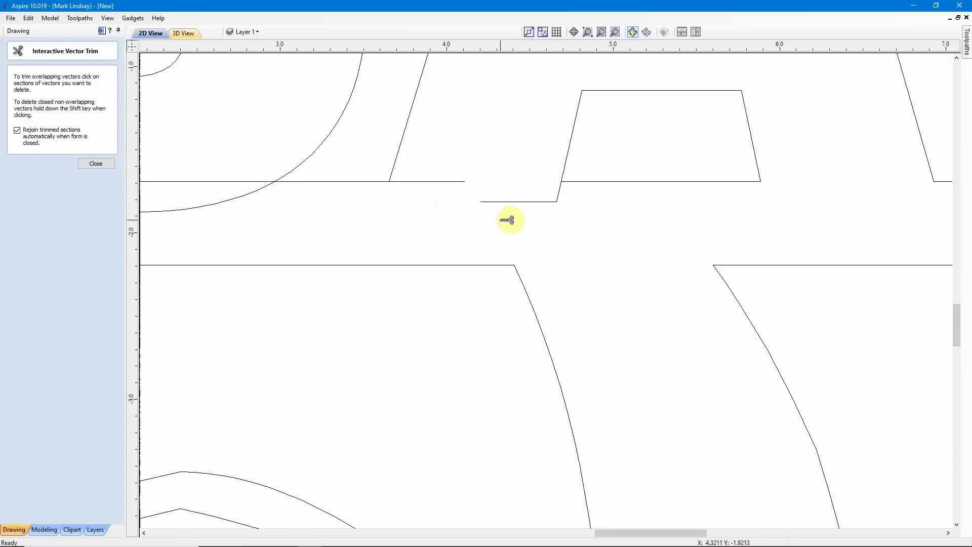
scroll(507, 220, "up", 2)
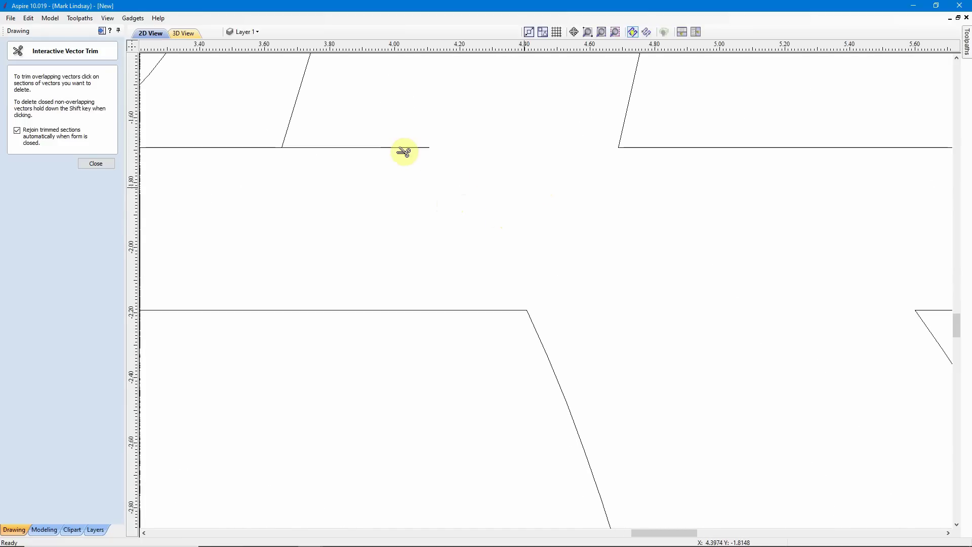
scroll(565, 191, "down", 6)
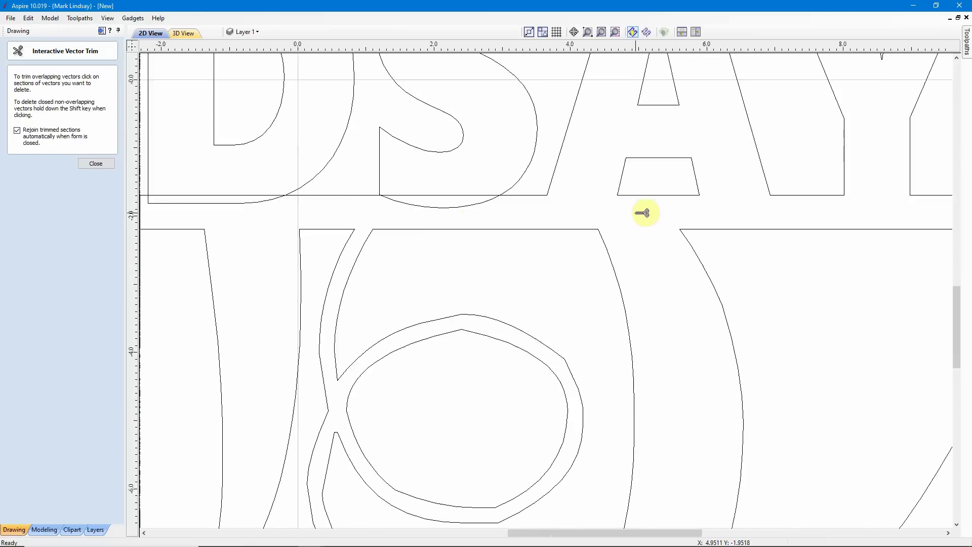
- Trim the bottom curve of the letter S below the inner lower bar line, plus the bar line segment inside the letter
scroll(483, 216, "up", 6)
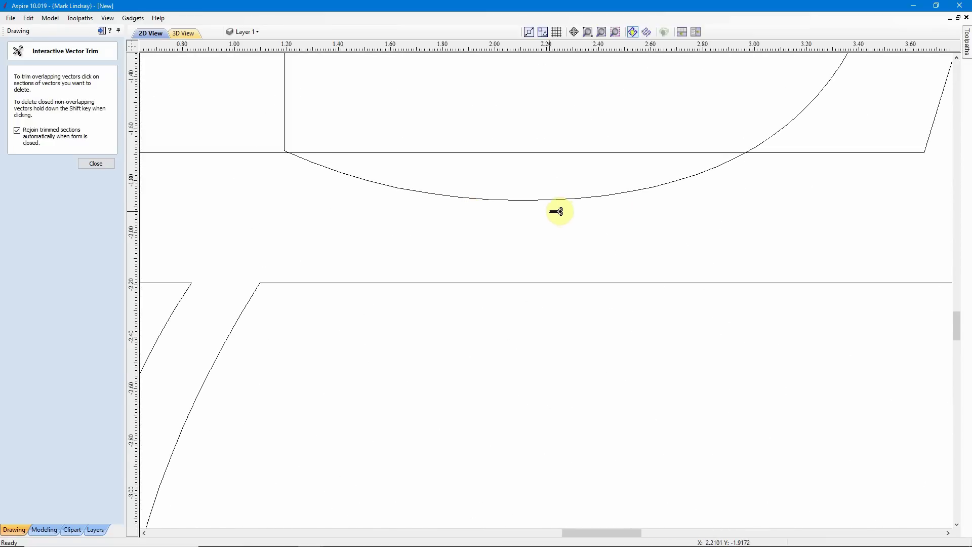
left_click(536, 196)
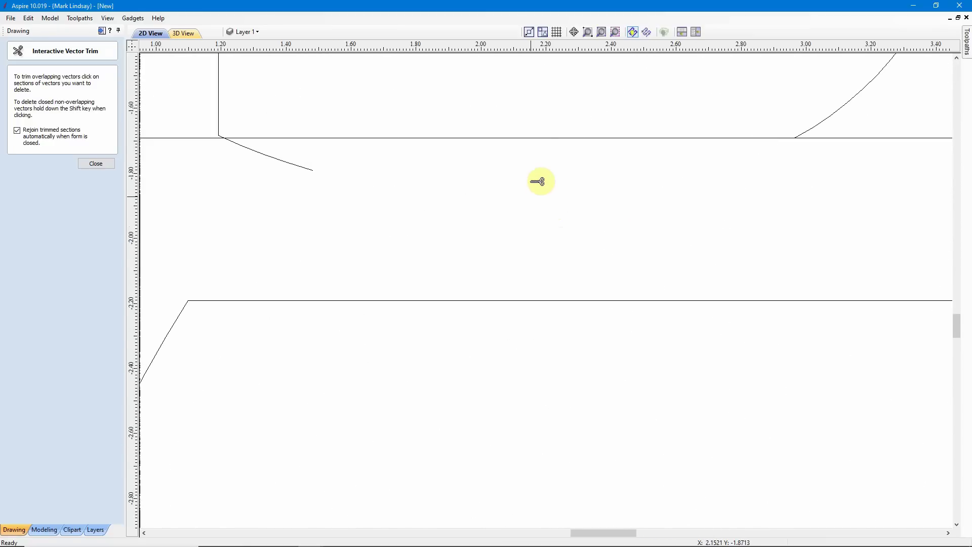
left_click(536, 138)
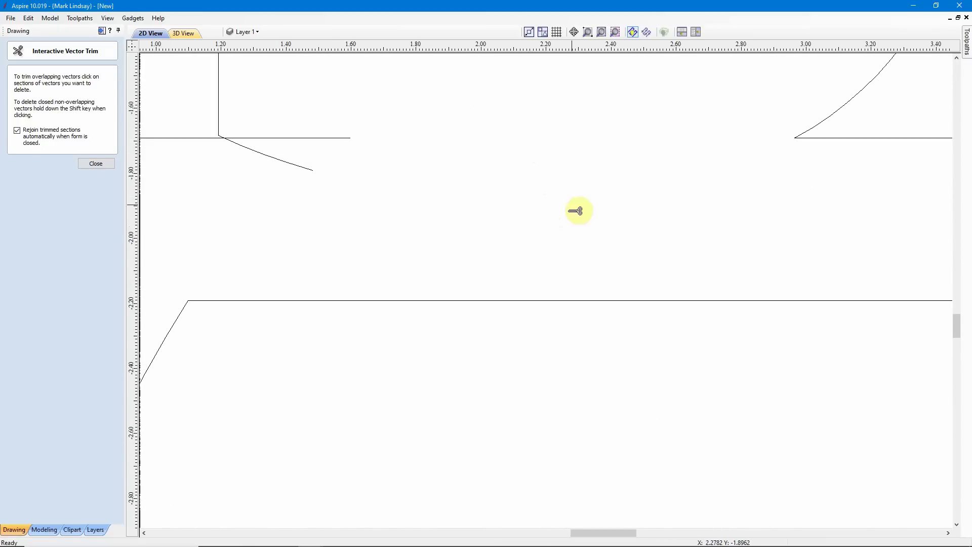
left_click(276, 160)
scroll(324, 191, "down", 5)
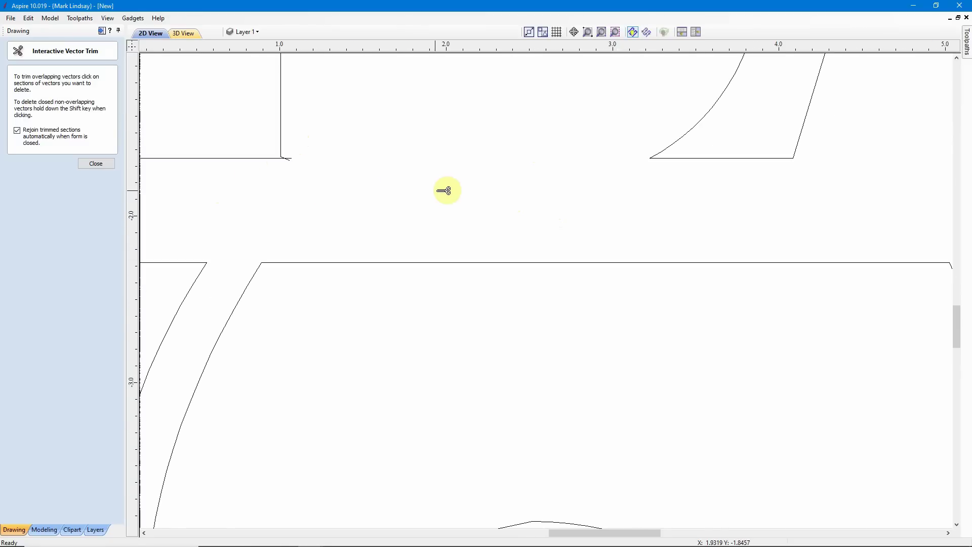
- Trim the leftover bar line and curve stubs past their crossing at the lower-left corner of the letter S
scroll(385, 186, "down", 5)
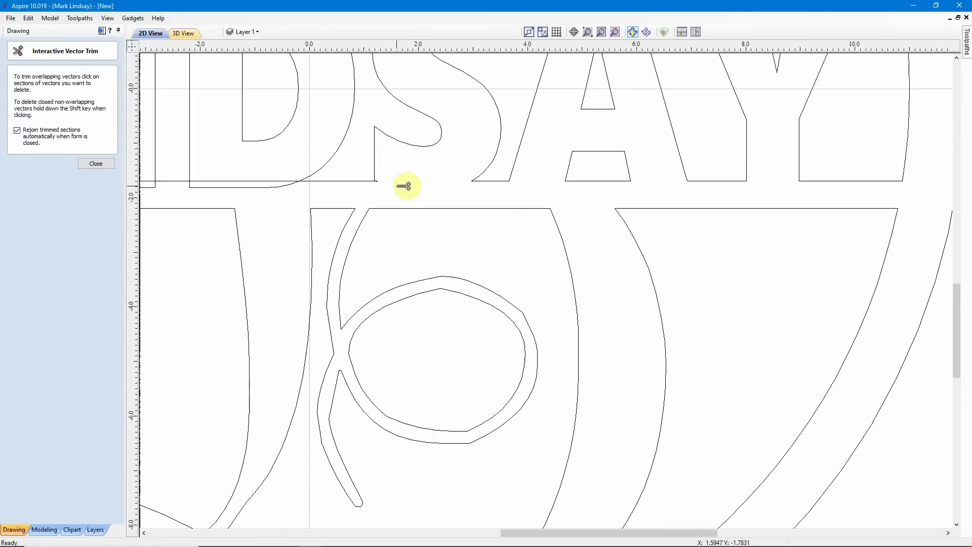
scroll(363, 181, "up", 1)
scroll(380, 181, "up", 5)
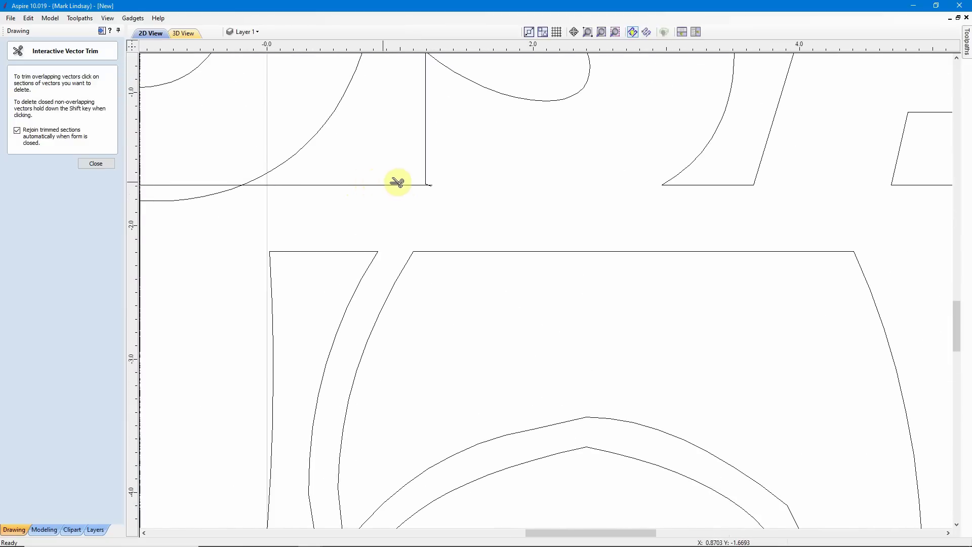
scroll(506, 201, "up", 2)
scroll(533, 202, "up", 4)
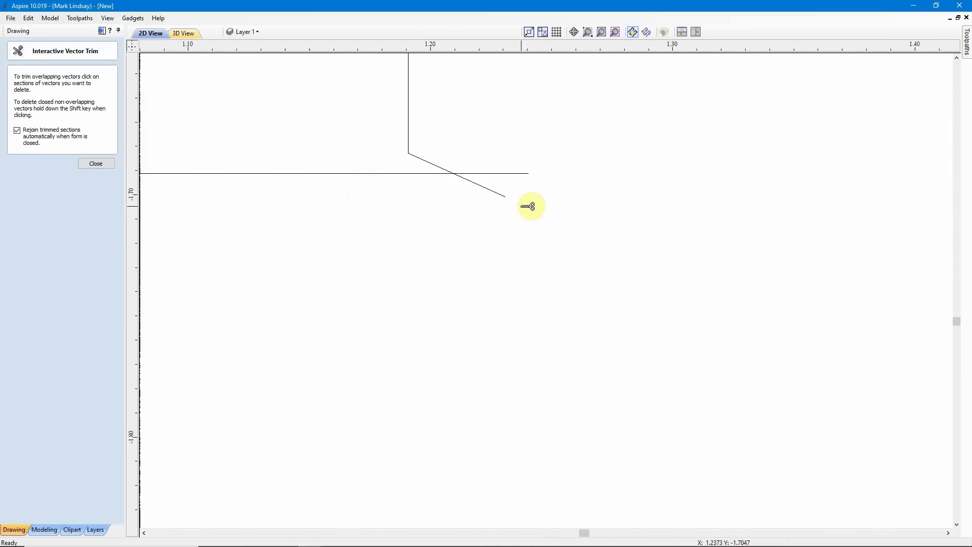
scroll(533, 202, "up", 3)
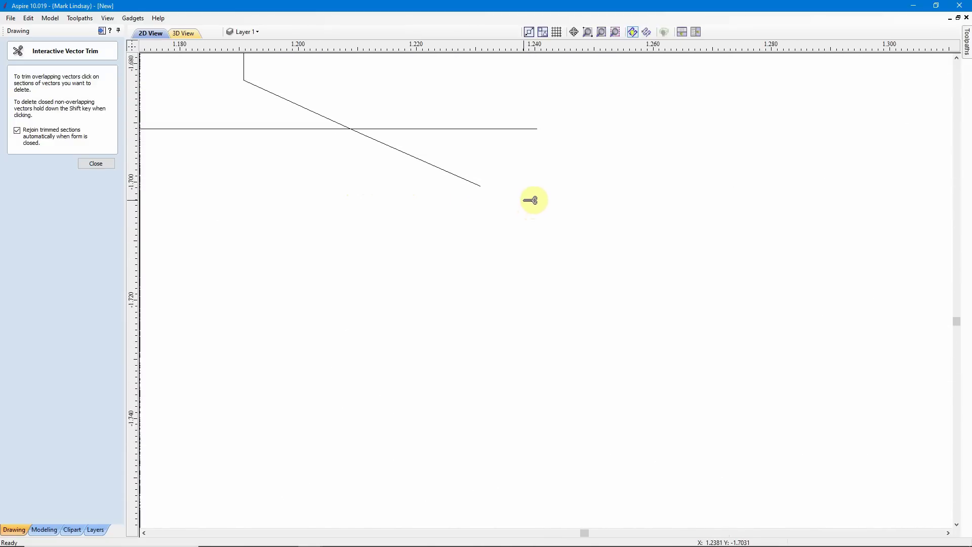
left_click(504, 128)
left_click(420, 159)
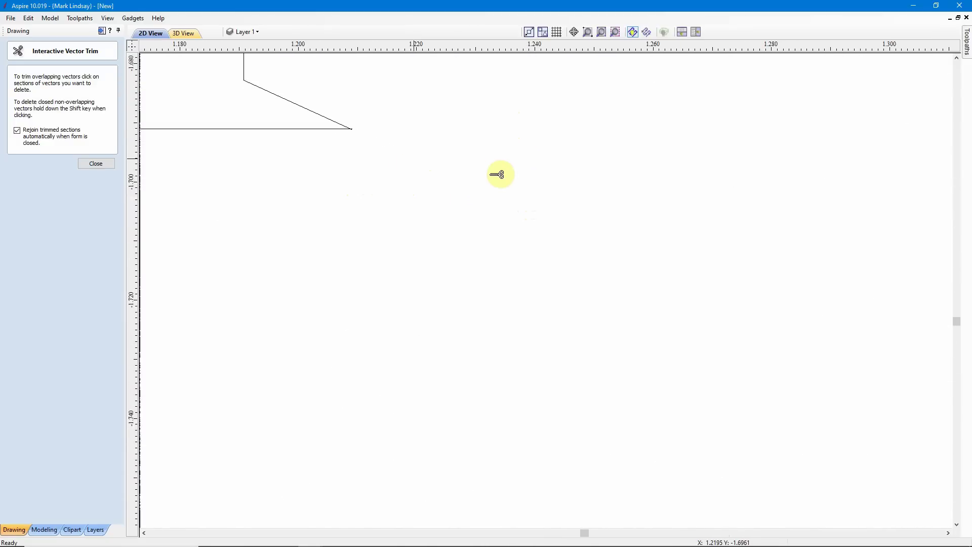
scroll(500, 174, "down", 12)
scroll(539, 191, "down", 12)
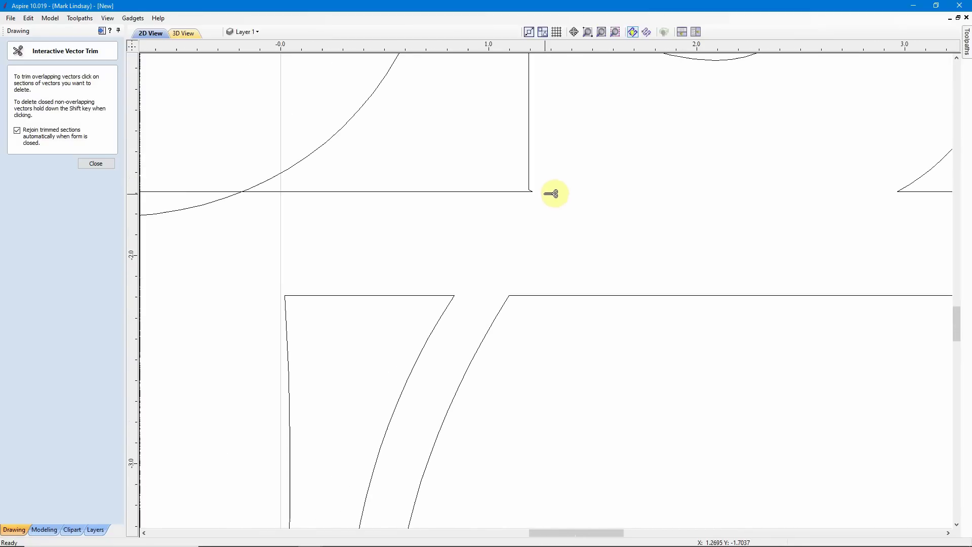
scroll(573, 195, "down", 2)
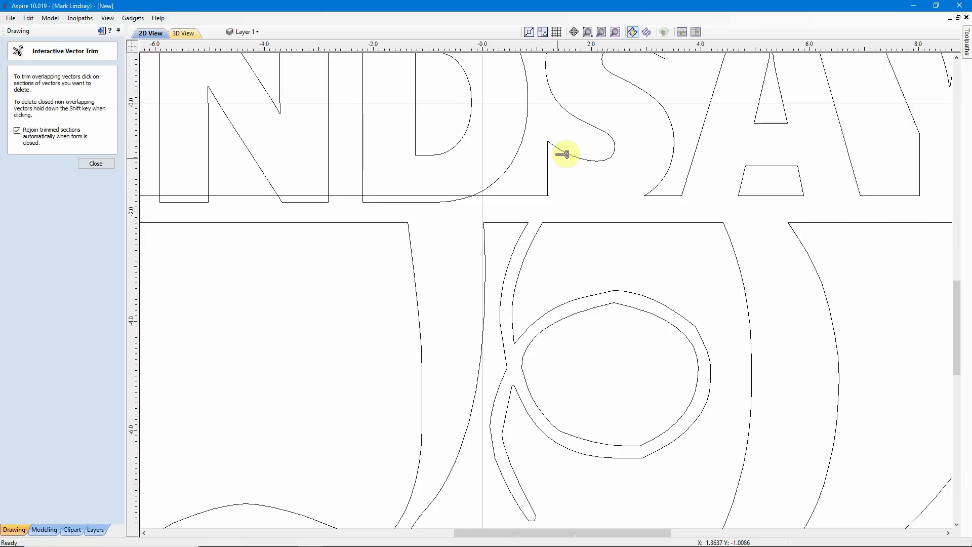
- Trim the base of the letter D below the inner lower bar line, plus the bar line segment inside the letter
scroll(560, 180, "down", 1)
scroll(565, 179, "down", 2)
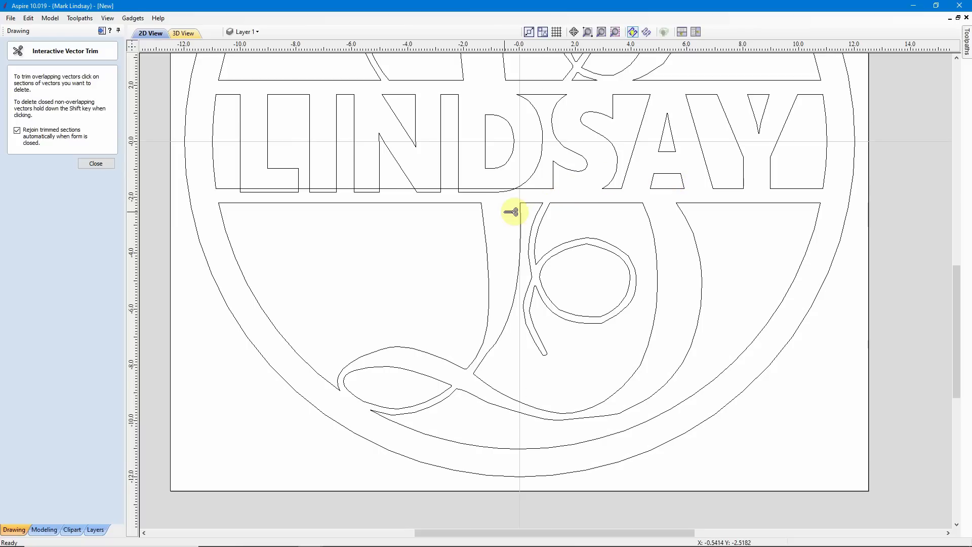
scroll(512, 211, "up", 4)
scroll(479, 135, "up", 3)
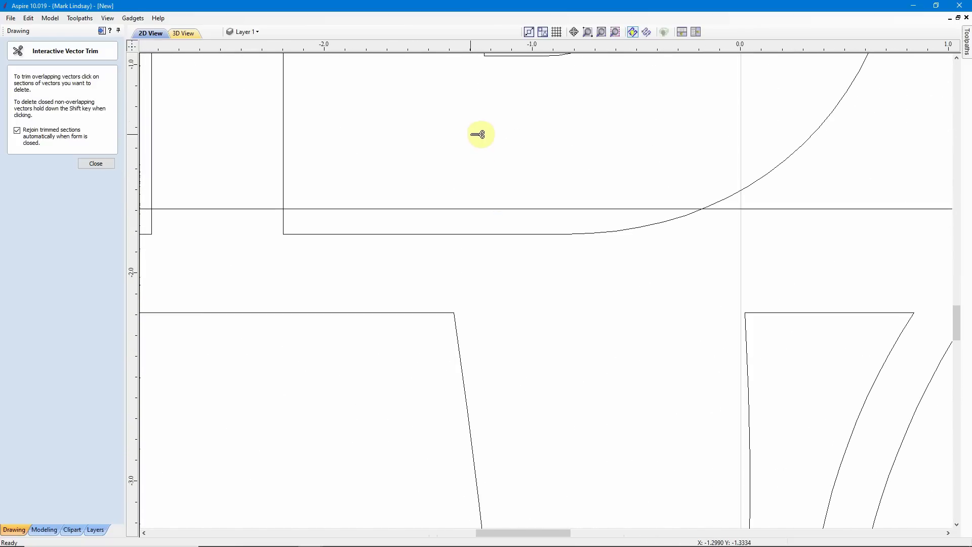
left_click(497, 258)
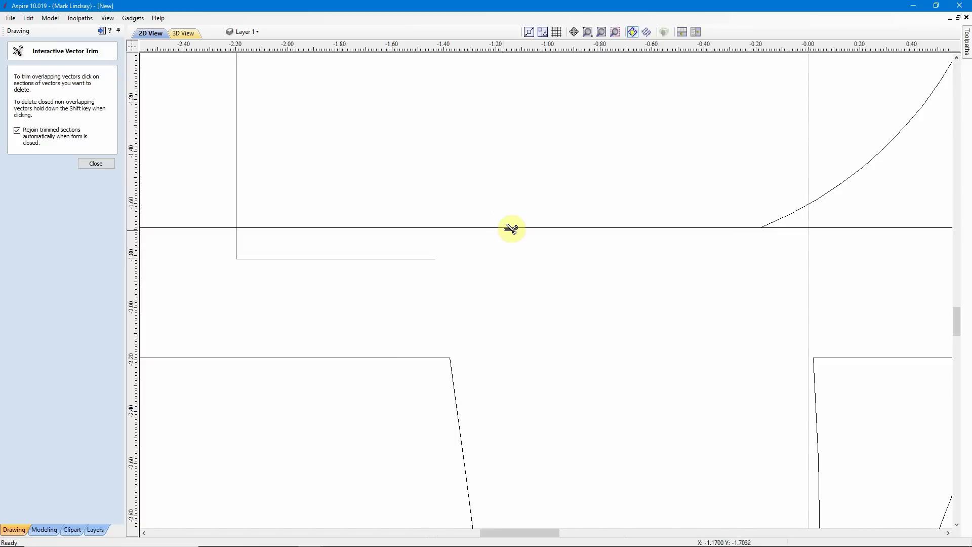
left_click(273, 258)
left_click(267, 228)
- Trim both feet of the letter N below the inner lower bar line, plus the bar line segments inside its stems
scroll(644, 245, "down", 4)
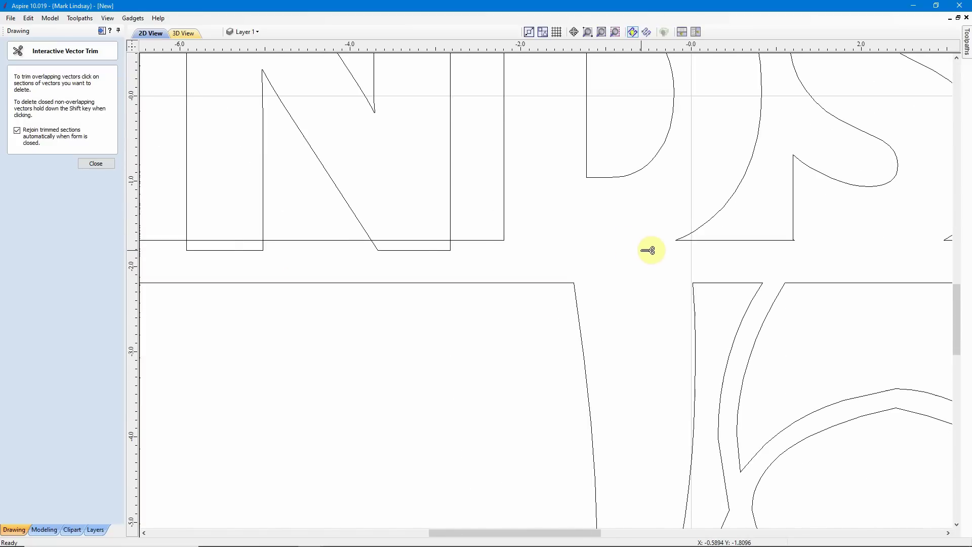
scroll(484, 252, "up", 1)
scroll(482, 253, "up", 2)
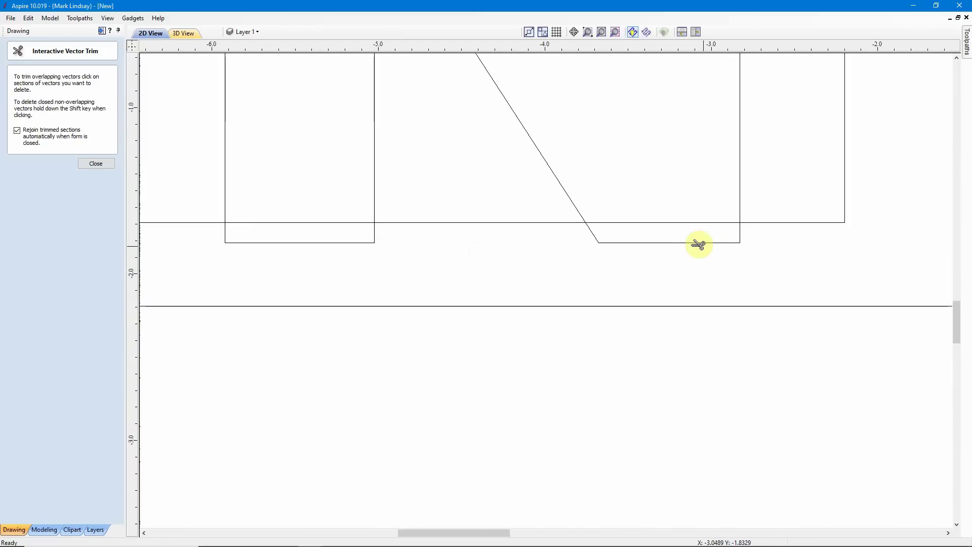
left_click(676, 223)
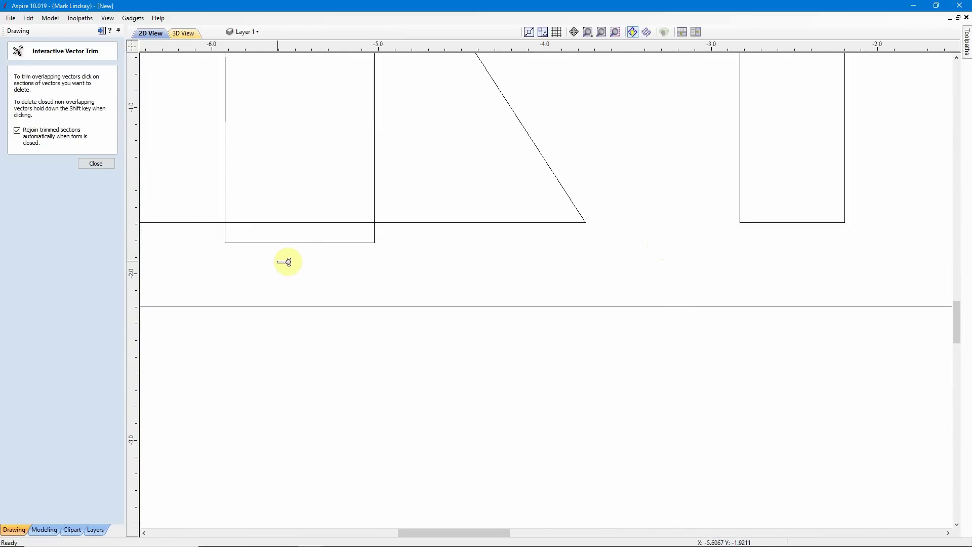
left_click(298, 242)
left_click(298, 223)
- Trim the base of the letter I below the inner lower bar line, plus the bar line segment inside its stem
scroll(593, 256, "down", 3)
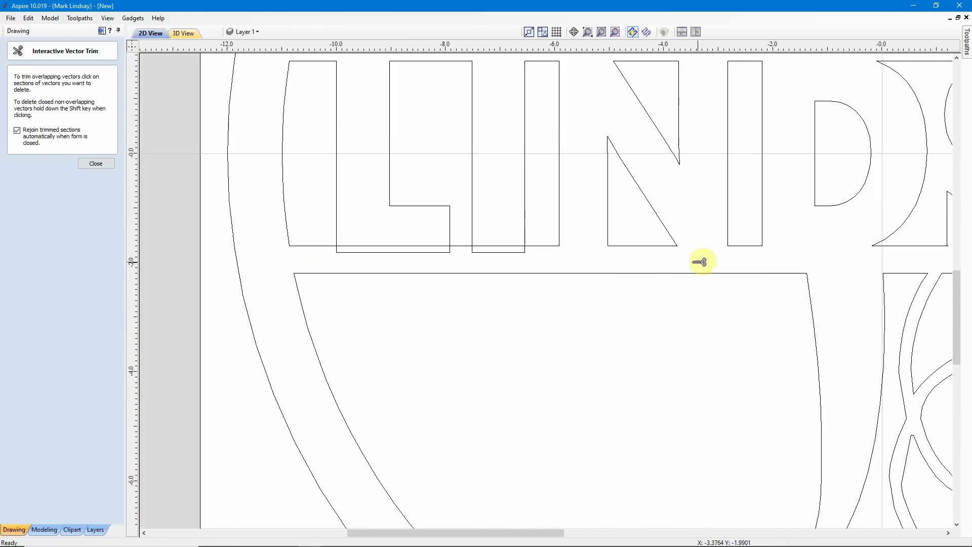
scroll(490, 253, "up", 1)
scroll(489, 253, "up", 2)
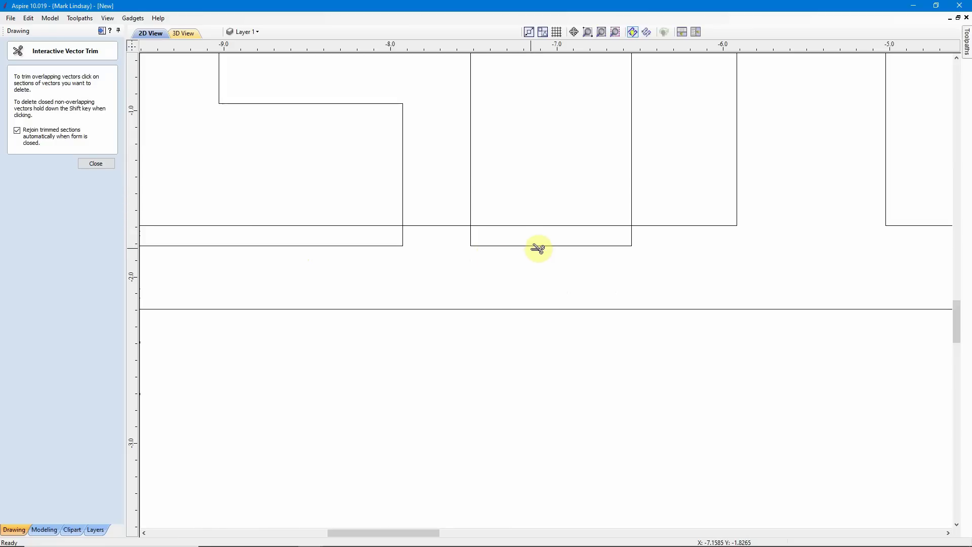
left_click(539, 246)
left_click(540, 225)
- Trim the base of the letter L below the inner lower bar line and the bar line segment inside it, and finish trimming
scroll(615, 289, "down", 2)
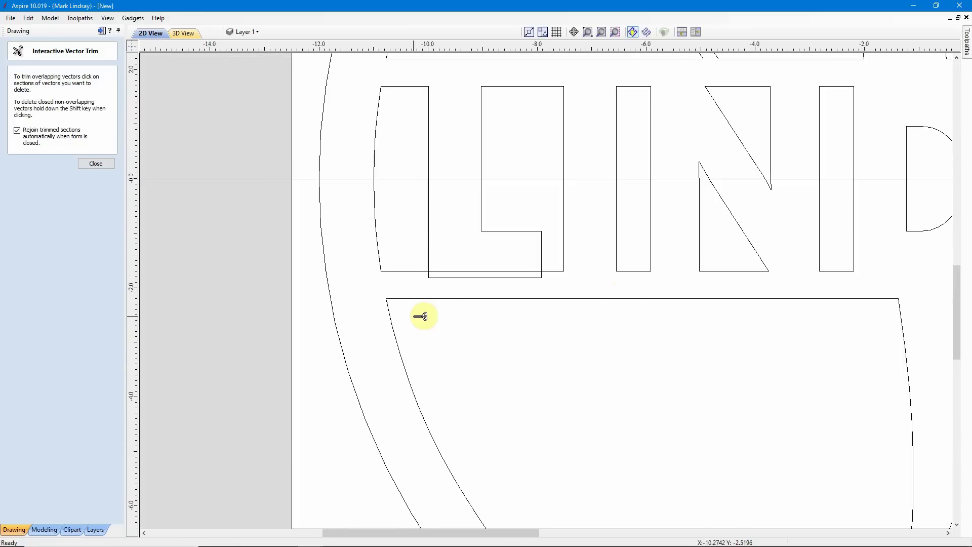
scroll(468, 307, "up", 2)
left_click(494, 251)
left_click(495, 233)
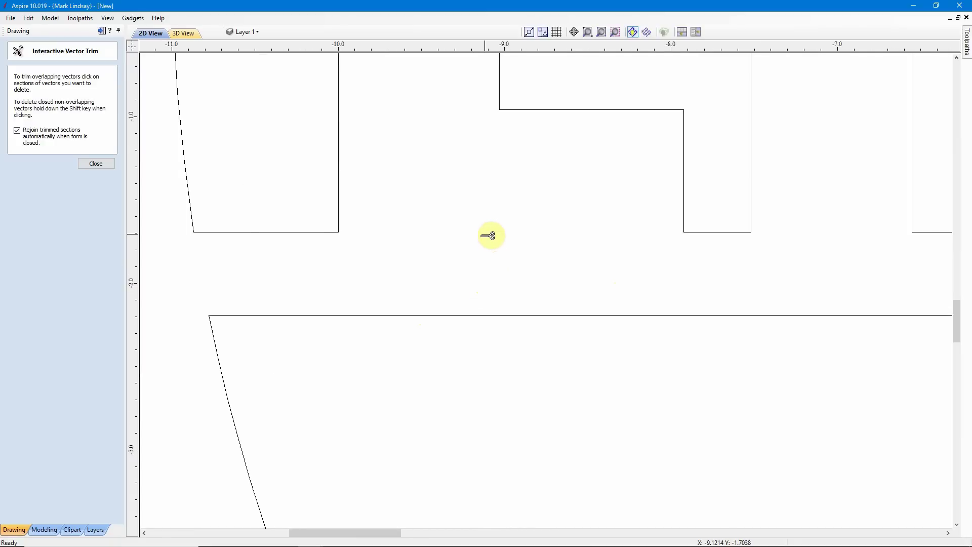
scroll(459, 251, "down", 3)
scroll(444, 254, "down", 4)
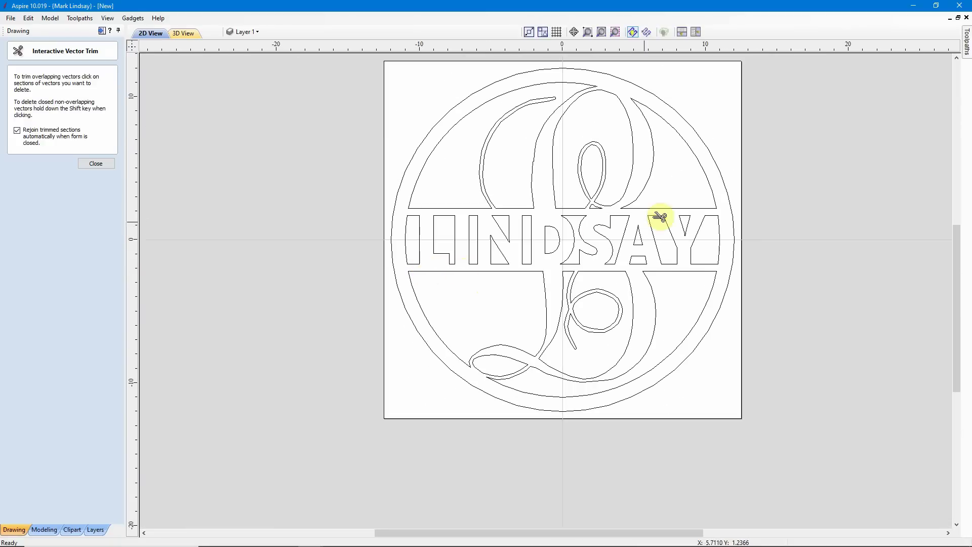
left_click(615, 32)
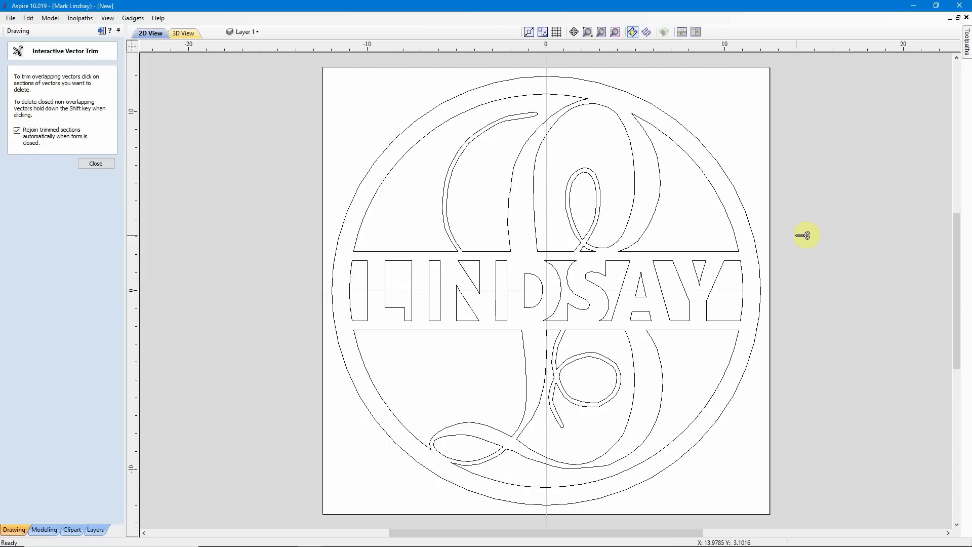
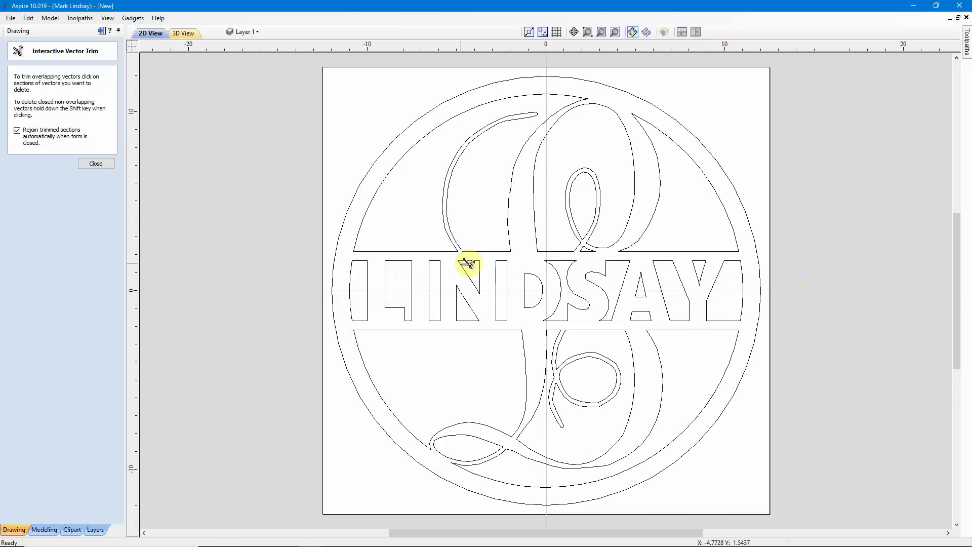
left_click(101, 164)
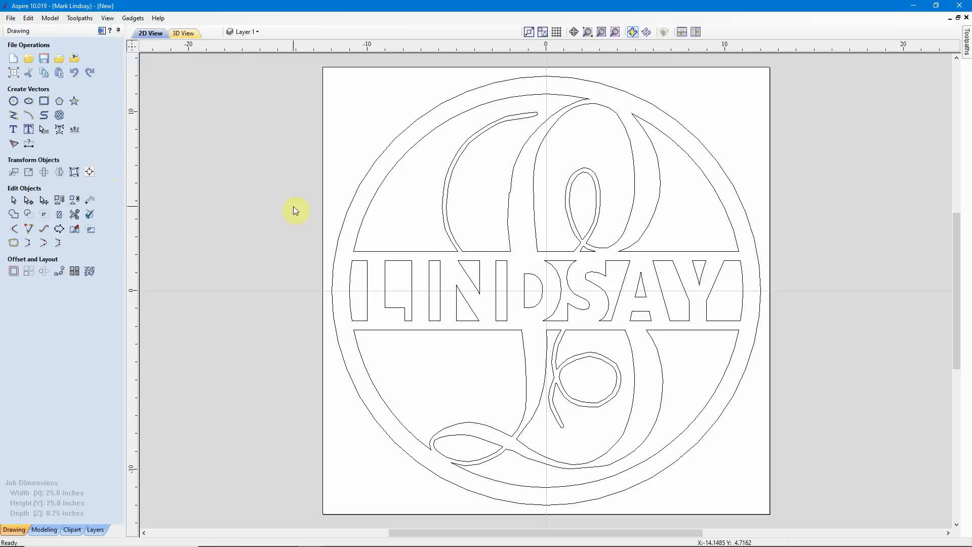
- Check the trimmed design for open vectors with Select All Open Vectors
right_click(410, 213)
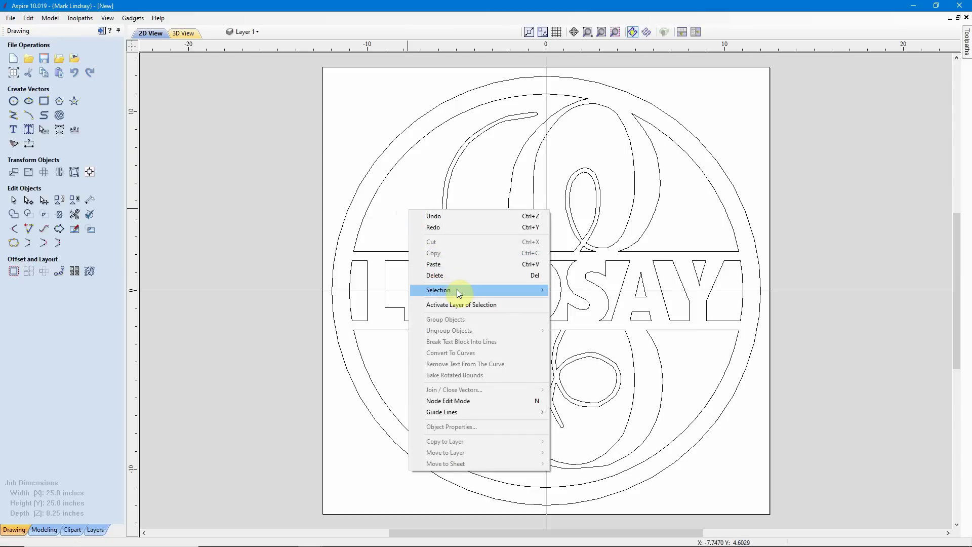
mouse_move(457, 291)
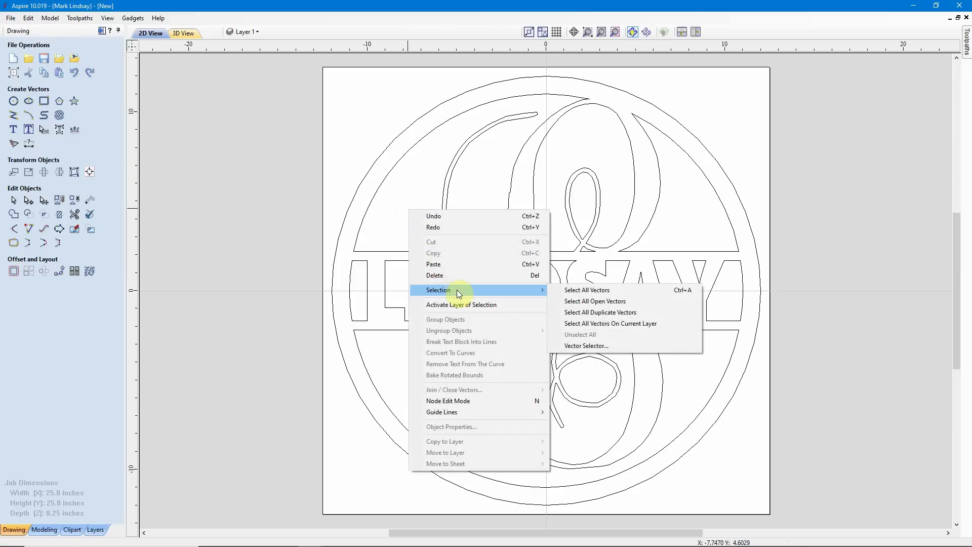
left_click(605, 304)
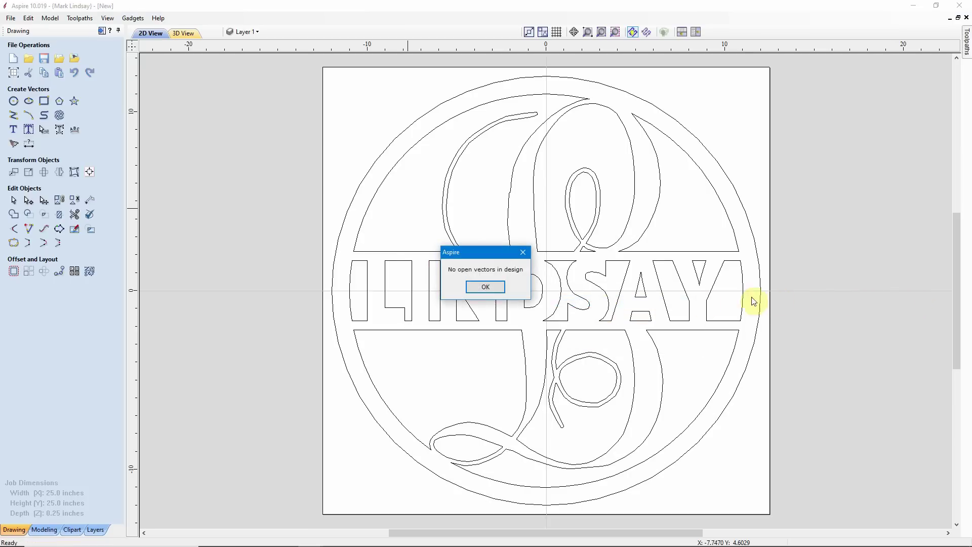
left_click(493, 287)
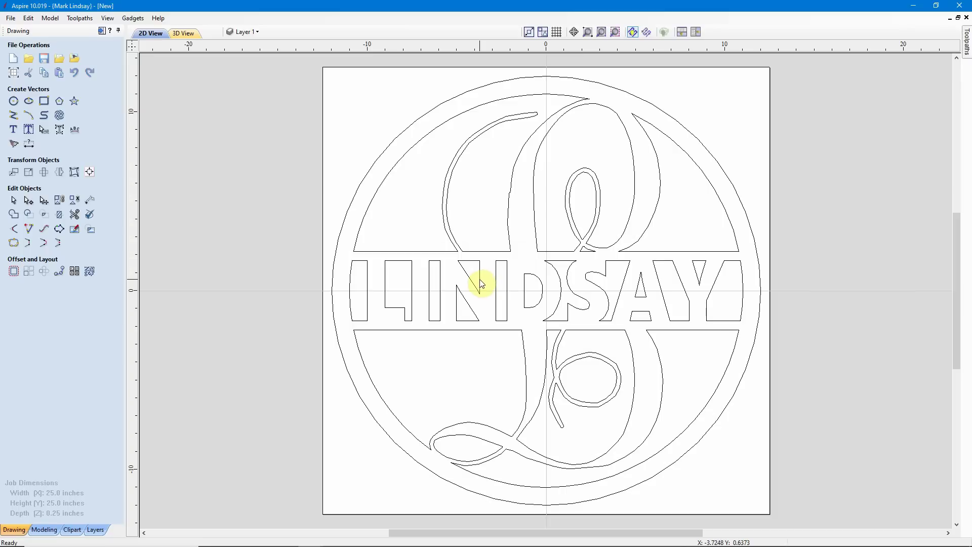
- Select all vectors in the design and check them for open ends with Join Vectors
left_click(480, 280)
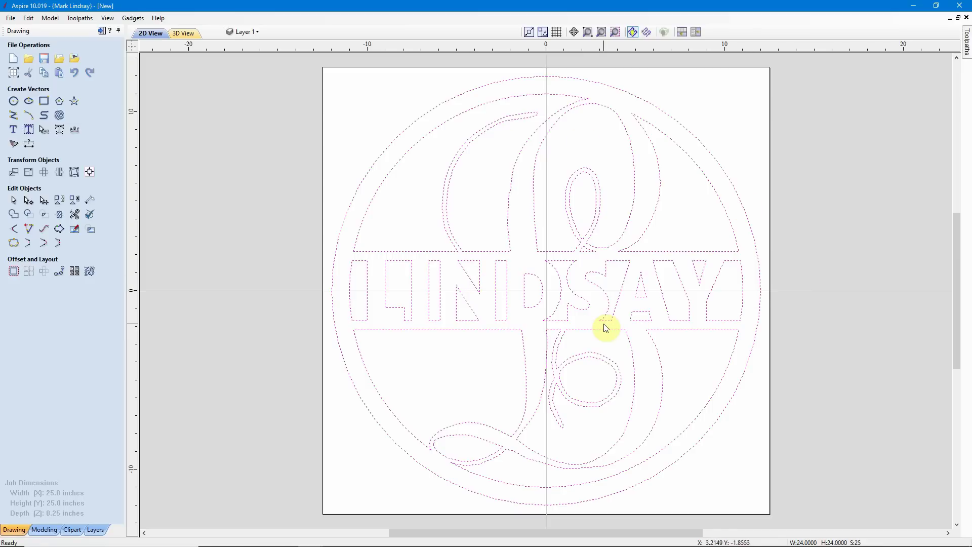
left_click(14, 245)
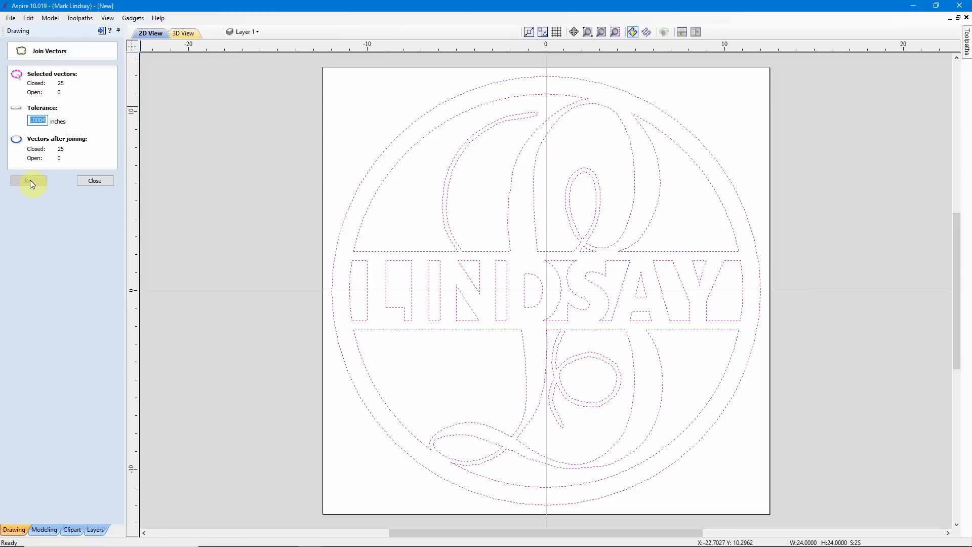
left_click(96, 181)
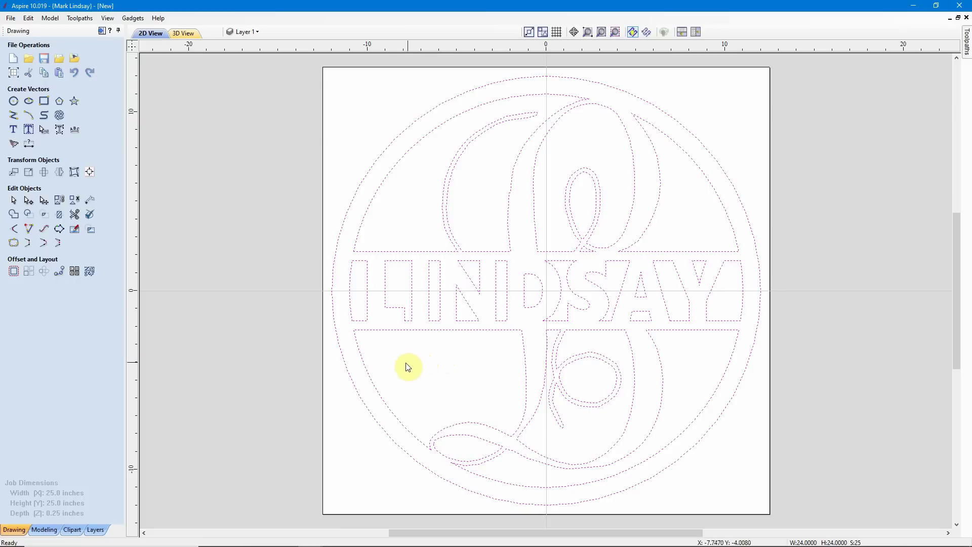
- Remove the outer circle from the selection and group the remaining inner vectors
left_click(352, 397, "ctrl")
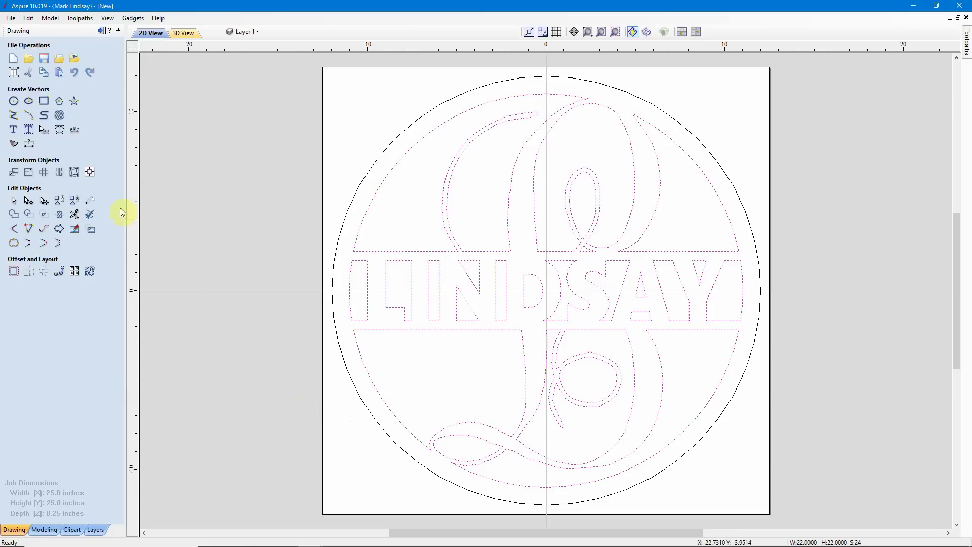
left_click(59, 201)
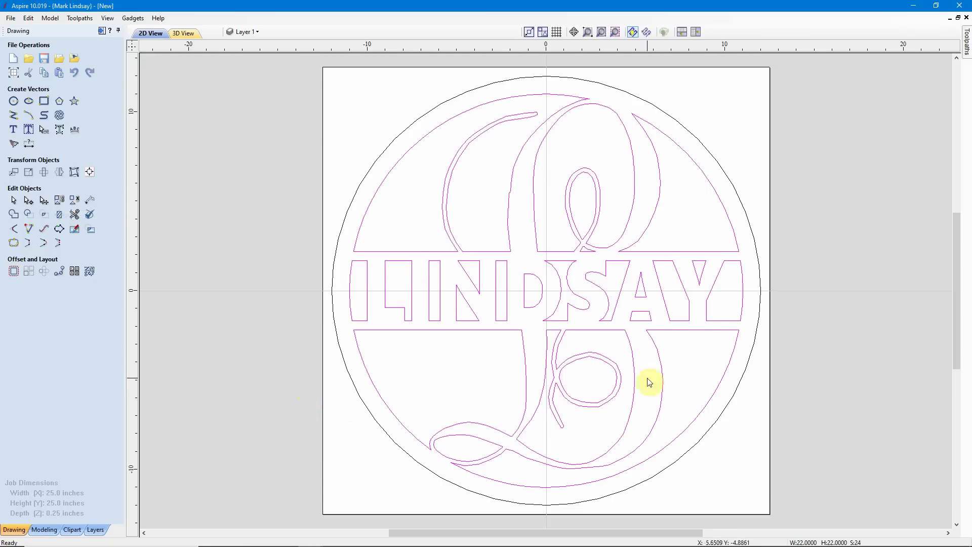
left_click(669, 371)
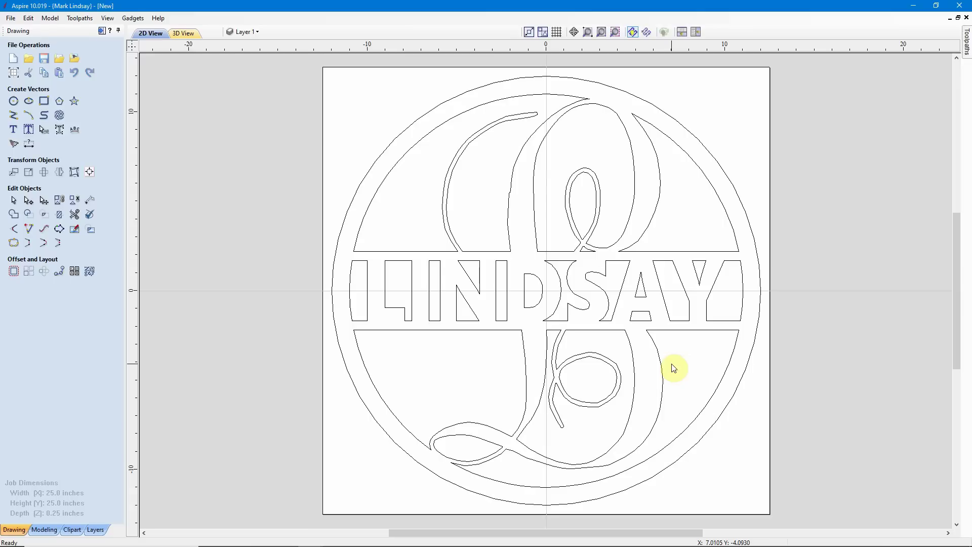
- Start a 2D Profile toolpath on the grouped inner vectors with the End Mill (0.0625 inch) as its tool
left_click(102, 31)
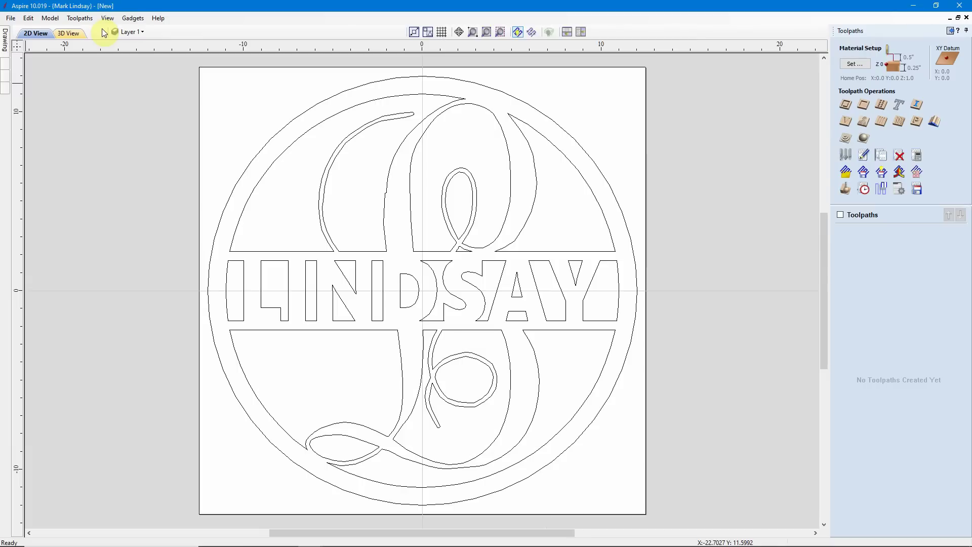
left_click(516, 243)
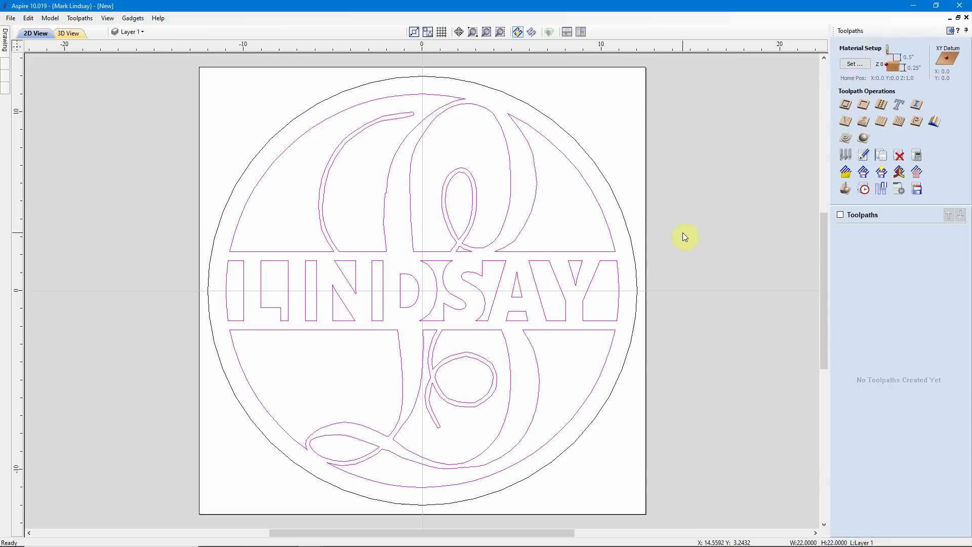
left_click(845, 107)
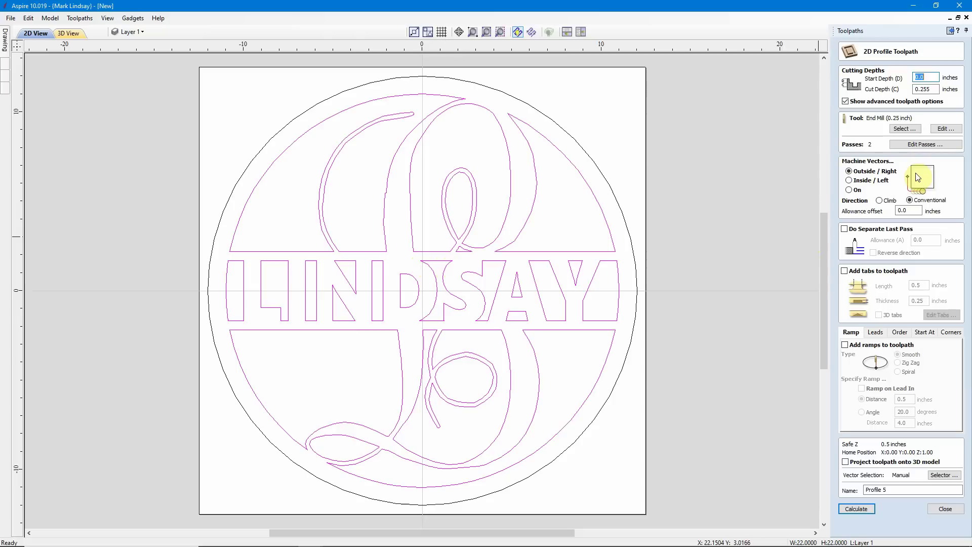
left_click(905, 130)
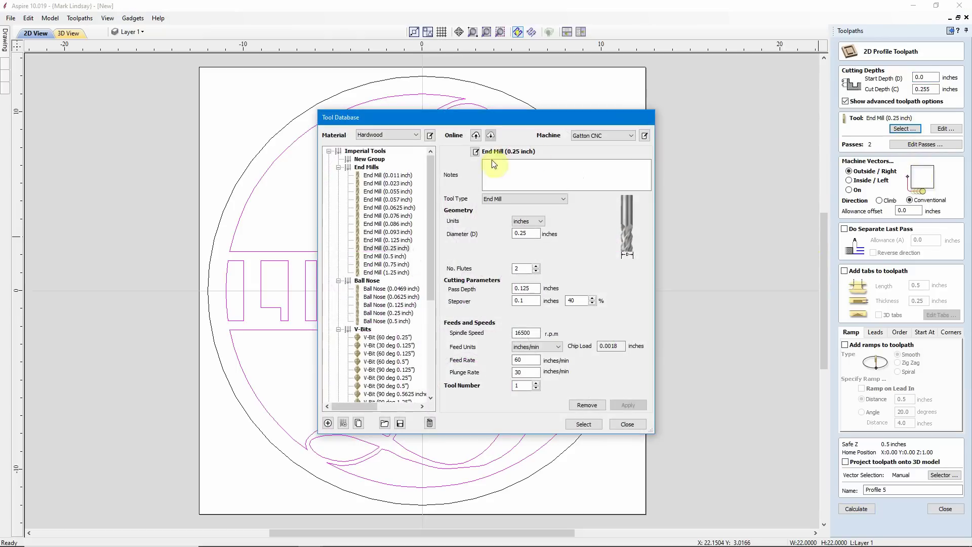
left_click(396, 209)
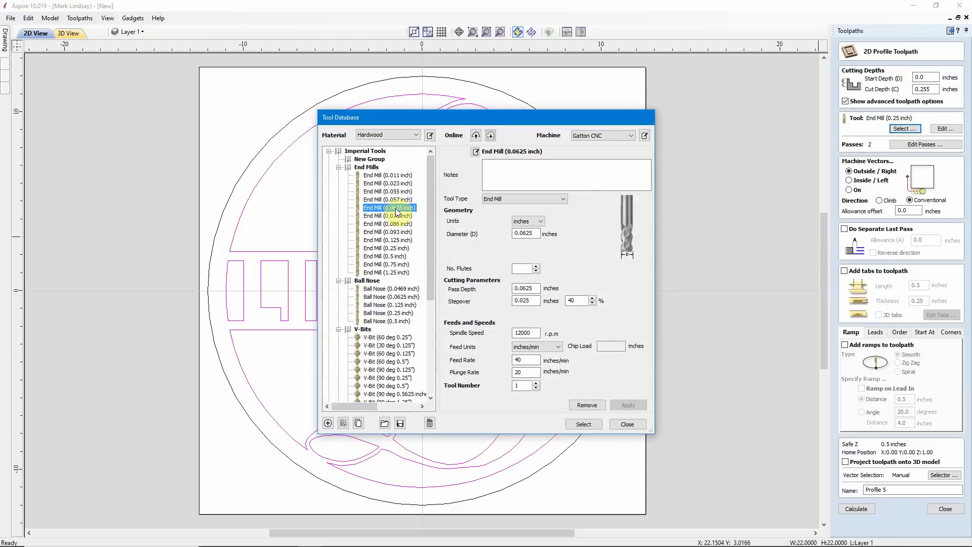
left_click(585, 424)
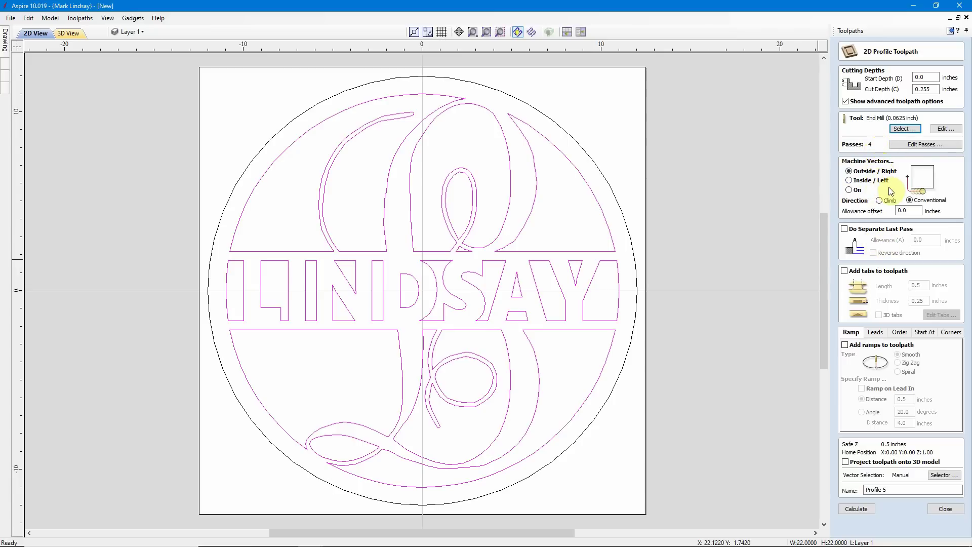
- Calculate the toolpath as "Profile Inside", machining inside the vectors with ramps added and accepting the cut through the material
left_click(849, 181)
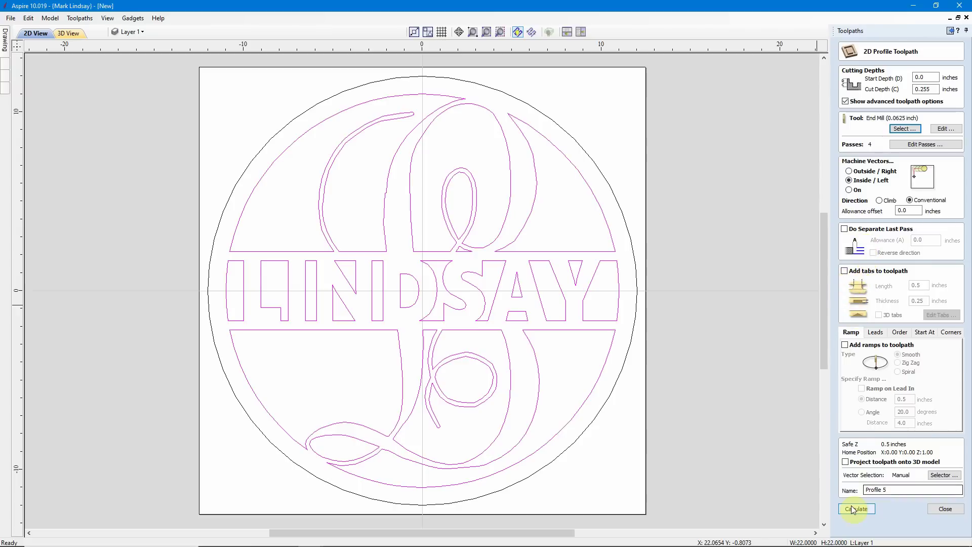
left_click(845, 345)
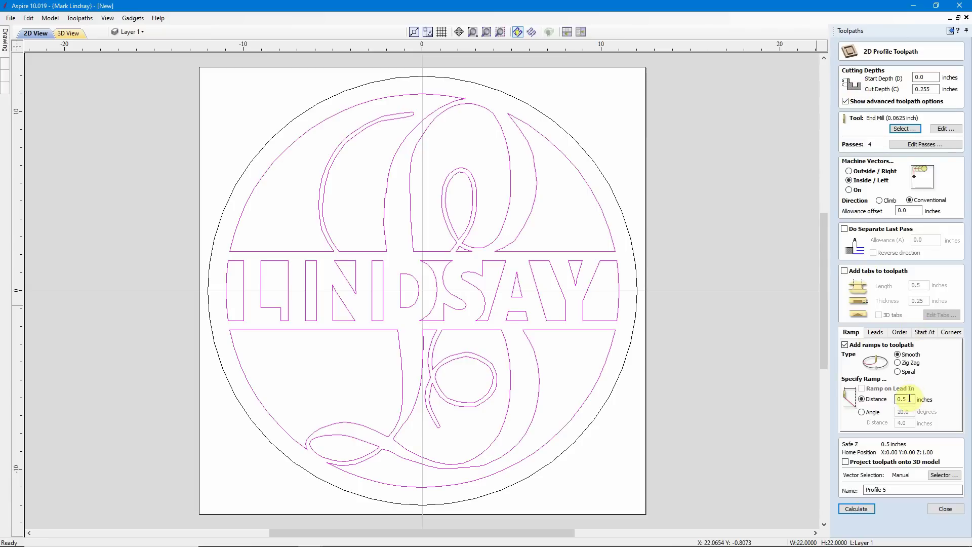
double_click(893, 490)
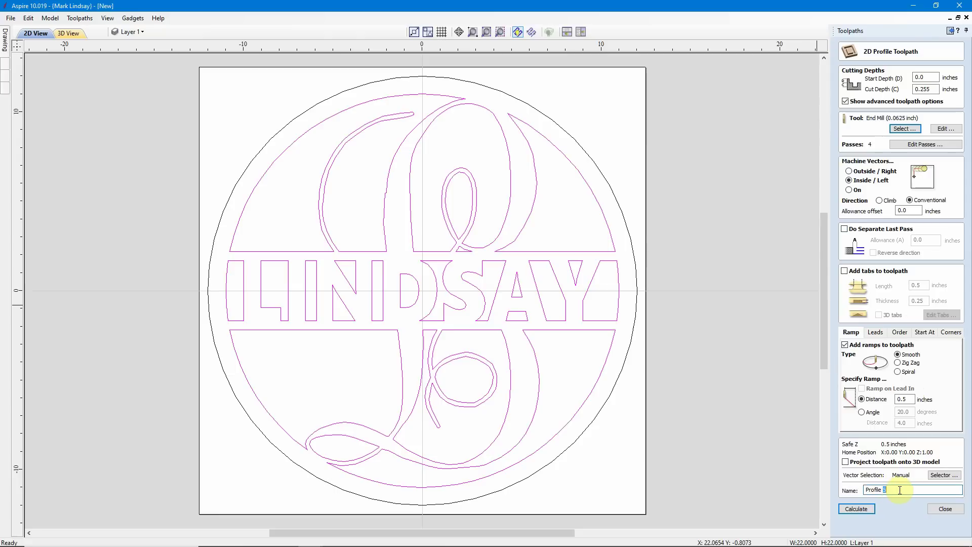
type("Inside")
left_click(864, 510)
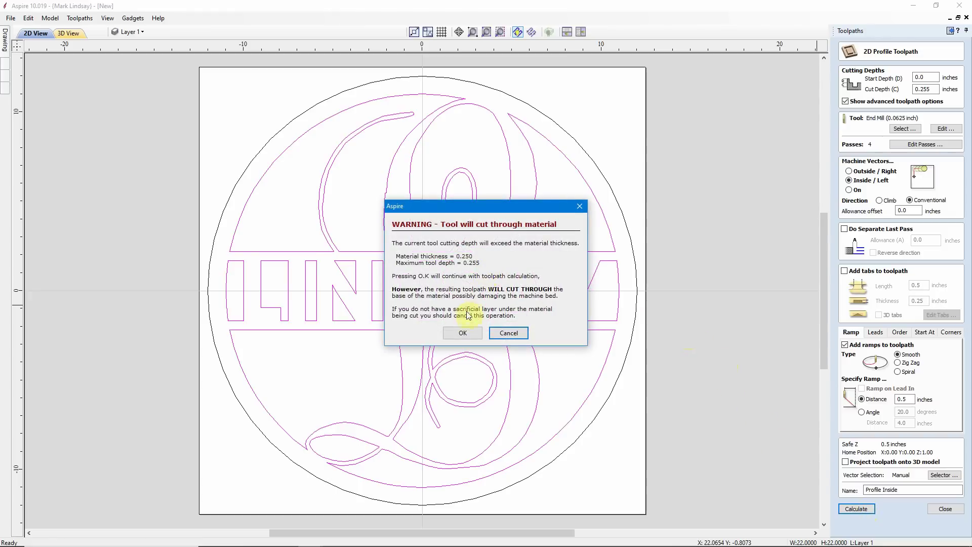
left_click(463, 334)
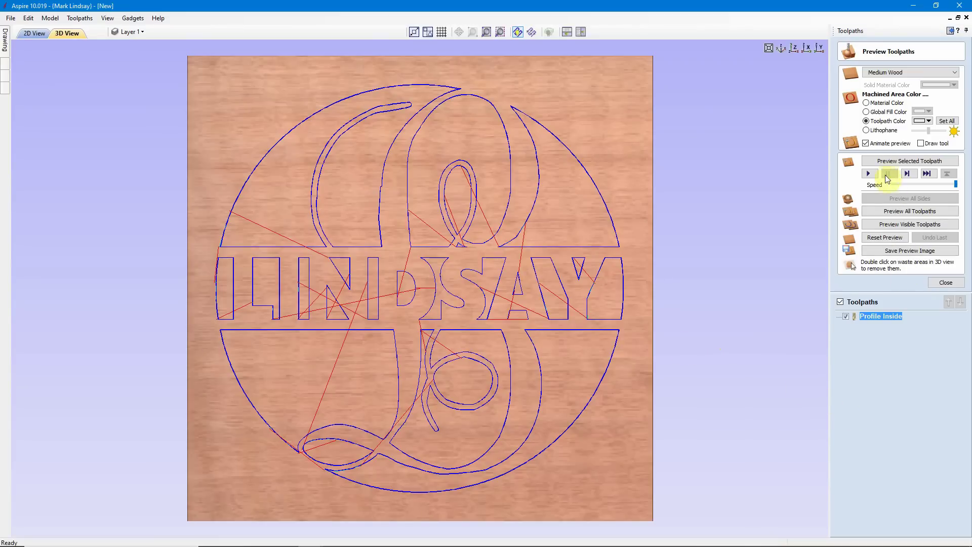
- Preview the Profile Inside toolpath, remove the waste pieces around the script initial's upper half and inspect the crossing below its small loop
left_click(914, 160)
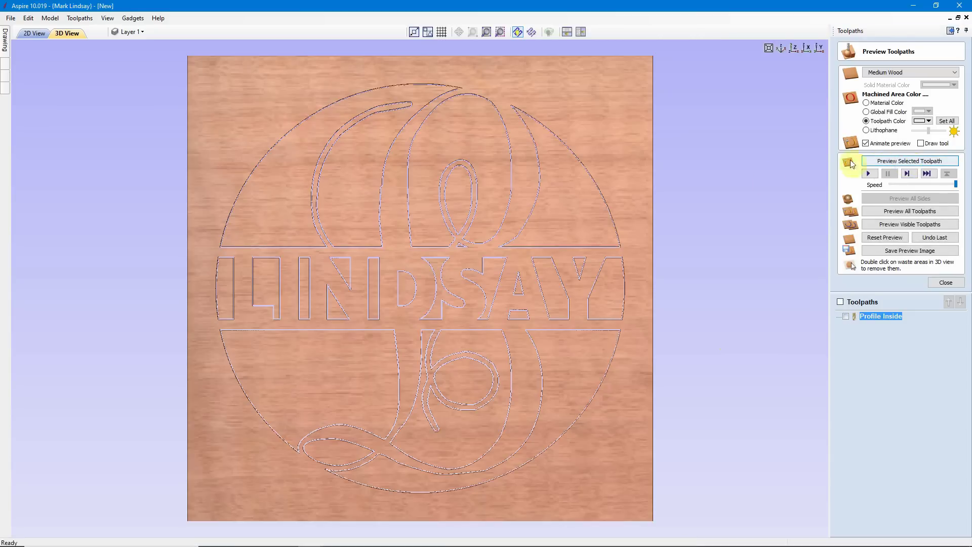
double_click(565, 197)
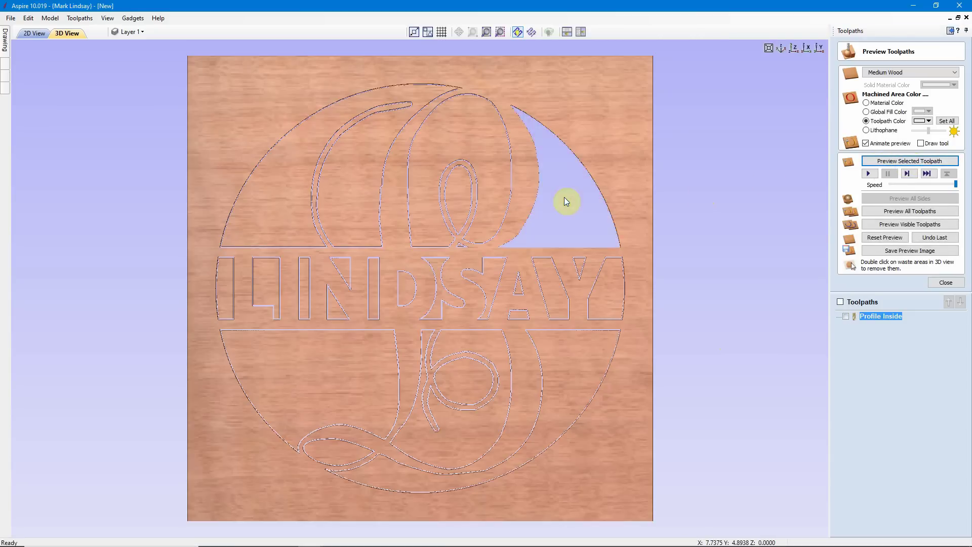
double_click(457, 120)
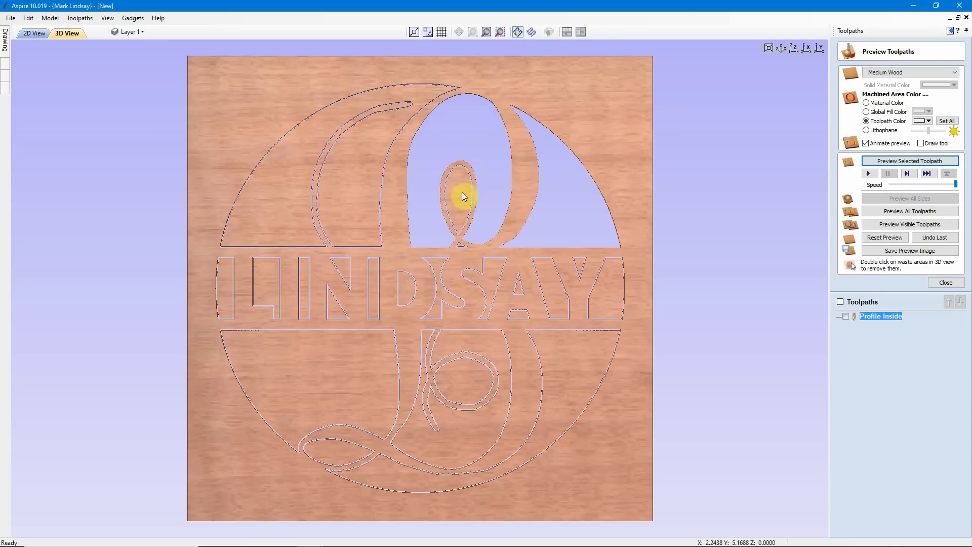
double_click(352, 146)
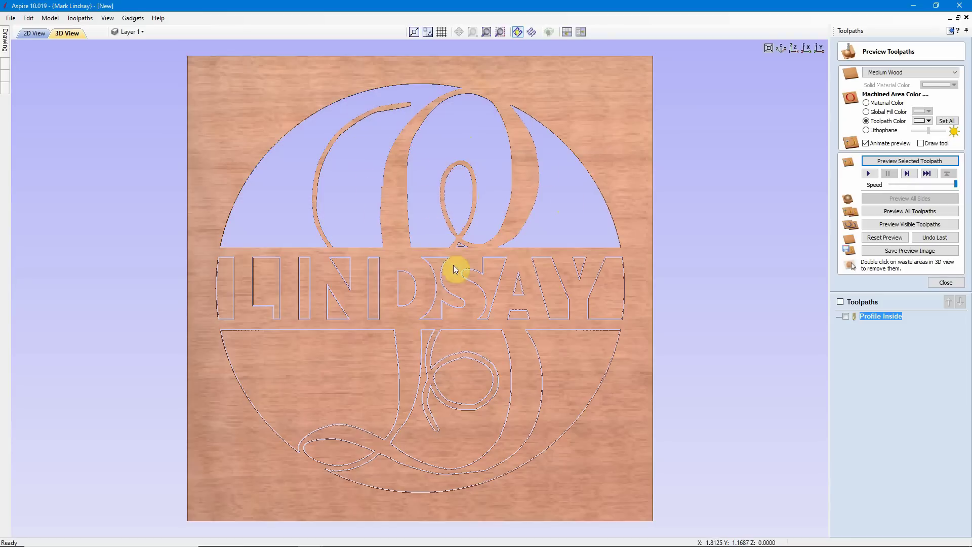
scroll(458, 265, "up", 5)
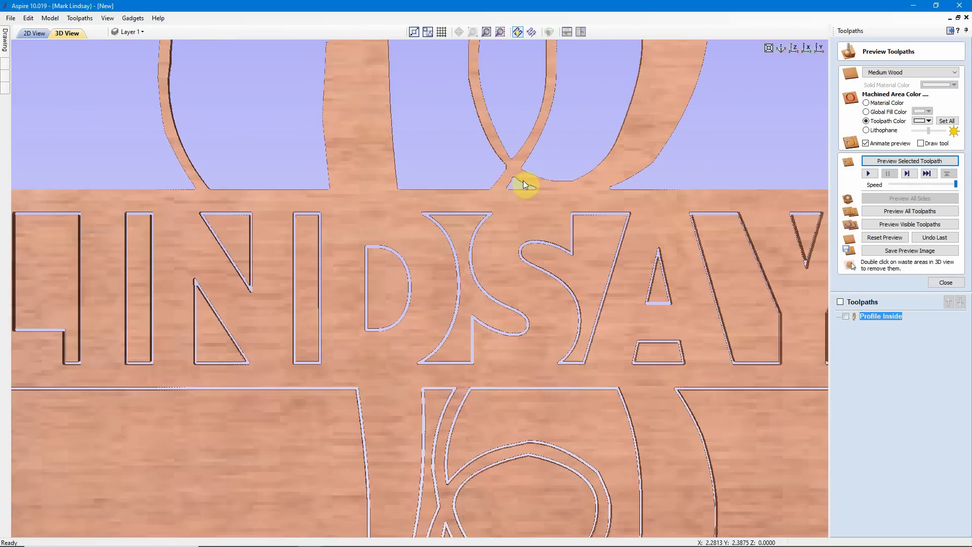
scroll(522, 202, "down", 5)
scroll(519, 180, "up", 5)
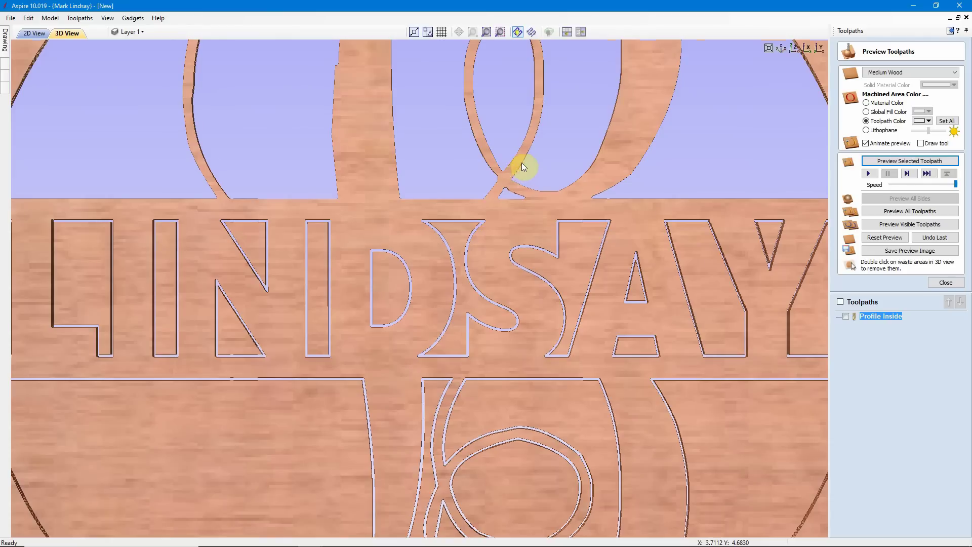
middle_click_drag(576, 123, 530, 193)
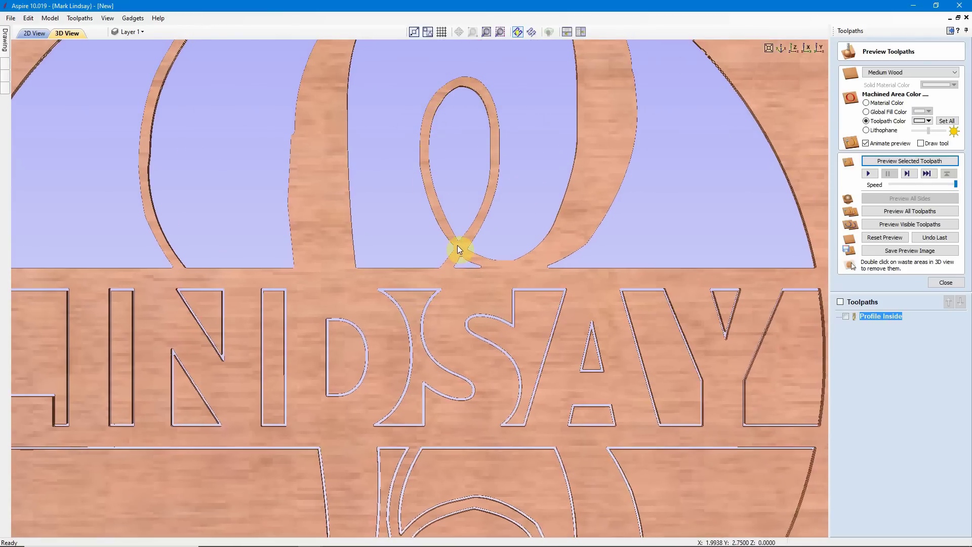
scroll(470, 241, "up", 1)
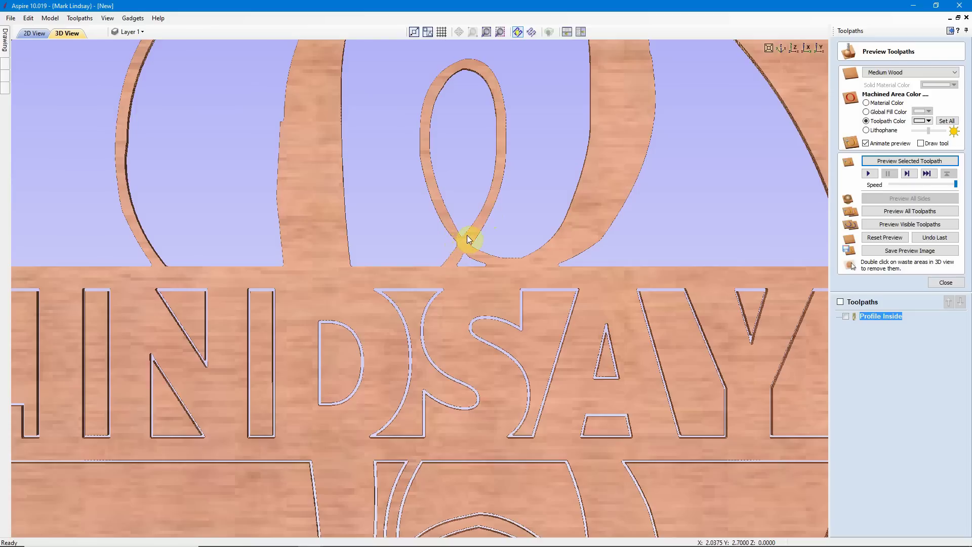
scroll(471, 232, "down", 5)
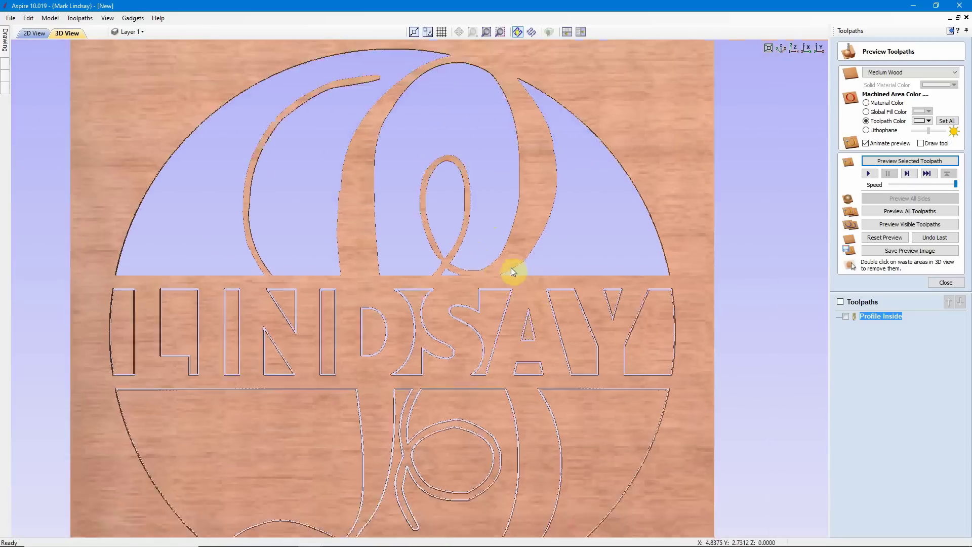
- Reset the preview and recalculate the Profile Inside toolpath with Machine Vectors set to Outside / Right, accepting the cut through the material
left_click(893, 238)
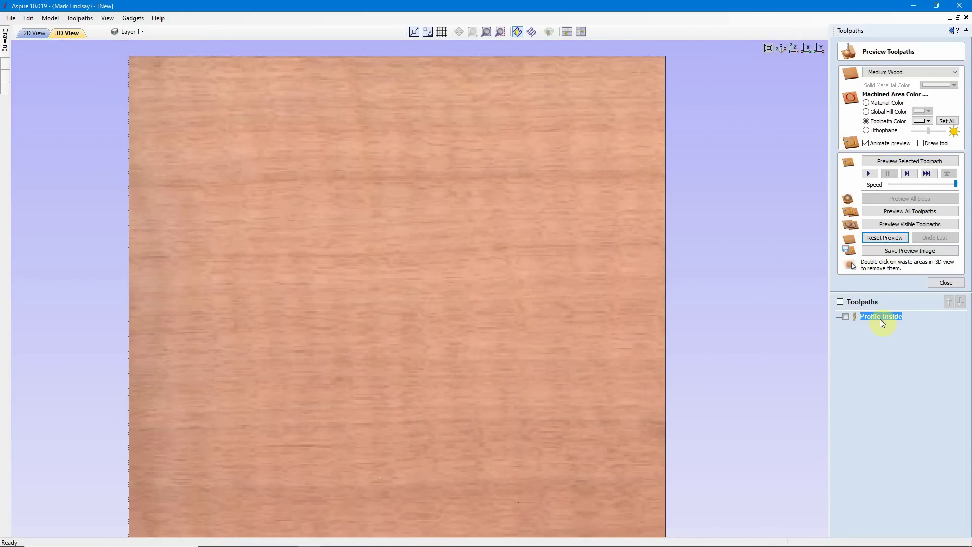
double_click(880, 316)
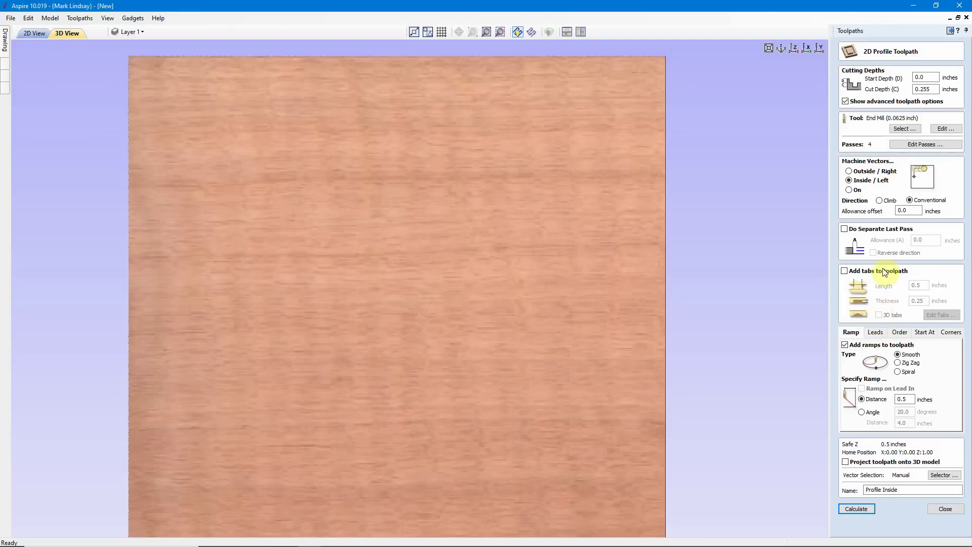
left_click(849, 172)
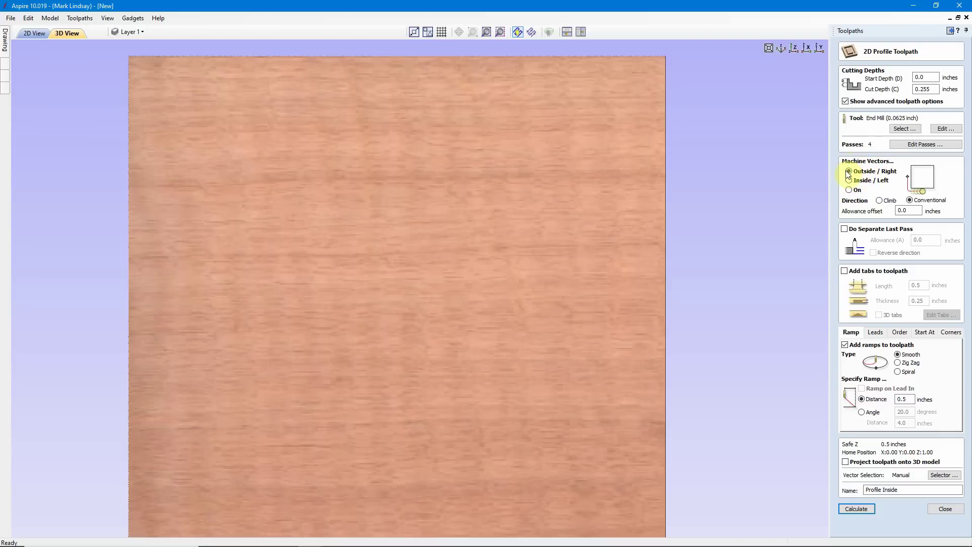
left_click(858, 509)
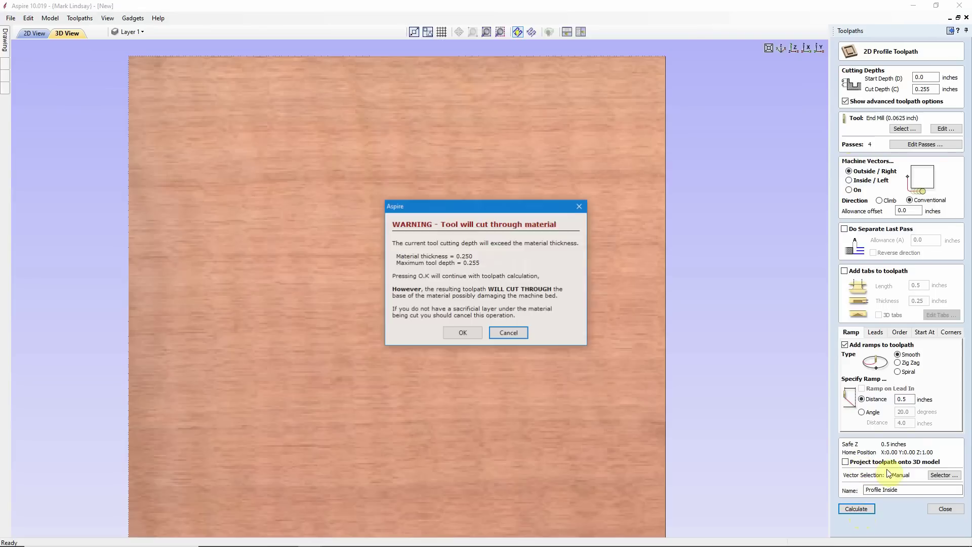
left_click(456, 334)
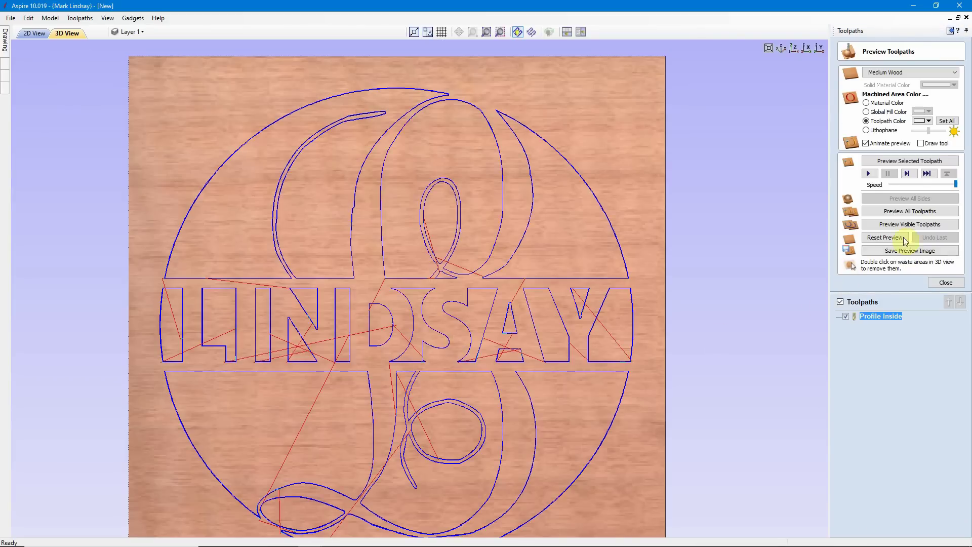
- Preview the outside-cut toolpath and examine how it affects the thin strokes and loop crossings of the script initial
left_click(905, 163)
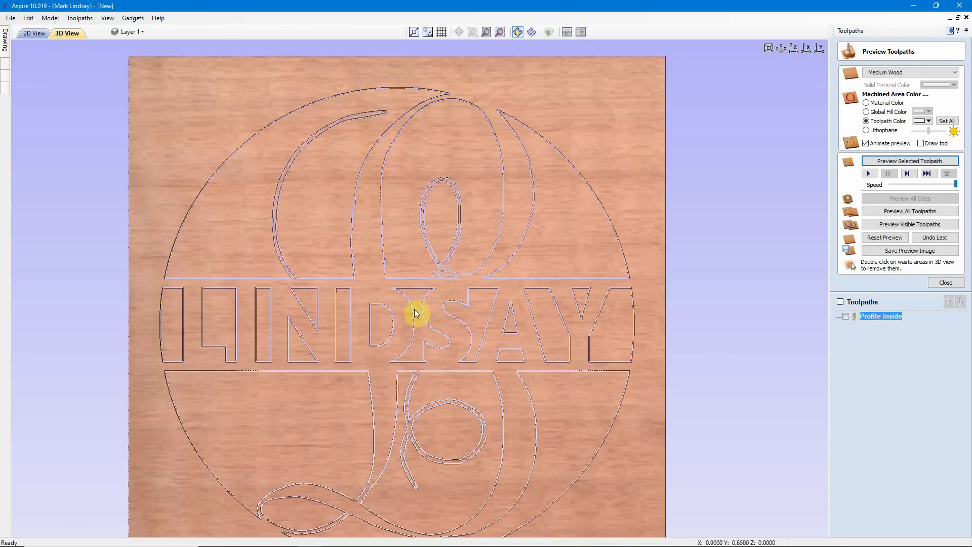
scroll(448, 272, "up", 4)
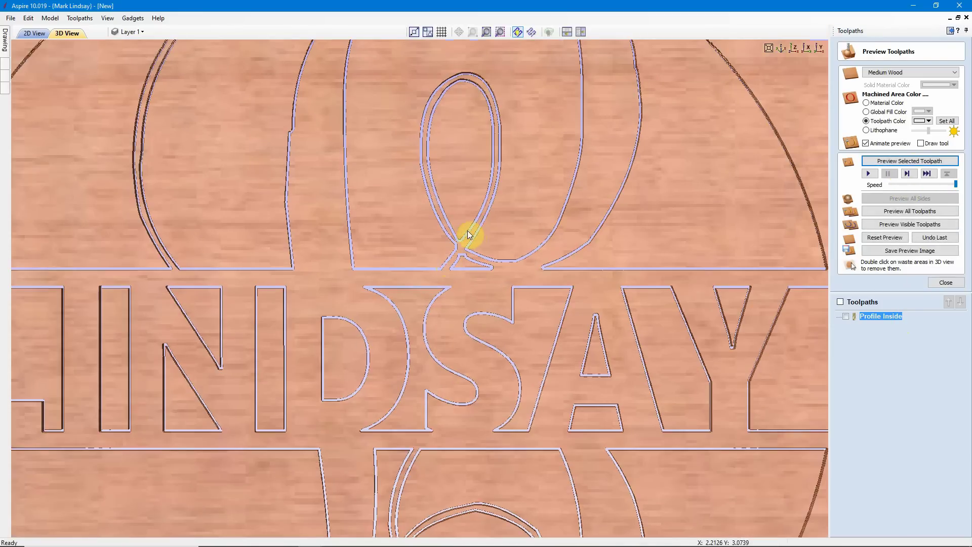
scroll(448, 261, "up", 3)
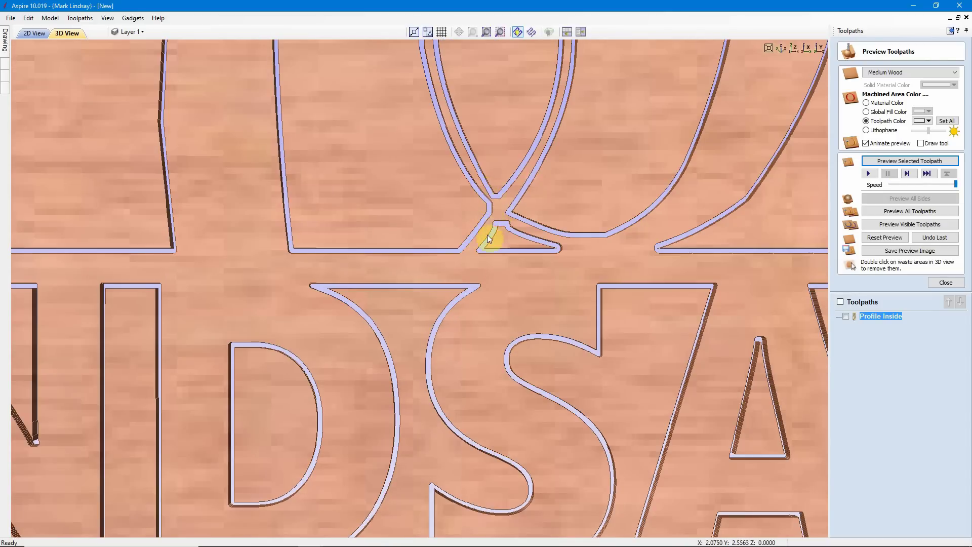
scroll(490, 232, "down", 2)
scroll(502, 247, "down", 2)
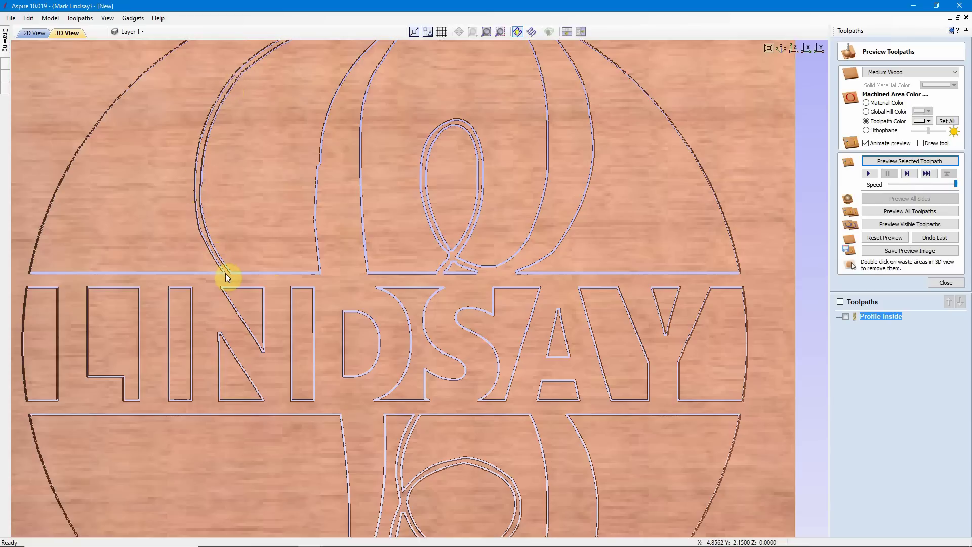
scroll(580, 330, "down", 2)
scroll(518, 400, "down", 1)
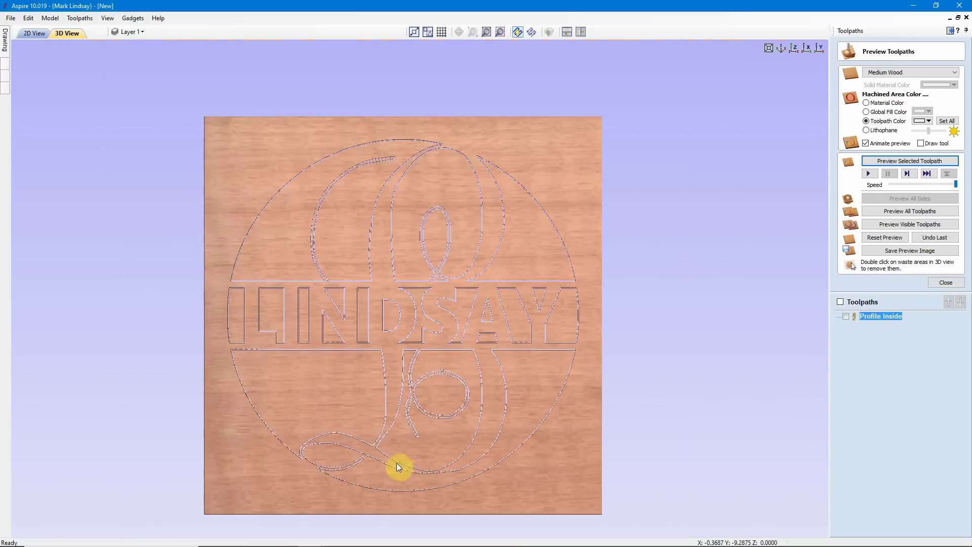
scroll(382, 524, "up", 4)
scroll(429, 484, "down", 2)
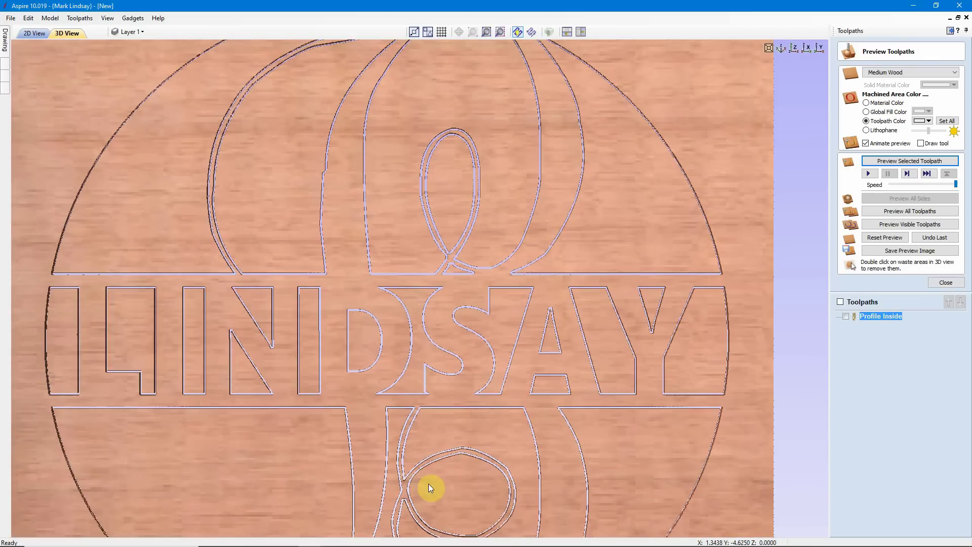
scroll(451, 388, "up", 3)
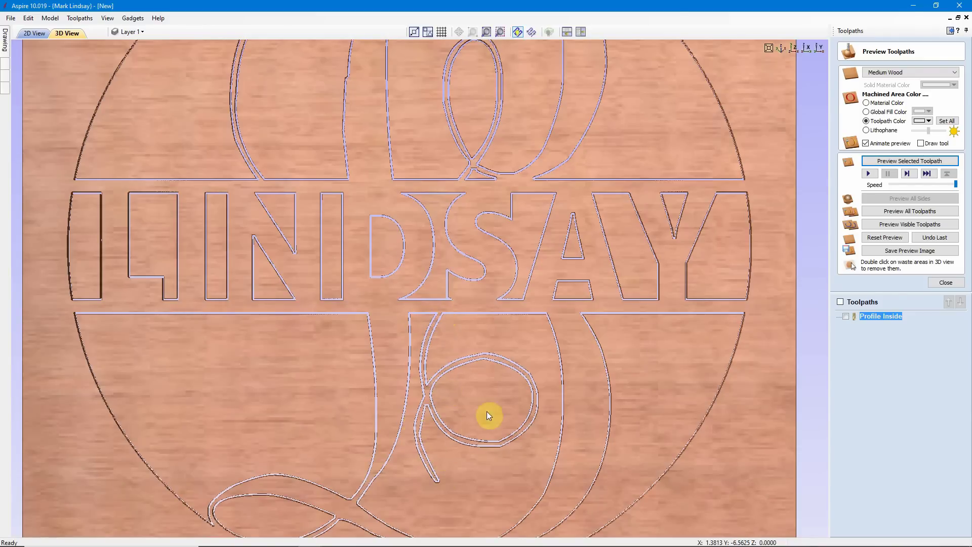
- Reset the preview and recalculate the Profile Inside toolpath with Machine Vectors set back to Inside / Left, accepting the cut through the material
left_click(891, 242)
left_click(793, 49)
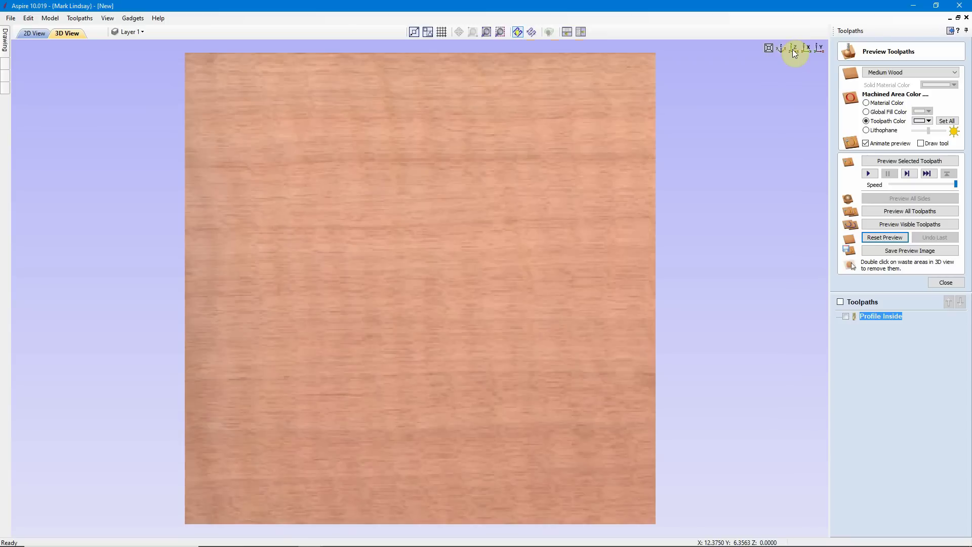
double_click(883, 316)
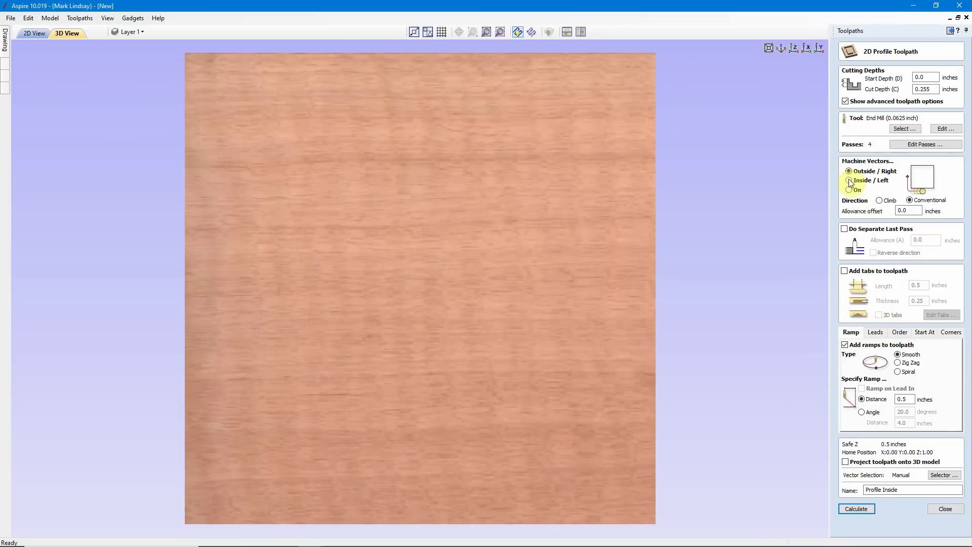
left_click(857, 510)
left_click(455, 329)
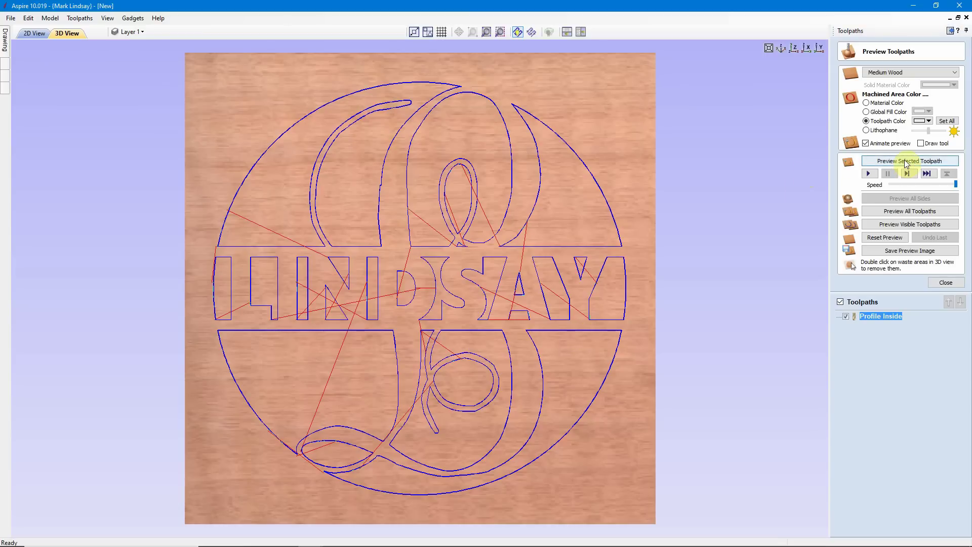
- Preview the inside-cut toolpath and remove the waste pieces around and within the script initial's upper half above the name band
left_click(903, 160)
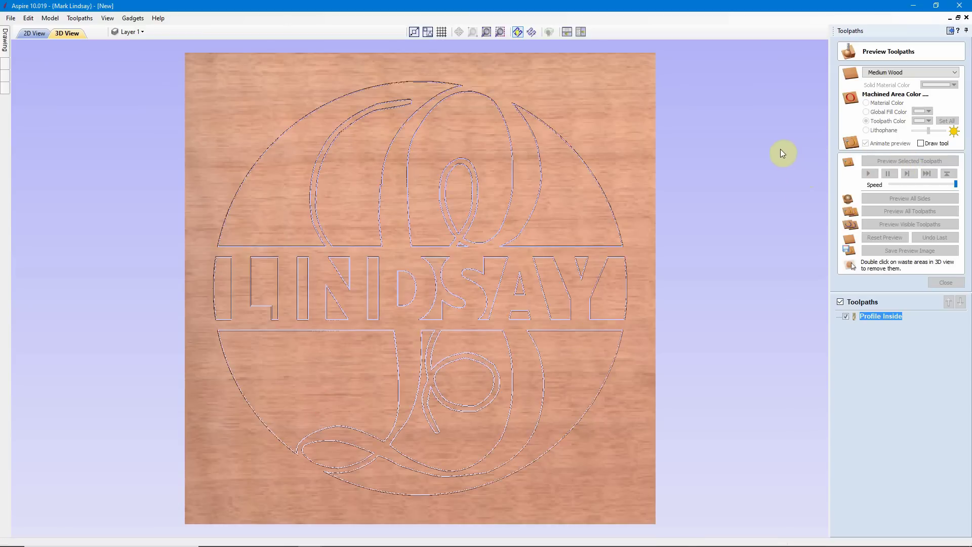
scroll(446, 215, "up", 3)
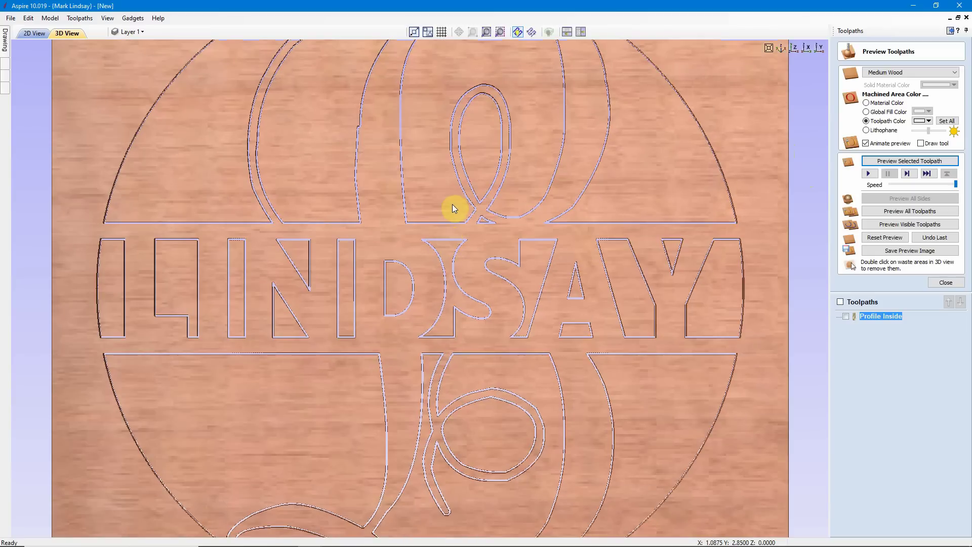
double_click(452, 205)
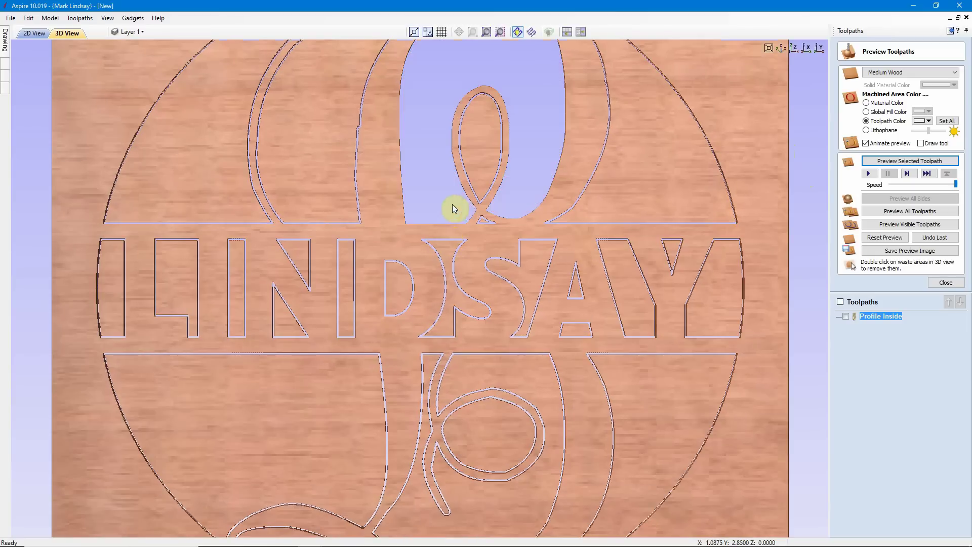
double_click(488, 171)
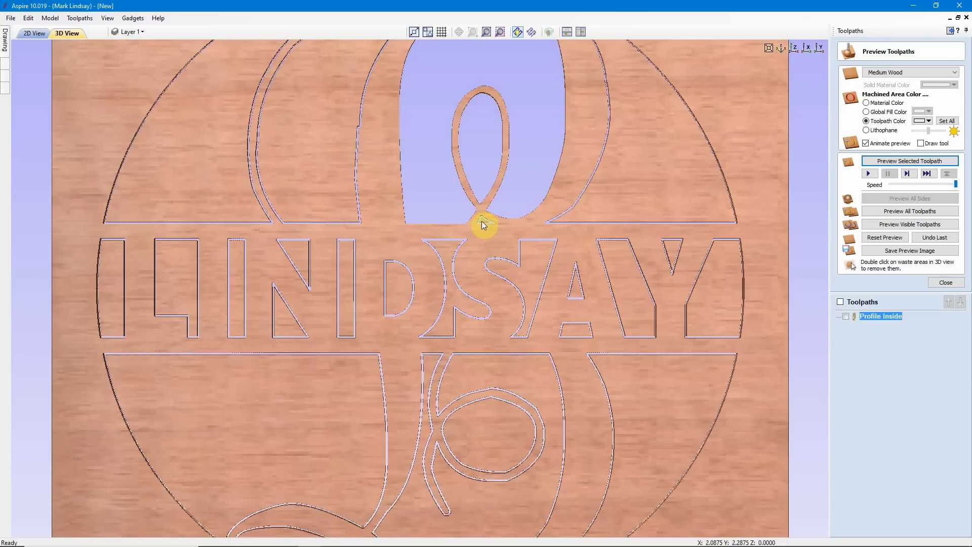
scroll(482, 220, "up", 3)
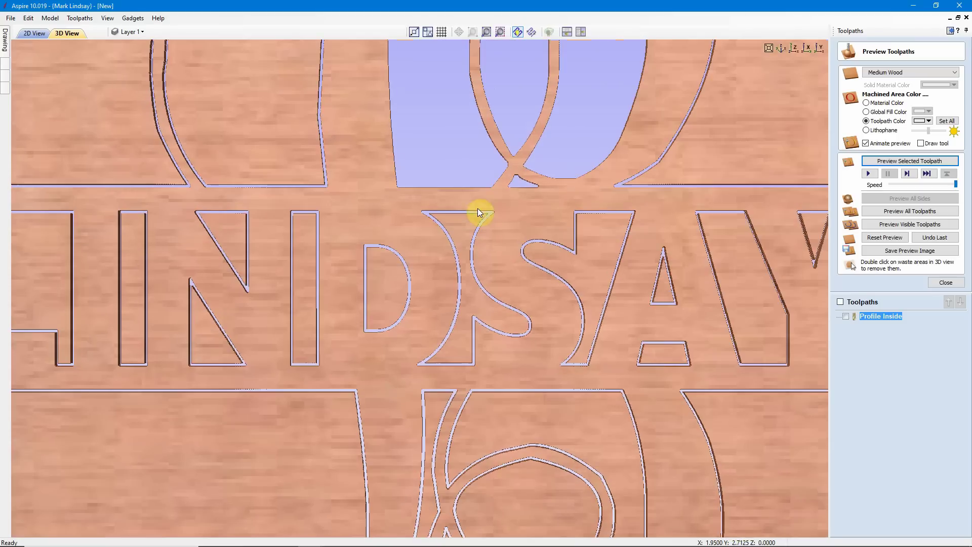
double_click(518, 176)
double_click(668, 178)
scroll(504, 220, "down", 3)
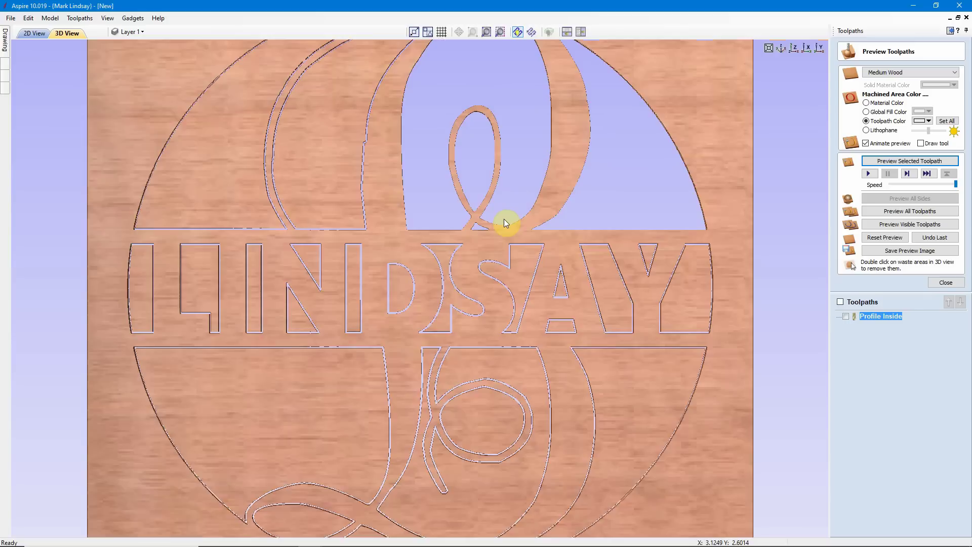
scroll(504, 221, "down", 1)
scroll(528, 211, "down", 1)
double_click(358, 154)
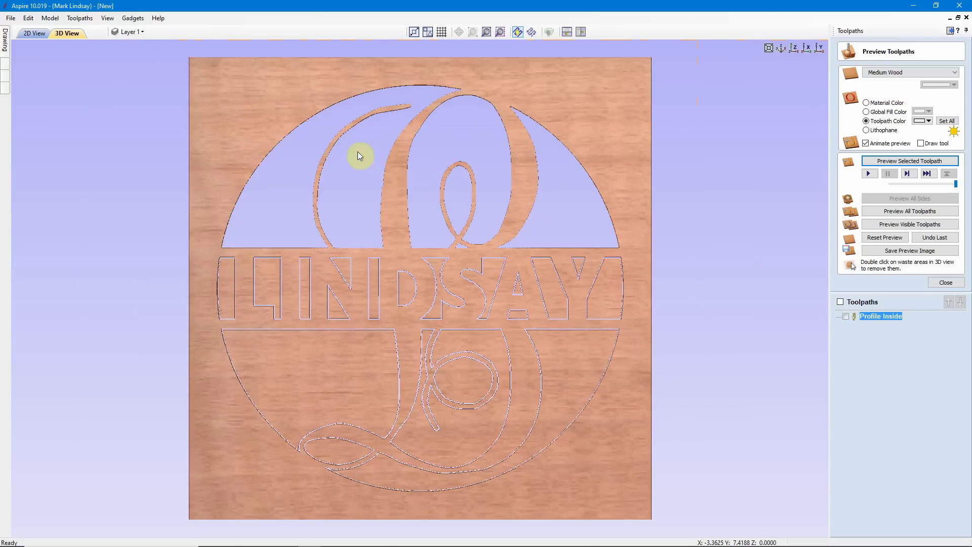
- Remove the waste pieces around and inside the script initial's loops below the name band from the preview
double_click(348, 351)
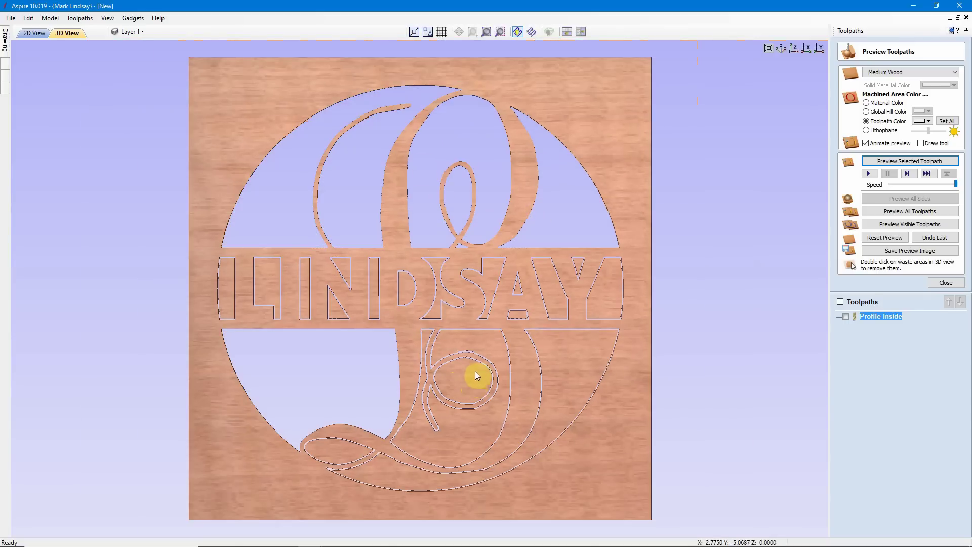
double_click(476, 375)
double_click(495, 406)
double_click(565, 348)
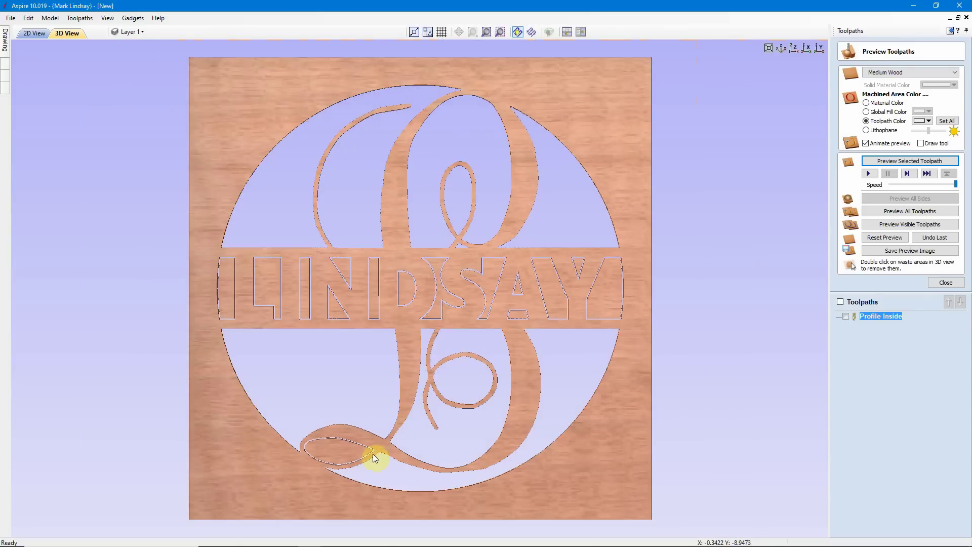
double_click(369, 448)
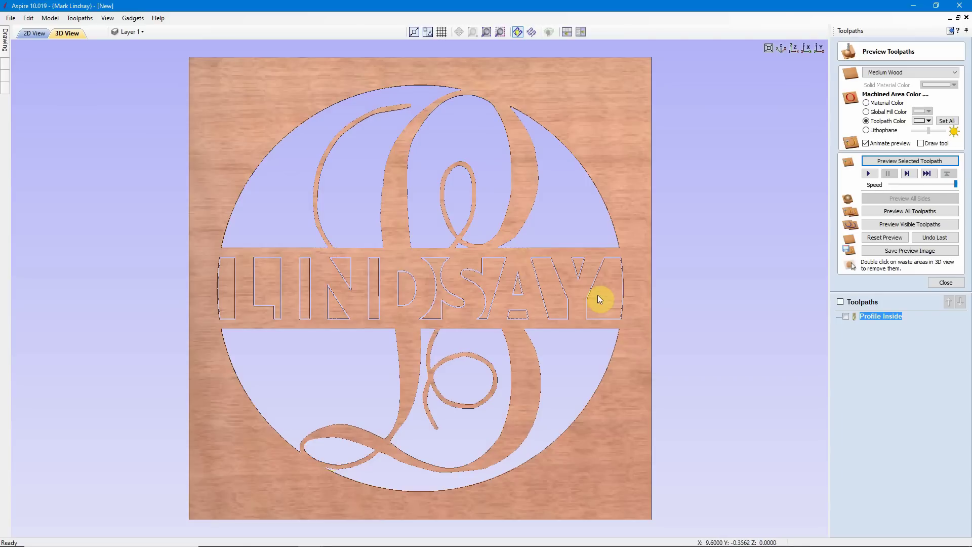
- Remove the waste pieces around and inside the last four letters of the family name from the preview
double_click(597, 295)
double_click(552, 293)
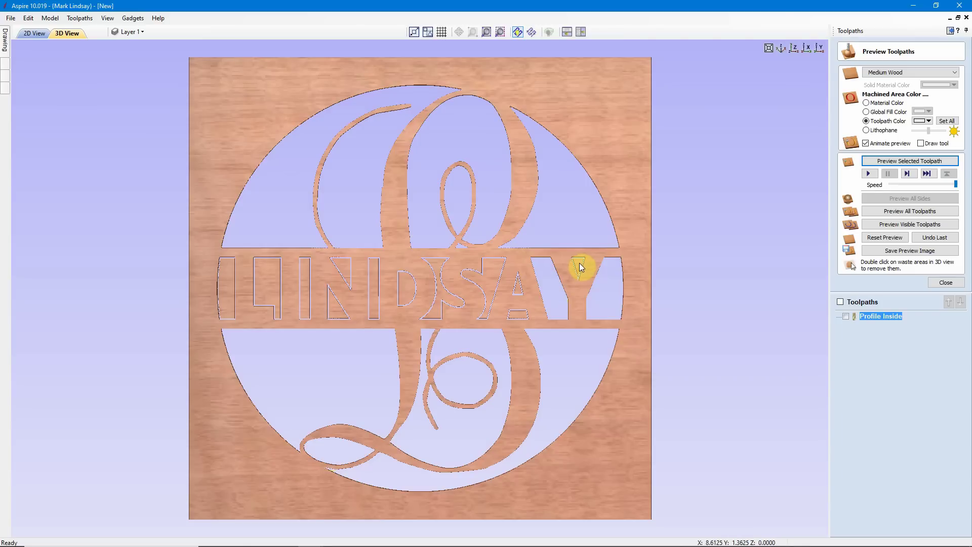
double_click(579, 263)
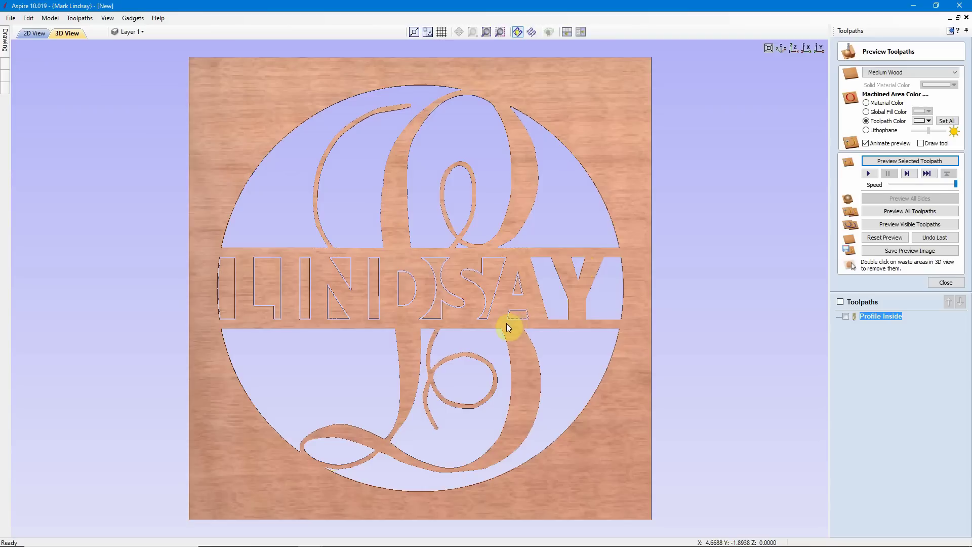
double_click(517, 291)
double_click(488, 278)
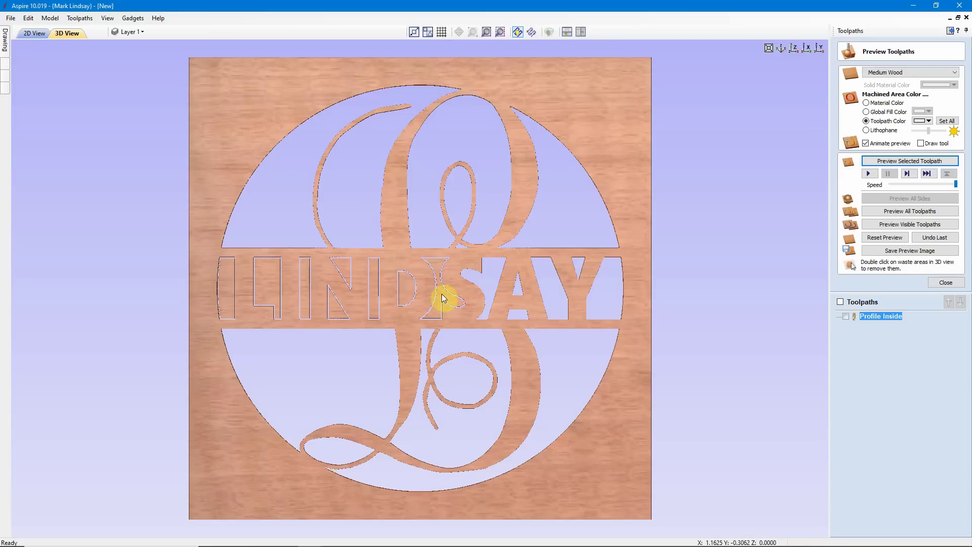
double_click(442, 298)
double_click(403, 283)
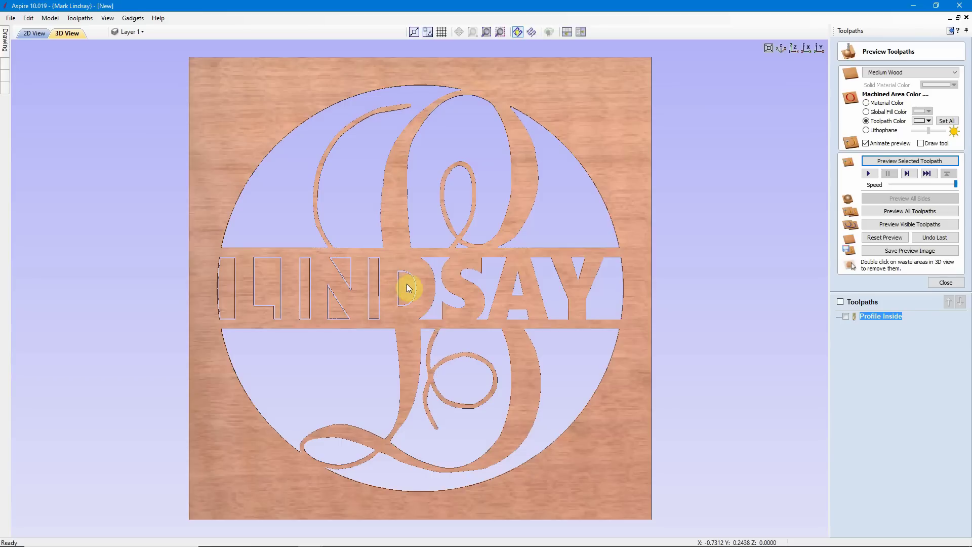
- Remove the waste pieces around the first three letters of the family name, including the strip beside the ring, from the preview
double_click(372, 286)
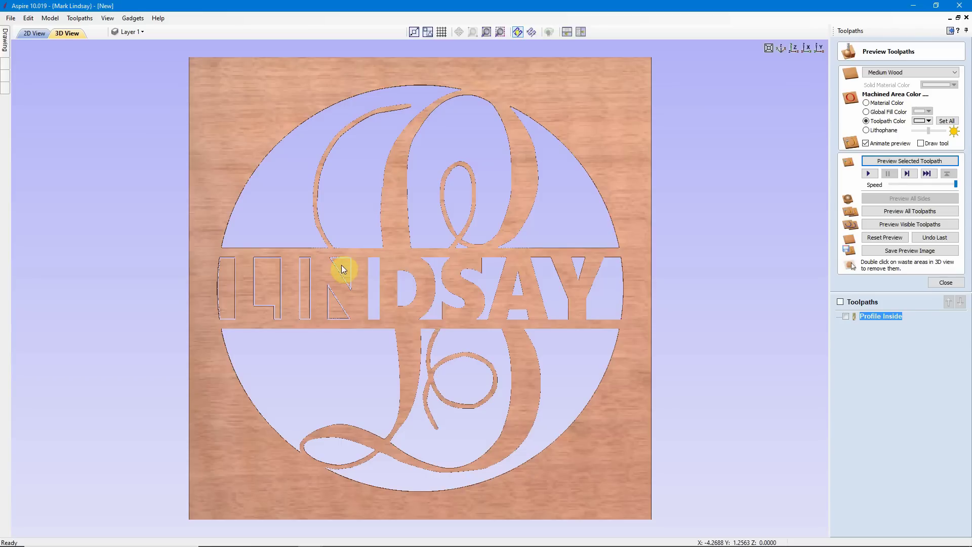
double_click(343, 270)
double_click(321, 321)
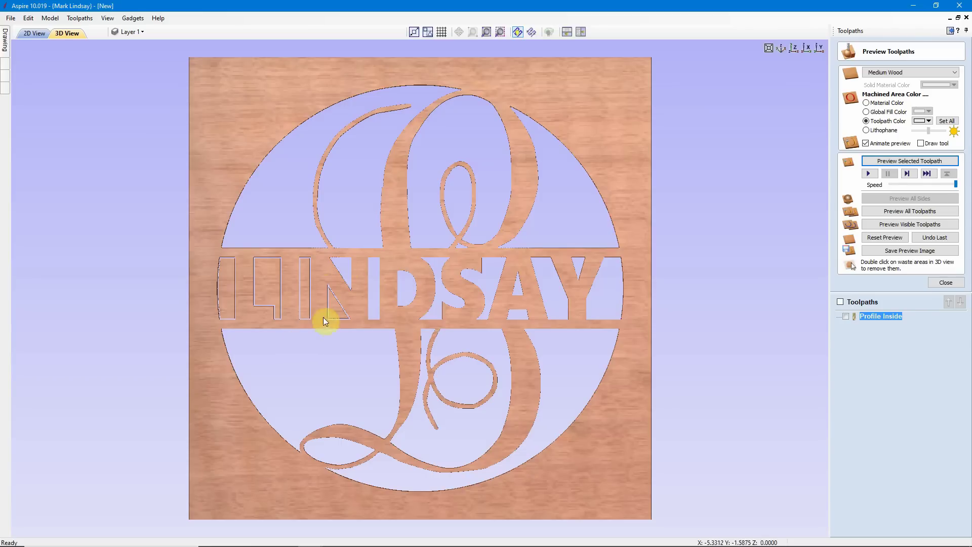
double_click(305, 278)
double_click(269, 275)
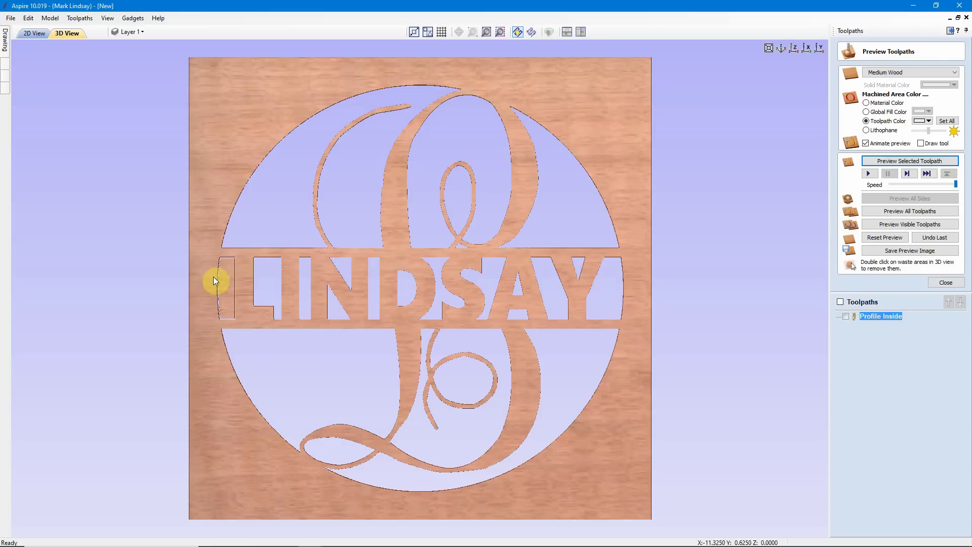
double_click(224, 278)
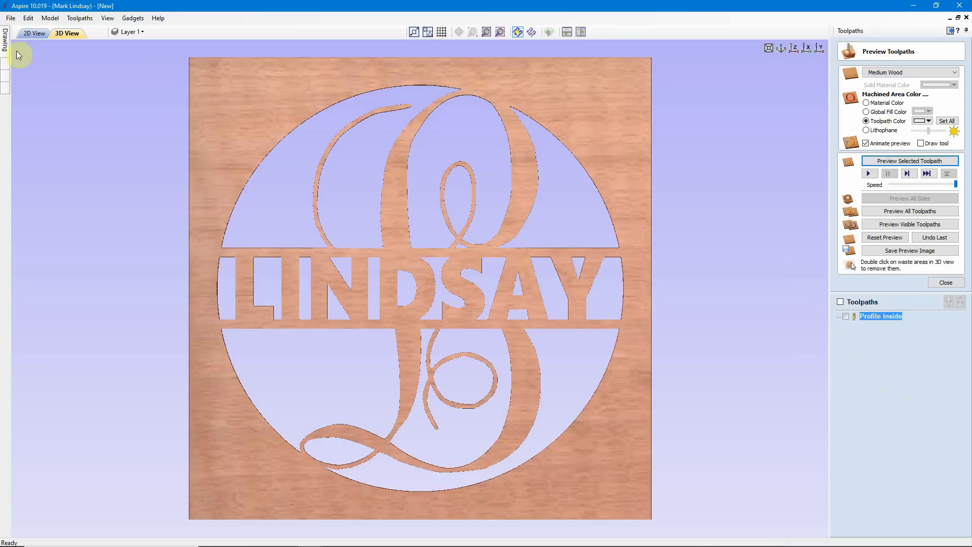
- Set up a 2D profile toolpath on the outer circle with the 0.25 inch end mill, machining Outside / Right
left_click(31, 32)
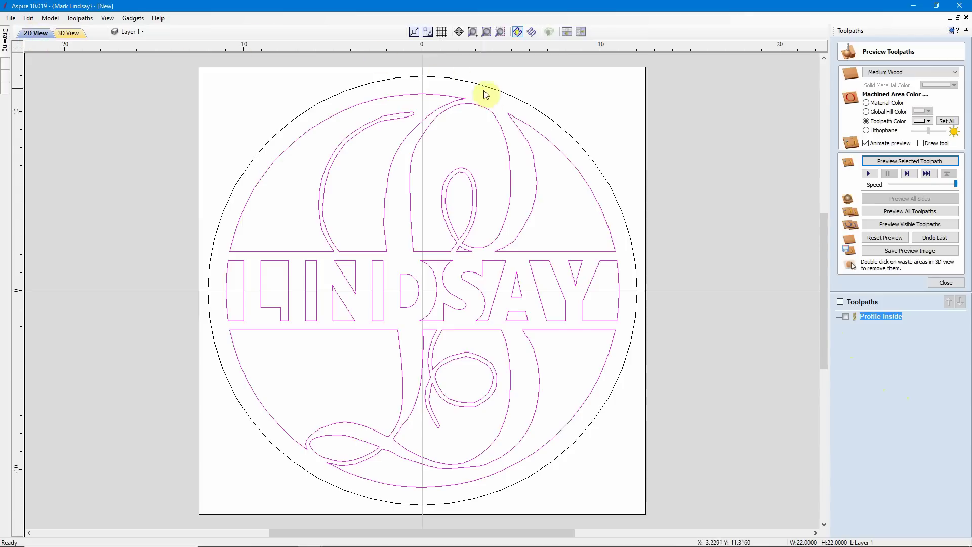
left_click(529, 106)
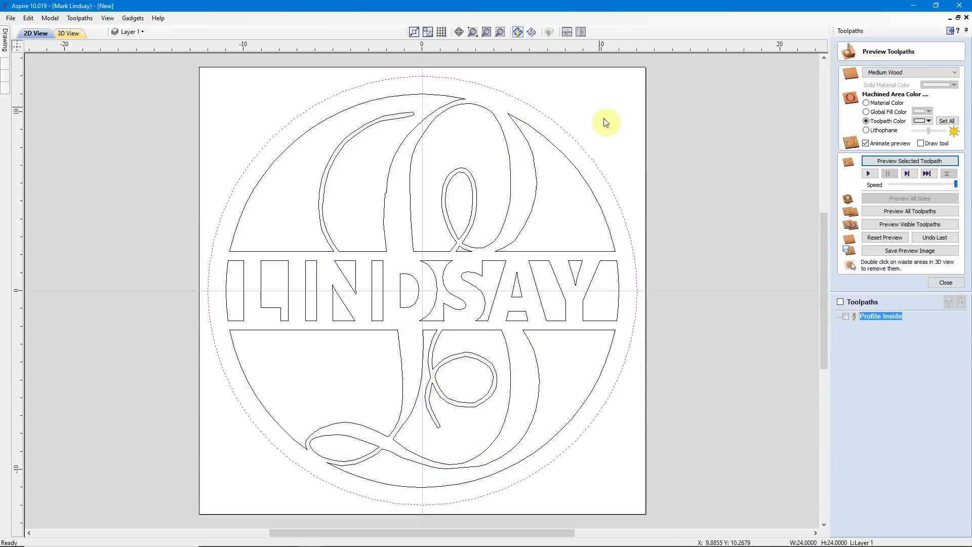
left_click(946, 282)
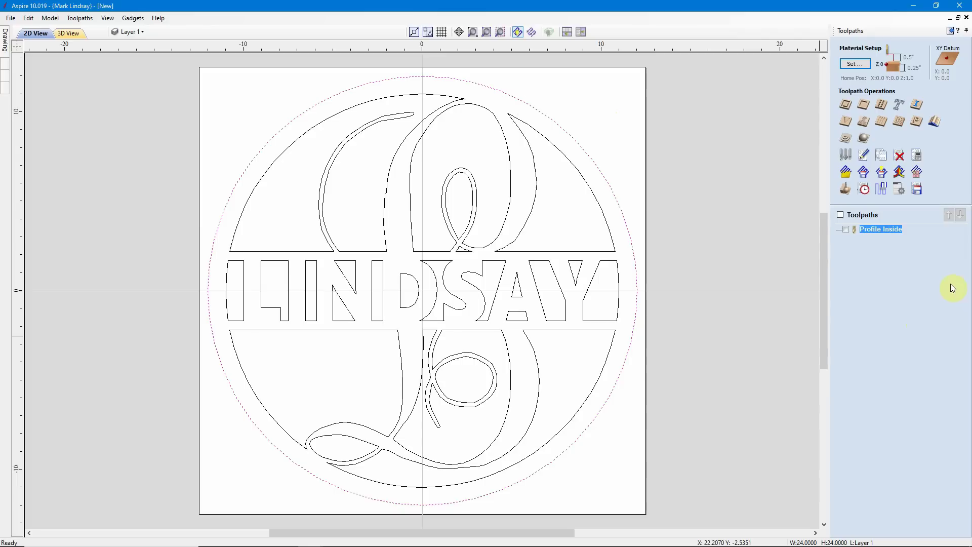
left_click(845, 104)
left_click(845, 102)
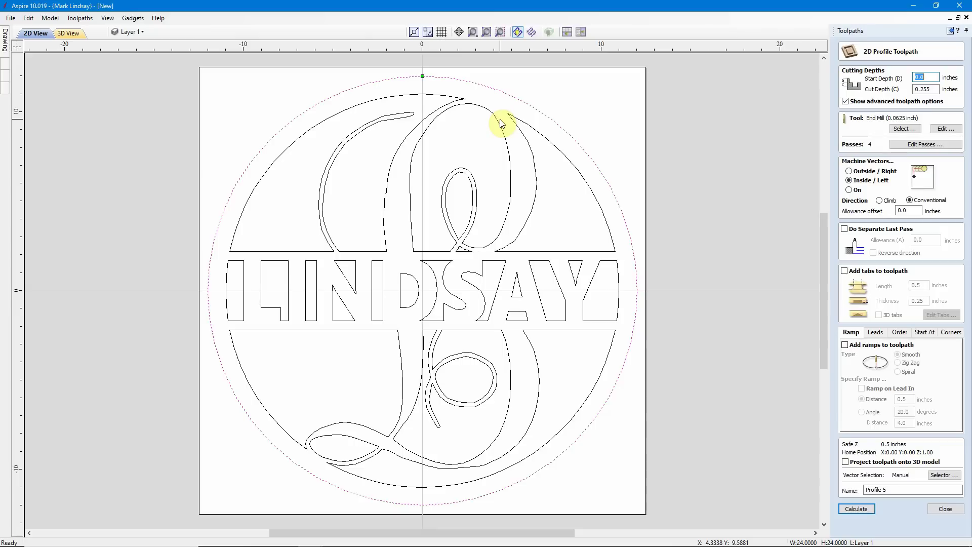
left_click(905, 128)
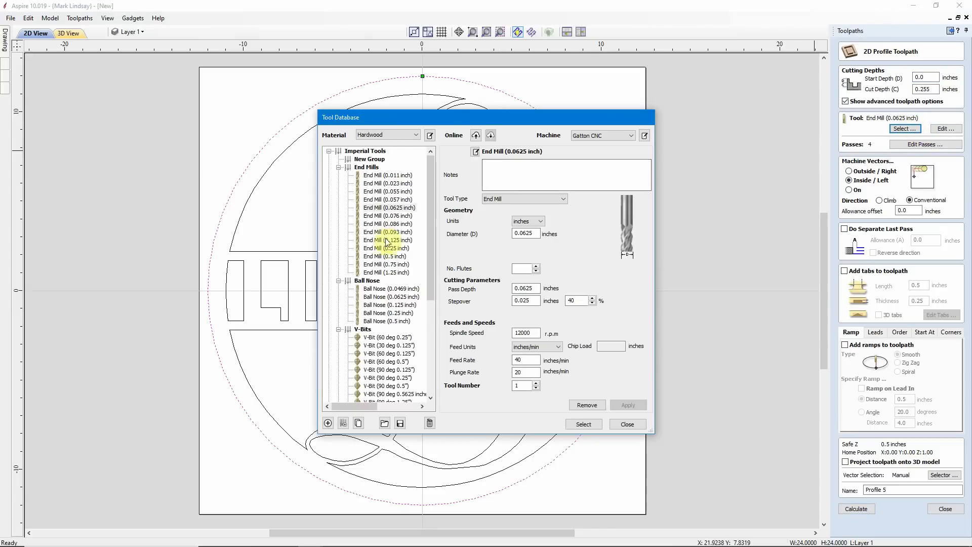
left_click(399, 249)
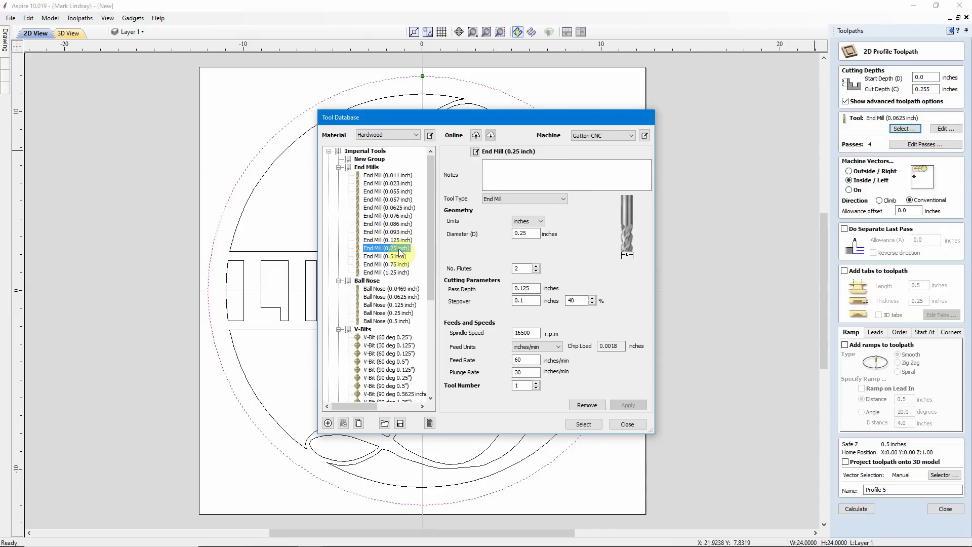
left_click(589, 425)
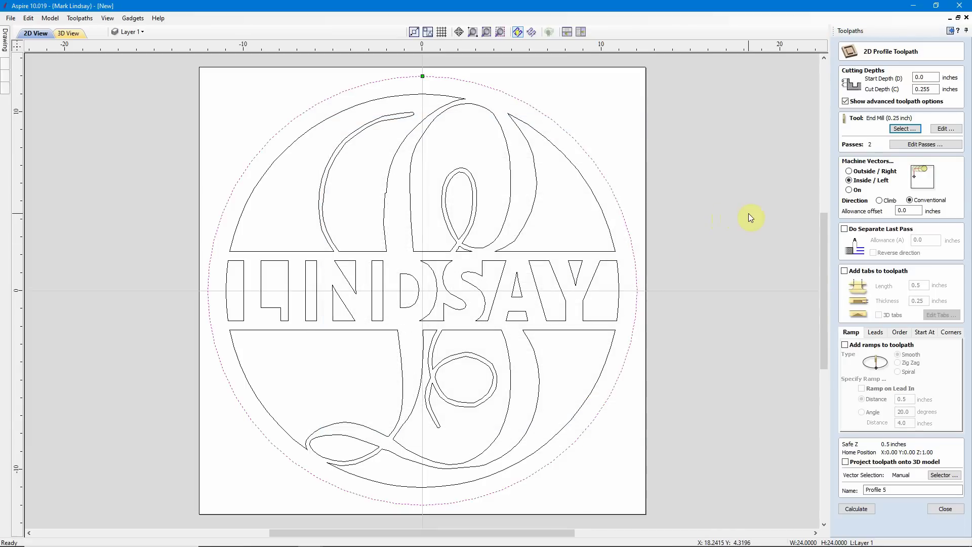
left_click(849, 172)
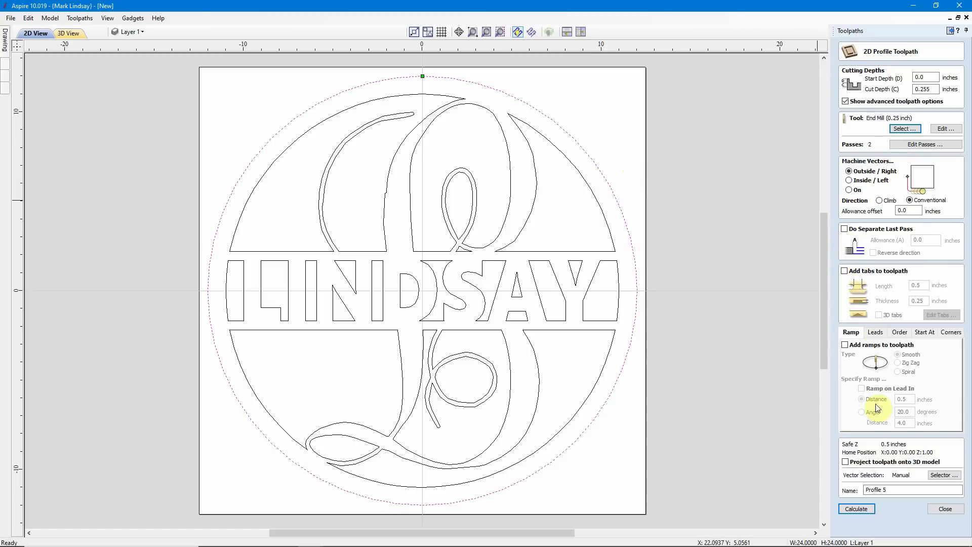
- Add smooth ramps to the outer circle's toolpath with a ramp distance of 1.0 inch
left_click(846, 345)
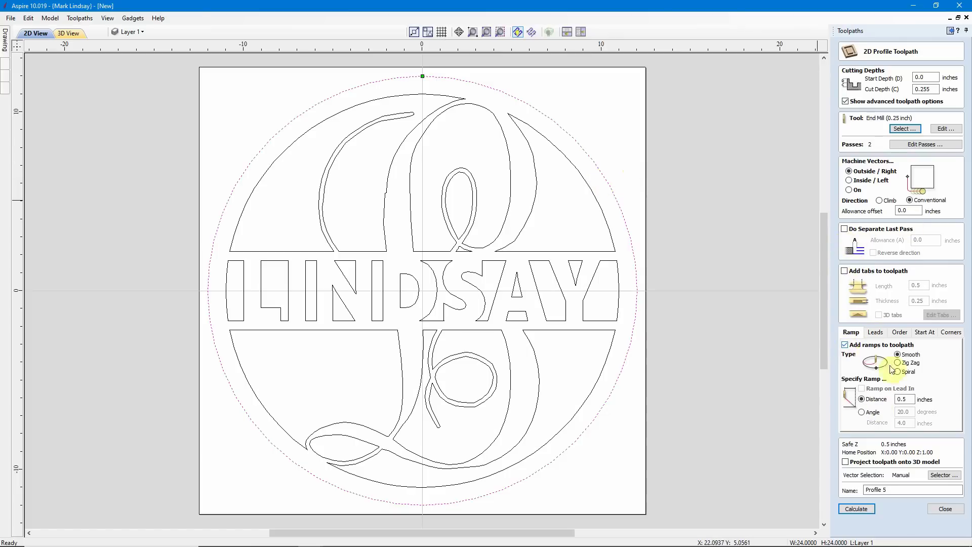
left_click(909, 399)
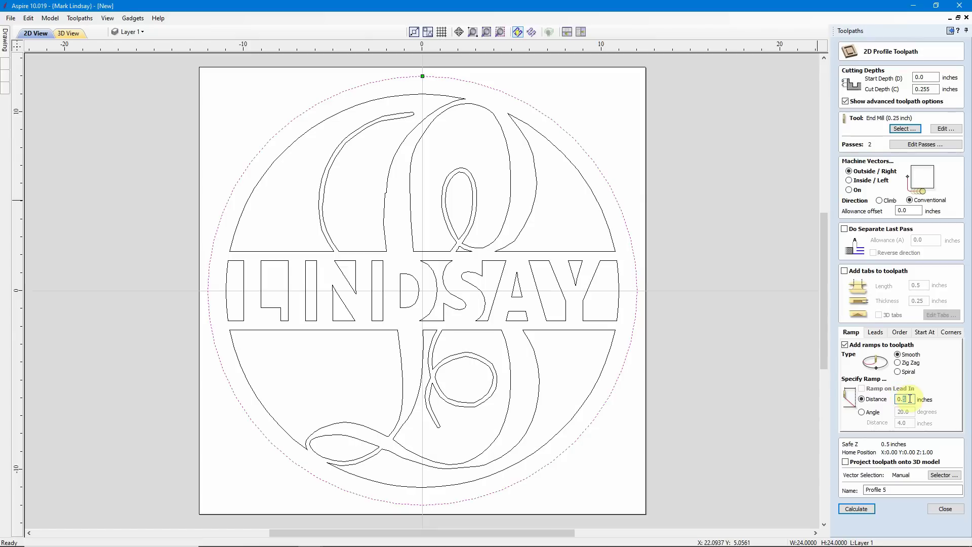
type("1")
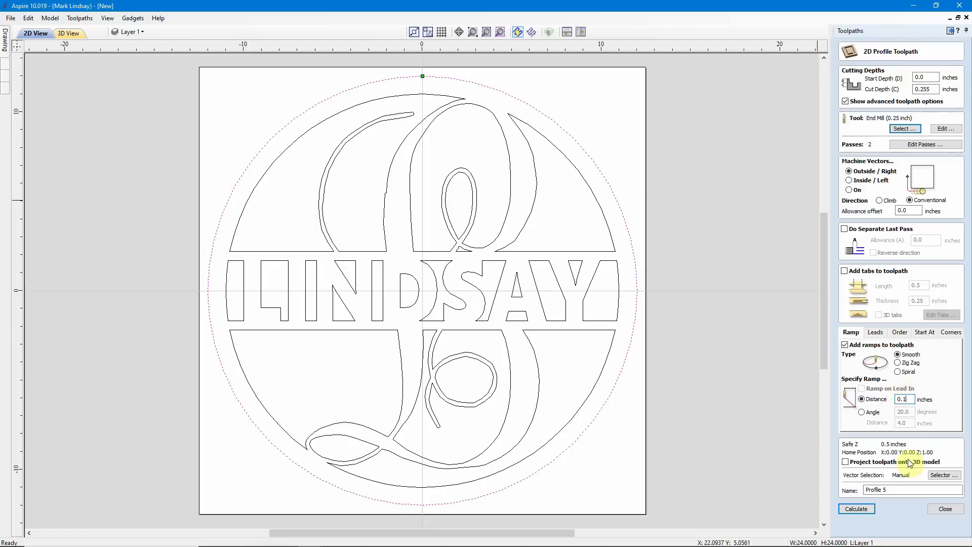
double_click(907, 400)
type("1")
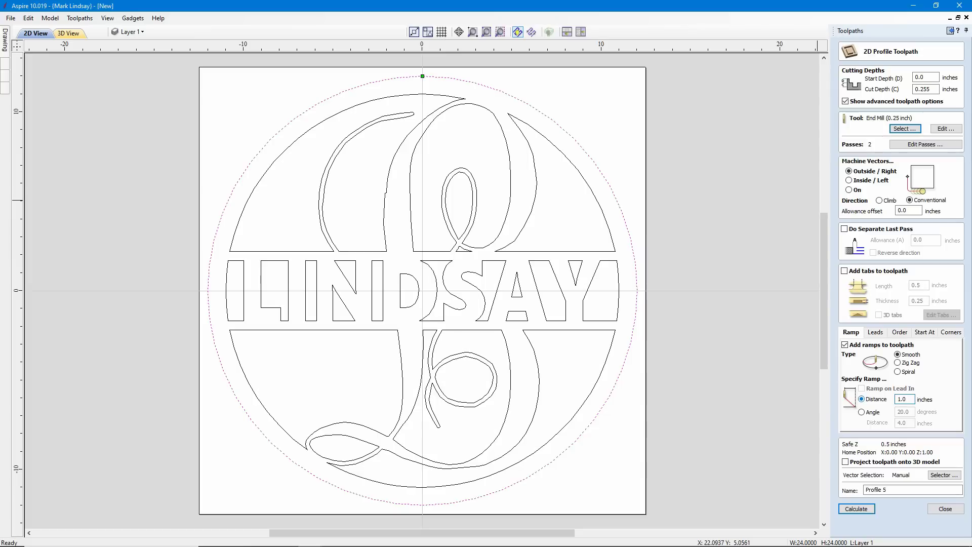
- Name the toolpath Profile Cutout and calculate it, accepting the cut through the material
left_click(887, 489)
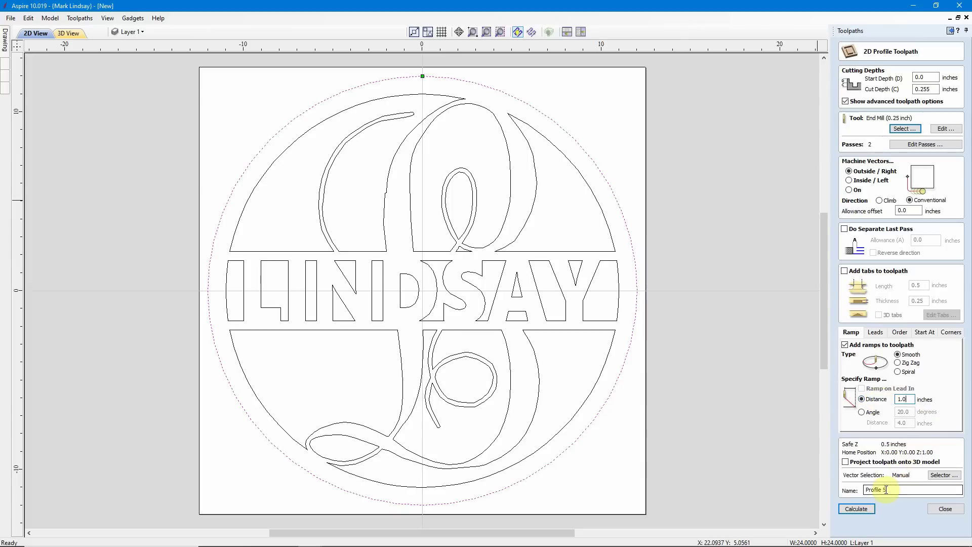
double_click(885, 490)
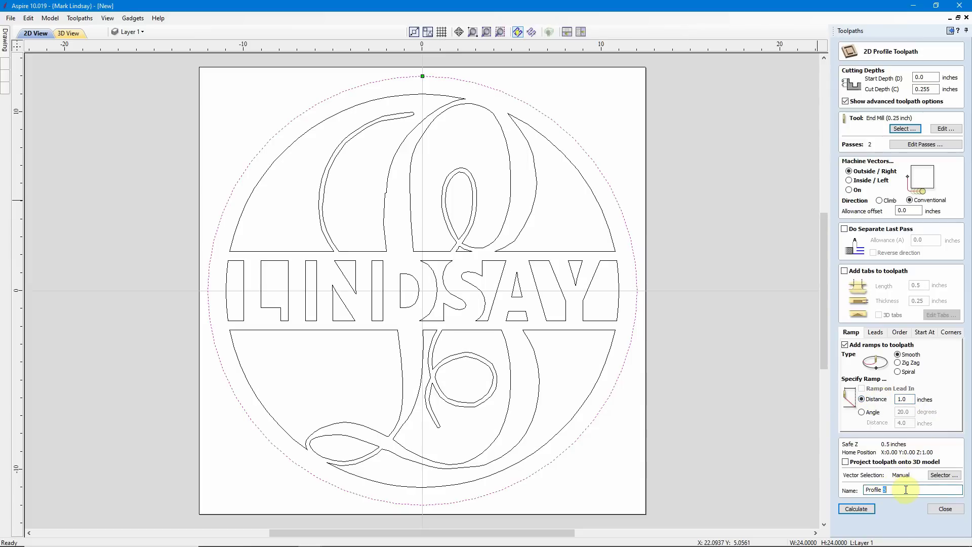
type("Cutout")
left_click(864, 510)
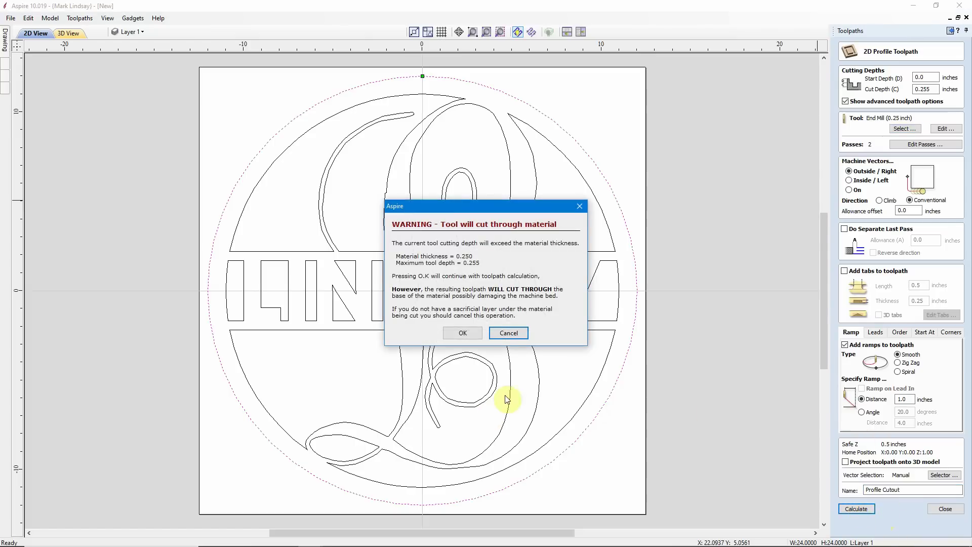
left_click(465, 334)
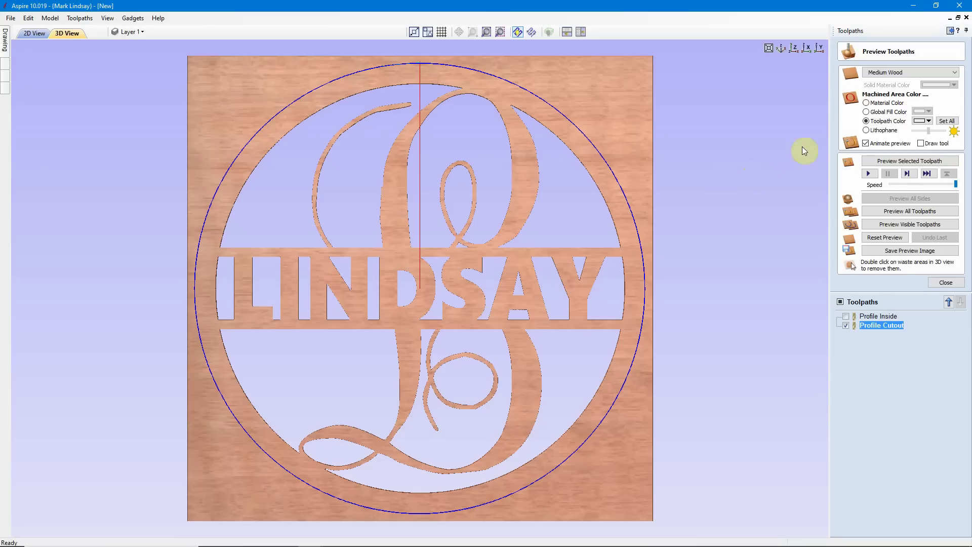
- Preview the Profile Cutout toolpath and remove the waste material surrounding the round sign
left_click(905, 160)
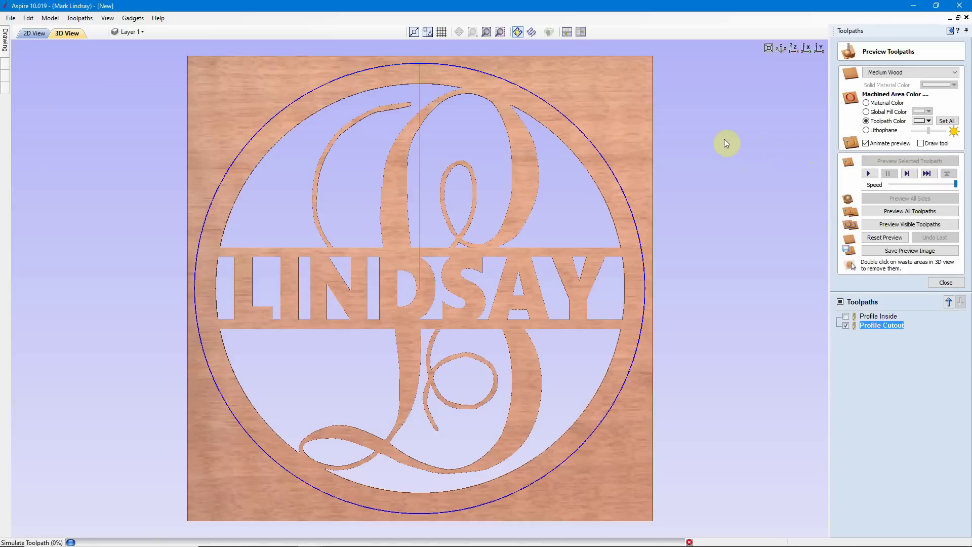
double_click(614, 66)
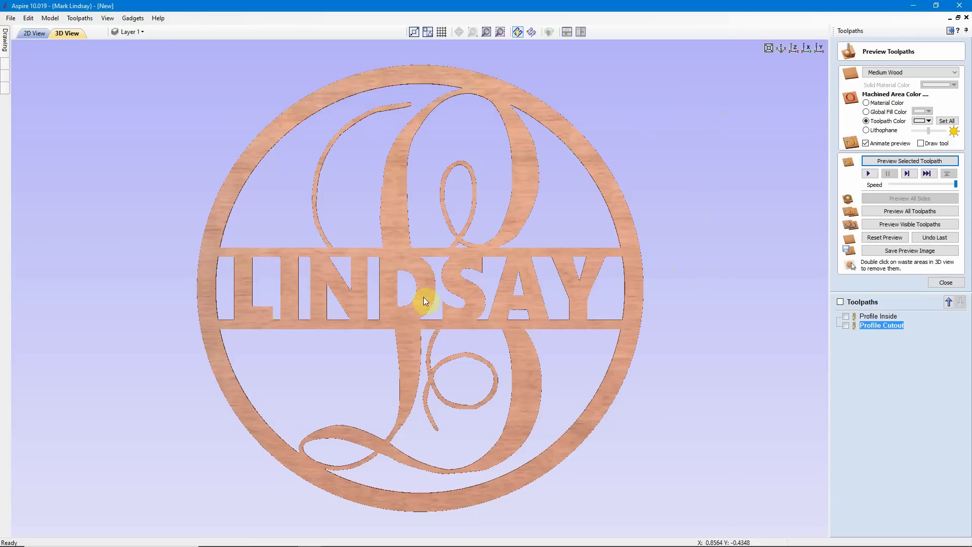
- Switch to the other Aspire window with the Monogram file, examine its sign preview for comparison, and return to the new design
mouse_move(318, 540)
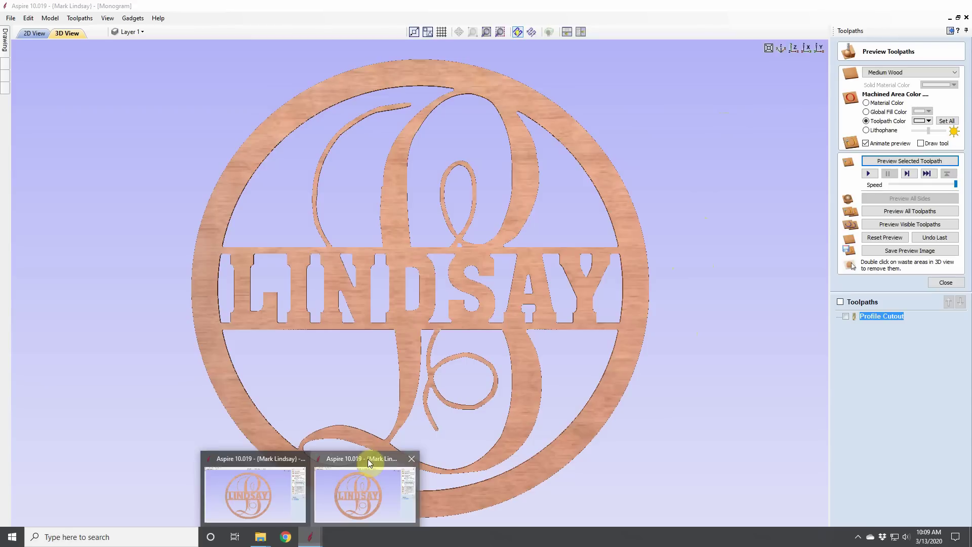
left_click(367, 459)
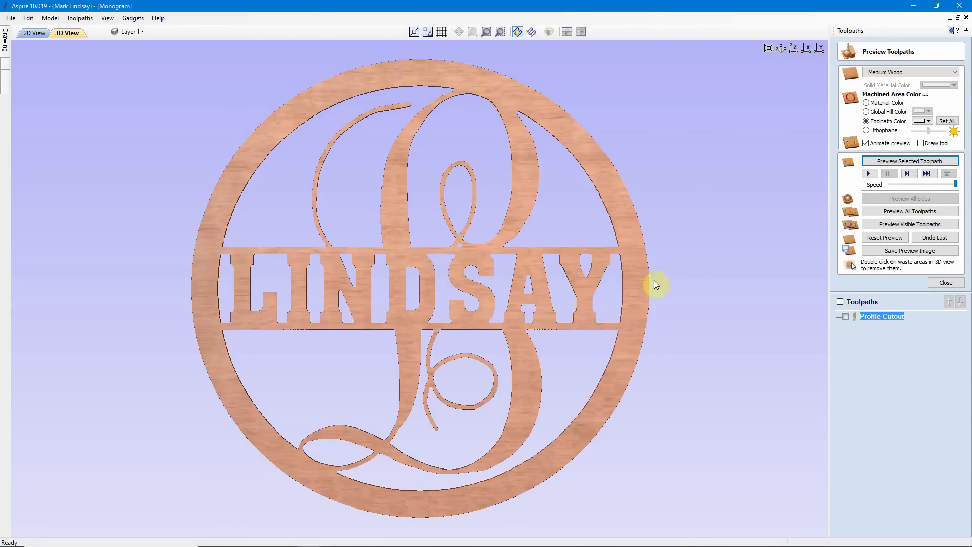
left_click(913, 9)
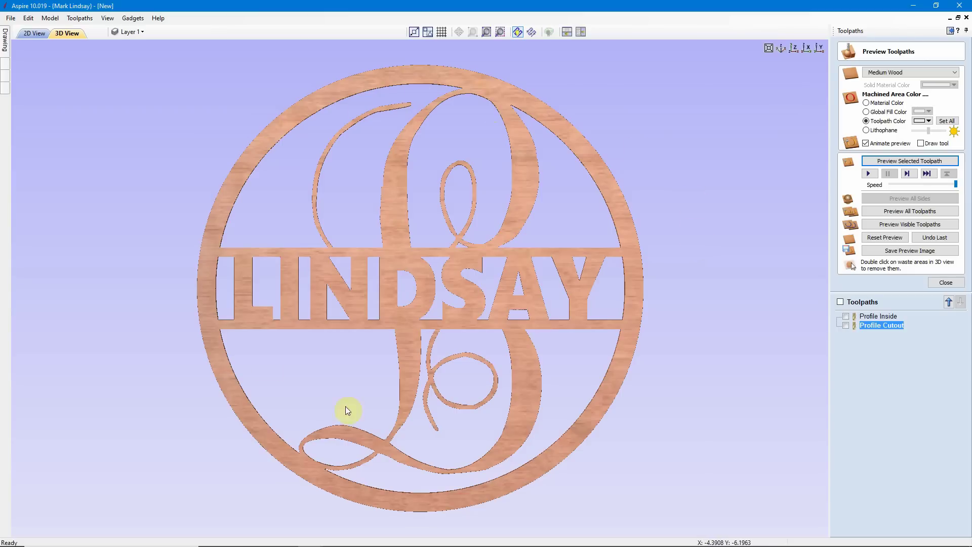
- Return to the 2D view of the design, deselect the outer circle and close the toolpath preview
left_click(28, 34)
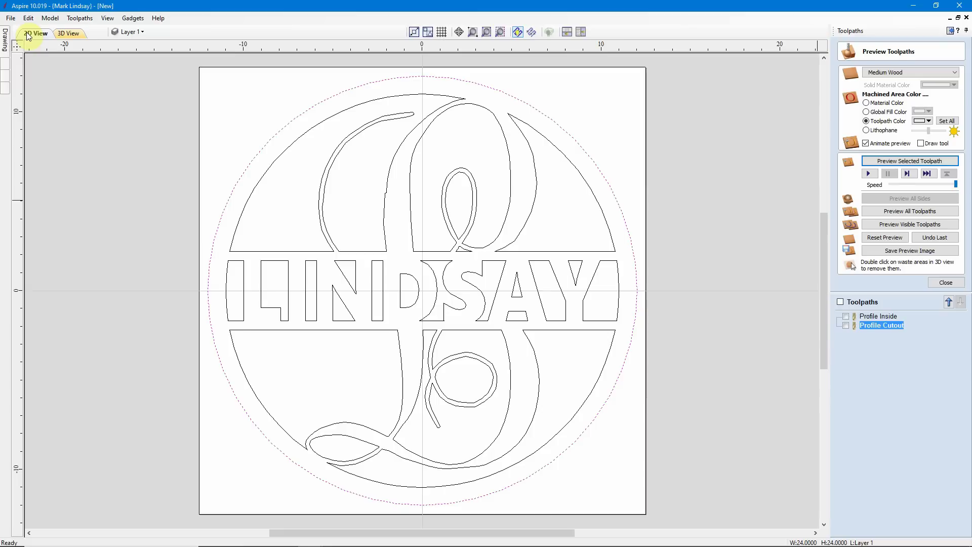
left_click(642, 145)
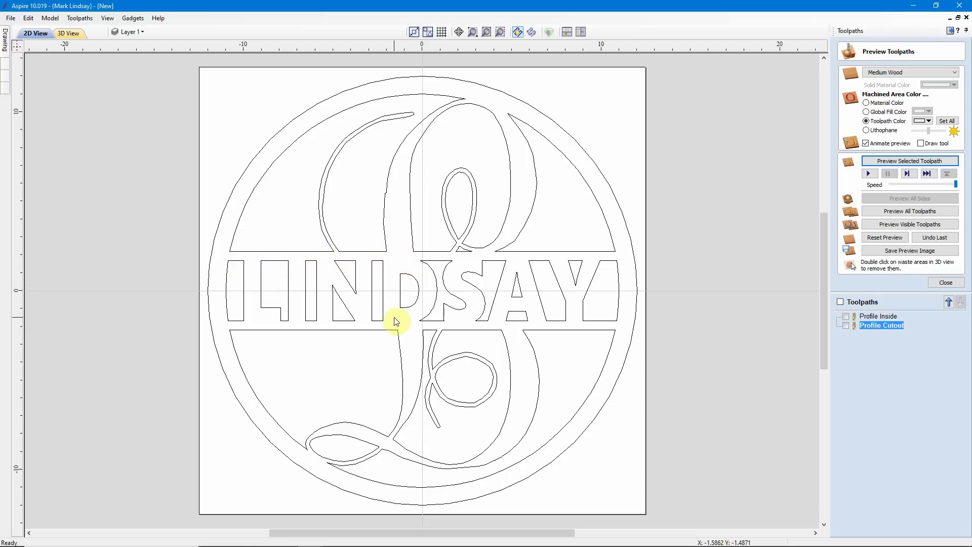
left_click(947, 284)
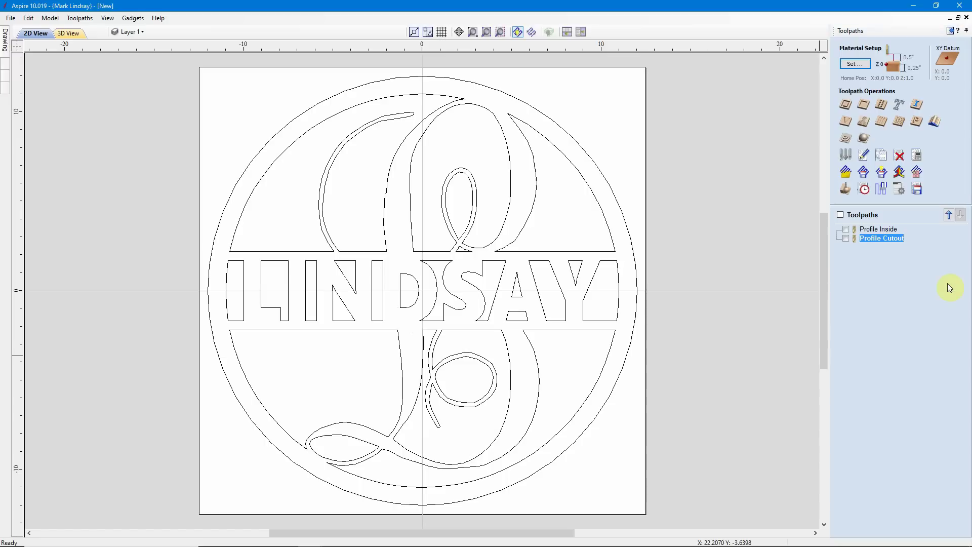
- Review the estimated machining times of both profile toolpaths in the Toolpaths Summary and toggle the display of all toolpaths
left_click(866, 192)
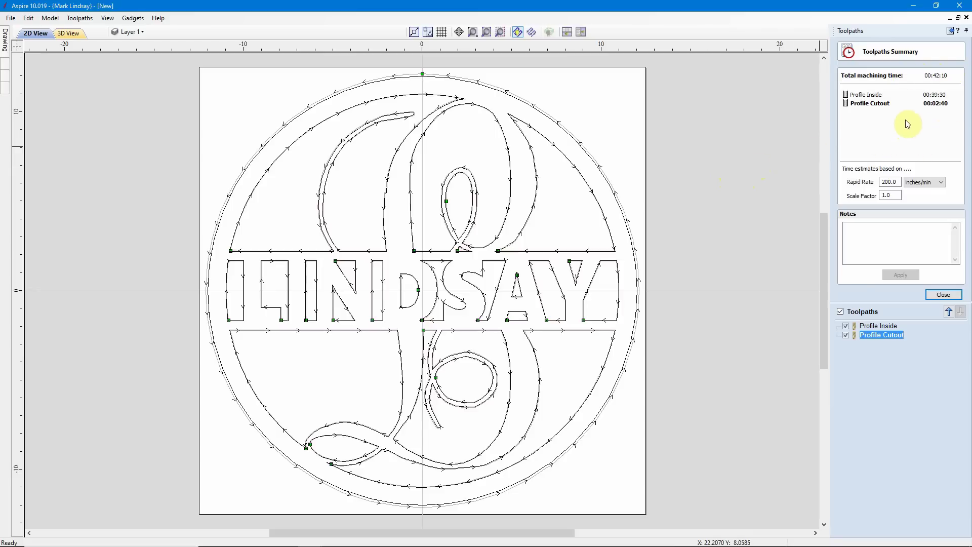
mouse_move(880, 100)
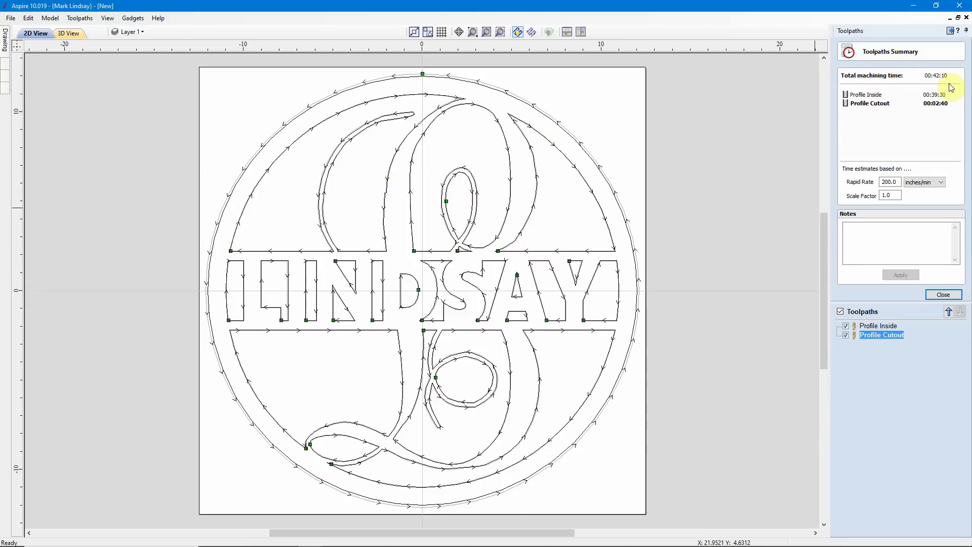
left_click(945, 297)
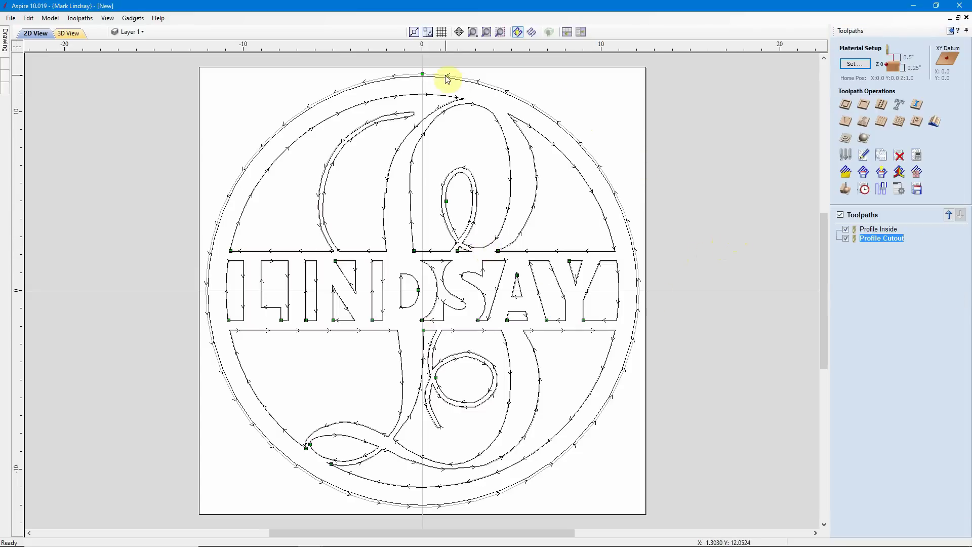
left_click(841, 215)
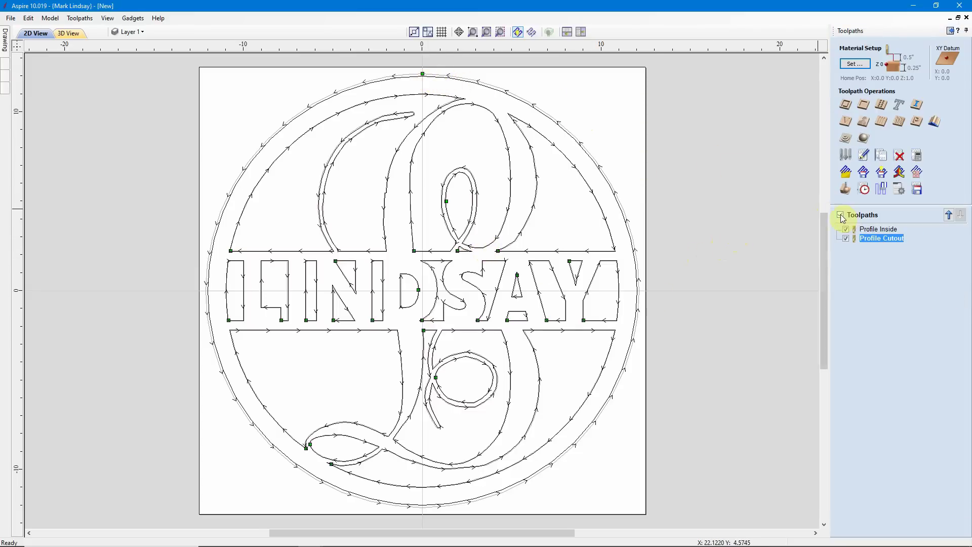